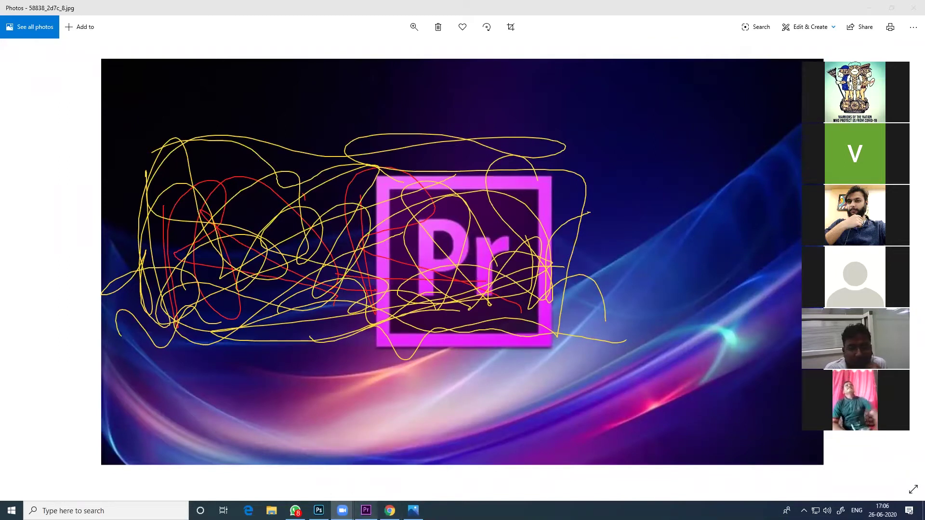
Bring Chrome's New Tab page forward and run a Google search for getintopc
{"action": "left_click", "coordinate": [390, 511]}
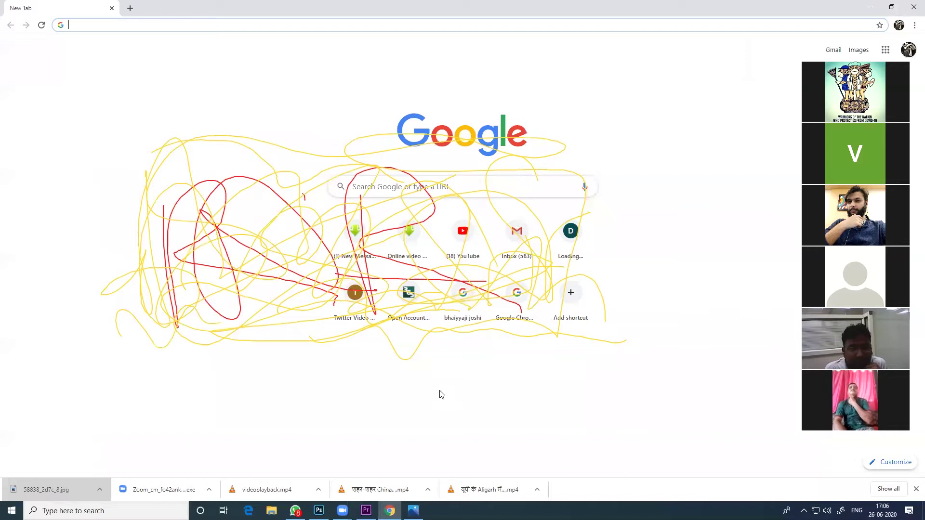
{"action": "left_click", "coordinate": [127, 25]}
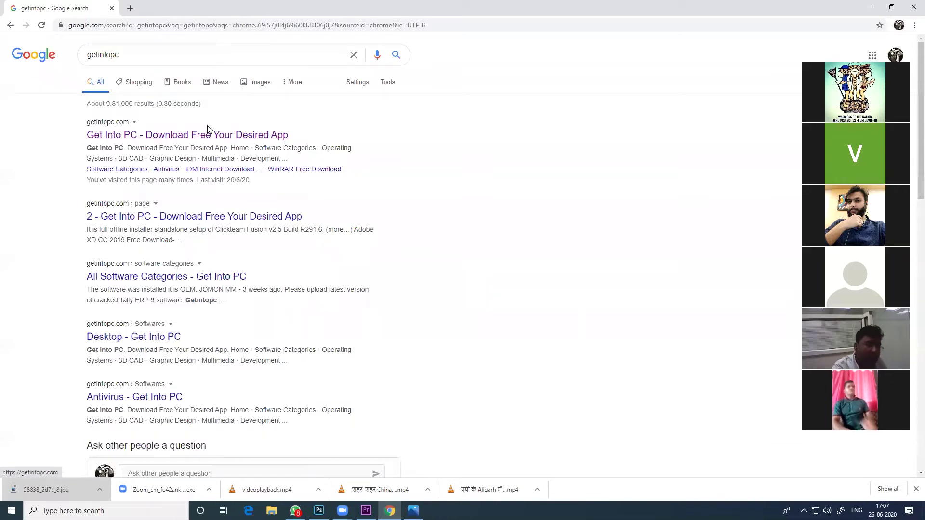
Open the getintopc.com result and search the site for 'premiere pro'
{"action": "left_click", "coordinate": [223, 135]}
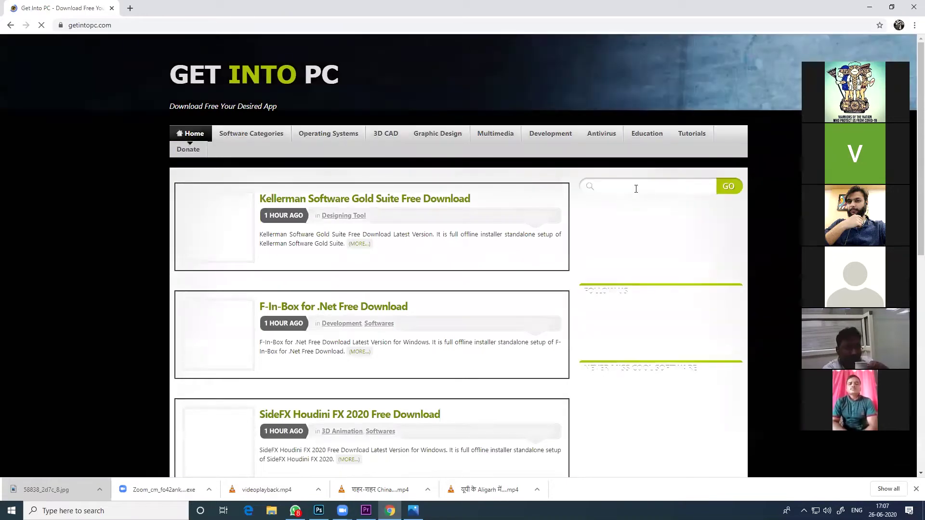
{"action": "left_click", "coordinate": [667, 189]}
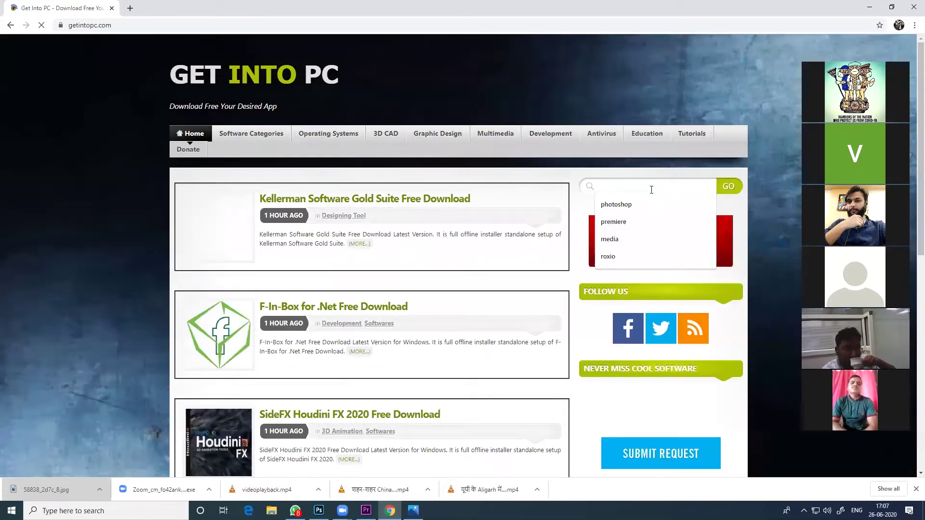
{"action": "type", "text": "p"}
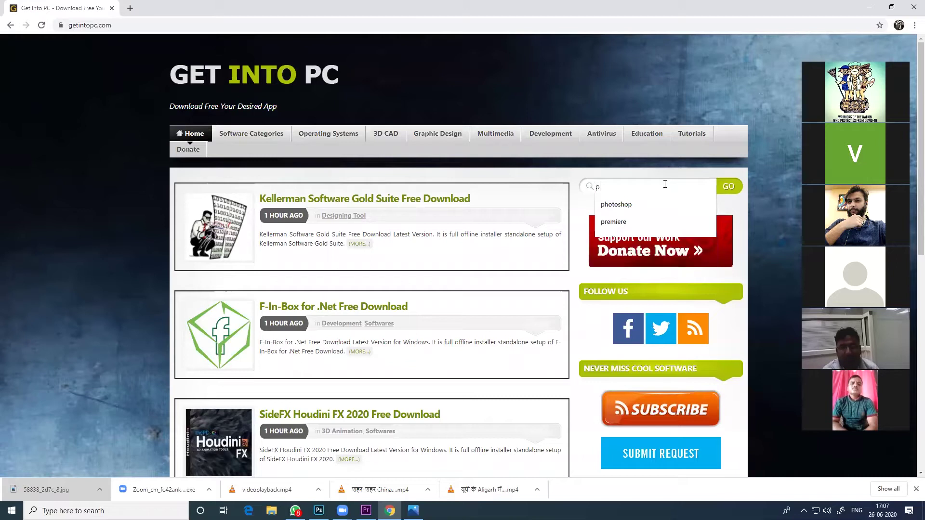
{"action": "type", "text": "remier"}
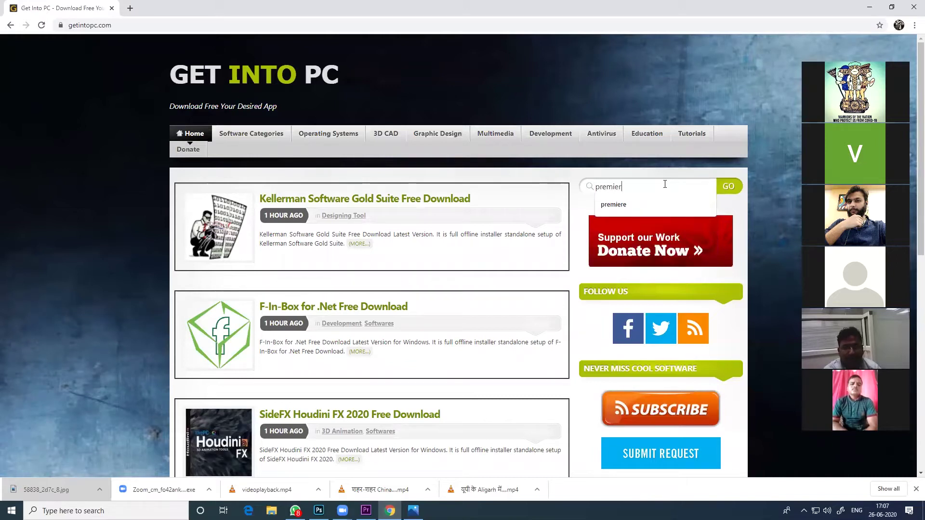
{"action": "type", "text": "e pro"}
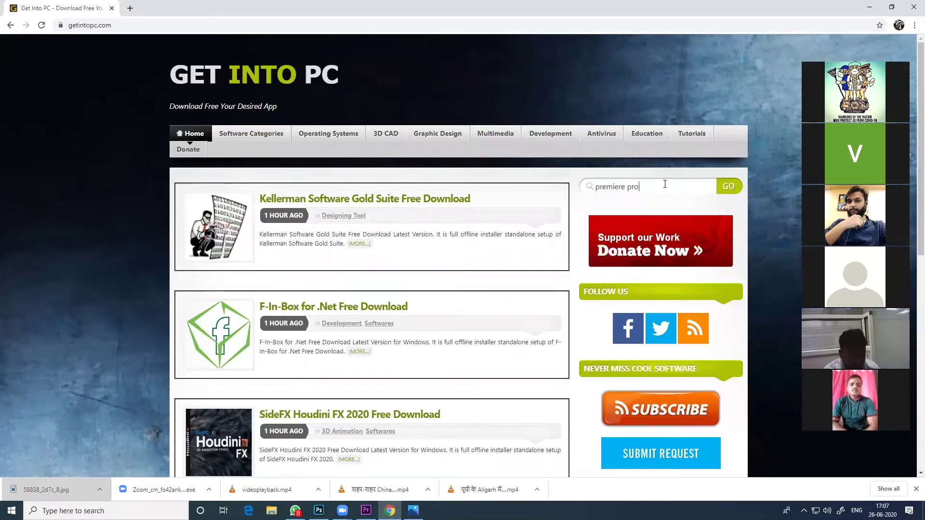
{"action": "left_click", "coordinate": [728, 188]}
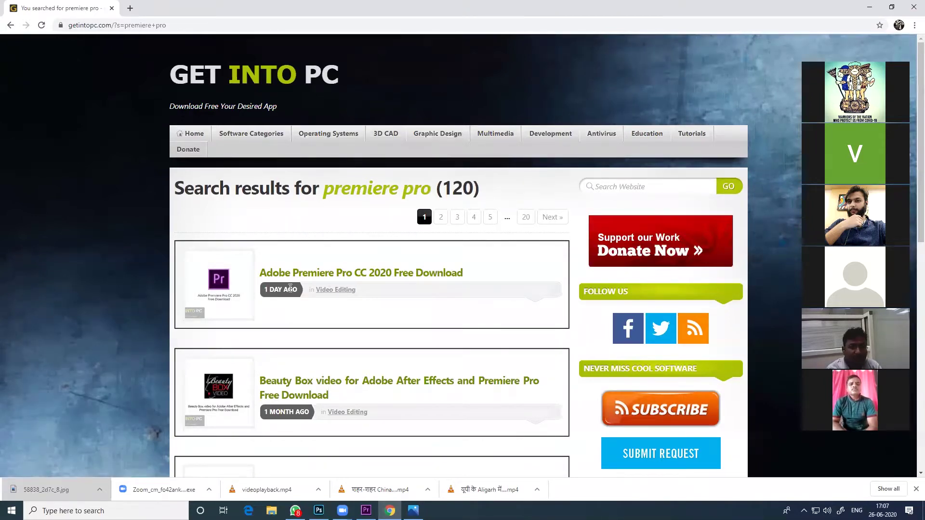
Open the Adobe Premiere Pro CC 2020 article and scroll to Technical Setup Details
{"action": "left_click", "coordinate": [370, 275]}
{"action": "scroll", "coordinate": [395, 331], "scroll_direction": "down", "scroll_amount": 6}
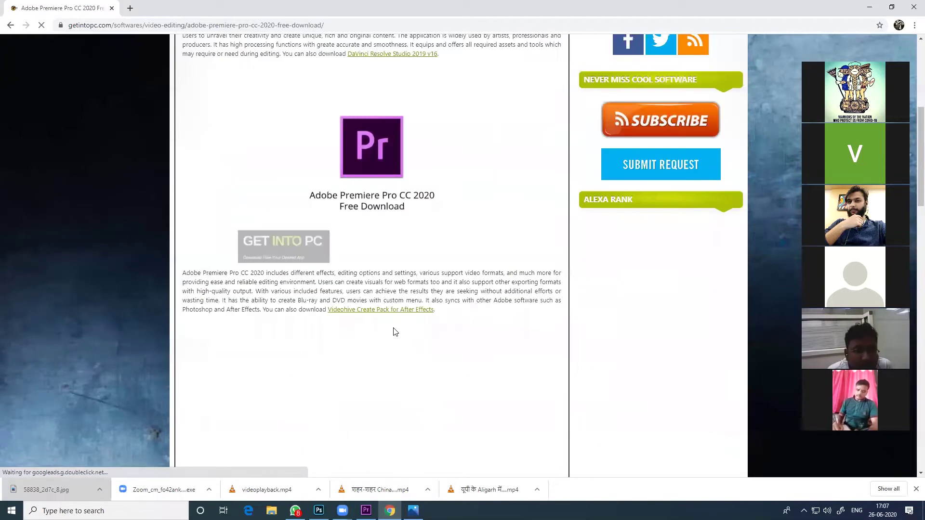
{"action": "scroll", "coordinate": [395, 331], "scroll_direction": "down", "scroll_amount": 9}
{"action": "scroll", "coordinate": [287, 284], "scroll_direction": "down", "scroll_amount": 7}
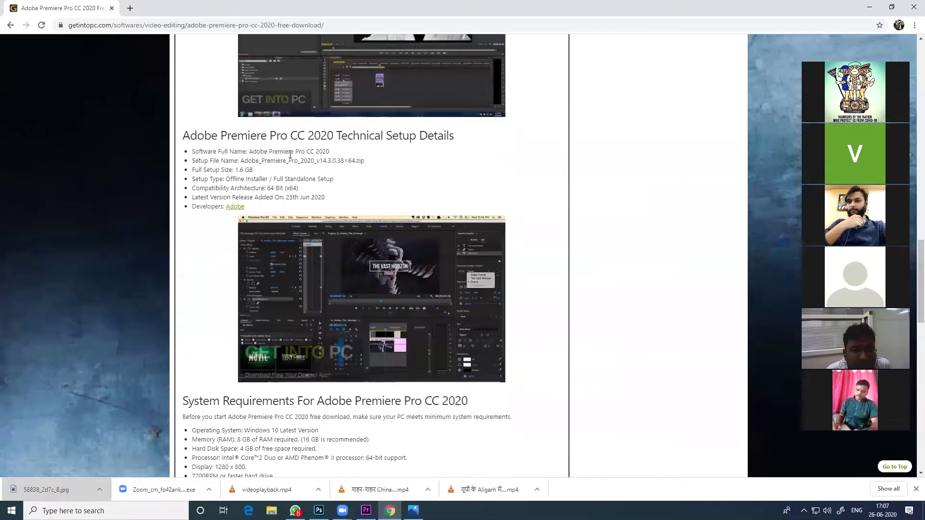
Bring up Print for the article page, then cancel back to the article
{"action": "right_click", "coordinate": [186, 140]}
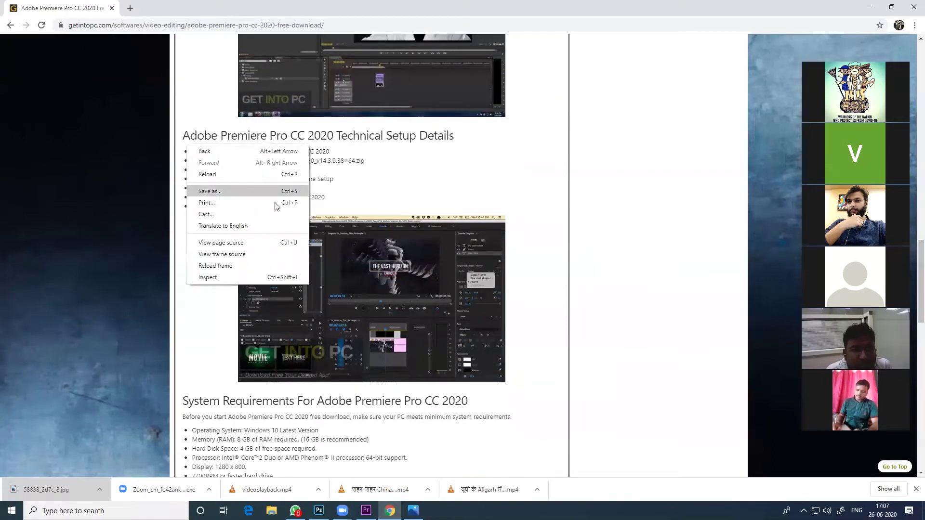
{"action": "left_click", "coordinate": [274, 202]}
{"action": "right_click", "coordinate": [392, 187]}
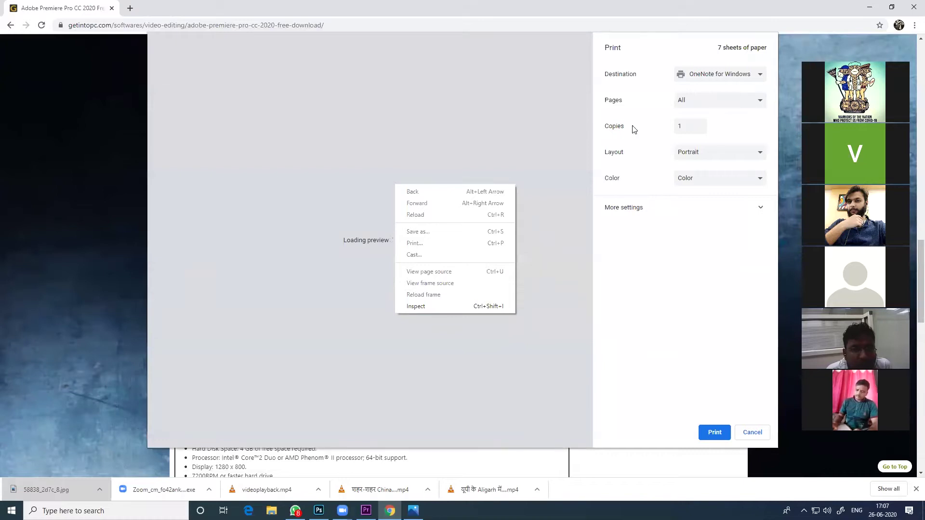
{"action": "left_click", "coordinate": [755, 429]}
{"action": "left_click", "coordinate": [755, 429]}
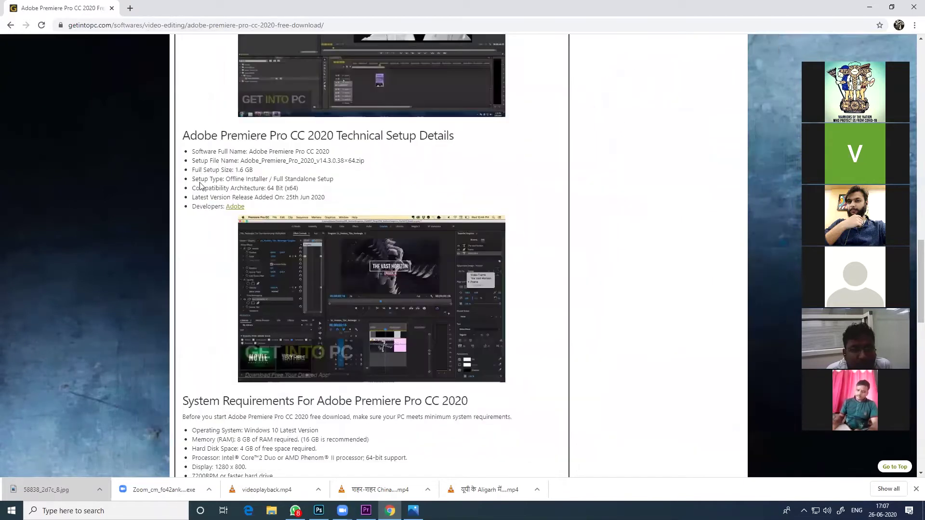
Highlight the technical setup details, system requirements and free space required lines
{"action": "left_click_drag", "start_coordinate": [343, 199], "coordinate": [188, 155]}
{"action": "scroll", "coordinate": [246, 312], "scroll_direction": "down", "scroll_amount": 4}
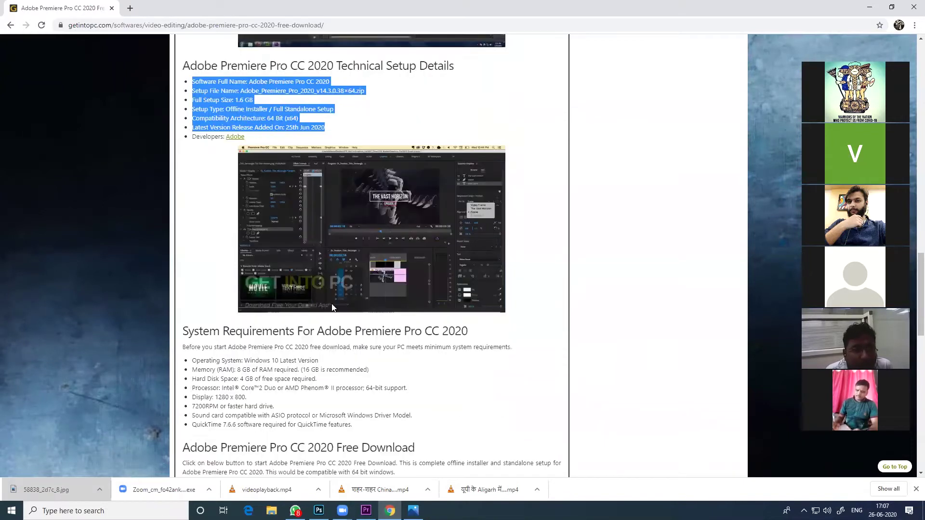
{"action": "left_click_drag", "start_coordinate": [354, 303], "coordinate": [197, 237]}
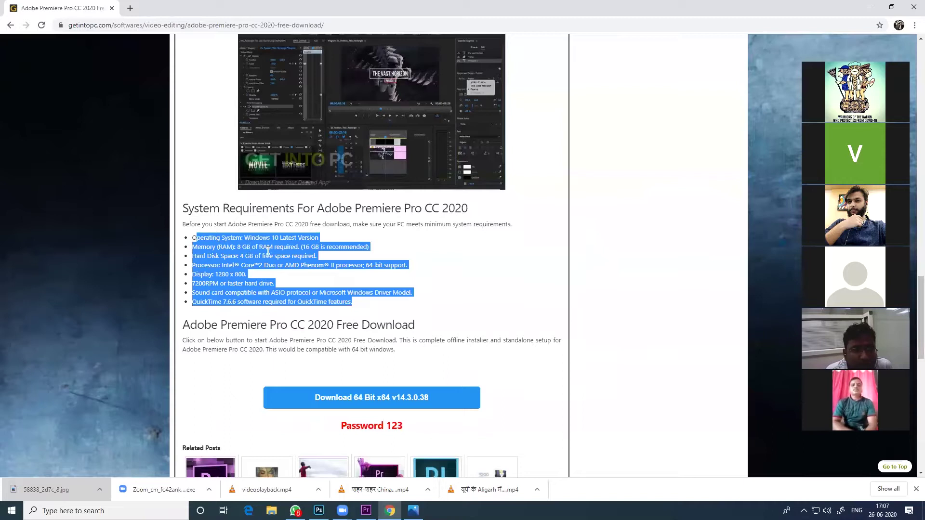
{"action": "left_click", "coordinate": [340, 238]}
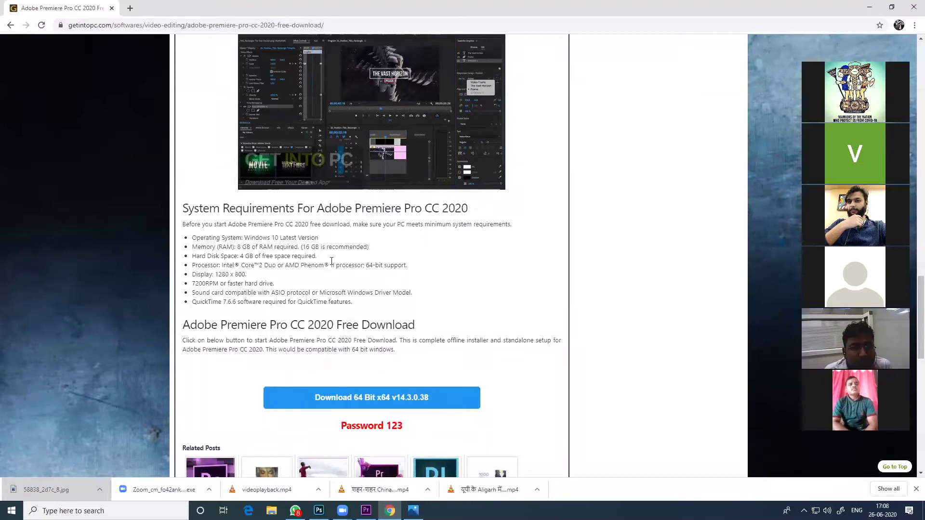
{"action": "left_click_drag", "start_coordinate": [344, 257], "coordinate": [263, 254]}
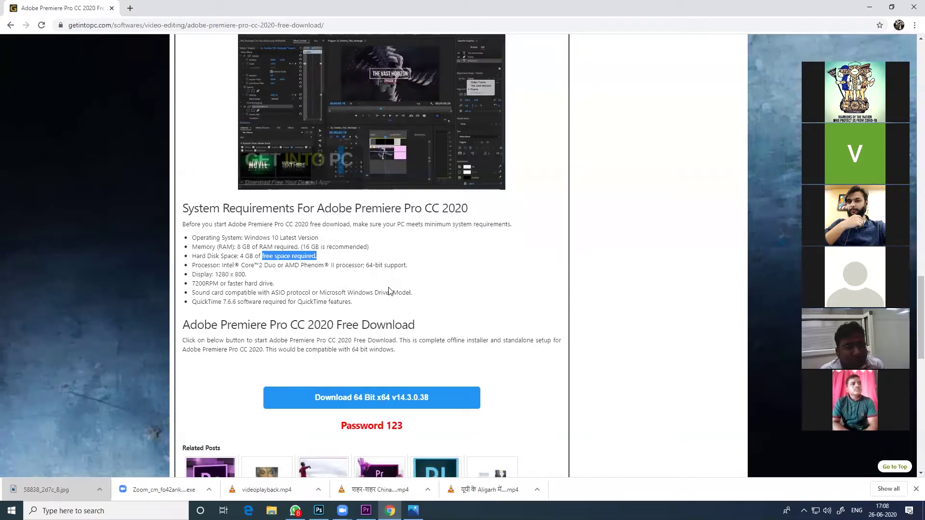
{"action": "scroll", "coordinate": [390, 291], "scroll_direction": "down", "scroll_amount": 1}
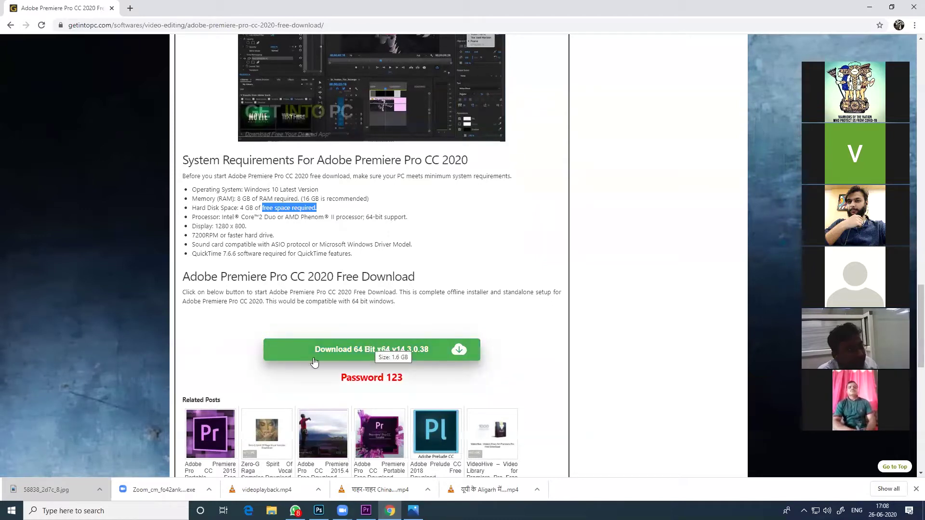
Start the 64-bit v14.3.0.38 Premiere Pro download from the blue Download button
{"action": "left_click", "coordinate": [411, 351]}
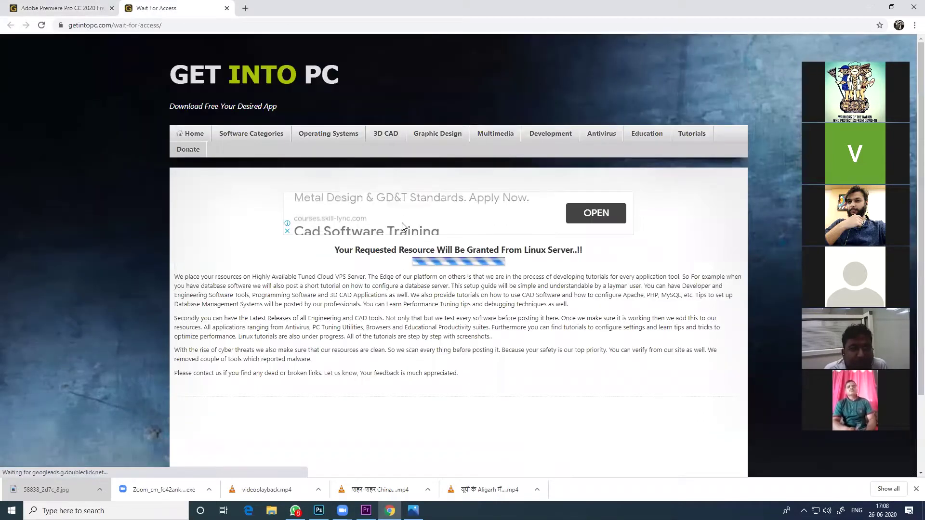
{"action": "scroll", "coordinate": [475, 260], "scroll_direction": "down", "scroll_amount": 1}
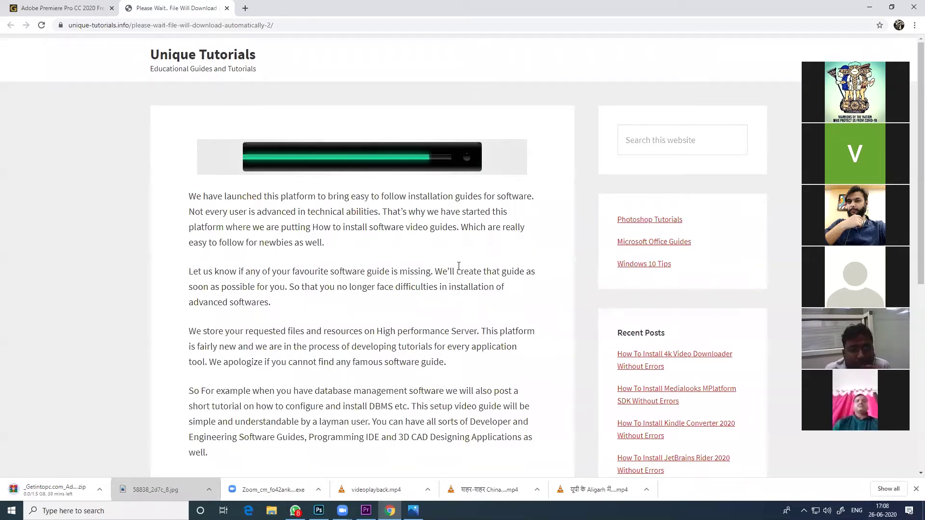
Let the zip keep downloading, then switch over to the Premiere Pro window
{"action": "scroll", "coordinate": [459, 267], "scroll_direction": "down", "scroll_amount": 7}
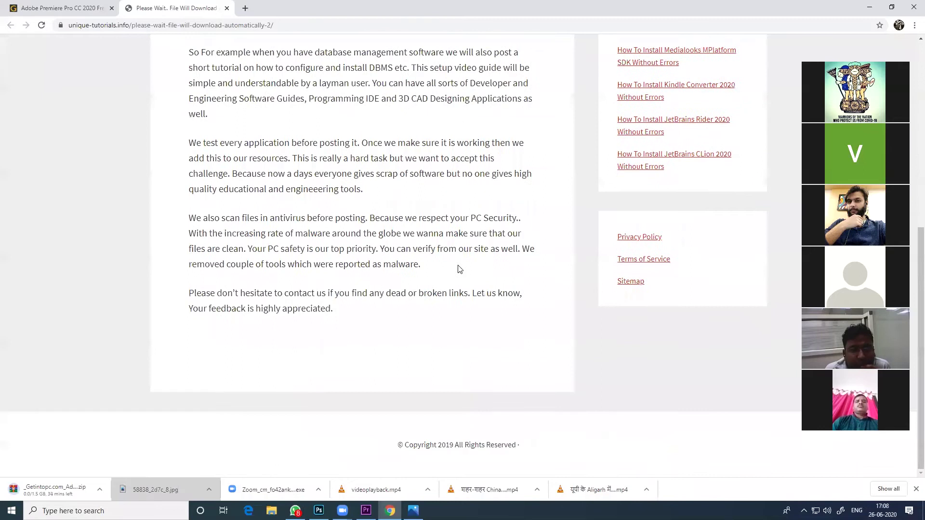
{"action": "scroll", "coordinate": [458, 268], "scroll_direction": "up", "scroll_amount": 7}
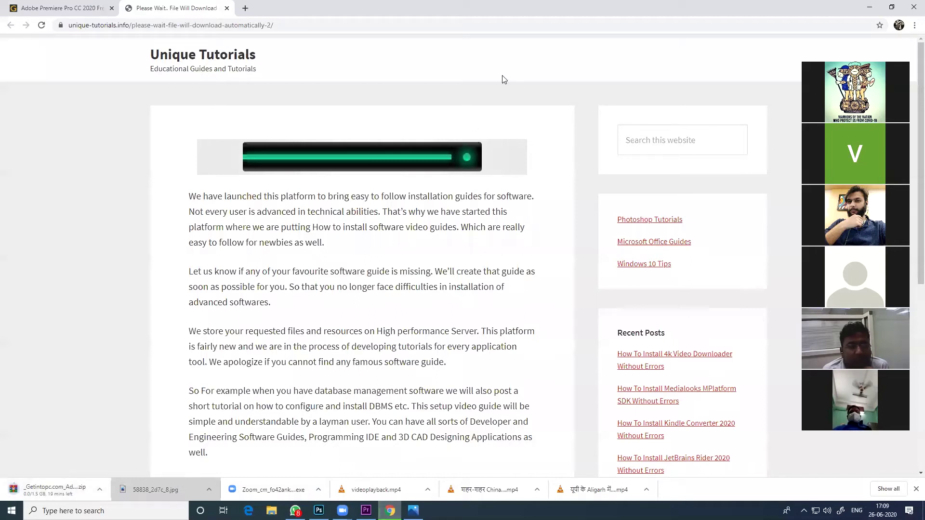
{"action": "left_click_drag", "start_coordinate": [99, 497], "coordinate": [366, 510]}
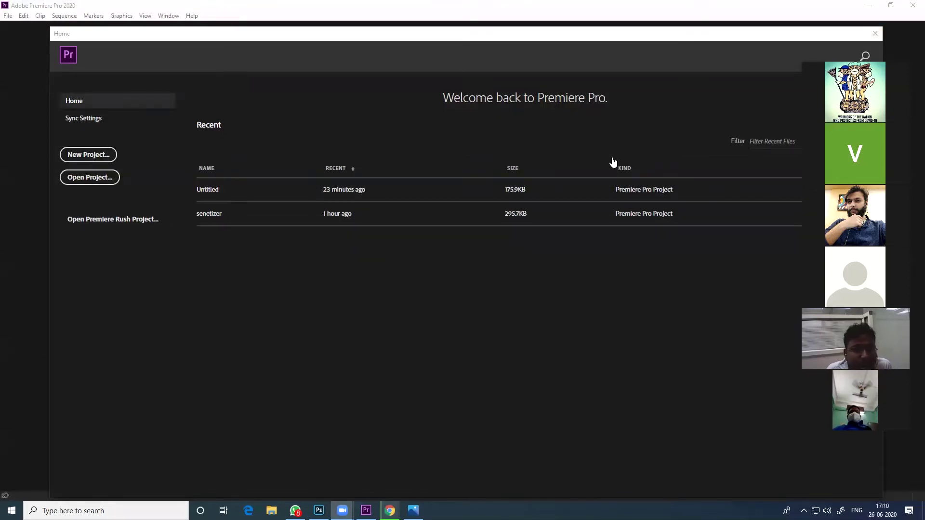
Close Premiere Pro and relaunch Adobe Premiere Pro 2020 through Windows search 'pre'
{"action": "left_click", "coordinate": [847, 10]}
{"action": "left_click", "coordinate": [909, 9]}
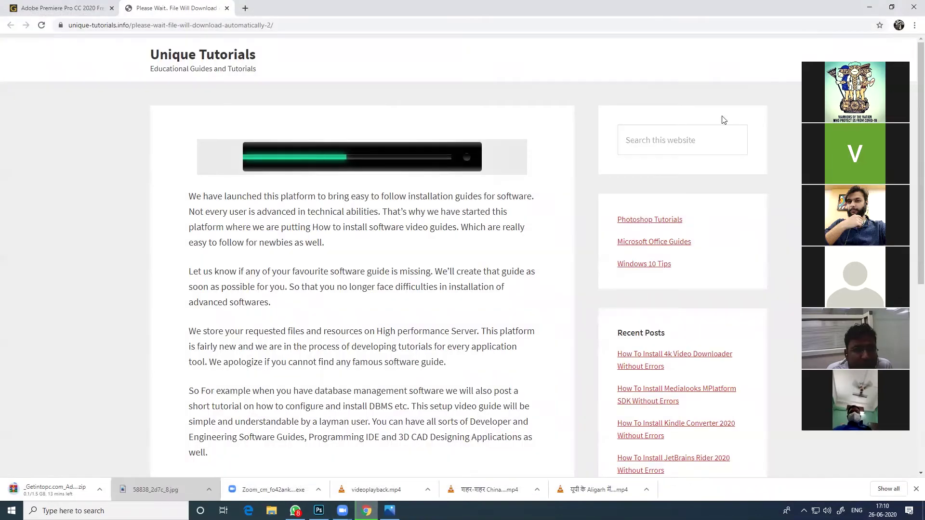
{"action": "key", "text": "super+s"}
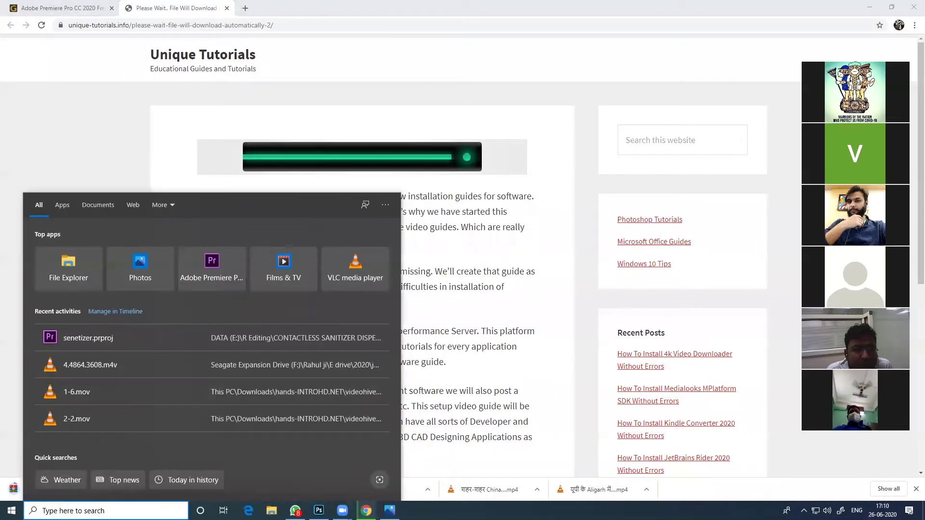
{"action": "type", "text": "pre"}
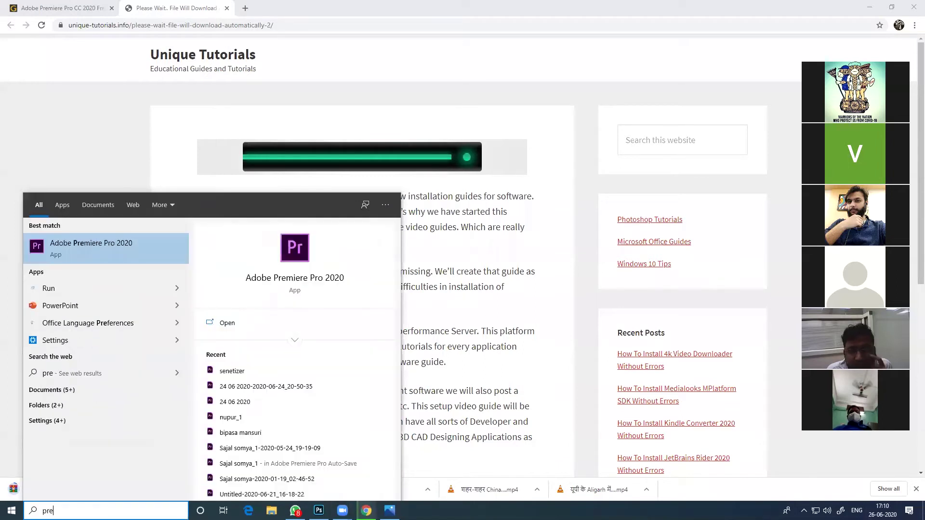
{"action": "left_click", "coordinate": [96, 244]}
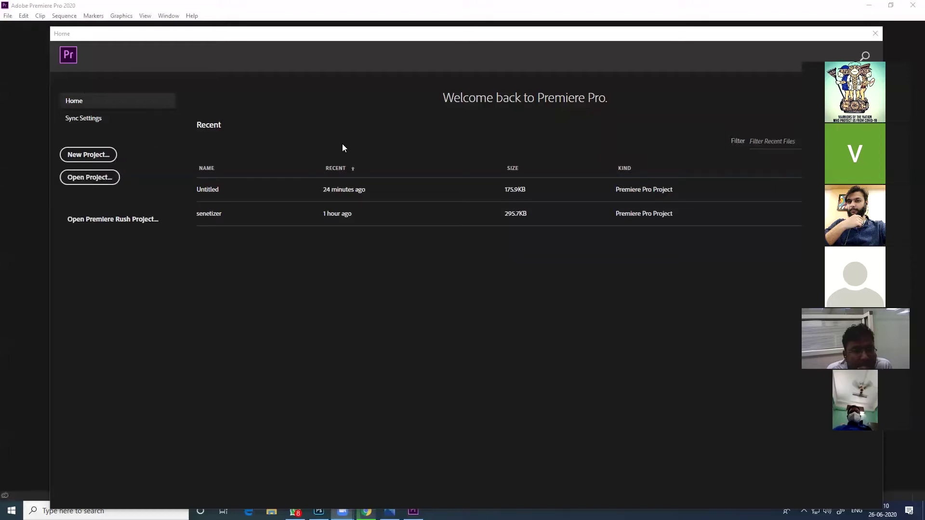
Start a new project named 'premiere pro training' and browse for its location
{"action": "left_click", "coordinate": [95, 158]}
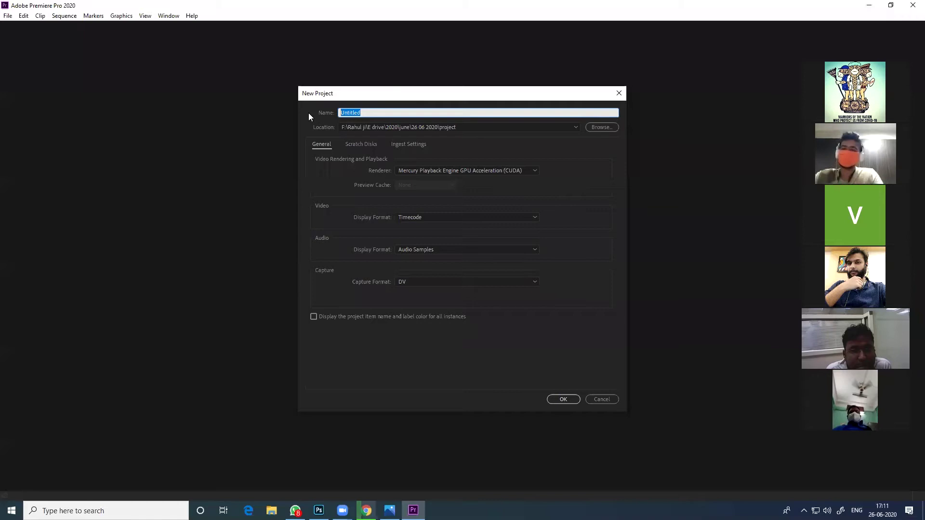
{"action": "type", "text": "p"}
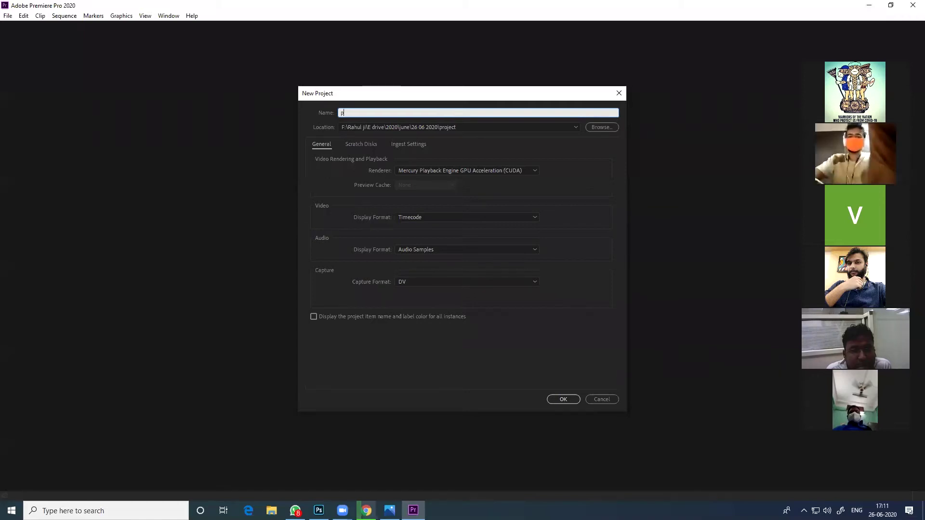
{"action": "type", "text": "remi"}
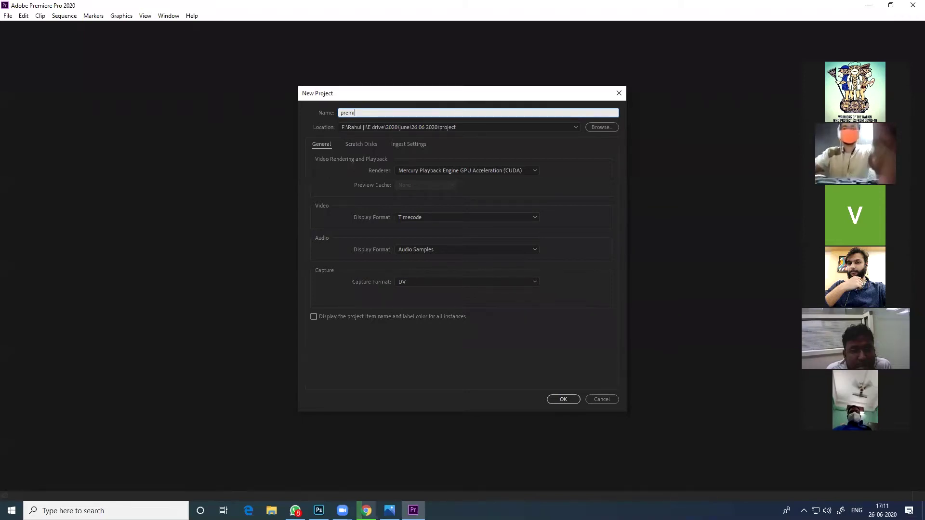
{"action": "type", "text": "e"}
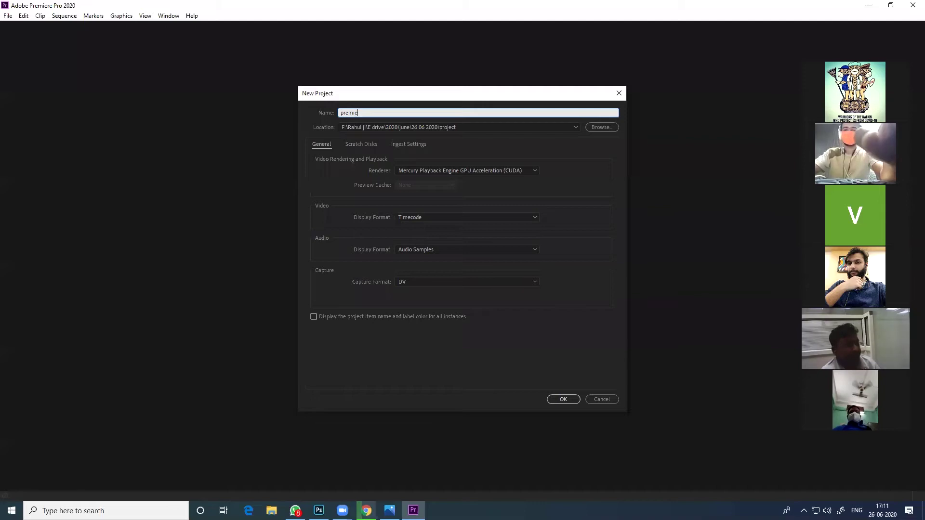
{"action": "type", "text": "re pro"}
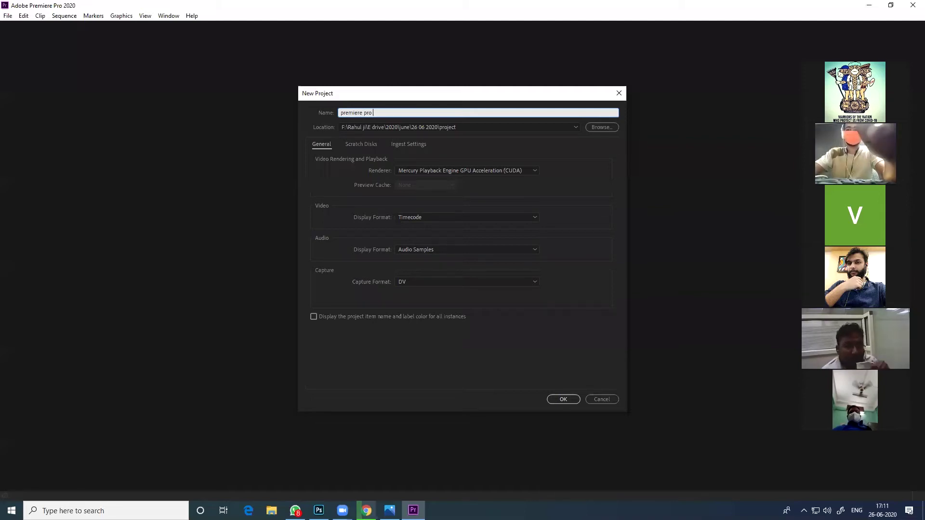
{"action": "type", "text": " training"}
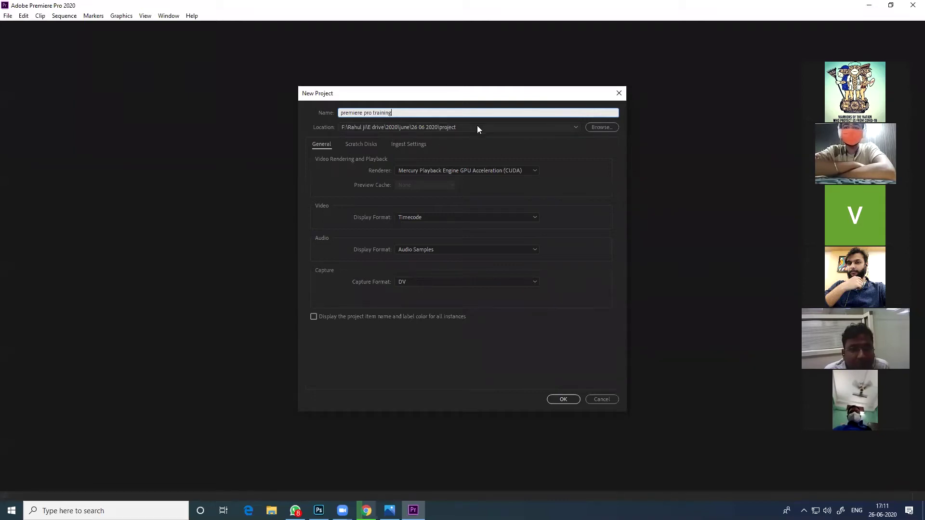
{"action": "left_click", "coordinate": [605, 127]}
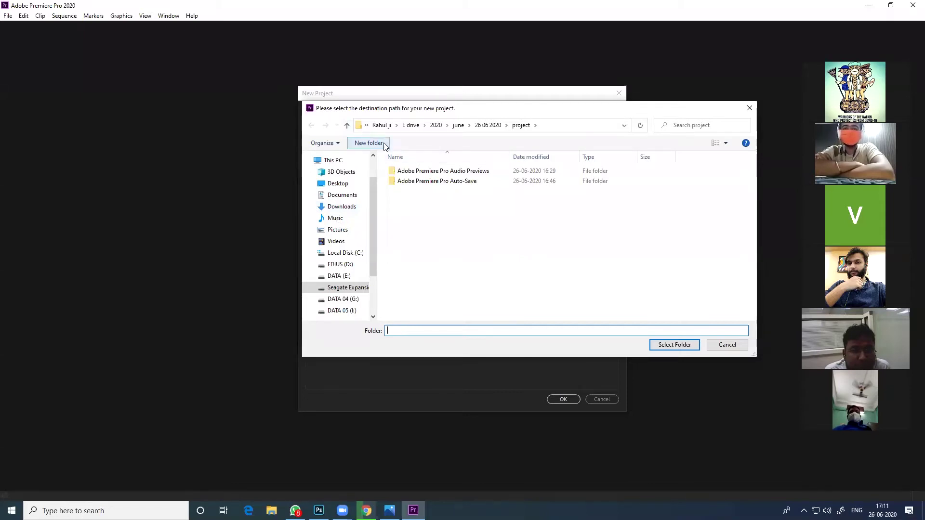
Navigate the folder picker to F: drive > E drive > 2020 > june
{"action": "left_click", "coordinate": [347, 125]}
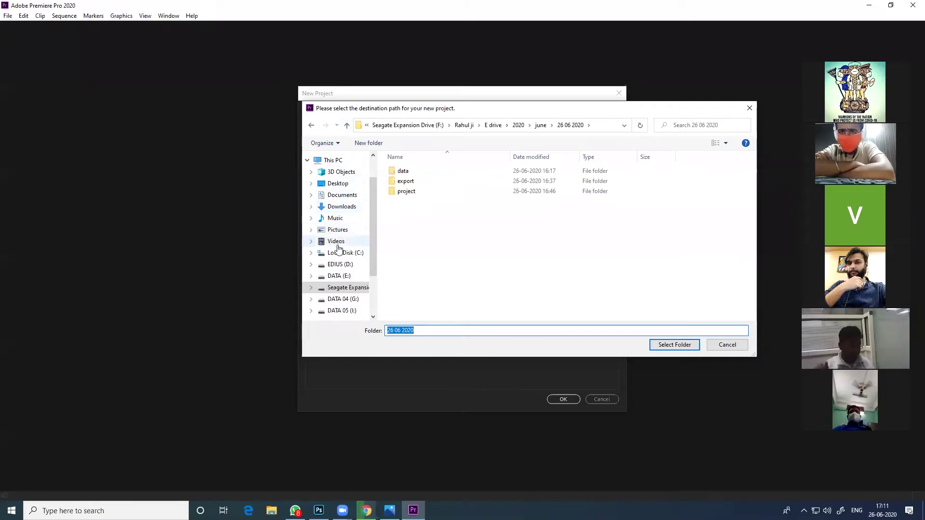
{"action": "left_click", "coordinate": [336, 161]}
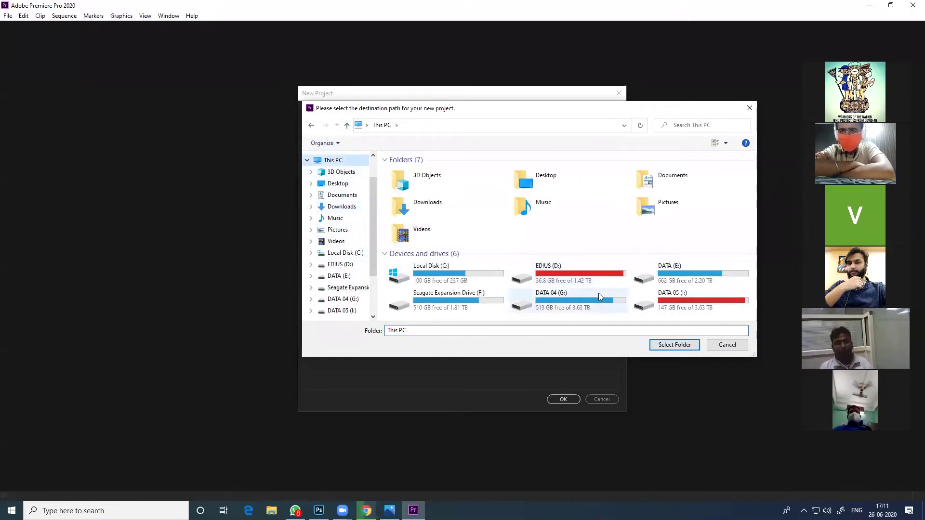
{"action": "double_click", "coordinate": [484, 296]}
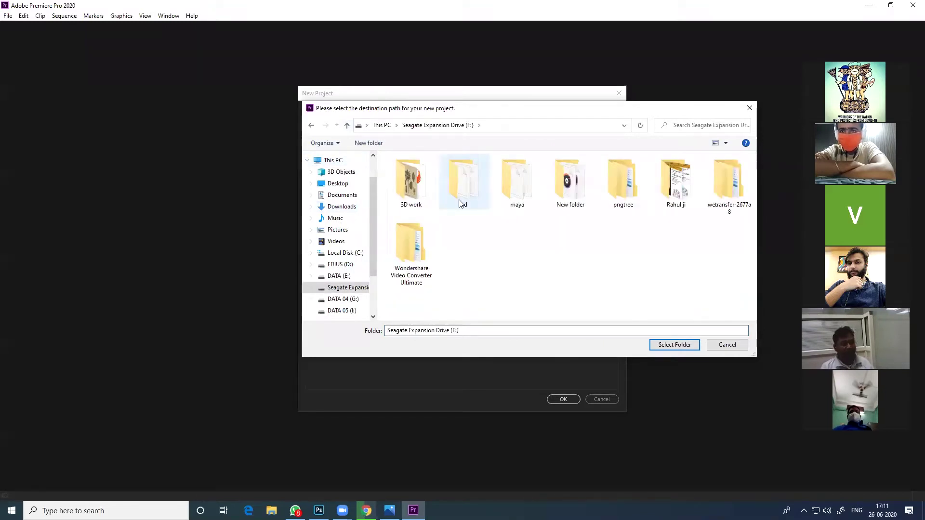
{"action": "left_click", "coordinate": [692, 192]}
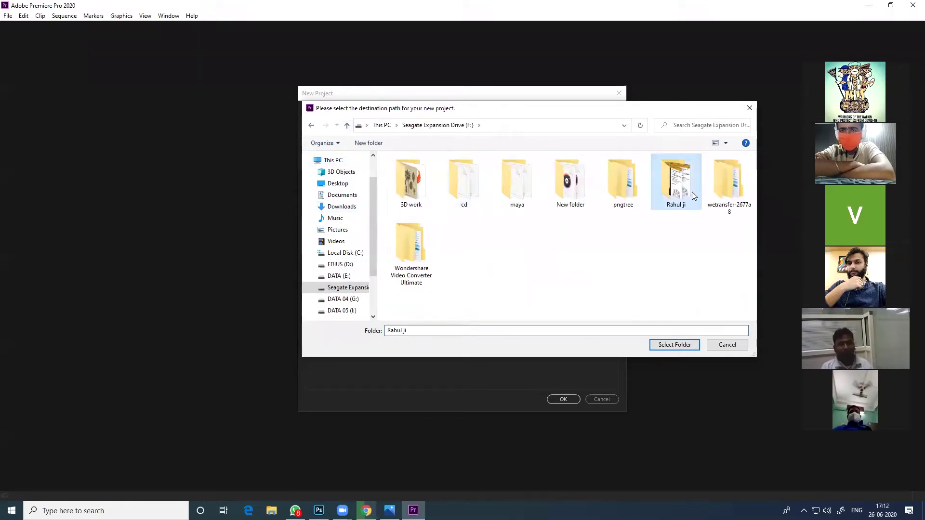
{"action": "double_click", "coordinate": [676, 186]}
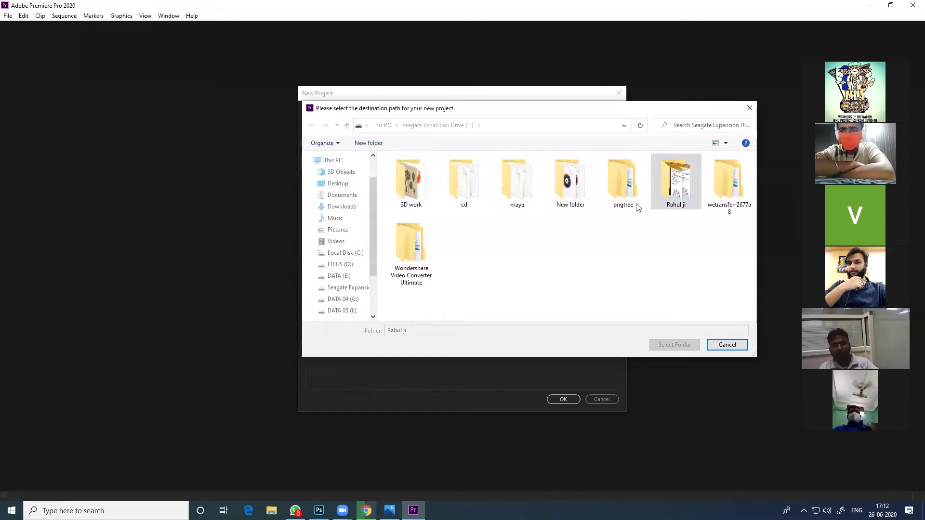
{"action": "double_click", "coordinate": [443, 191]}
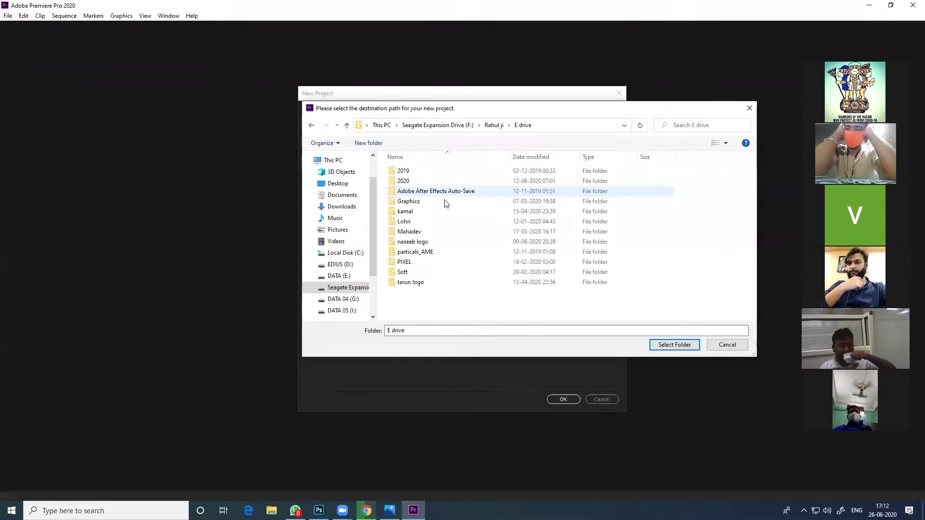
{"action": "double_click", "coordinate": [427, 181]}
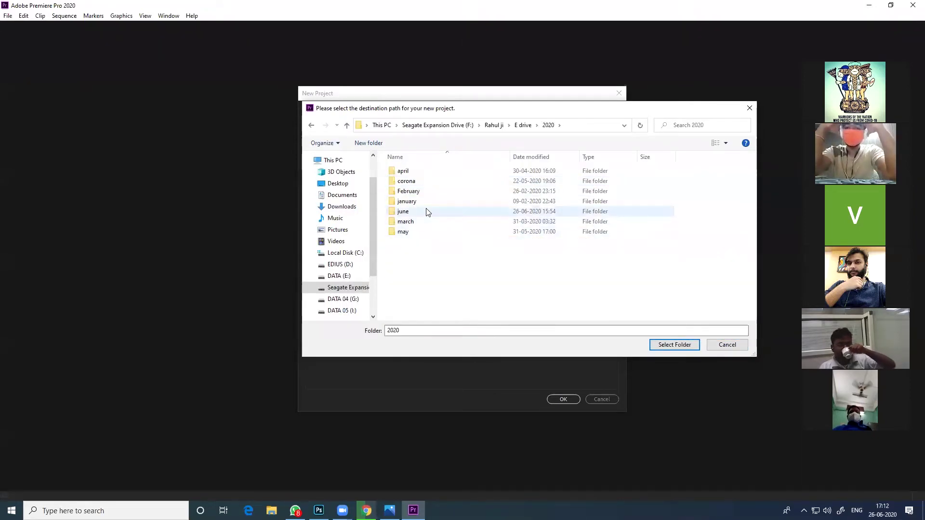
{"action": "double_click", "coordinate": [427, 211]}
{"action": "scroll", "coordinate": [438, 233], "scroll_direction": "down", "scroll_amount": 2}
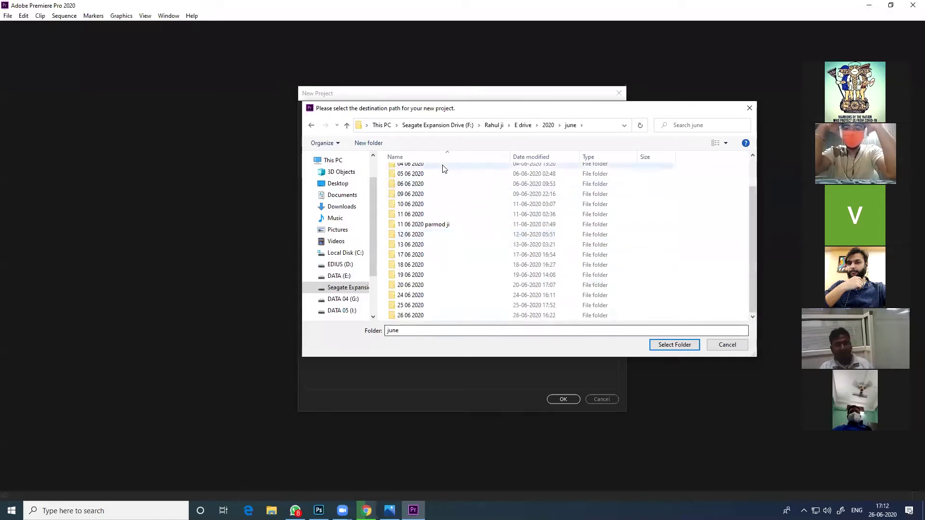
{"action": "scroll", "coordinate": [450, 287], "scroll_direction": "up", "scroll_amount": 2}
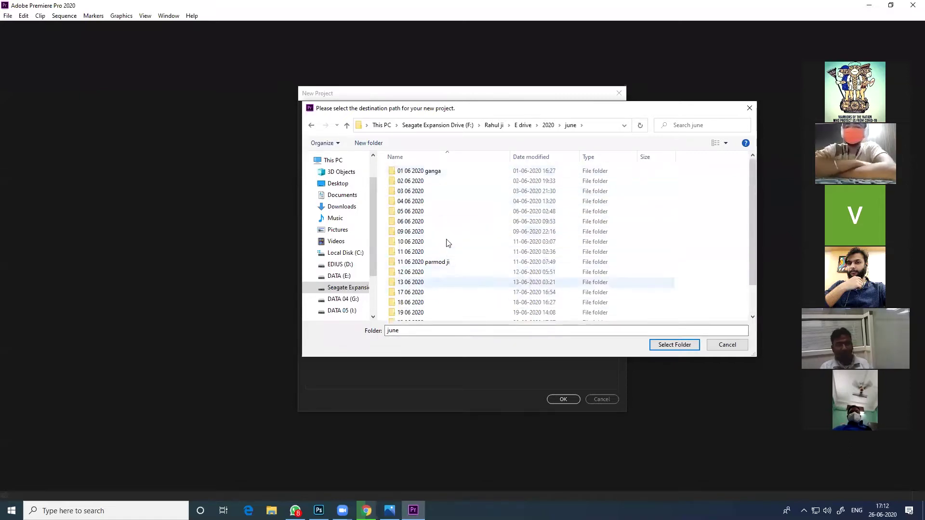
Create folders 'premiere' and 'project' inside june, and create the project there
{"action": "left_click", "coordinate": [380, 145]}
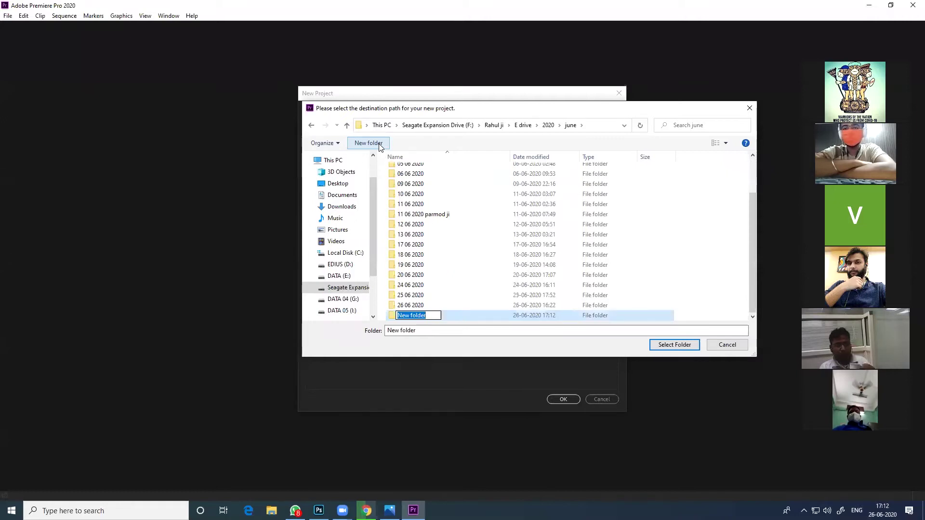
{"action": "type", "text": "pre"}
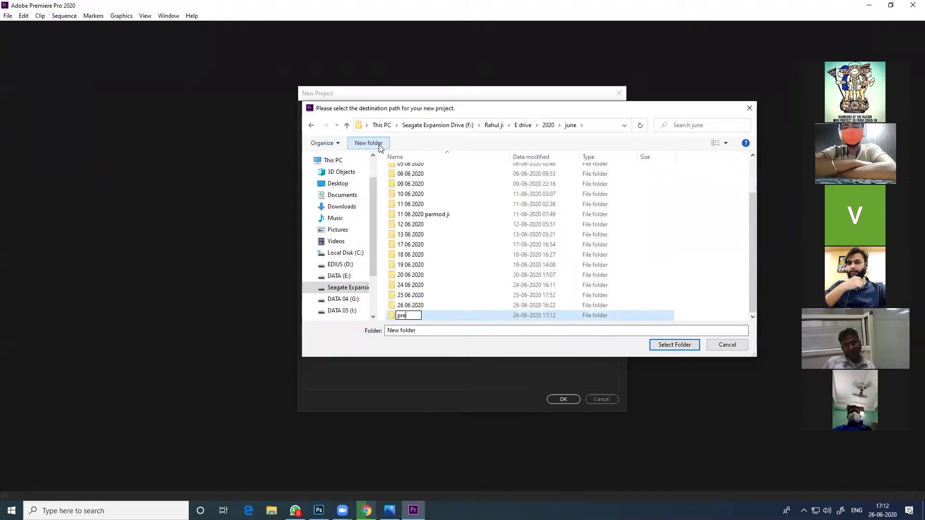
{"action": "type", "text": "miere"}
{"action": "key", "text": "Return"}
{"action": "key", "text": "Return"}
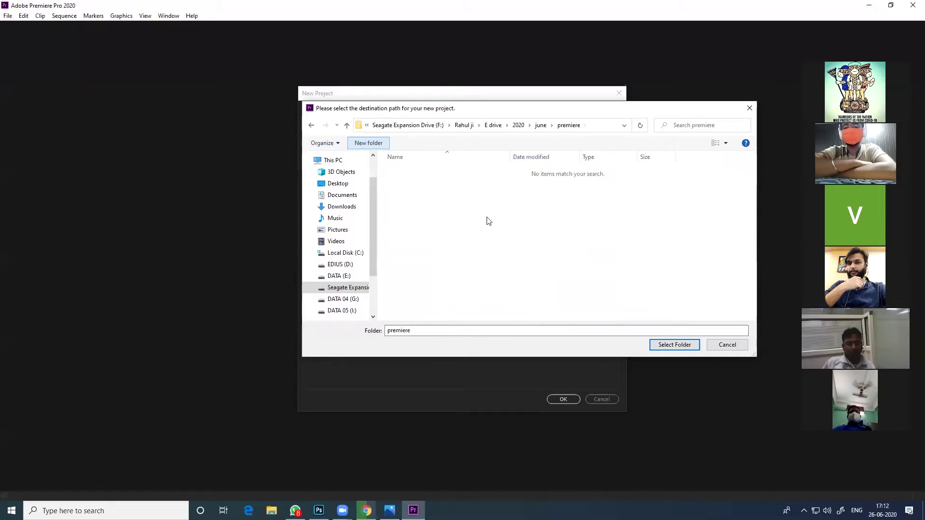
{"action": "left_click", "coordinate": [369, 143]}
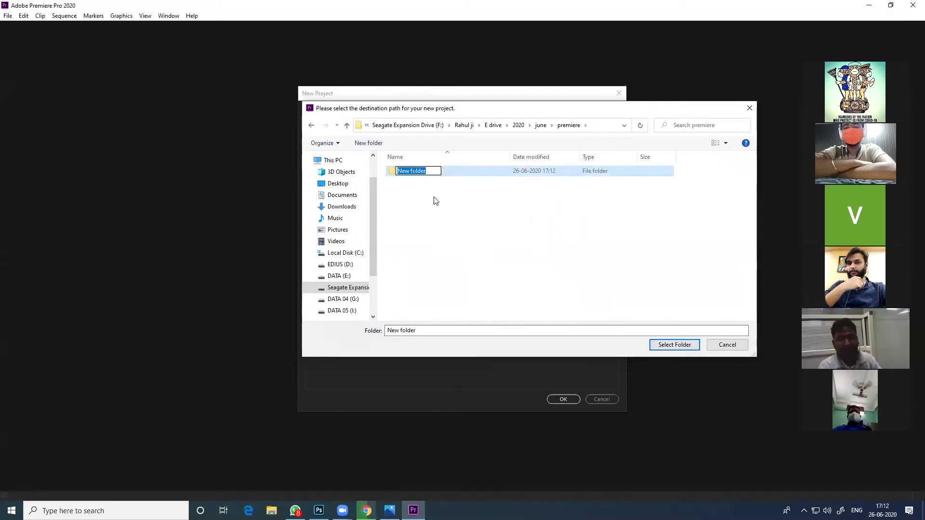
{"action": "type", "text": "project"}
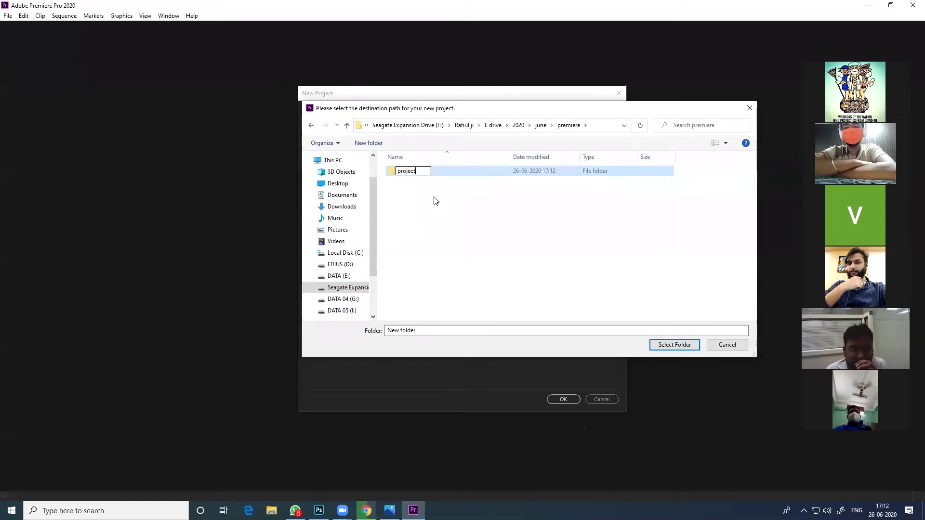
{"action": "left_click", "coordinate": [433, 210]}
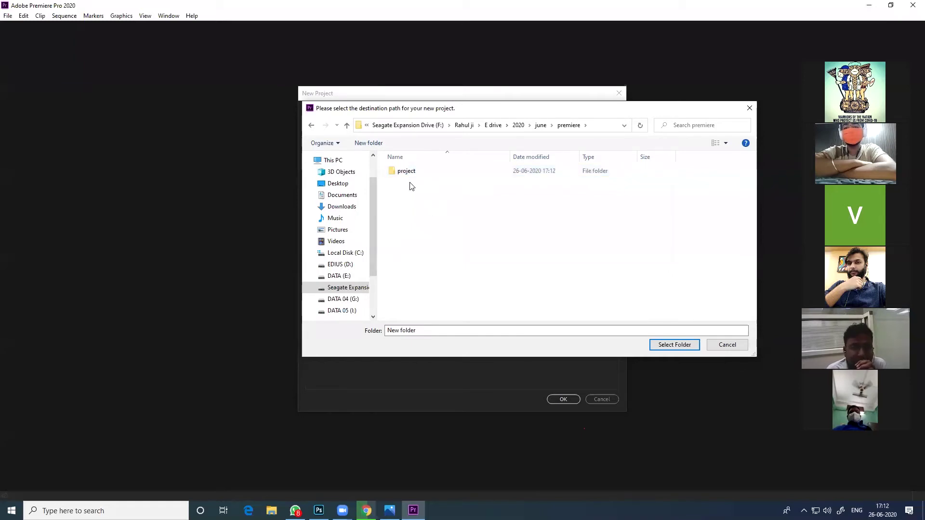
{"action": "double_click", "coordinate": [409, 172]}
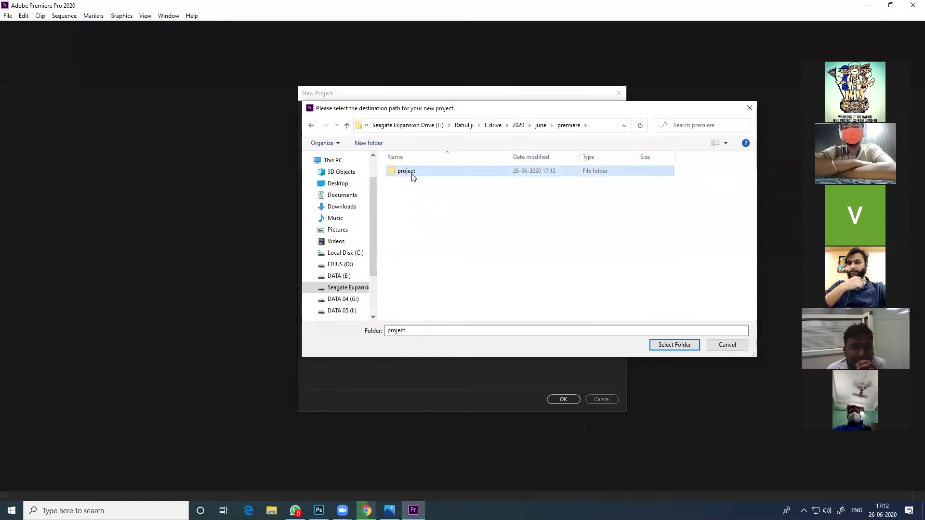
{"action": "left_click", "coordinate": [673, 345]}
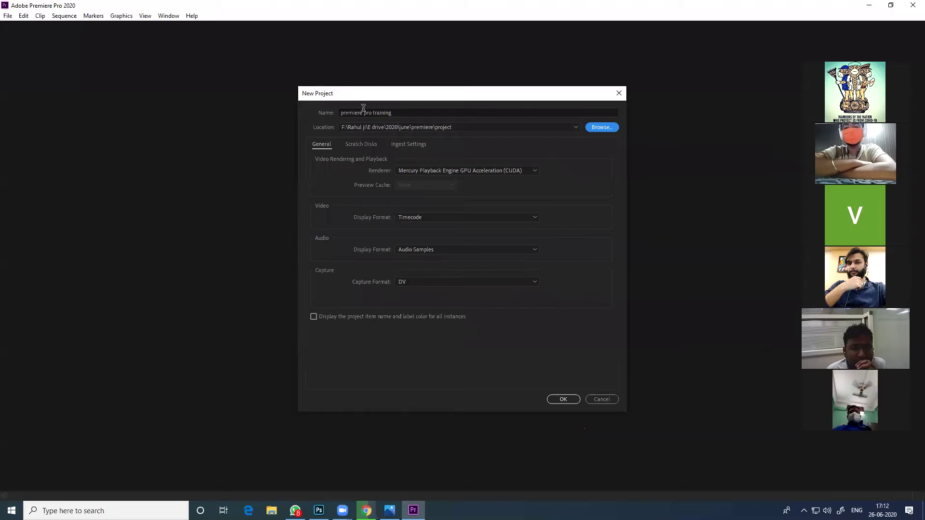
{"action": "left_click", "coordinate": [556, 399]}
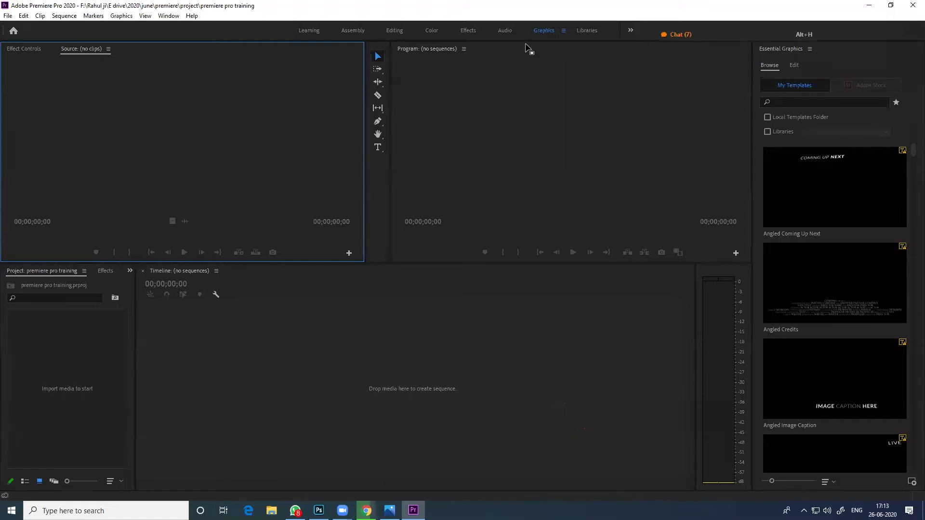
Focus the Program monitor and then the Project panel of the empty project
{"action": "left_click", "coordinate": [502, 121]}
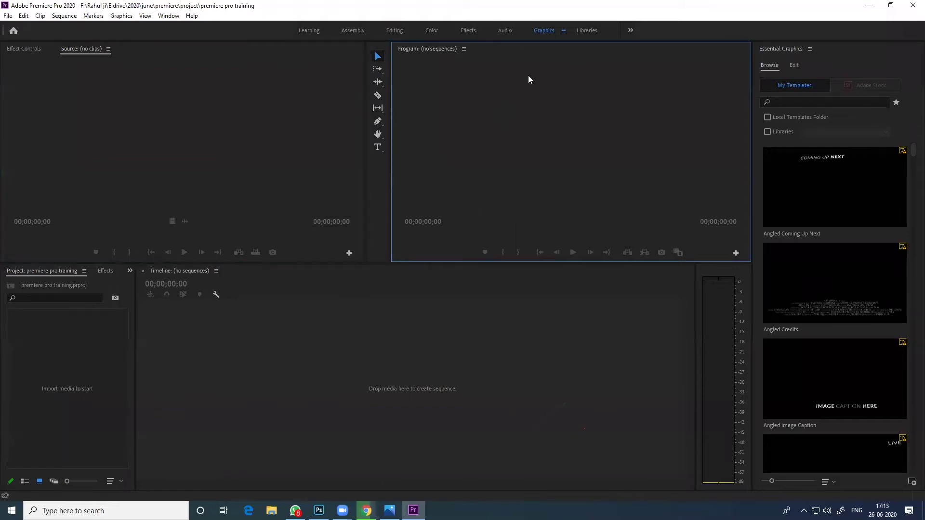
{"action": "right_click", "coordinate": [592, 46]}
{"action": "left_click", "coordinate": [158, 169]}
{"action": "left_click", "coordinate": [79, 367]}
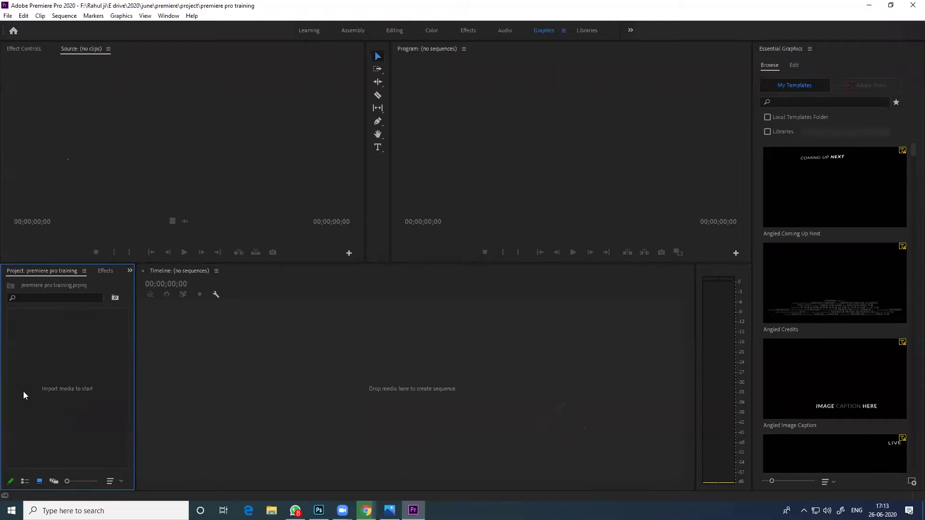
Import the first still, then the second and third, then Still003 into the project
{"action": "double_click", "coordinate": [60, 363]}
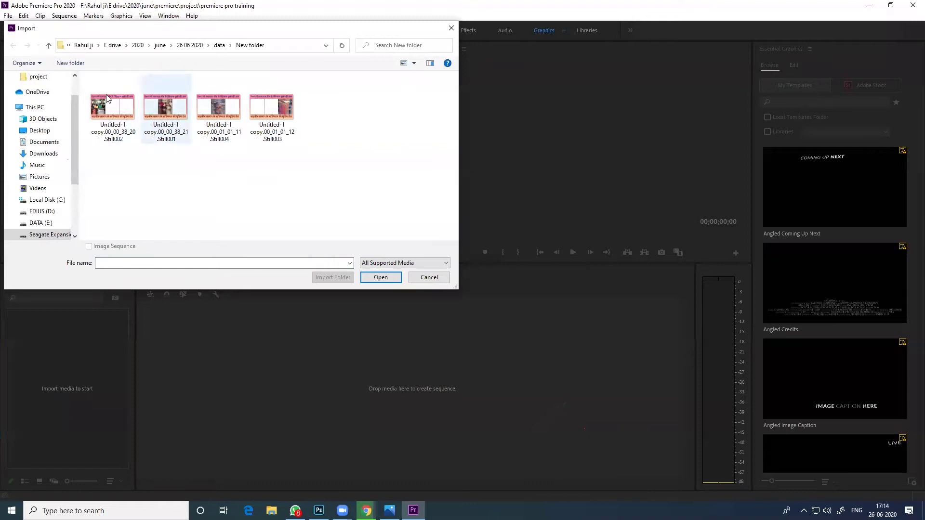
{"action": "double_click", "coordinate": [129, 107]}
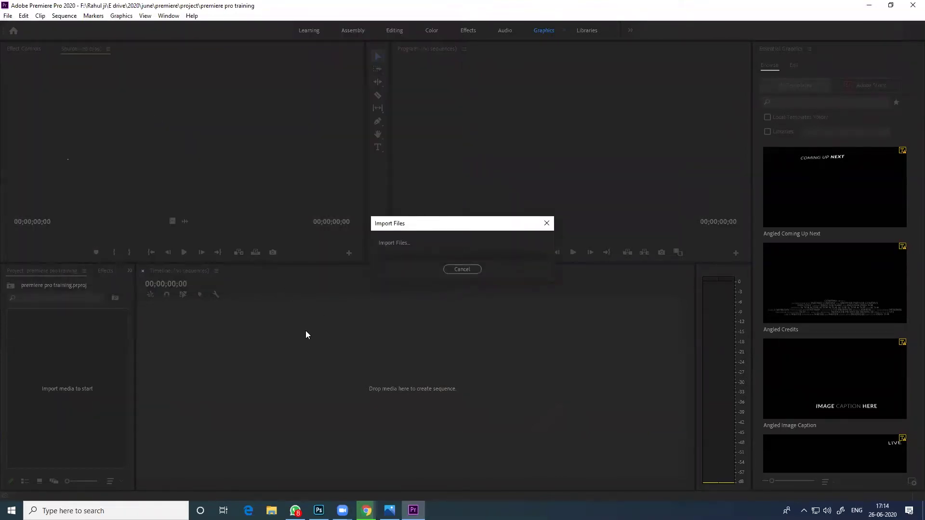
{"action": "left_click", "coordinate": [65, 422]}
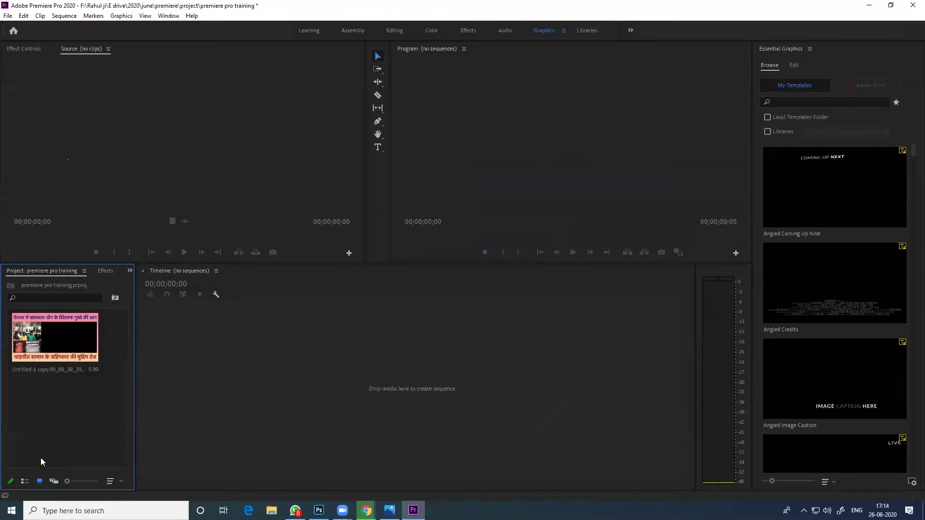
{"action": "double_click", "coordinate": [59, 409]}
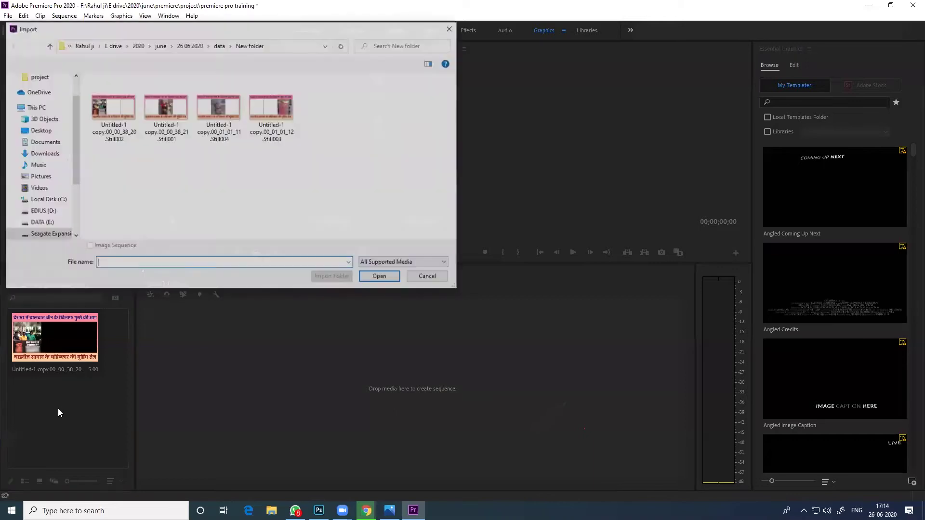
{"action": "left_click_drag", "start_coordinate": [163, 172], "coordinate": [238, 103]}
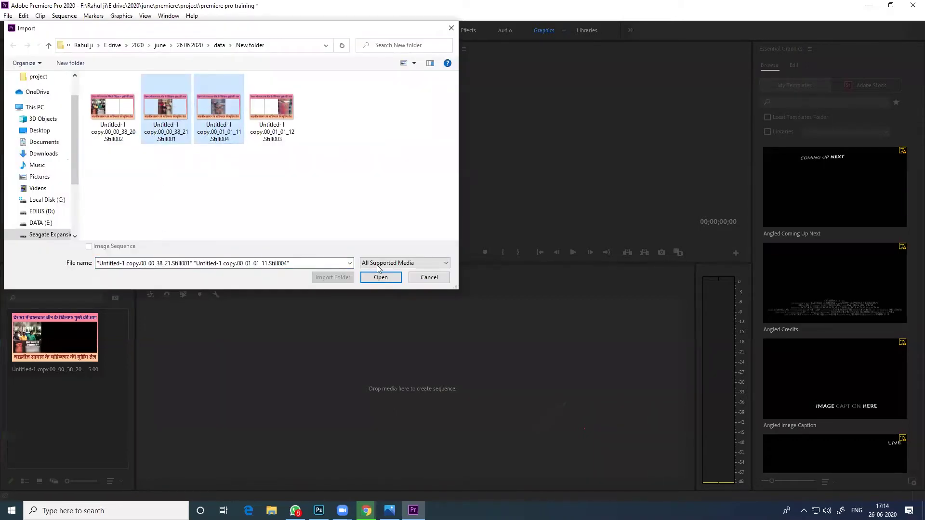
{"action": "left_click", "coordinate": [380, 277]}
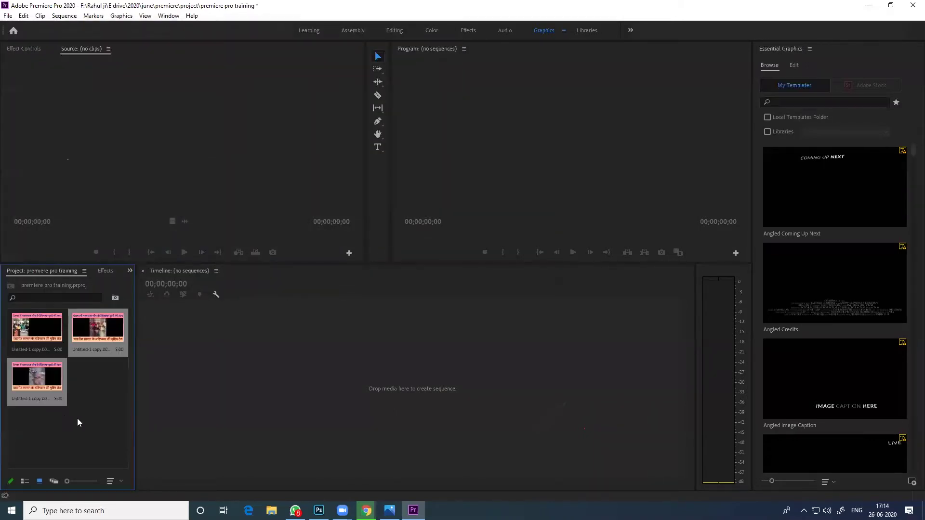
{"action": "double_click", "coordinate": [97, 400]}
{"action": "left_click", "coordinate": [269, 111]}
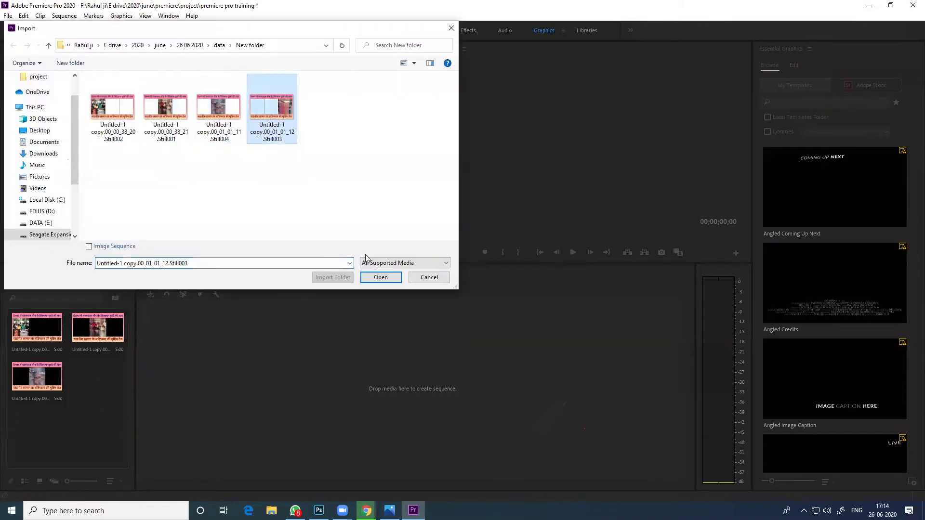
{"action": "left_click", "coordinate": [381, 277]}
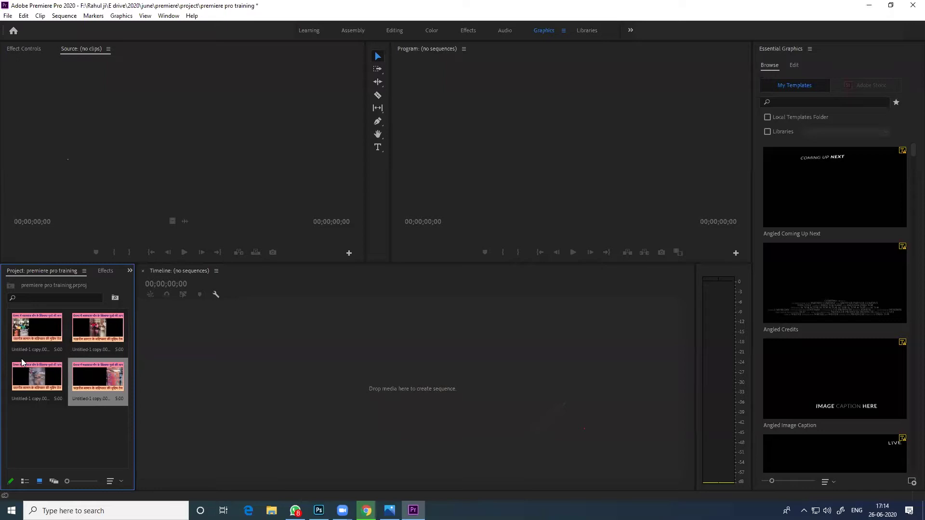
Cancel the extra Import window and load the second still in the Source monitor
{"action": "double_click", "coordinate": [73, 355]}
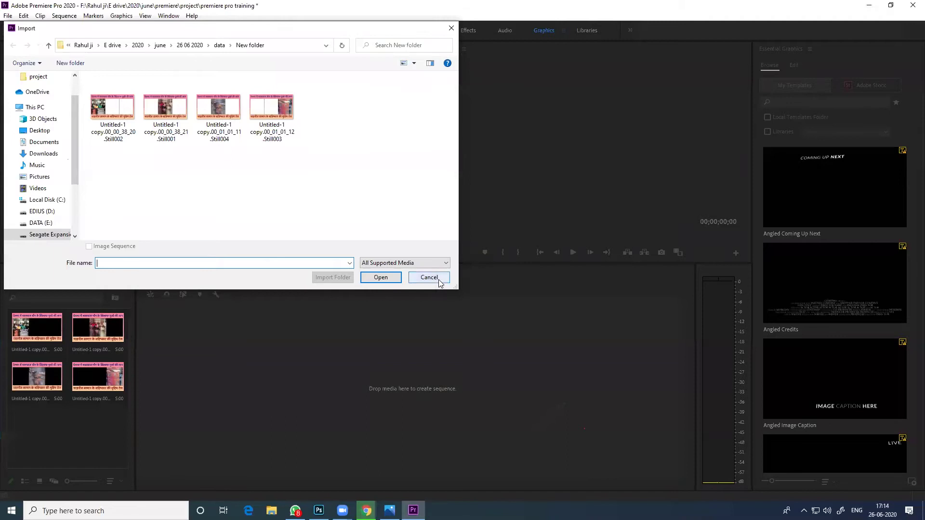
{"action": "left_click", "coordinate": [429, 277]}
{"action": "left_click", "coordinate": [100, 329]}
{"action": "double_click", "coordinate": [100, 329]}
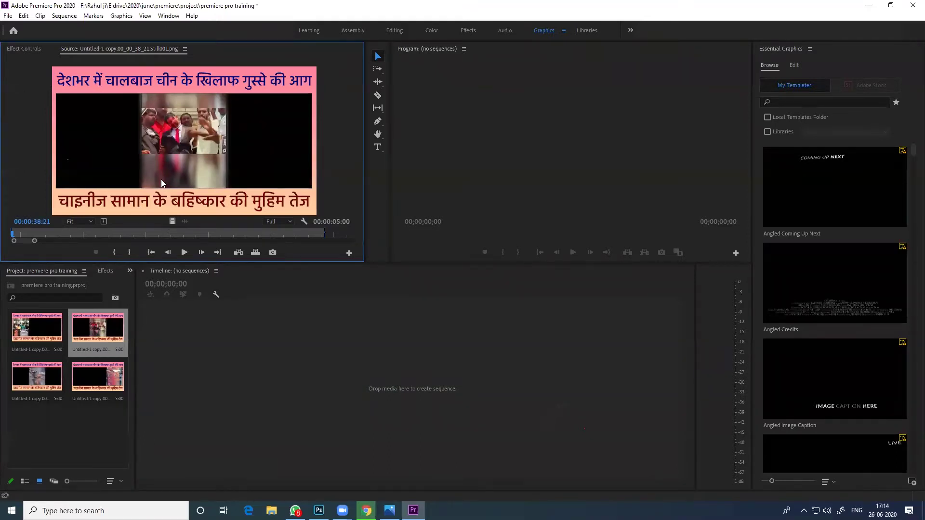
Scrub the second still in the Source monitor, select the fourth still, and switch the Project panel to List View
{"action": "left_click_drag", "start_coordinate": [20, 230], "coordinate": [206, 240]}
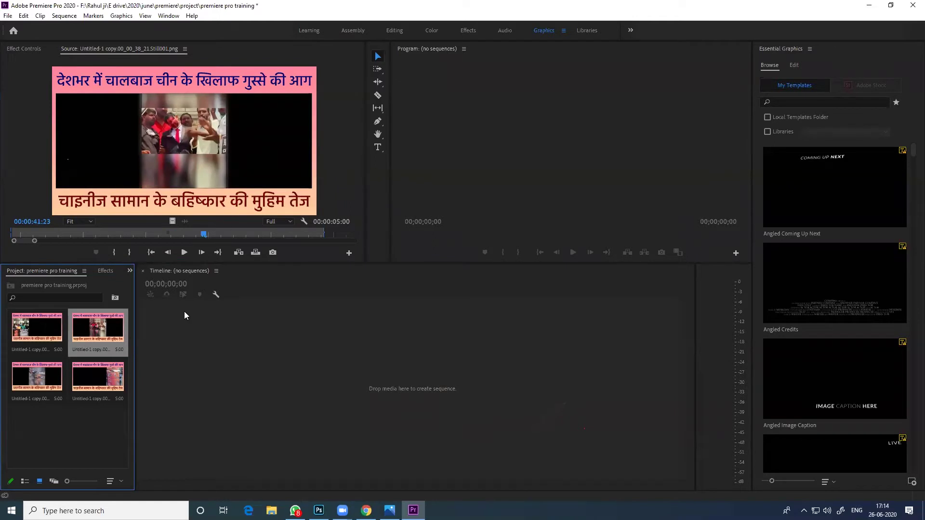
{"action": "left_click", "coordinate": [94, 390]}
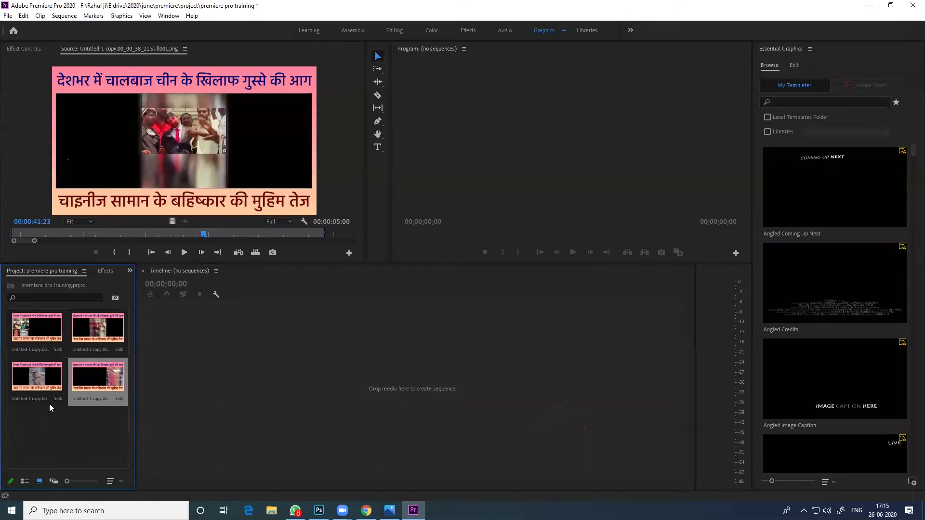
{"action": "left_click", "coordinate": [25, 481]}
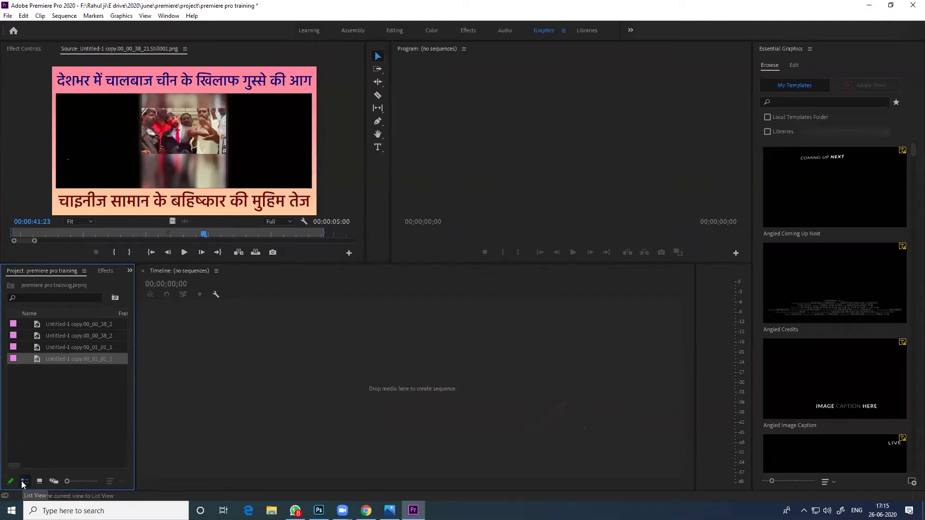
Select stills in the Project list, then open and cancel the Import dialog with Ctrl+I
{"action": "left_click", "coordinate": [42, 279]}
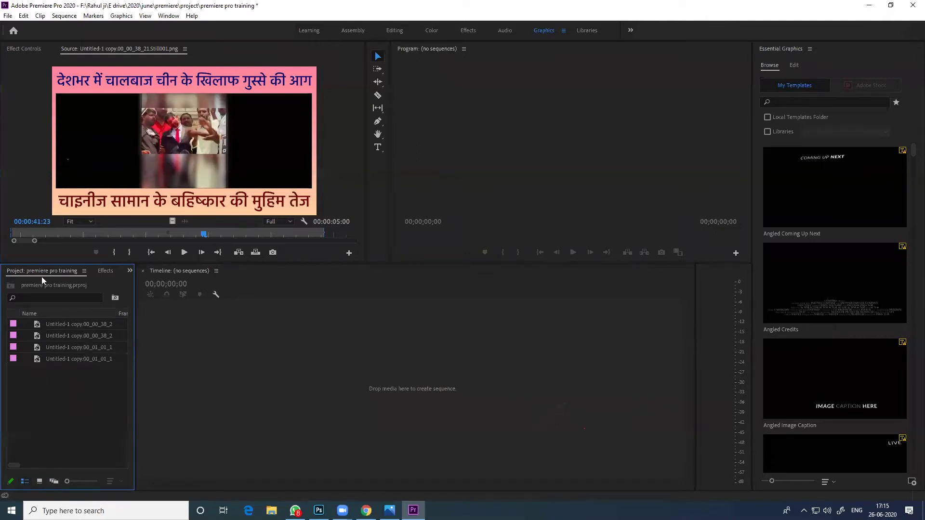
{"action": "left_click", "coordinate": [77, 325]}
{"action": "left_click", "coordinate": [53, 336]}
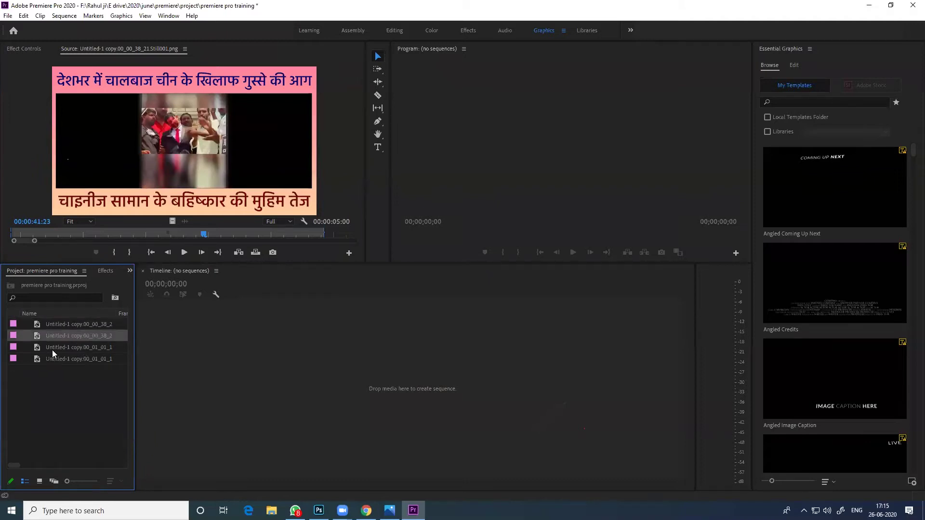
{"action": "left_click", "coordinate": [54, 361]}
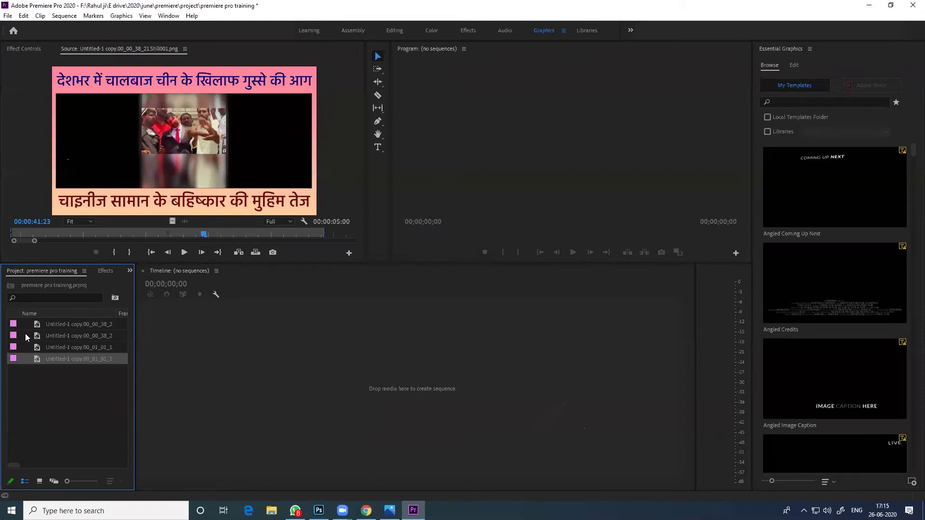
{"action": "key", "text": "ctrl+i"}
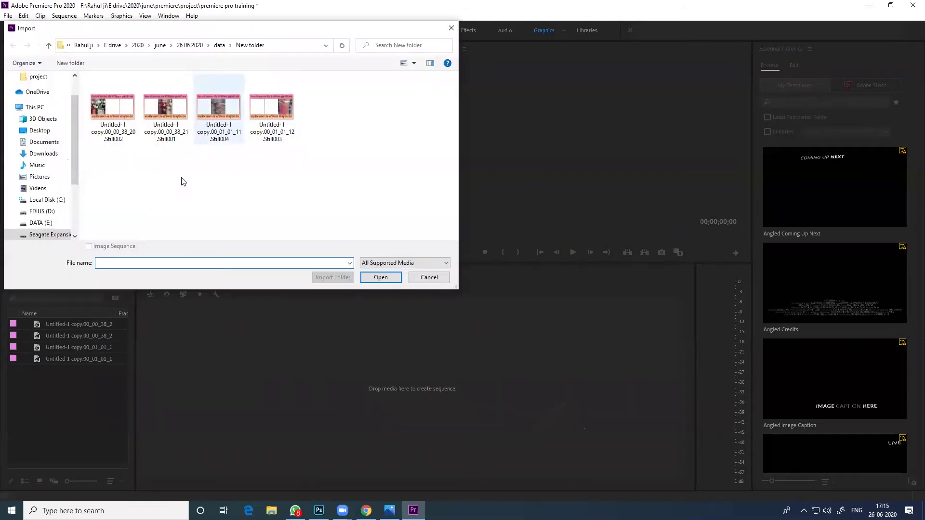
{"action": "left_click", "coordinate": [429, 277]}
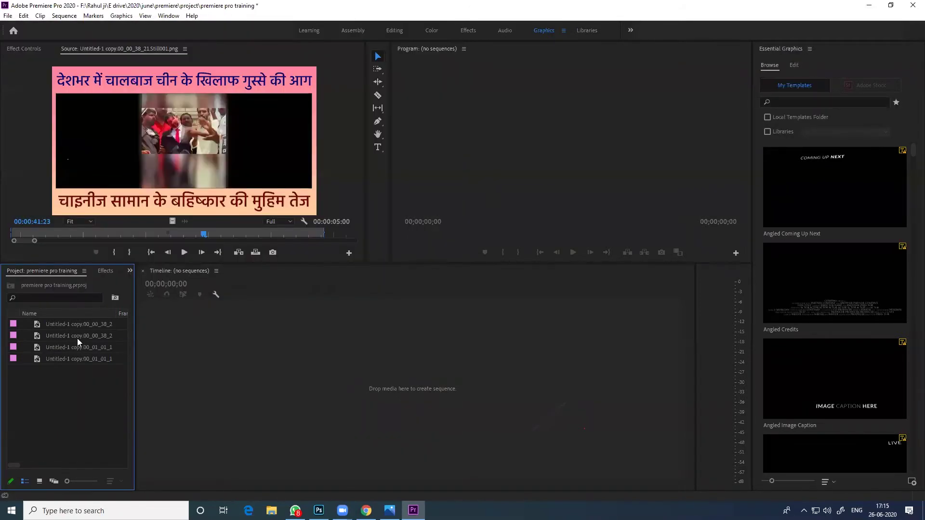
Load the third still, Still004, into the Source monitor, dismiss another Import dialog, and focus the timeline
{"action": "double_click", "coordinate": [77, 345]}
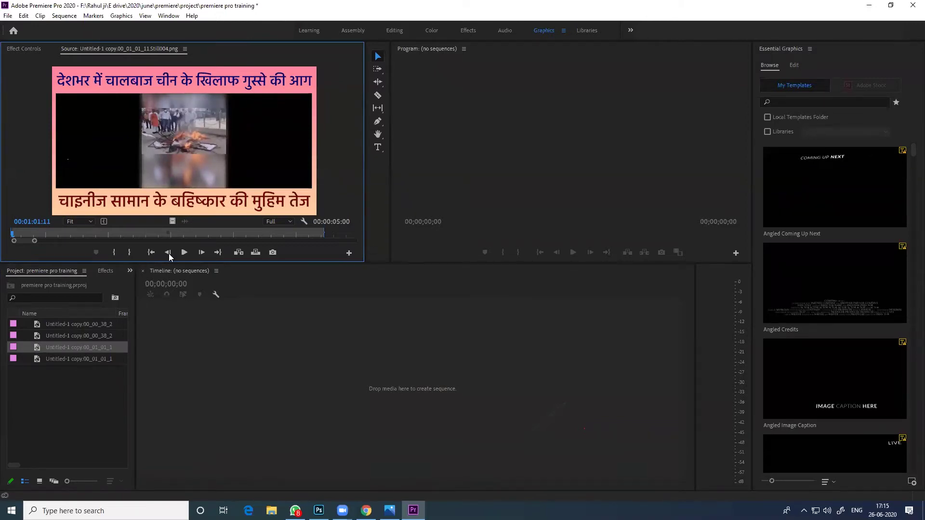
{"action": "left_click", "coordinate": [23, 339]}
{"action": "double_click", "coordinate": [23, 342]}
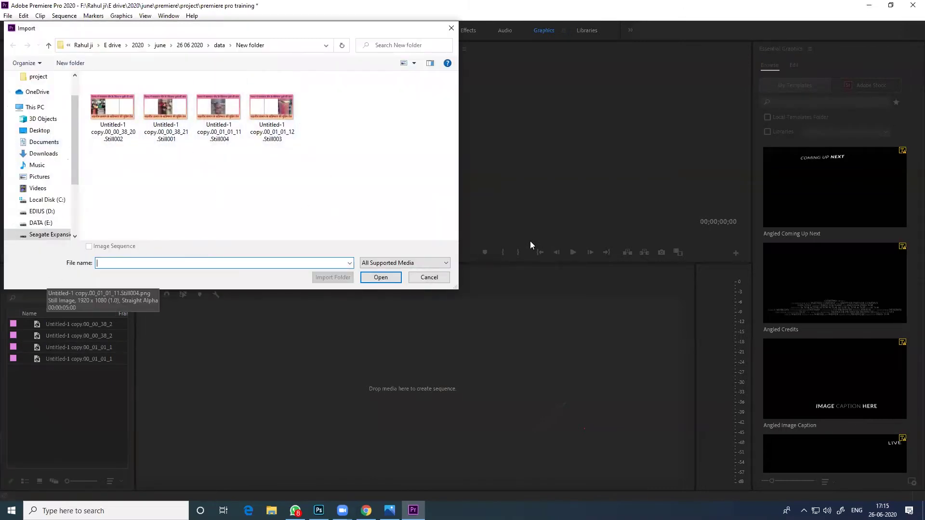
{"action": "left_click", "coordinate": [428, 277]}
{"action": "left_click", "coordinate": [313, 369]}
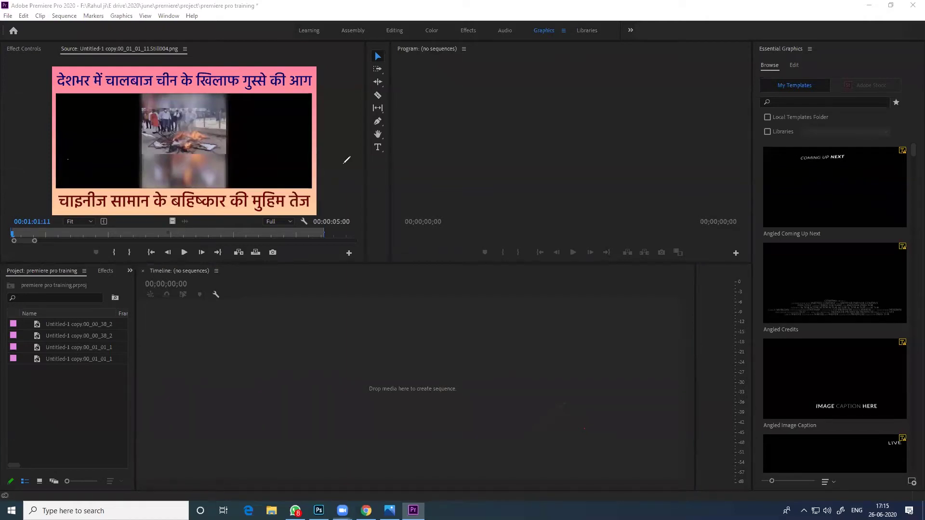
{"action": "mouse_move", "coordinate": [166, 309]}
{"action": "left_mouse_down"}
{"action": "mouse_move", "coordinate": [551, 371]}
{"action": "mouse_move", "coordinate": [536, 435]}
{"action": "mouse_move", "coordinate": [141, 311]}
{"action": "mouse_move", "coordinate": [452, 311]}
{"action": "mouse_move", "coordinate": [693, 353]}
{"action": "mouse_move", "coordinate": [570, 444]}
{"action": "mouse_move", "coordinate": [354, 424]}
{"action": "left_mouse_up"}
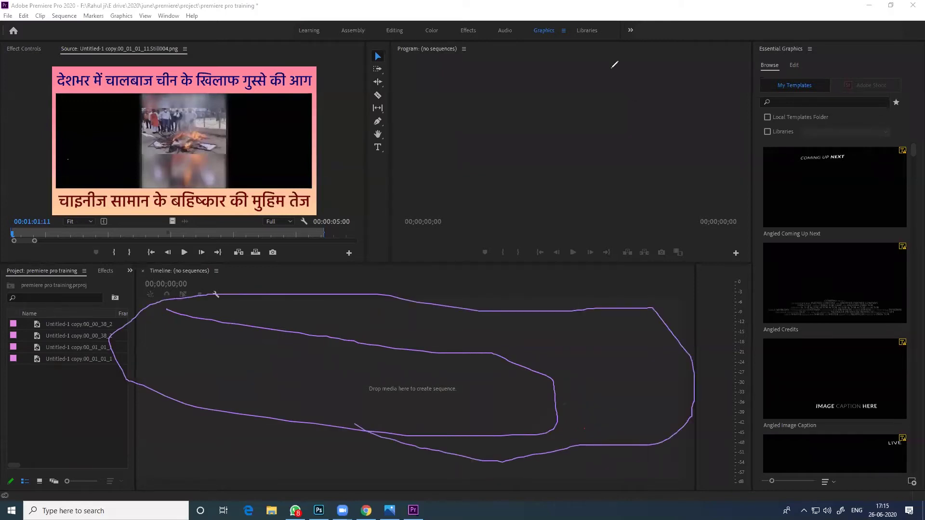
{"action": "key", "text": "e"}
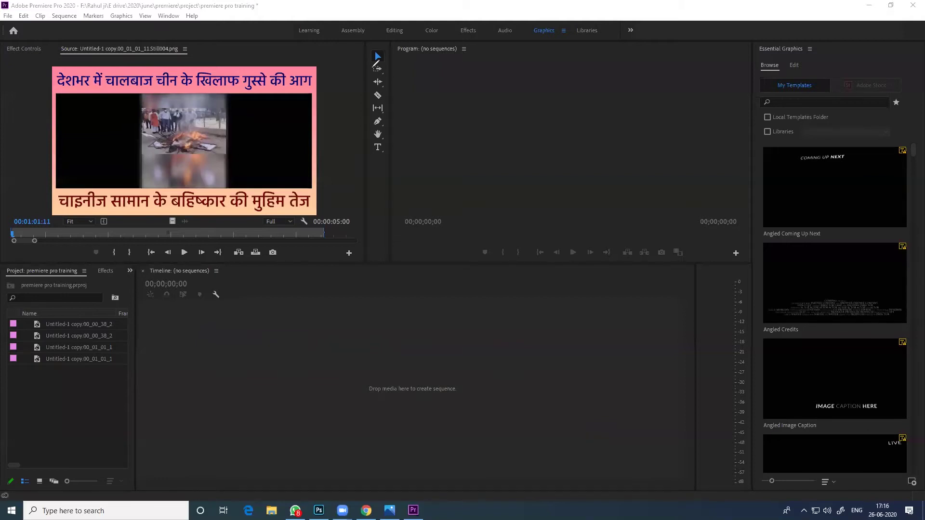
{"action": "key", "text": "Escape"}
{"action": "left_click", "coordinate": [96, 335]}
{"action": "left_click", "coordinate": [72, 378]}
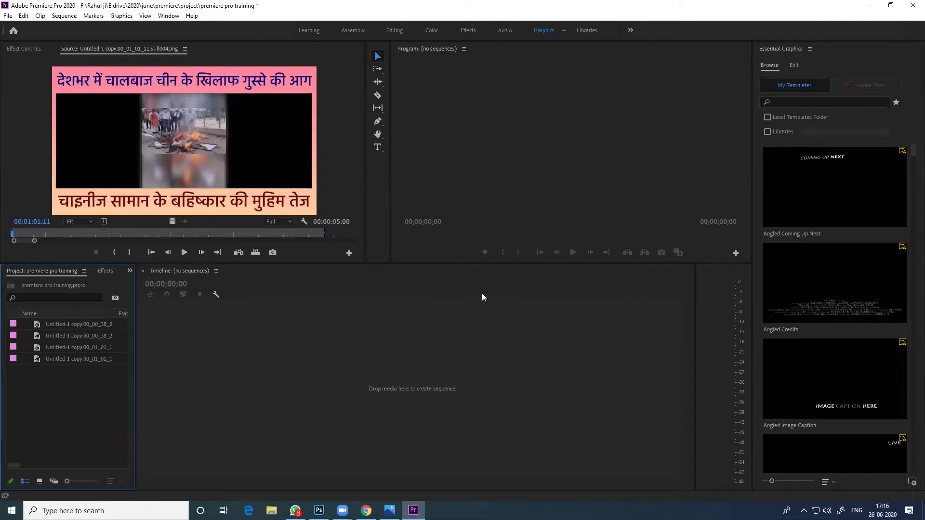
From the Project panel's context menu, start a New Sequence and cancel its settings dialog
{"action": "right_click", "coordinate": [39, 384]}
{"action": "mouse_move", "coordinate": [131, 256]}
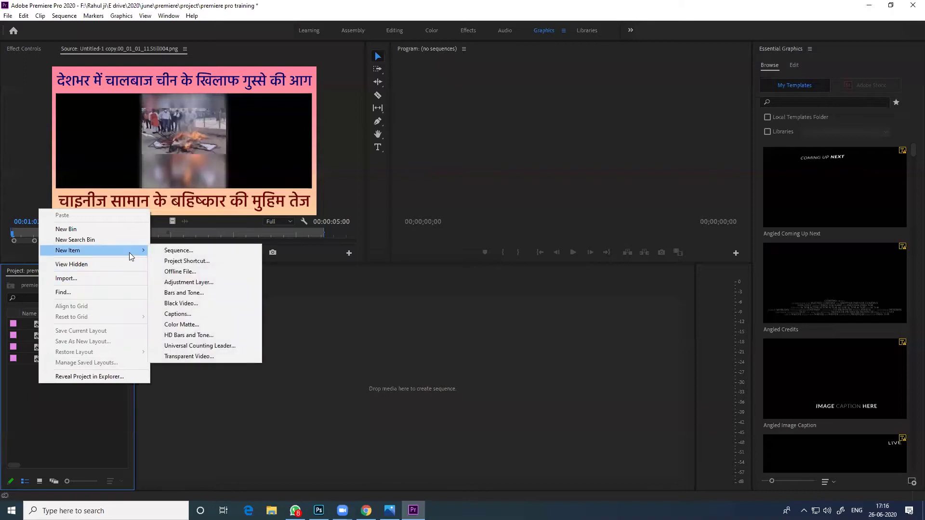
{"action": "right_click", "coordinate": [39, 418]}
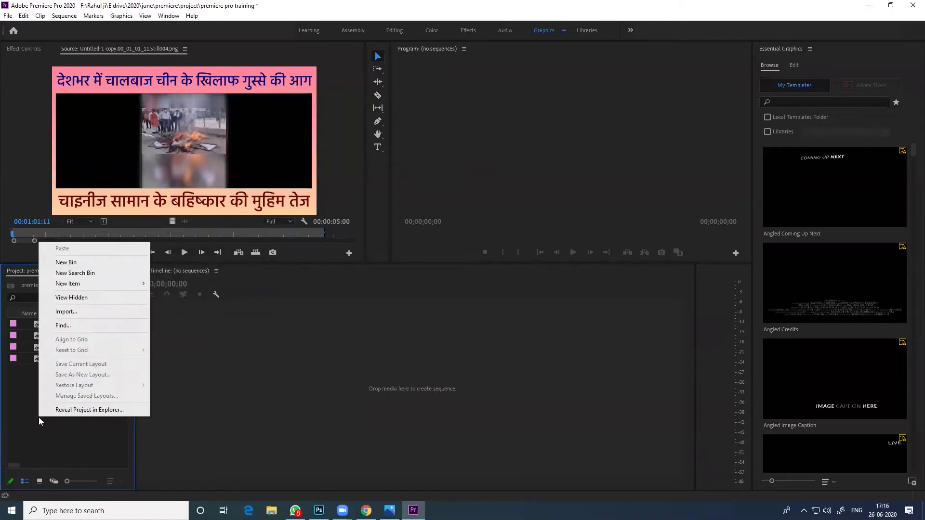
{"action": "right_click", "coordinate": [46, 430]}
{"action": "left_click", "coordinate": [21, 386]}
{"action": "right_click", "coordinate": [20, 388]}
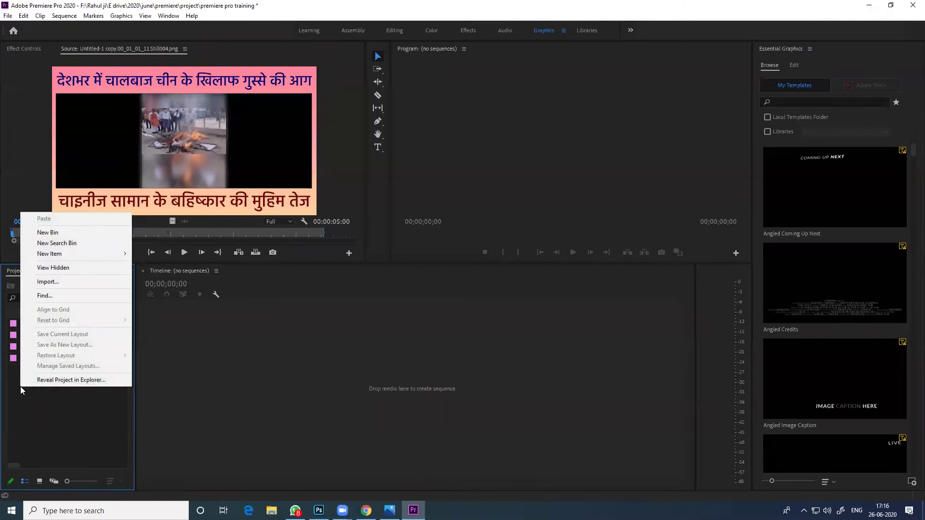
{"action": "mouse_move", "coordinate": [97, 254]}
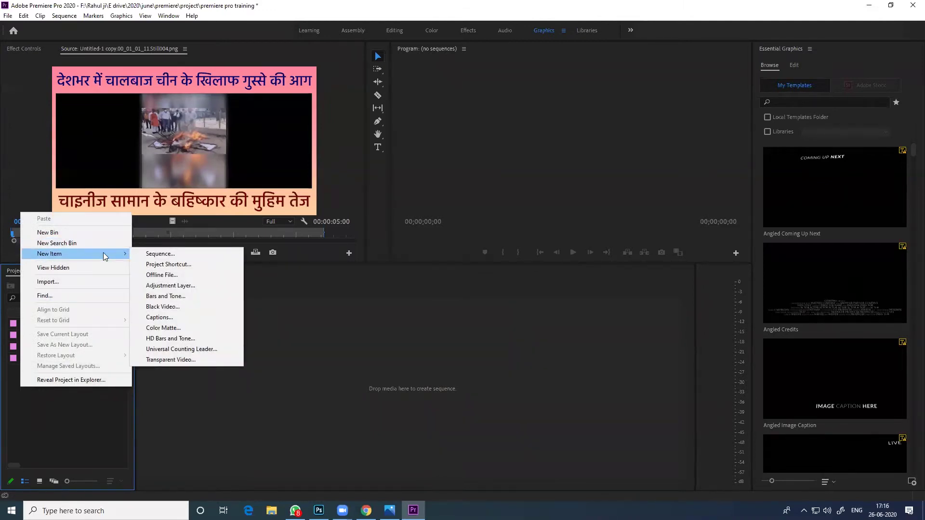
{"action": "left_click", "coordinate": [174, 255]}
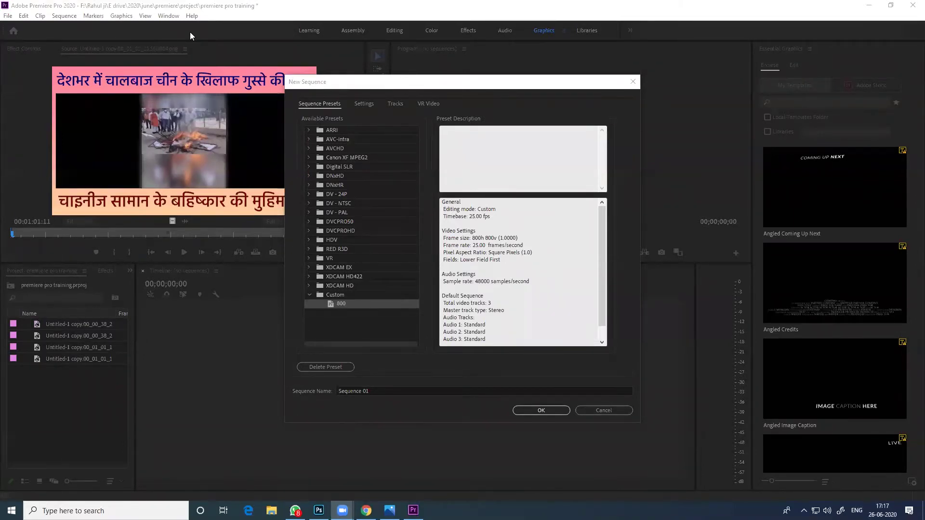
{"action": "left_click", "coordinate": [601, 409]}
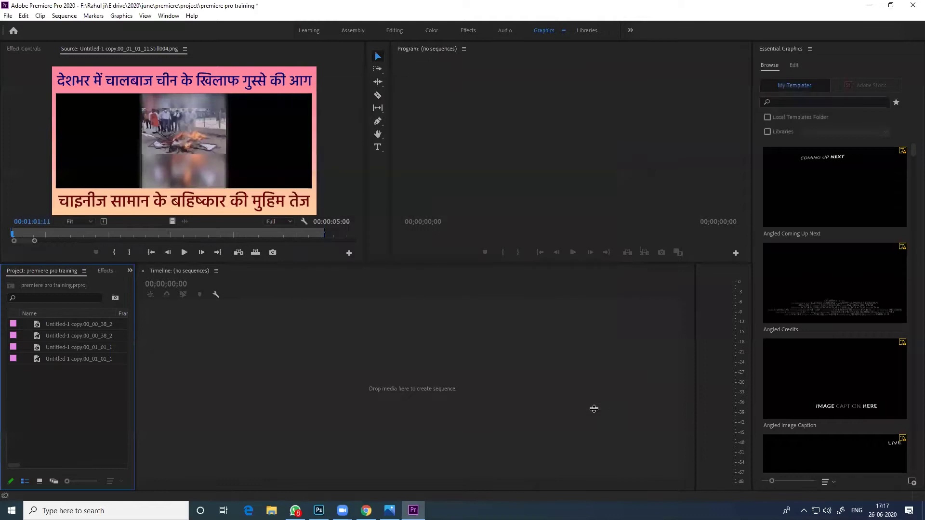
Cancel a New Search Bin, then reopen the context menu showing the New Item submenu
{"action": "right_click", "coordinate": [47, 385]}
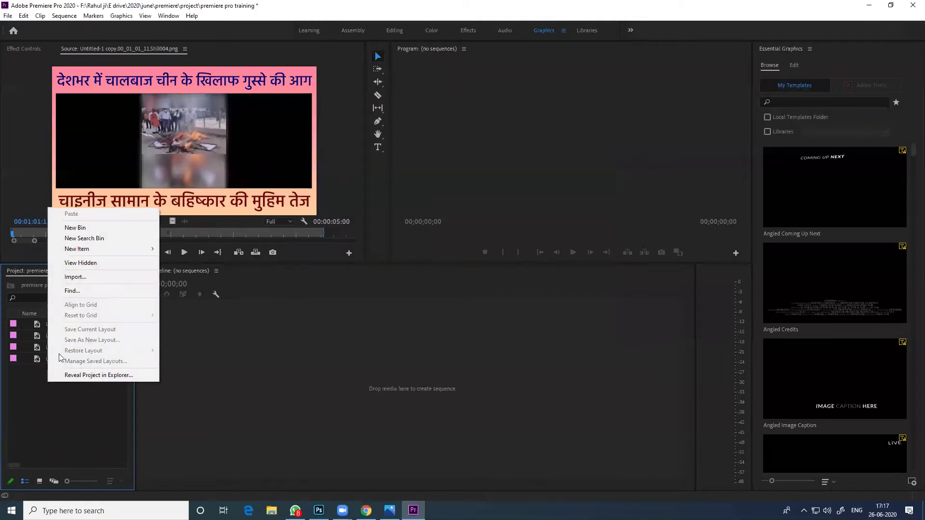
{"action": "left_click", "coordinate": [114, 243]}
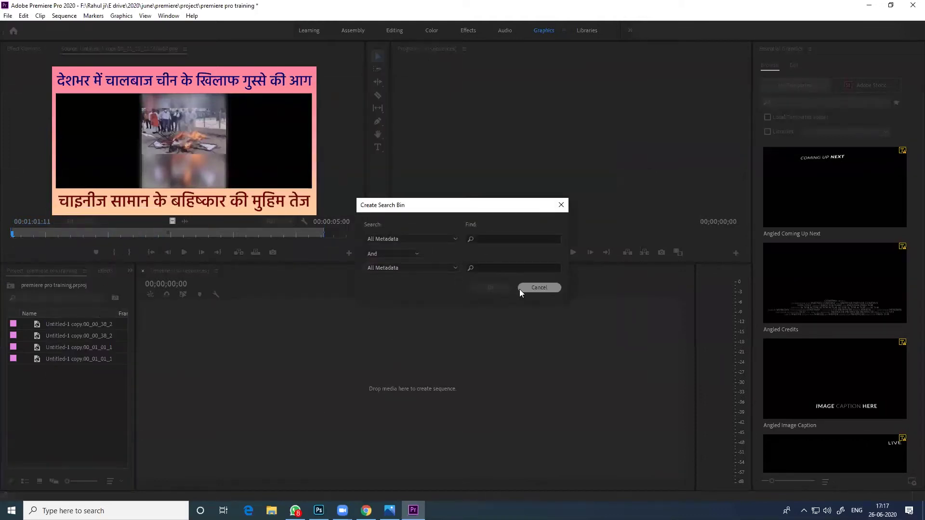
{"action": "left_click", "coordinate": [529, 287]}
{"action": "right_click", "coordinate": [38, 400]}
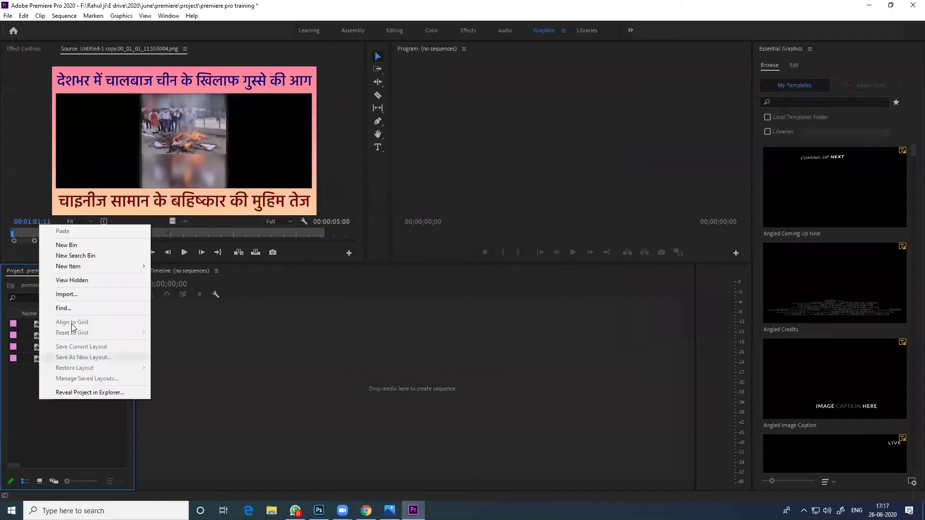
{"action": "mouse_move", "coordinate": [106, 268]}
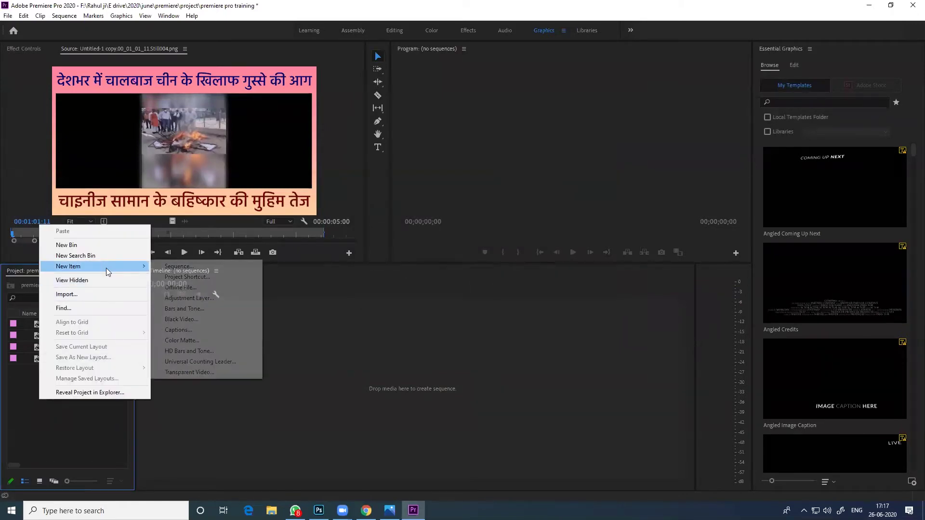
Compare the DV-PAL and HDV presets, then create Sequence 02 with the HDV 1080p30 preset
{"action": "left_click", "coordinate": [210, 269]}
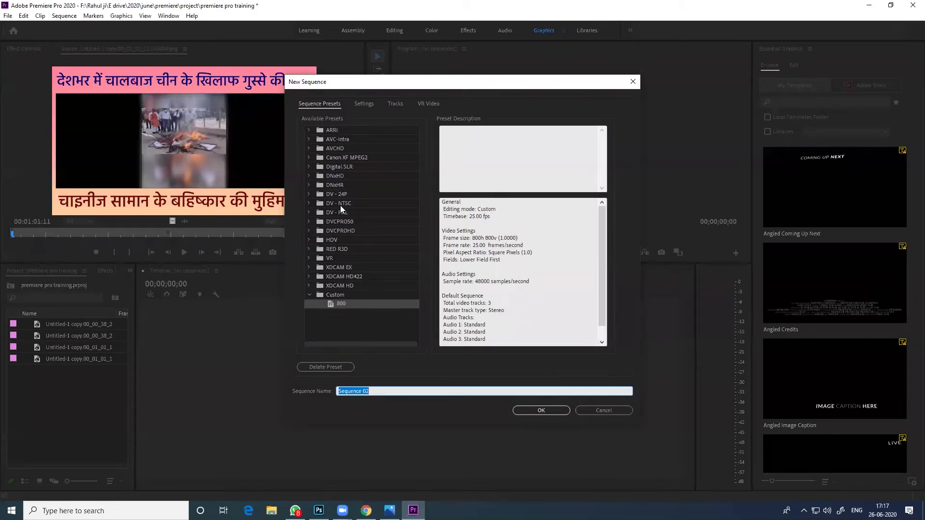
{"action": "left_click", "coordinate": [337, 241]}
{"action": "left_click", "coordinate": [309, 240]}
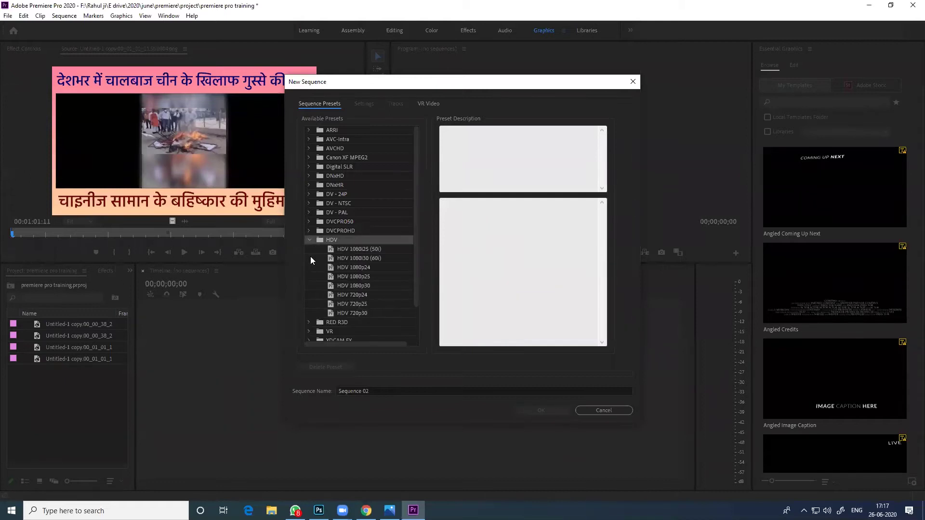
{"action": "left_click", "coordinate": [309, 213]}
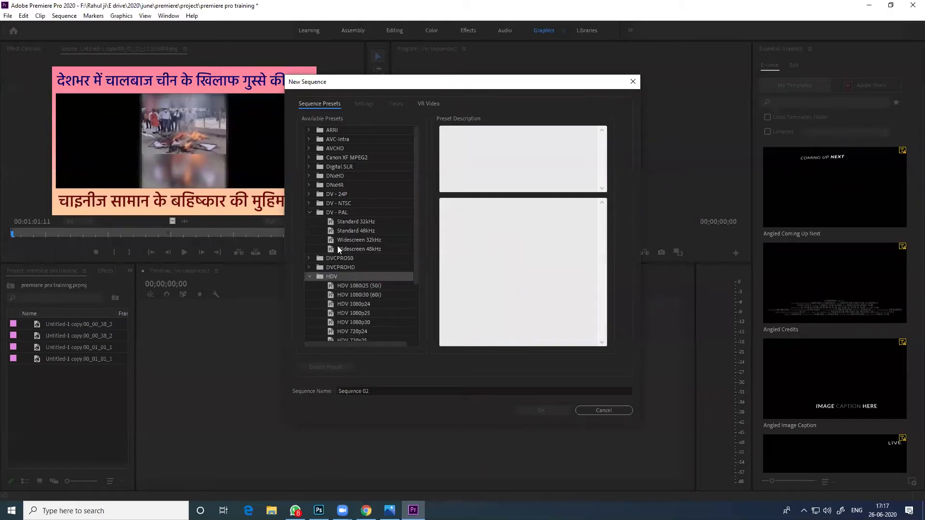
{"action": "left_click", "coordinate": [337, 223]}
{"action": "scroll", "coordinate": [351, 231], "scroll_direction": "down", "scroll_amount": 3}
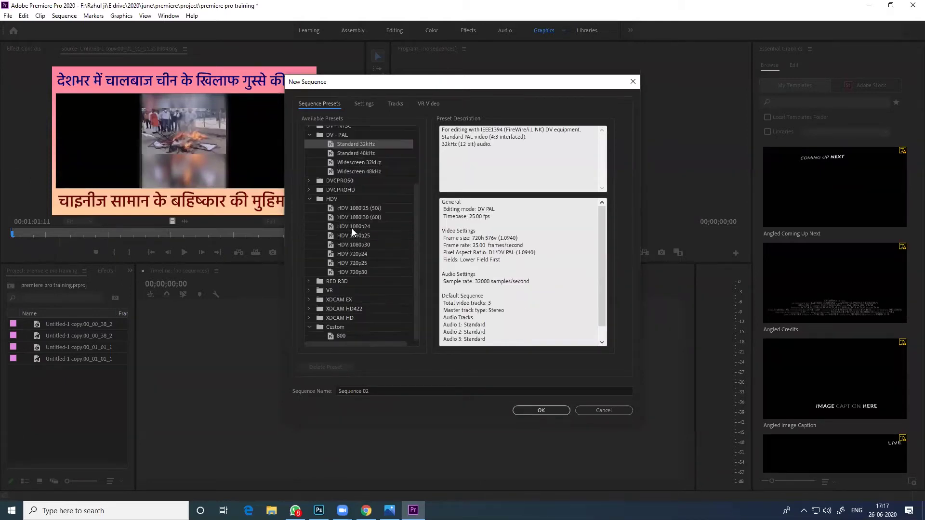
{"action": "left_click", "coordinate": [351, 245]}
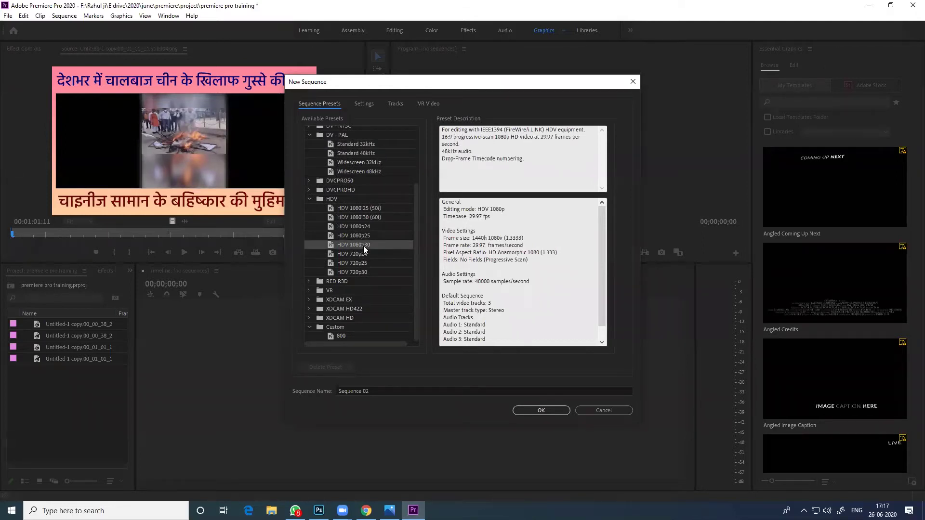
{"action": "left_click", "coordinate": [375, 235]}
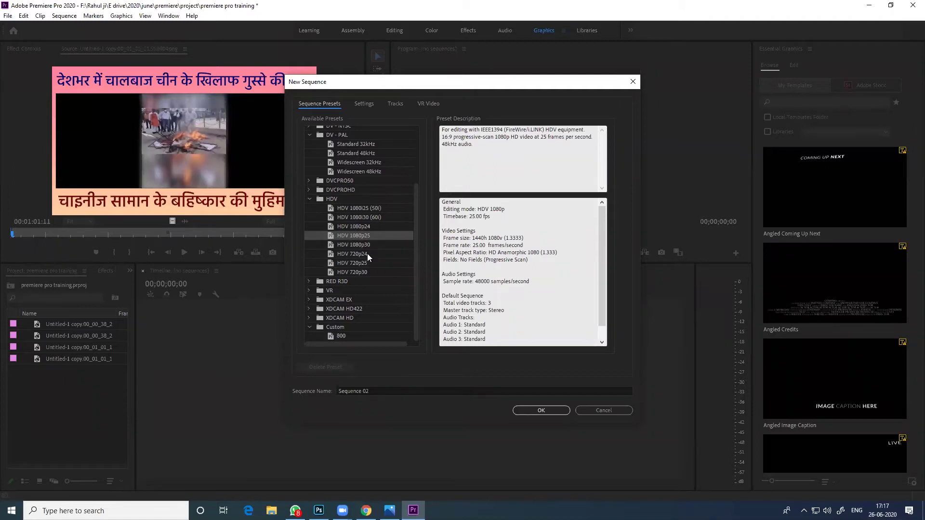
{"action": "left_click", "coordinate": [374, 254]}
{"action": "left_click", "coordinate": [371, 272]}
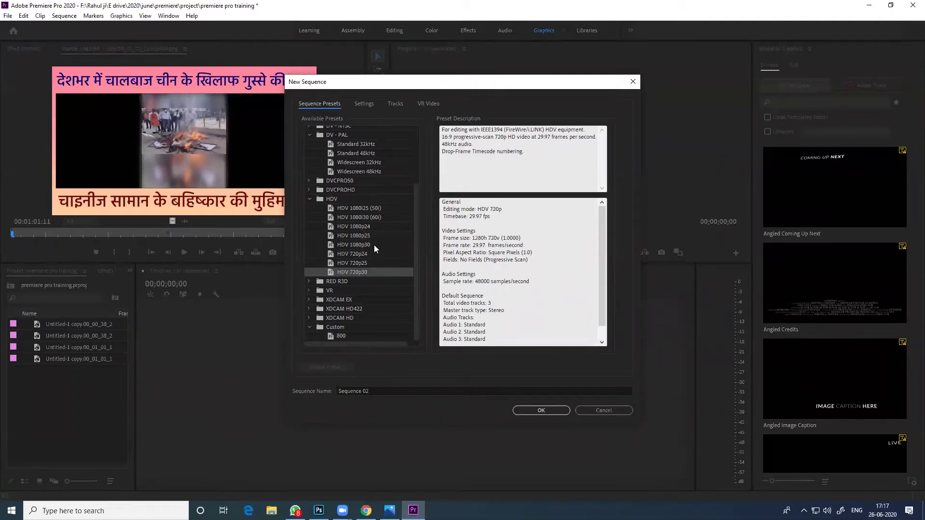
{"action": "left_click", "coordinate": [373, 244]}
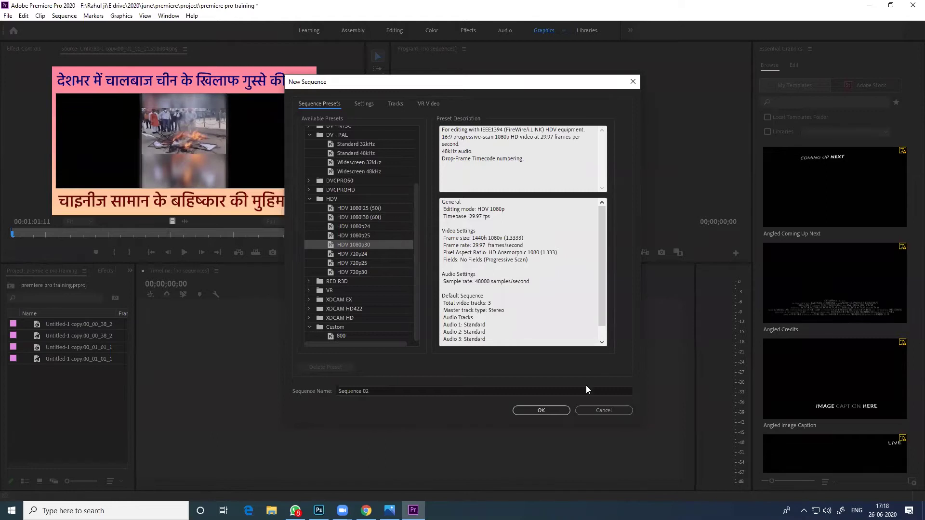
{"action": "left_click", "coordinate": [548, 412]}
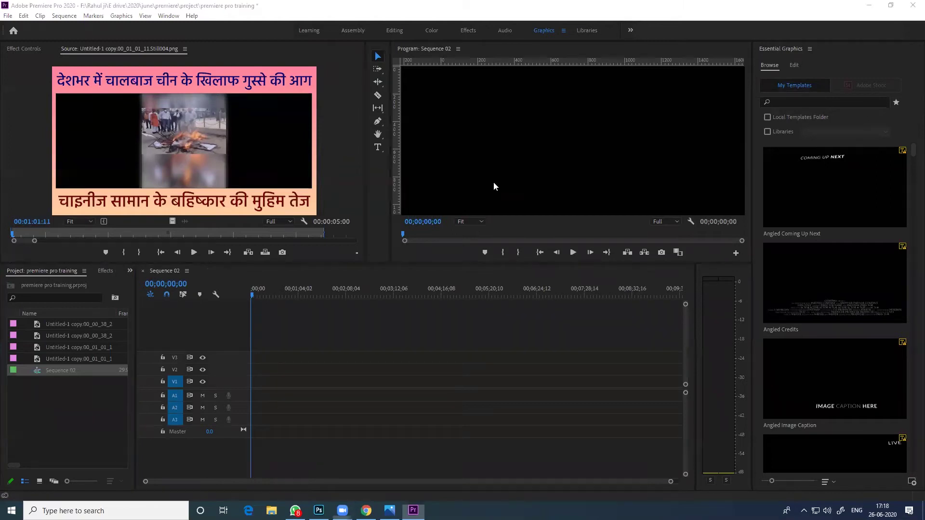
{"action": "mouse_move", "coordinate": [152, 392]}
{"action": "left_mouse_down"}
{"action": "mouse_move", "coordinate": [184, 393]}
{"action": "mouse_move", "coordinate": [184, 427]}
{"action": "mouse_move", "coordinate": [160, 425]}
{"action": "mouse_move", "coordinate": [153, 390]}
{"action": "left_mouse_up"}
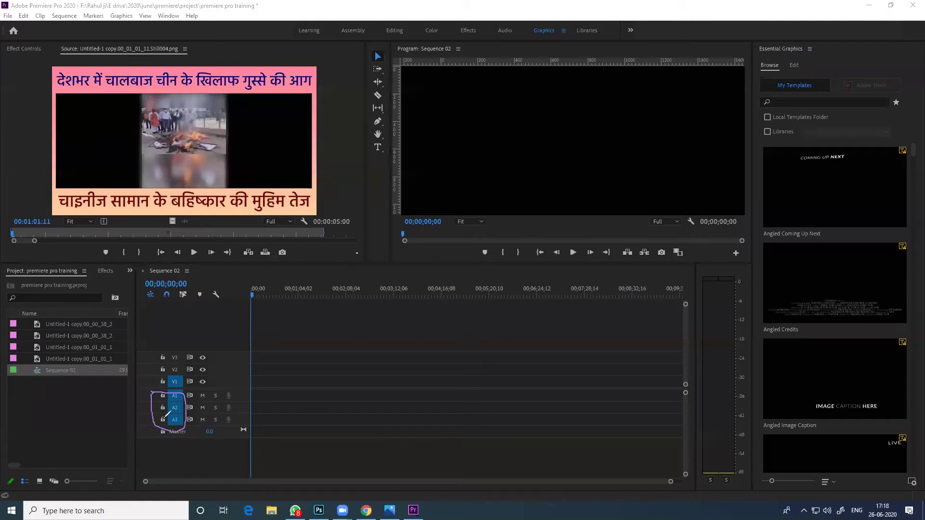
{"action": "mouse_move", "coordinate": [188, 330]}
{"action": "left_mouse_down"}
{"action": "mouse_move", "coordinate": [173, 332]}
{"action": "mouse_move", "coordinate": [159, 355]}
{"action": "mouse_move", "coordinate": [173, 385]}
{"action": "mouse_move", "coordinate": [192, 380]}
{"action": "mouse_move", "coordinate": [195, 328]}
{"action": "left_mouse_up"}
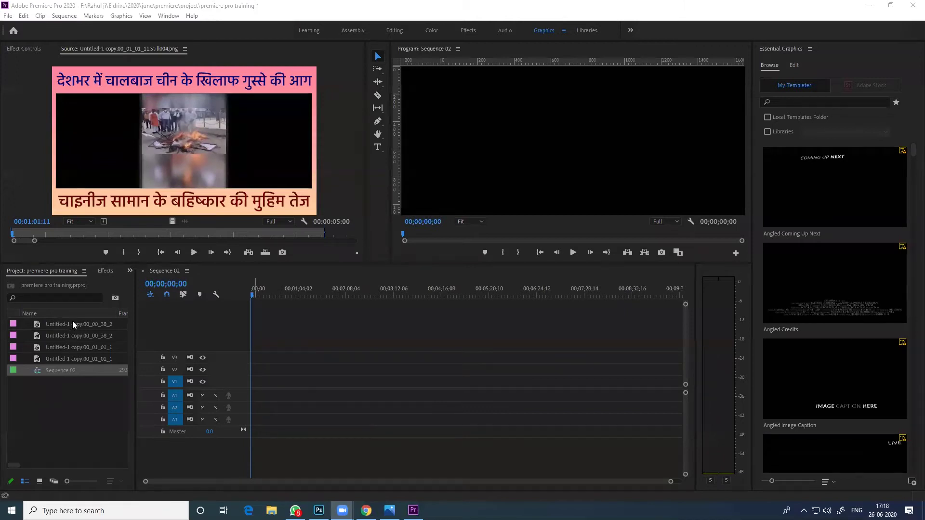
{"action": "left_click", "coordinate": [85, 323]}
Drag the four stills from the Project panel onto track V1, one after another
{"action": "left_click_drag", "start_coordinate": [67, 324], "coordinate": [293, 383]}
{"action": "left_click_drag", "start_coordinate": [55, 336], "coordinate": [348, 382]}
{"action": "left_click_drag", "start_coordinate": [79, 346], "coordinate": [377, 381]}
{"action": "left_click_drag", "start_coordinate": [87, 359], "coordinate": [413, 382]}
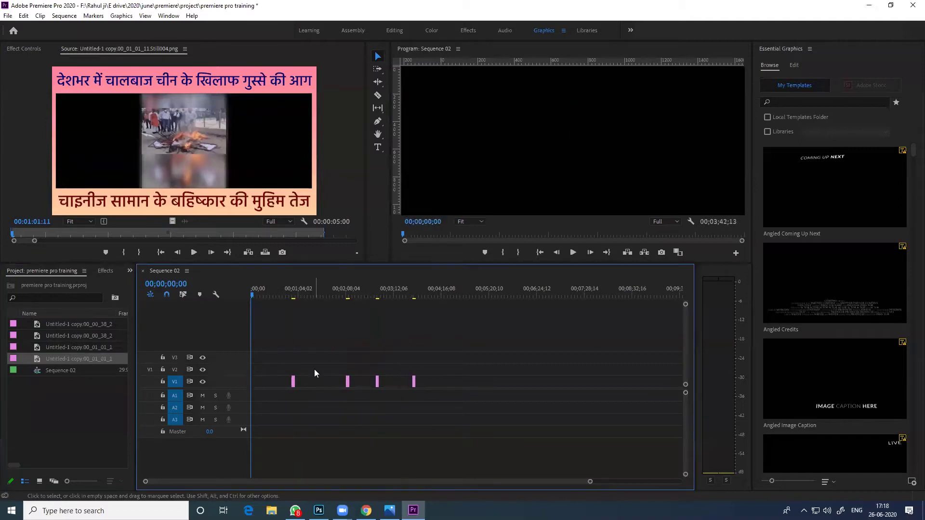
Zoom the timeline, lengthen the first still clip, and play Sequence 02 to preview it
{"action": "key", "text": "Down"}
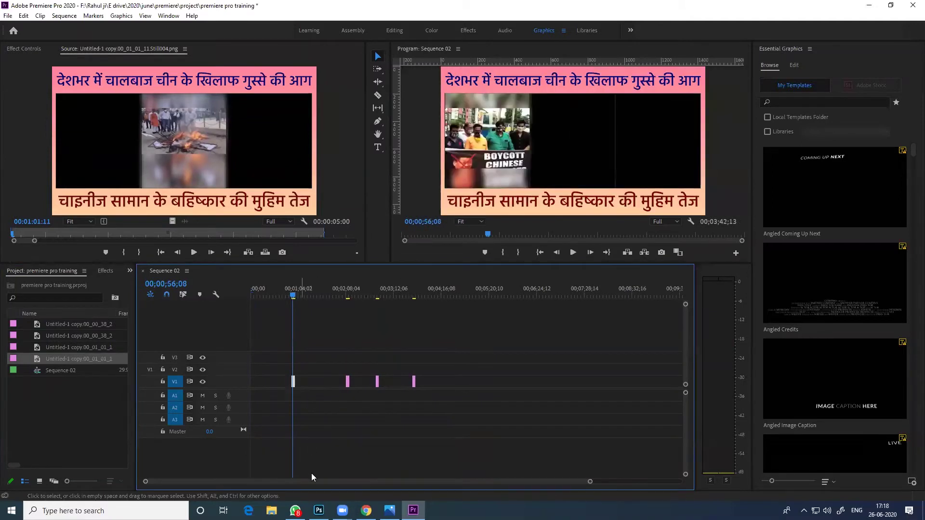
{"action": "left_click_drag", "start_coordinate": [591, 482], "coordinate": [426, 482]}
{"action": "left_click_drag", "start_coordinate": [354, 382], "coordinate": [394, 381]}
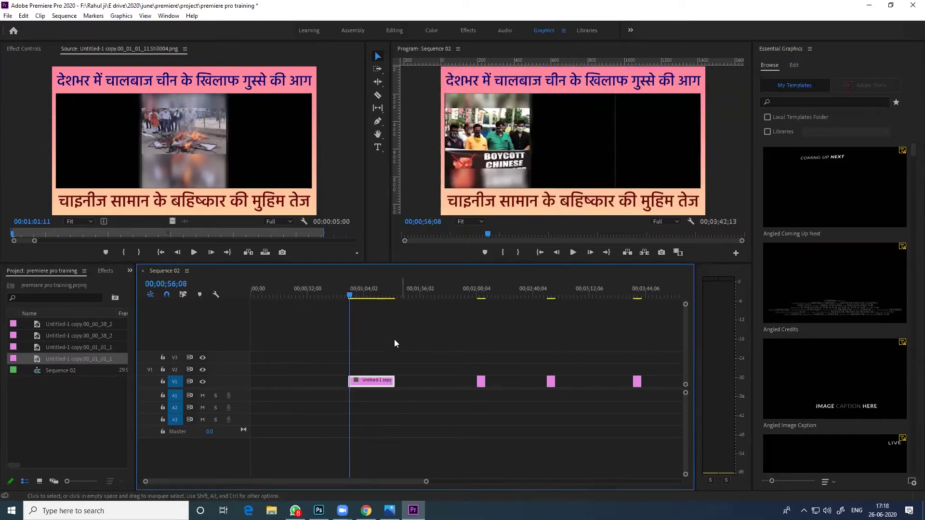
{"action": "left_click_drag", "start_coordinate": [407, 223], "coordinate": [423, 223]}
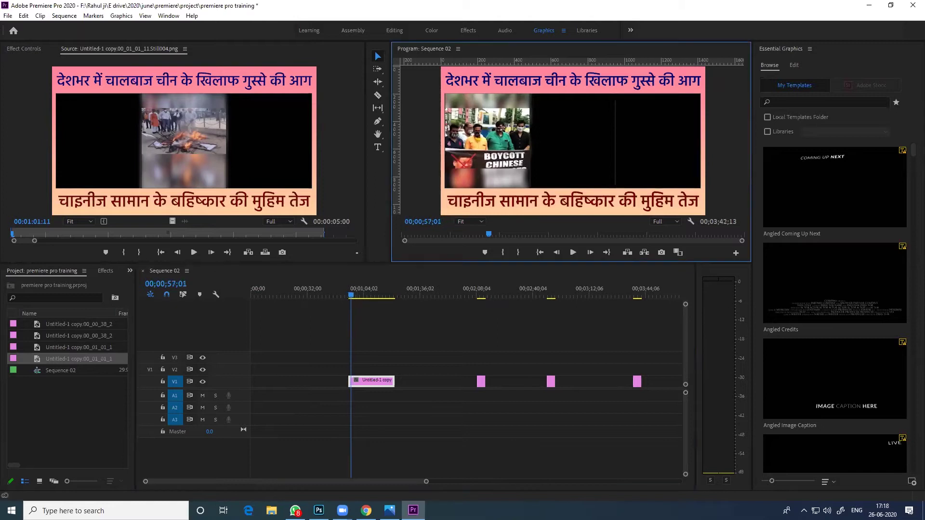
{"action": "left_click", "coordinate": [352, 296]}
{"action": "key", "text": "l"}
{"action": "key", "text": "l"}
{"action": "key", "text": "l"}
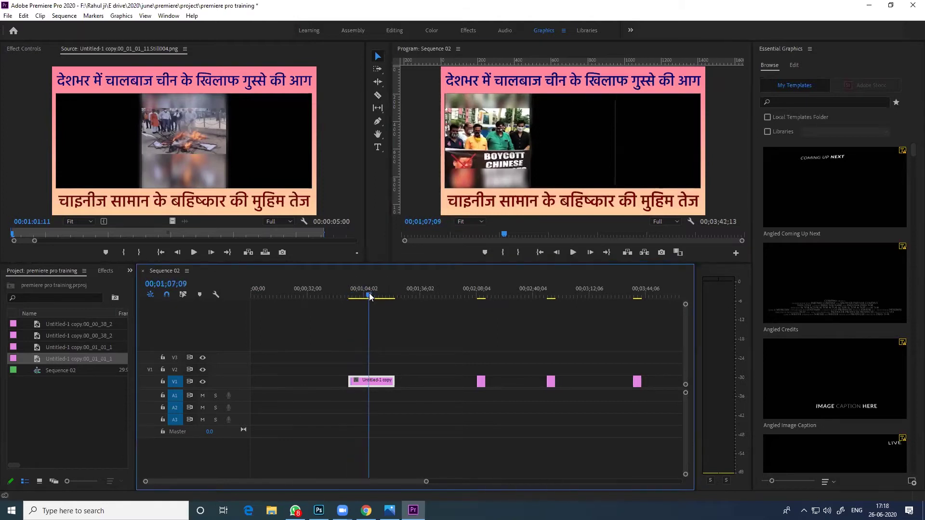
{"action": "left_click_drag", "start_coordinate": [350, 296], "coordinate": [370, 296]}
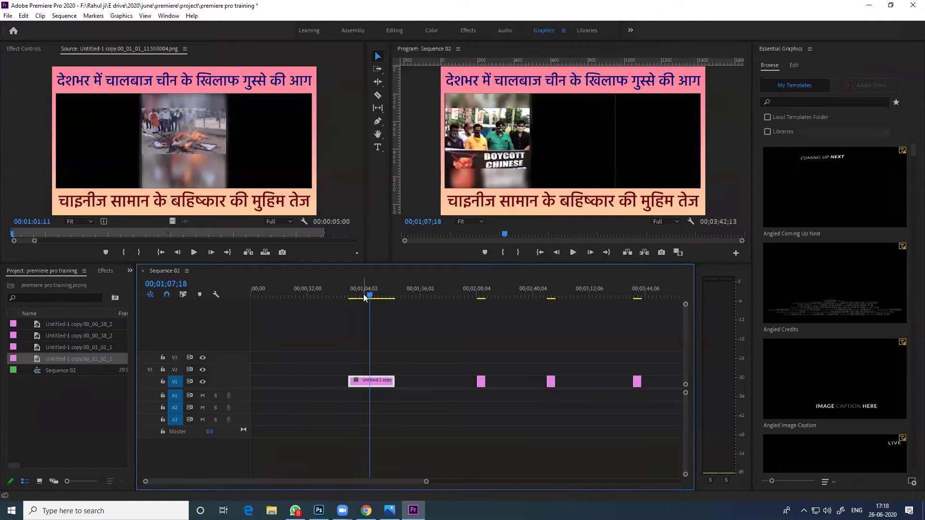
Jump the playhead to the sequence end at 00;03;42;13
{"action": "left_click", "coordinate": [427, 224]}
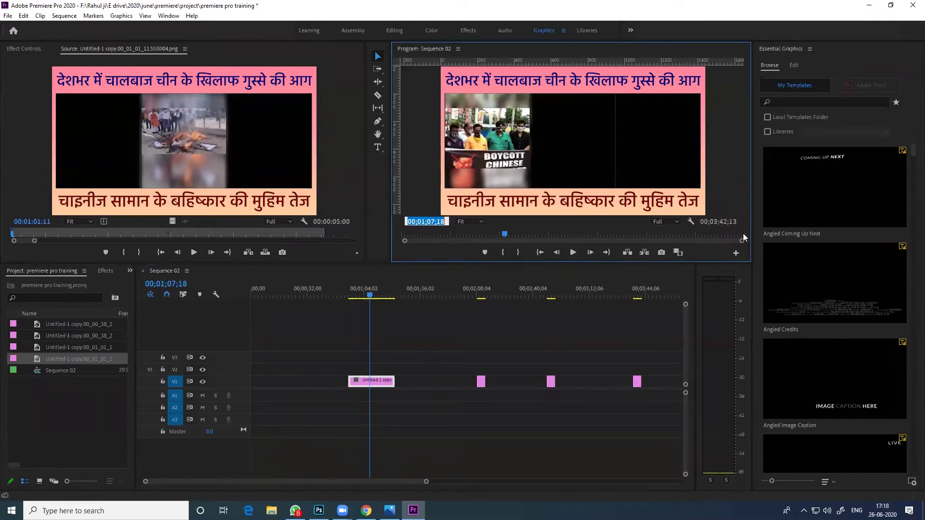
{"action": "left_click", "coordinate": [722, 219]}
{"action": "left_click", "coordinate": [653, 298]}
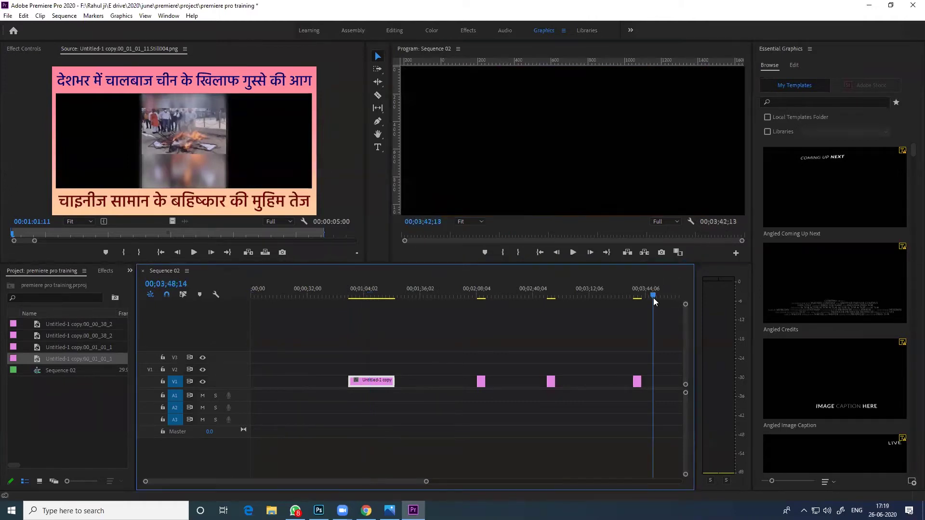
{"action": "key", "text": "End"}
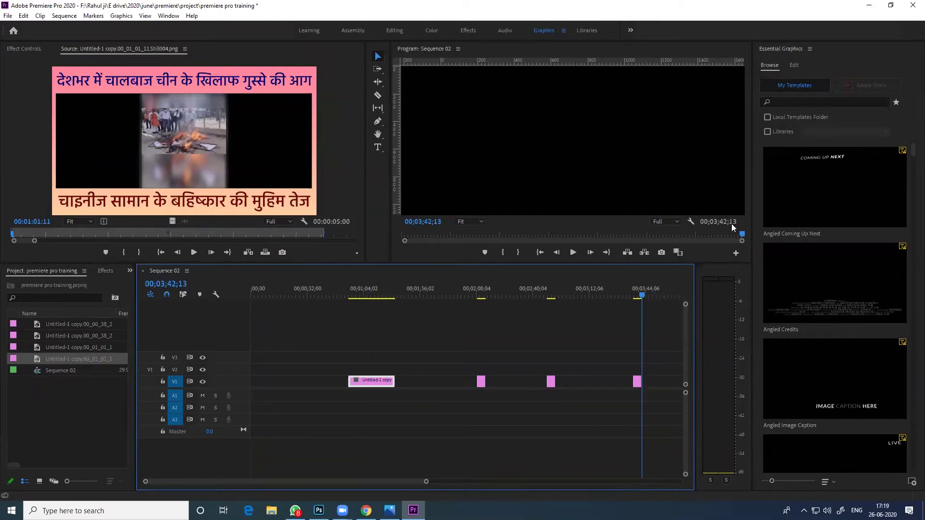
{"action": "left_click", "coordinate": [717, 220]}
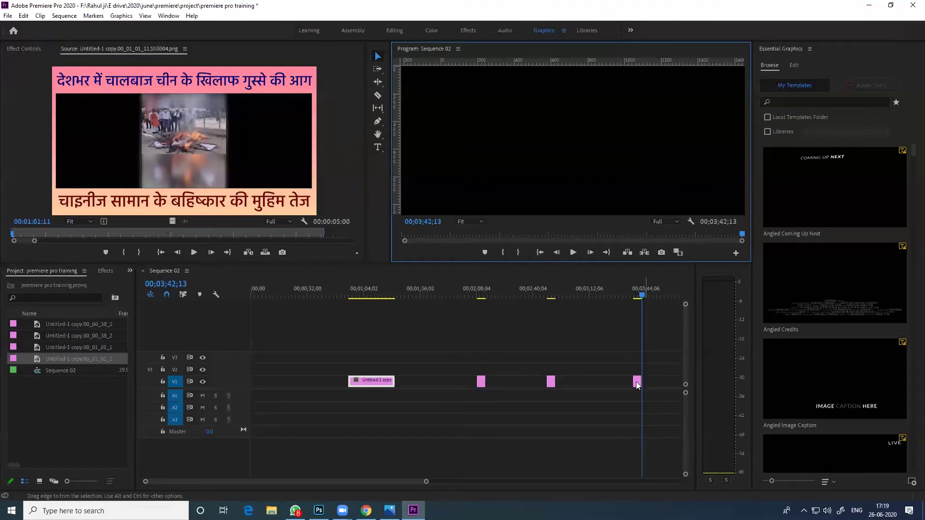
Extend the second clip to start earlier and lengthen the first clip up to it
{"action": "left_click", "coordinate": [381, 293]}
{"action": "left_click_drag", "start_coordinate": [476, 381], "coordinate": [436, 381]}
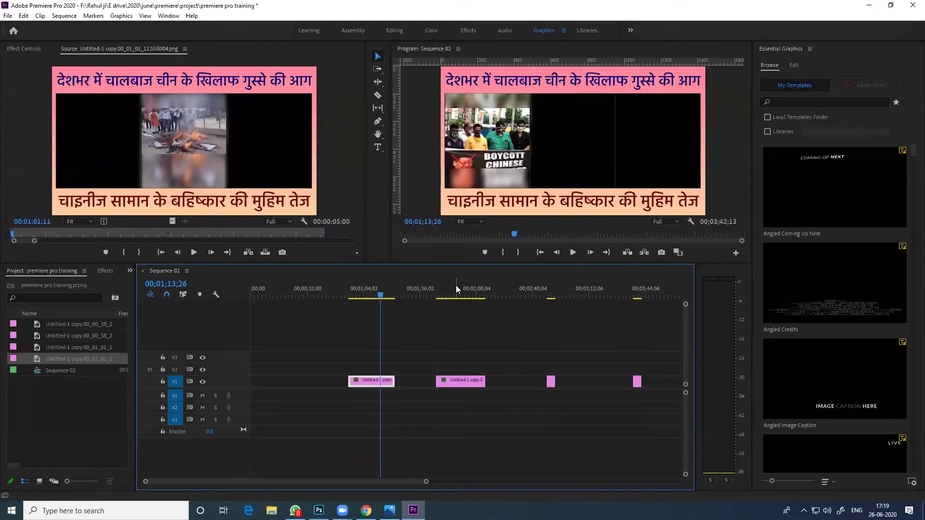
{"action": "left_click", "coordinate": [456, 286]}
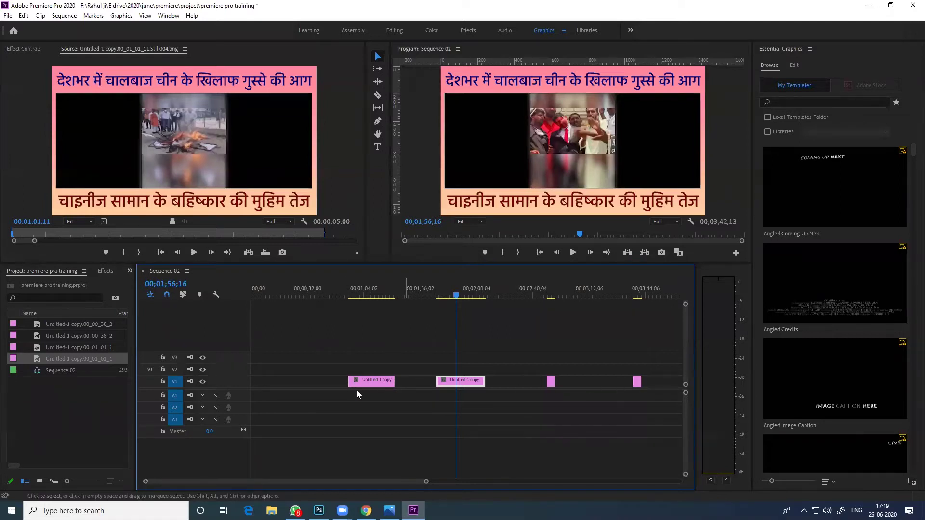
{"action": "left_click_drag", "start_coordinate": [394, 381], "coordinate": [435, 381]}
Move the first clip earlier, delete the gap before it, and stretch it toward the second clip
{"action": "left_click_drag", "start_coordinate": [353, 384], "coordinate": [339, 384]}
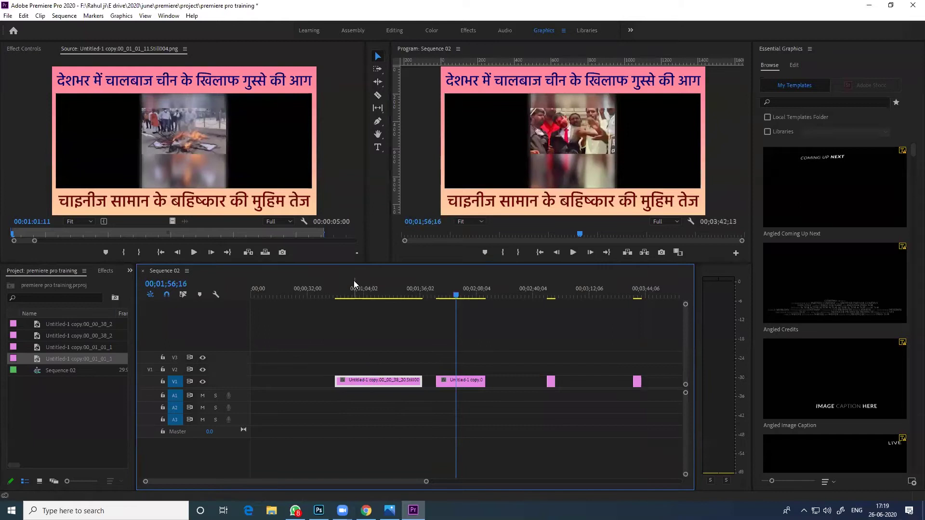
{"action": "left_click", "coordinate": [341, 292]}
{"action": "left_click", "coordinate": [260, 385]}
{"action": "key", "text": "Delete"}
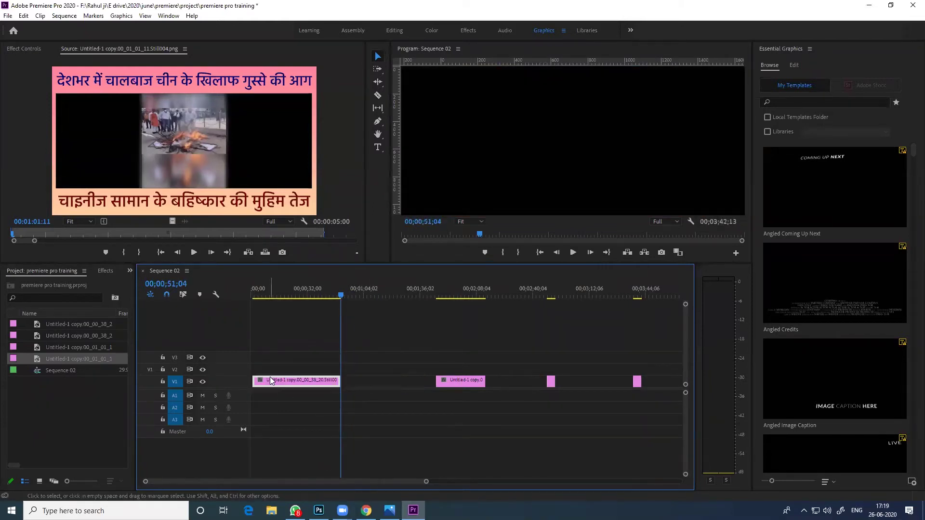
{"action": "left_click", "coordinate": [308, 292]}
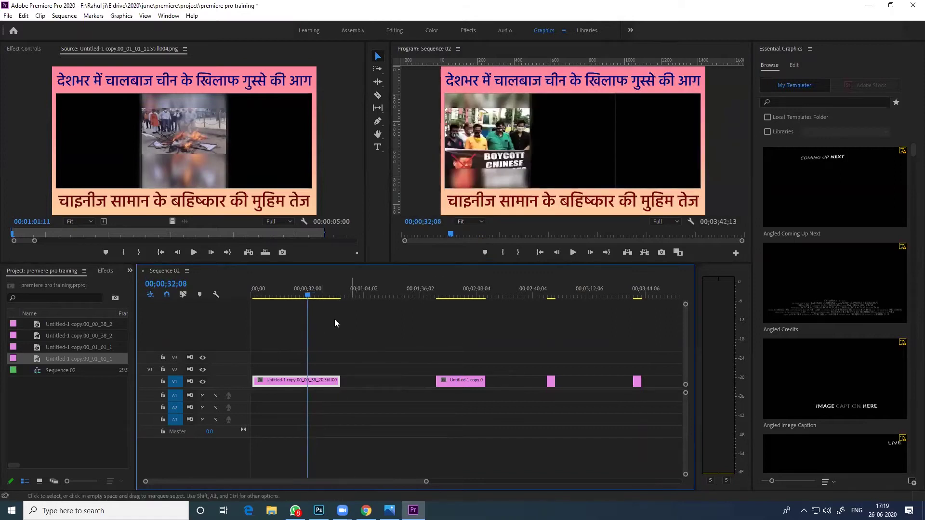
{"action": "left_click_drag", "start_coordinate": [307, 290], "coordinate": [339, 298]}
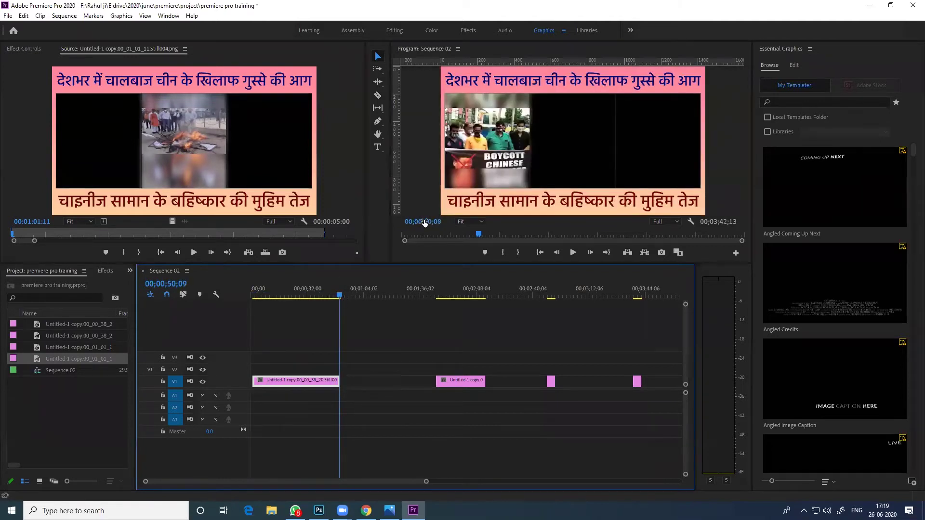
{"action": "mouse_move", "coordinate": [340, 380]}
{"action": "left_mouse_down"}
{"action": "mouse_move", "coordinate": [471, 370]}
{"action": "mouse_move", "coordinate": [347, 386]}
{"action": "left_mouse_up"}
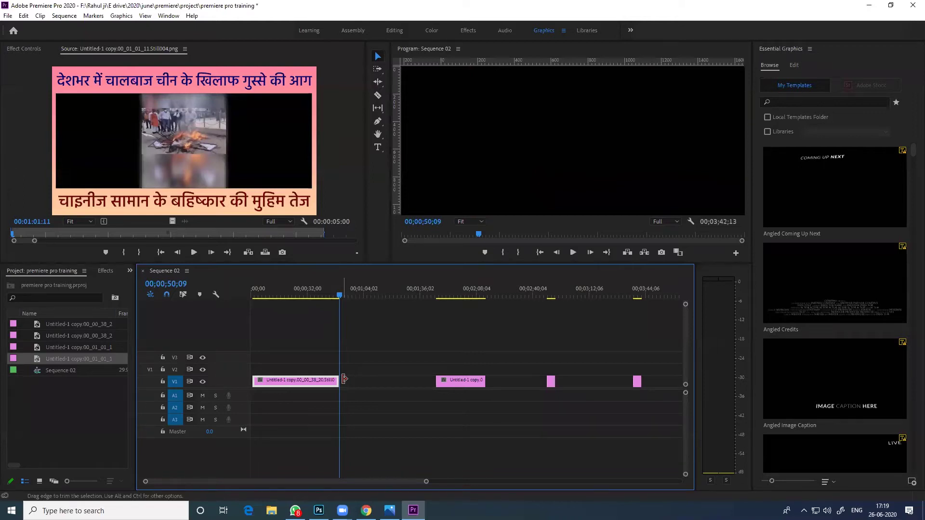
Shorten the first clip and slide the later V1 clips left so they butt against it
{"action": "left_click_drag", "start_coordinate": [342, 377], "coordinate": [436, 380]}
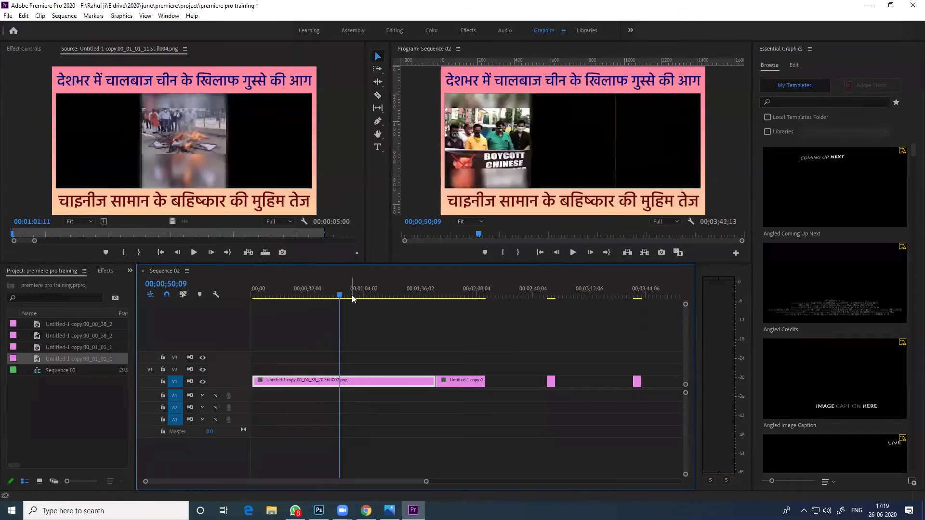
{"action": "left_click_drag", "start_coordinate": [338, 292], "coordinate": [308, 292]}
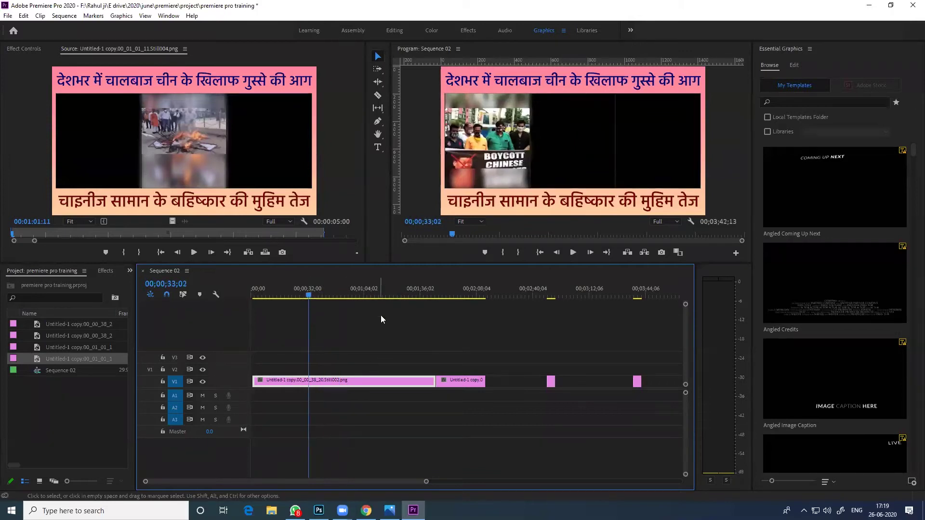
{"action": "left_click_drag", "start_coordinate": [435, 382], "coordinate": [319, 380]}
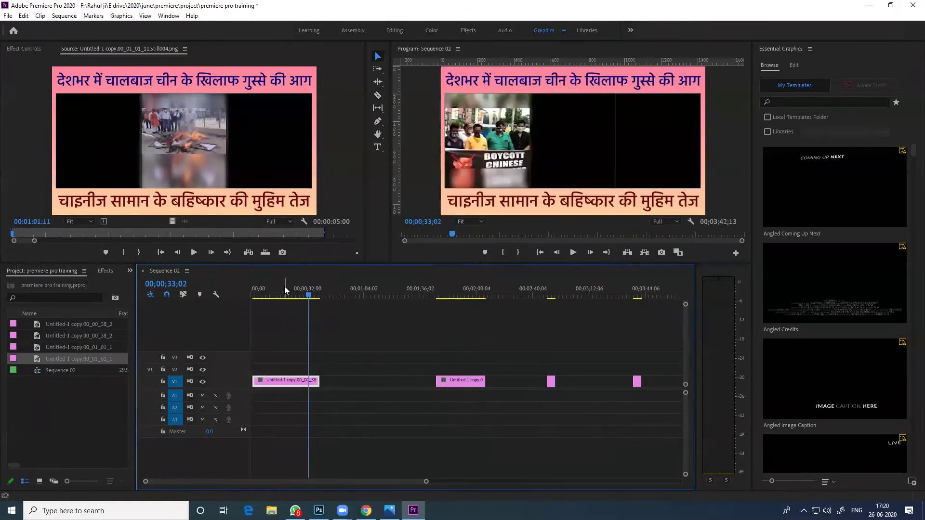
{"action": "mouse_move", "coordinate": [461, 381]}
{"action": "left_mouse_down"}
{"action": "mouse_move", "coordinate": [380, 383]}
{"action": "mouse_move", "coordinate": [461, 382]}
{"action": "left_mouse_up"}
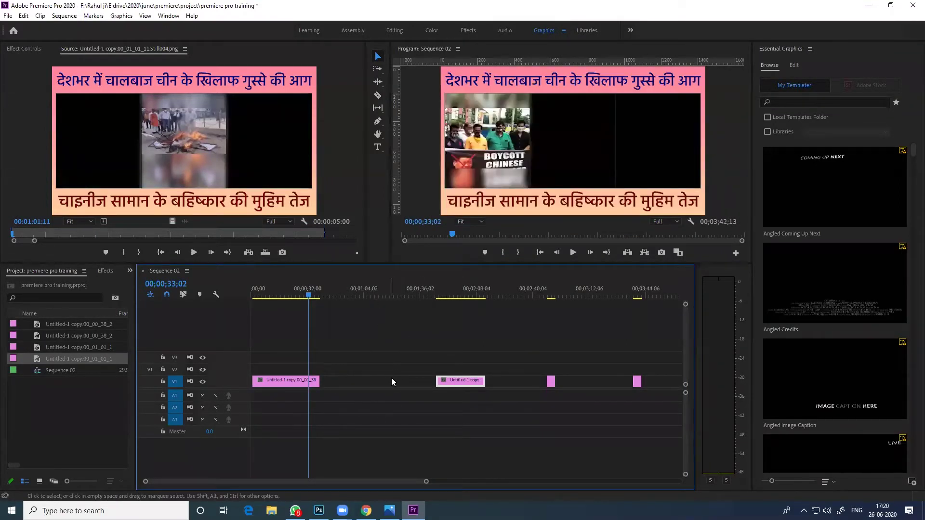
{"action": "left_click_drag", "start_coordinate": [472, 382], "coordinate": [356, 377]}
{"action": "left_click_drag", "start_coordinate": [552, 386], "coordinate": [375, 384]}
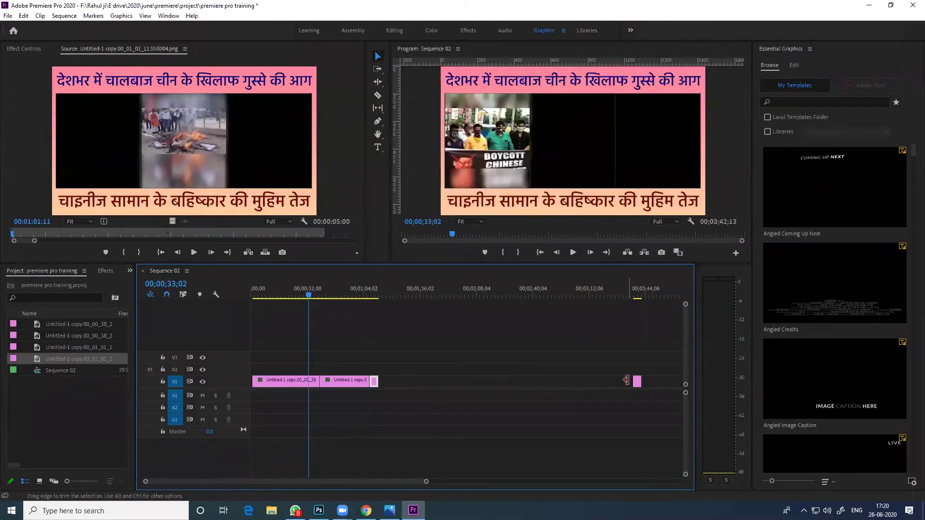
{"action": "left_click_drag", "start_coordinate": [637, 381], "coordinate": [385, 389]}
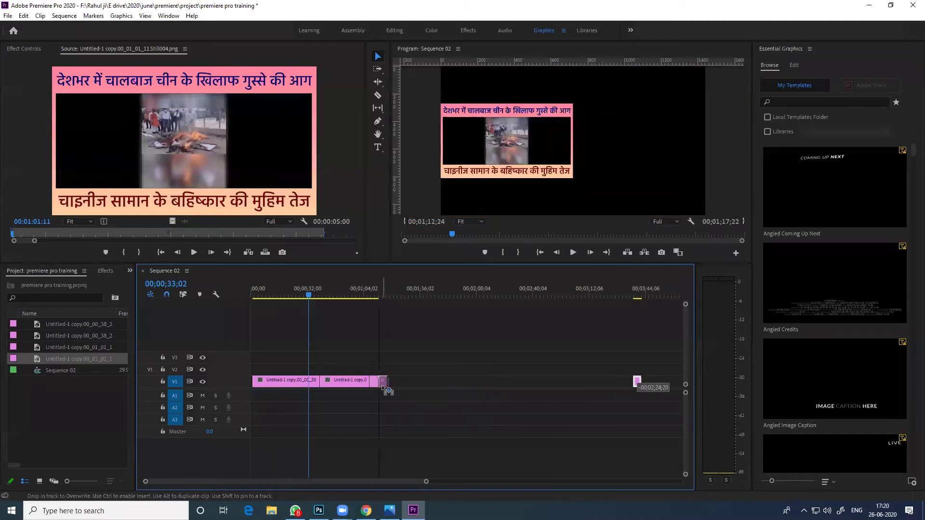
{"action": "left_click_drag", "start_coordinate": [310, 292], "coordinate": [367, 296]}
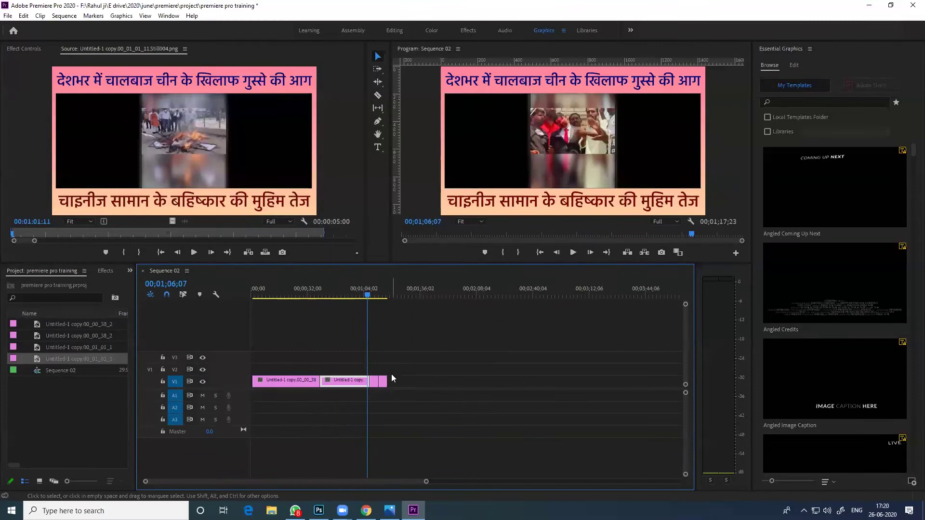
Extend the third clip's end, then trim it back so the sequence runs 00;02;16;03
{"action": "left_click_drag", "start_coordinate": [387, 380], "coordinate": [547, 382]}
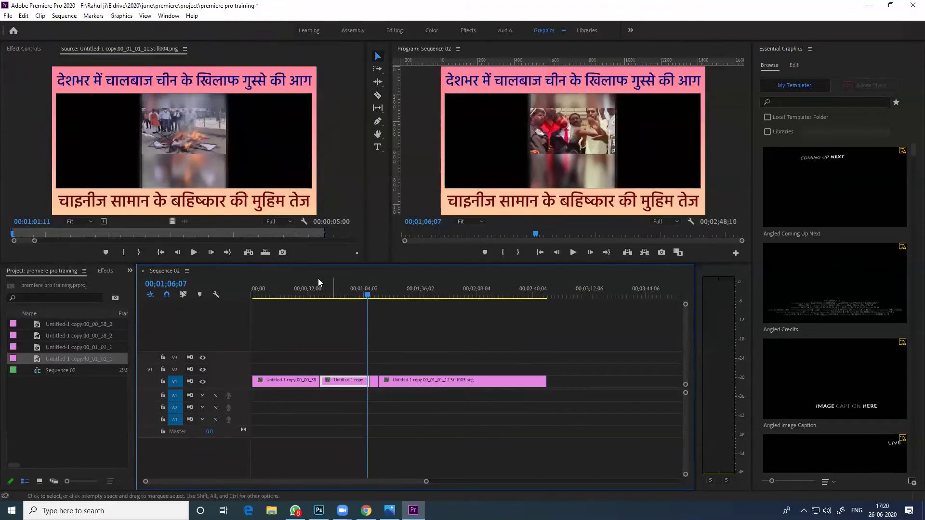
{"action": "left_click_drag", "start_coordinate": [308, 295], "coordinate": [284, 295]}
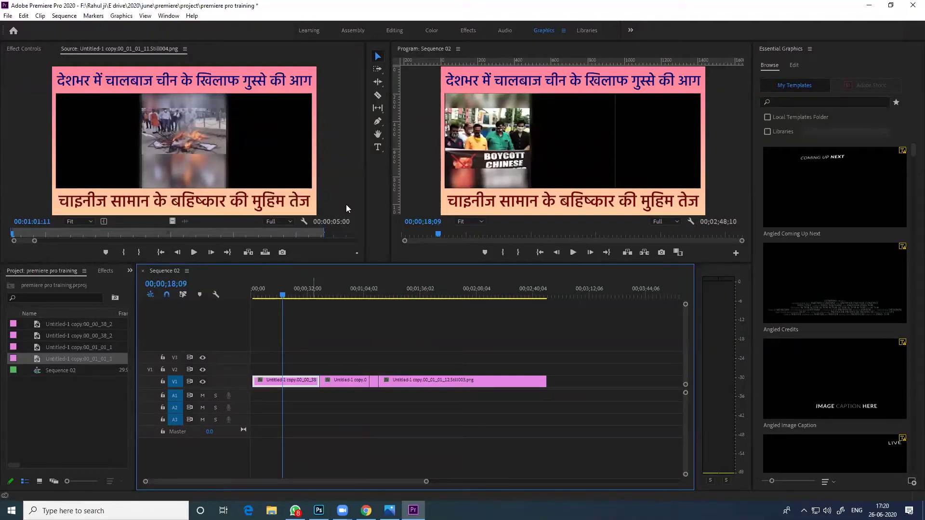
{"action": "left_click_drag", "start_coordinate": [546, 382], "coordinate": [490, 382]}
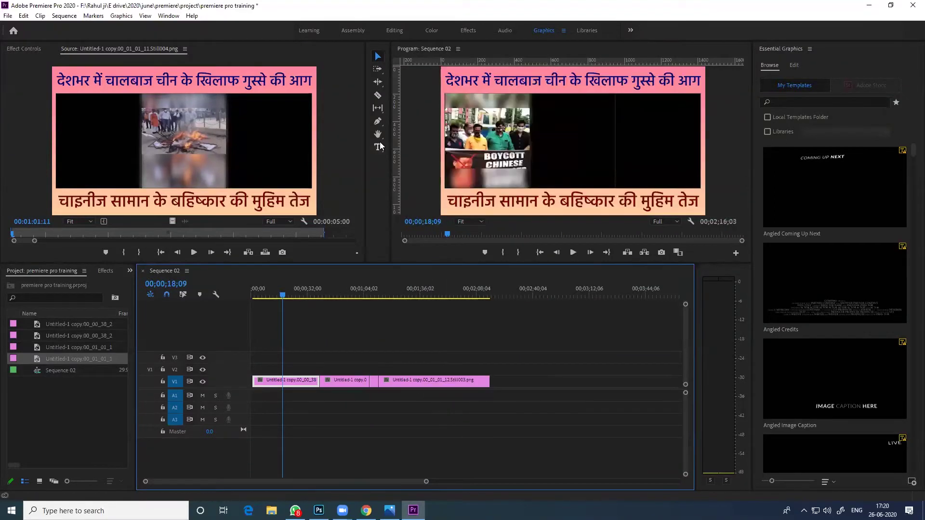
Razor-cut the third clip at 1:24 and 1:46, then return to the Selection tool
{"action": "left_click", "coordinate": [378, 95]}
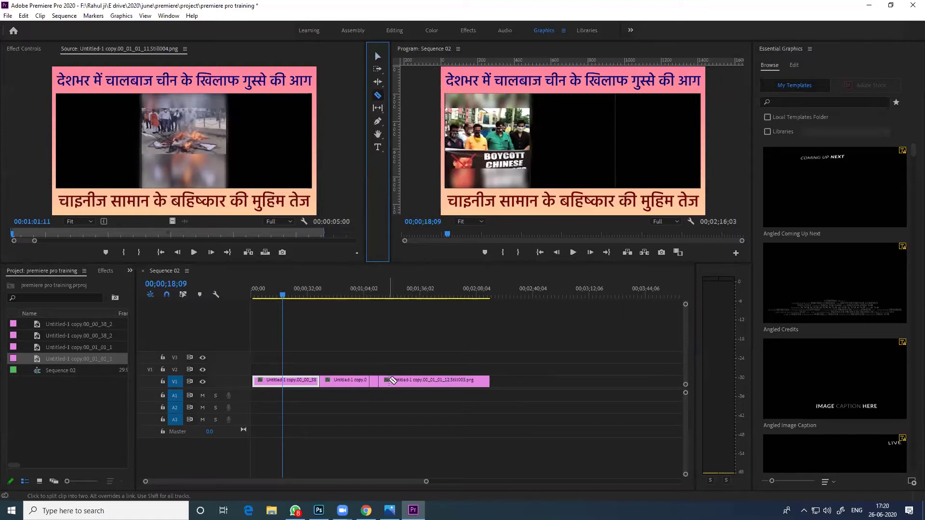
{"action": "left_click", "coordinate": [398, 296]}
{"action": "left_click", "coordinate": [398, 295]}
{"action": "left_click", "coordinate": [402, 381]}
{"action": "left_click_drag", "start_coordinate": [400, 295], "coordinate": [438, 296]}
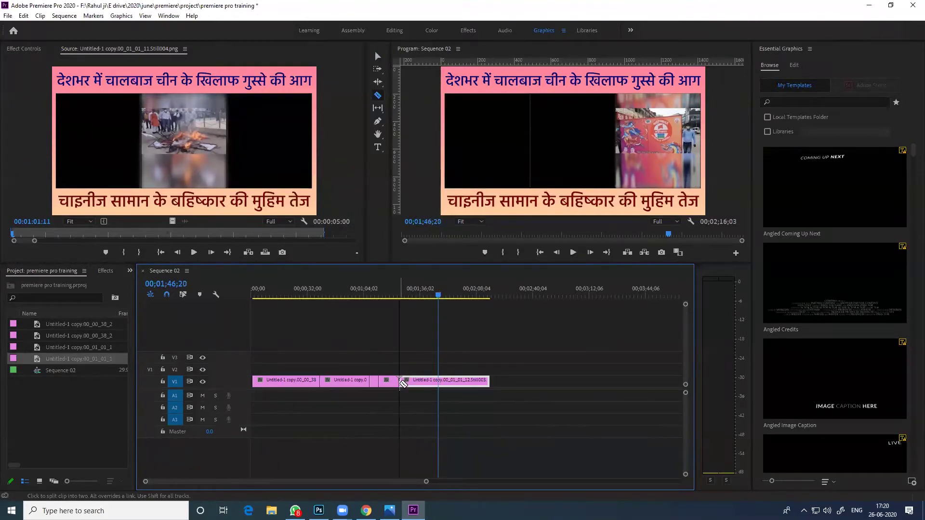
{"action": "left_click", "coordinate": [438, 381]}
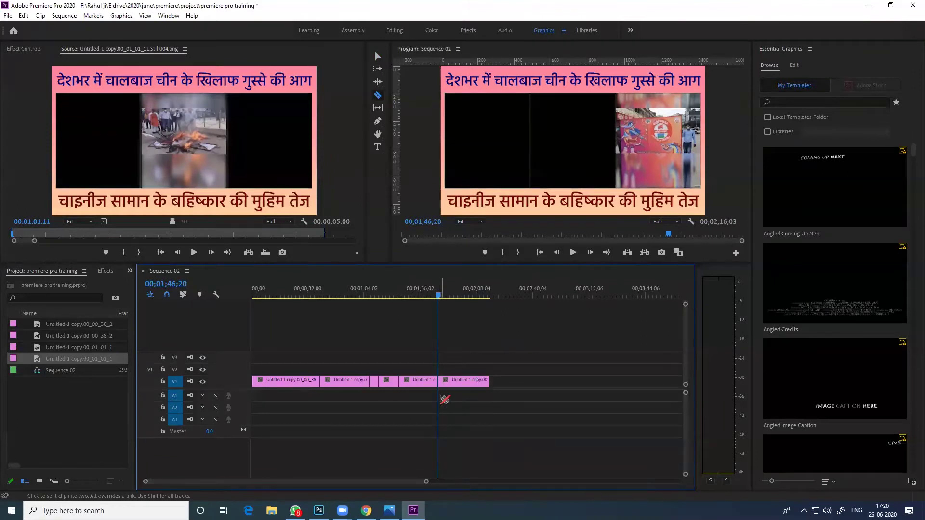
{"action": "left_click_drag", "start_coordinate": [438, 296], "coordinate": [461, 296]}
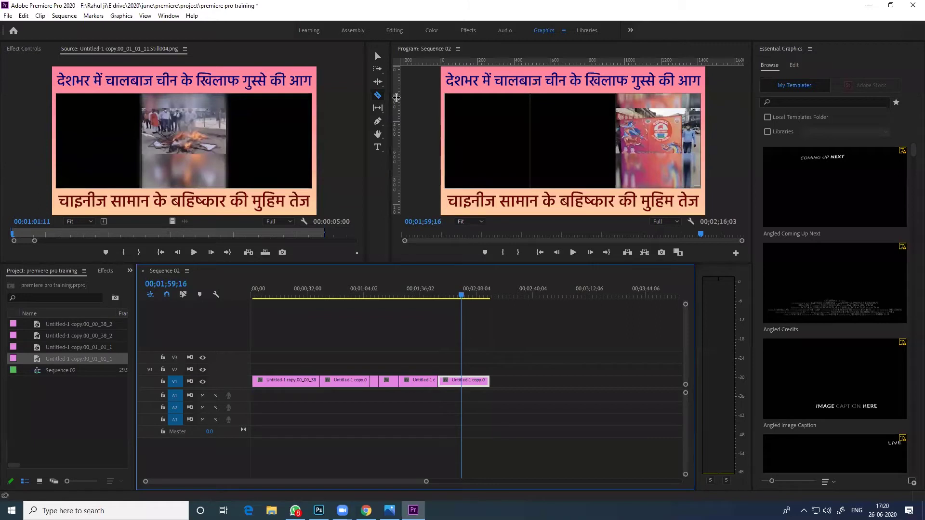
{"action": "key", "text": "v"}
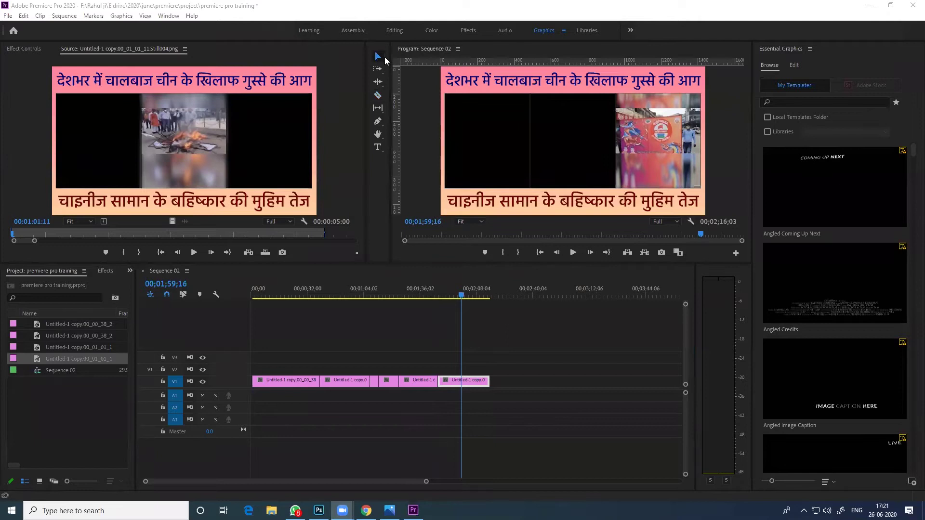
Move the last, fourth and small V1 clips right to open gaps between them
{"action": "left_click", "coordinate": [429, 360]}
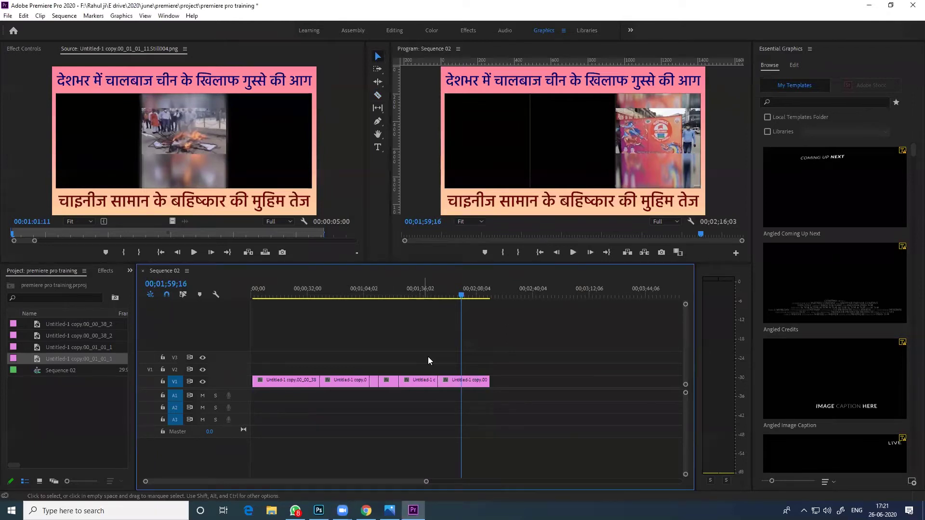
{"action": "left_click", "coordinate": [407, 381]}
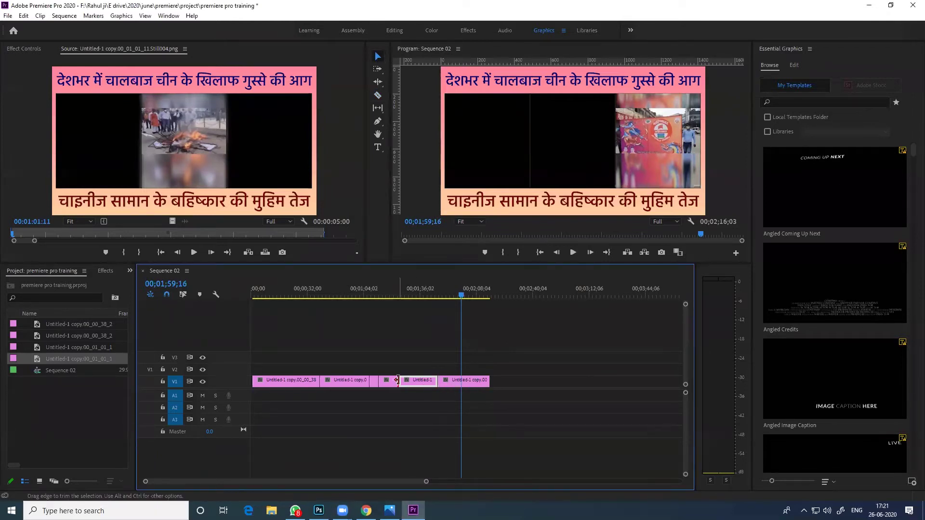
{"action": "left_click", "coordinate": [373, 383]}
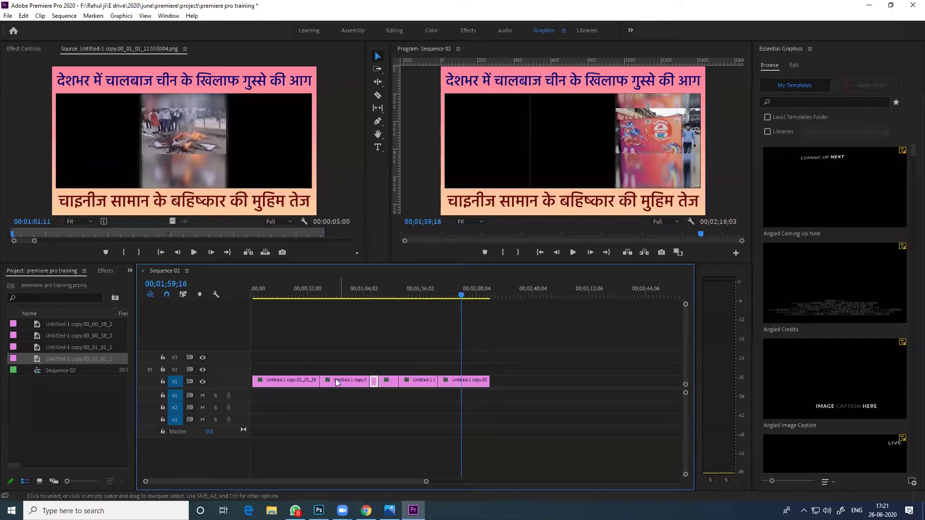
{"action": "left_click", "coordinate": [400, 381]}
{"action": "left_click", "coordinate": [452, 381]}
{"action": "left_click_drag", "start_coordinate": [458, 382], "coordinate": [521, 382]}
{"action": "left_click_drag", "start_coordinate": [418, 382], "coordinate": [464, 383]}
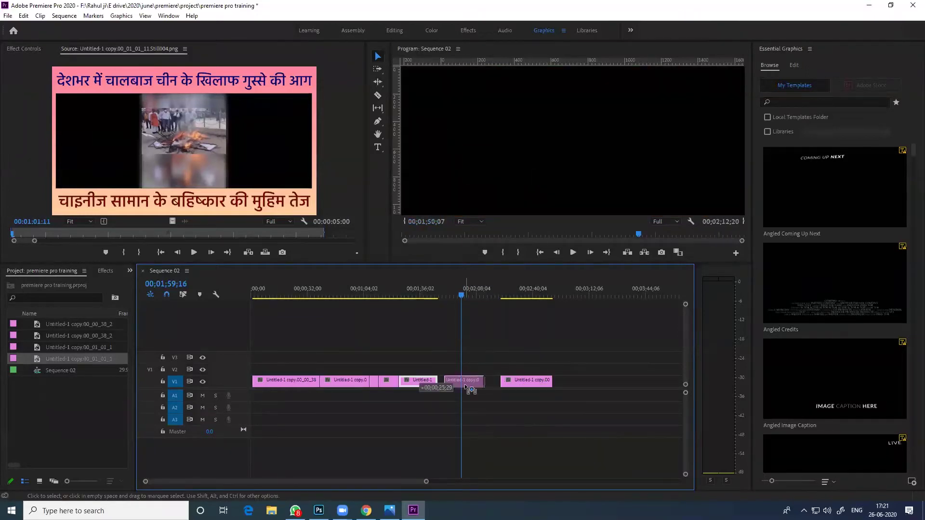
{"action": "mouse_move", "coordinate": [384, 382]}
{"action": "left_mouse_down"}
{"action": "mouse_move", "coordinate": [420, 386]}
{"action": "mouse_move", "coordinate": [384, 381]}
{"action": "left_mouse_up"}
Razor one clip at two points and shift the cut-out middle piece further right
{"action": "left_click", "coordinate": [378, 95]}
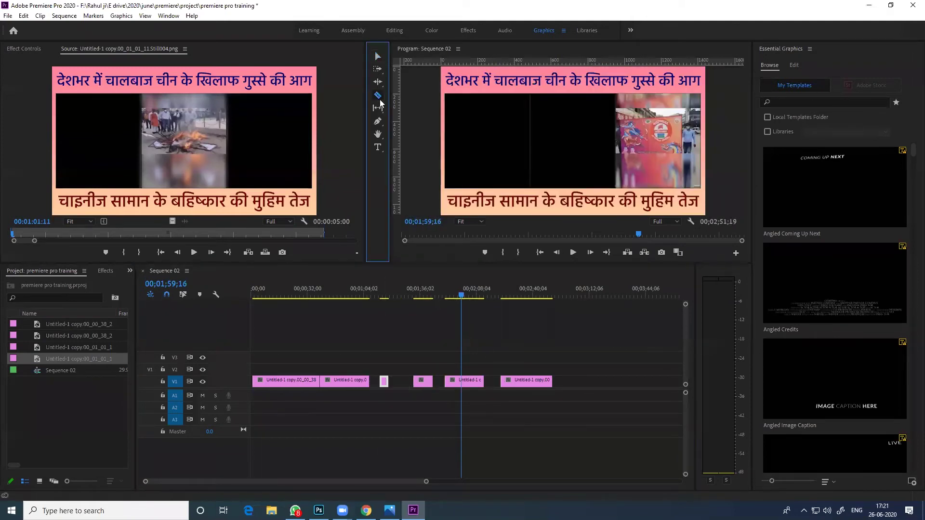
{"action": "left_click", "coordinate": [464, 380]}
{"action": "left_click", "coordinate": [473, 381]}
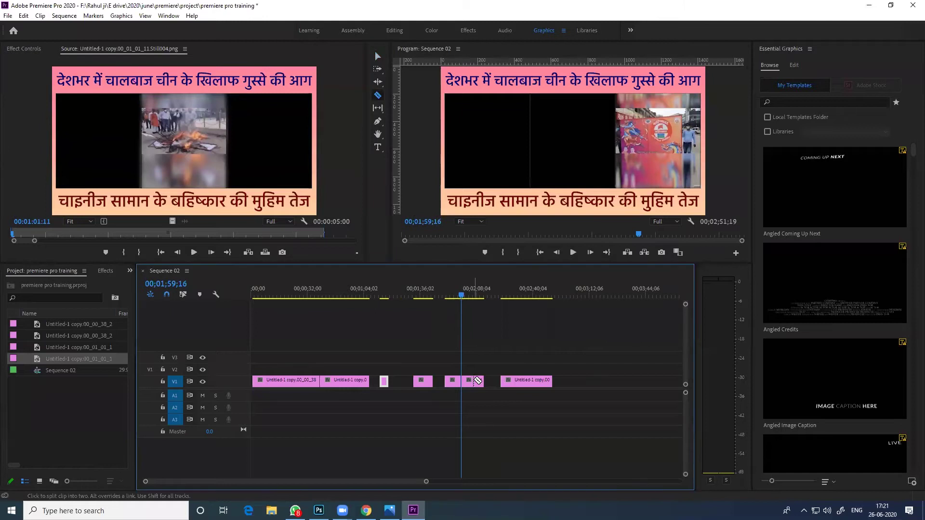
{"action": "left_click", "coordinate": [378, 55]}
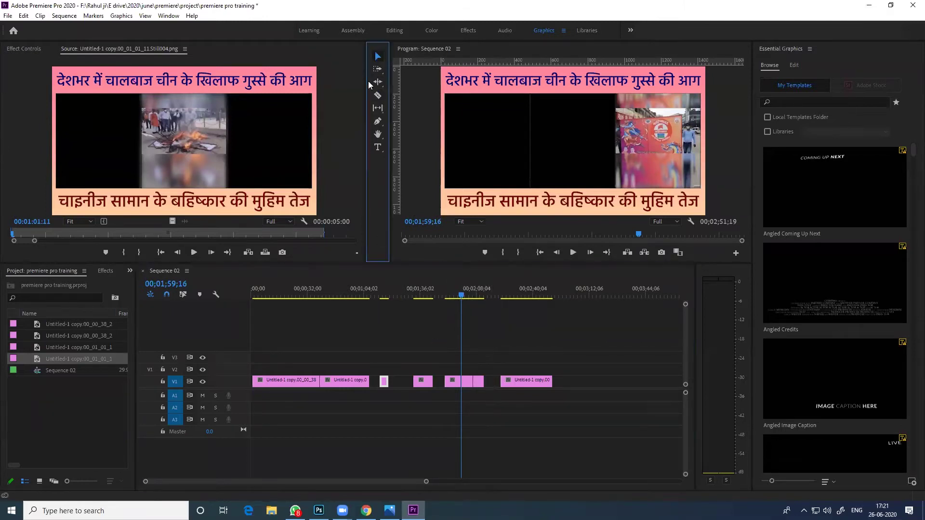
{"action": "left_click", "coordinate": [468, 381]}
{"action": "mouse_move", "coordinate": [475, 381]}
{"action": "left_mouse_down"}
{"action": "mouse_move", "coordinate": [486, 385]}
{"action": "mouse_move", "coordinate": [471, 383]}
{"action": "left_mouse_up"}
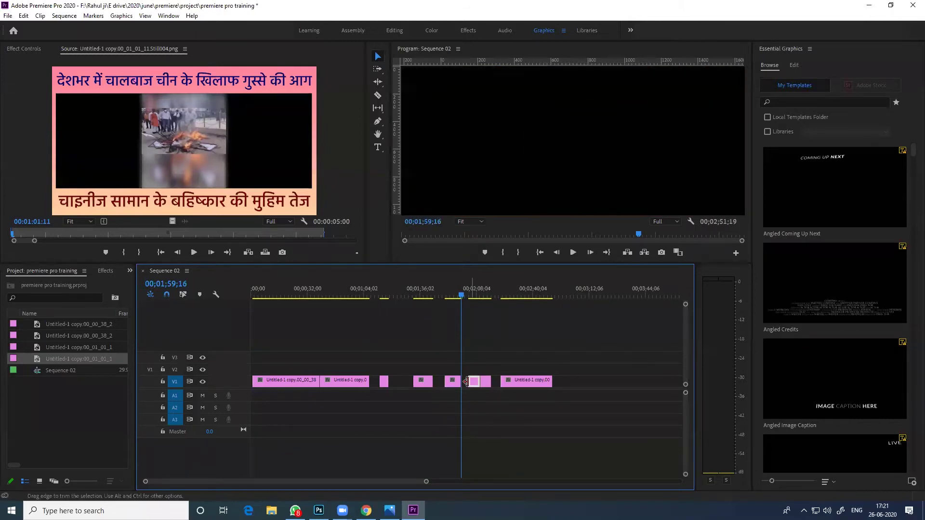
Split the first still with Ctrl+K at about 00;00;13;12 and again at 00;00;24;02
{"action": "left_click", "coordinate": [275, 289]}
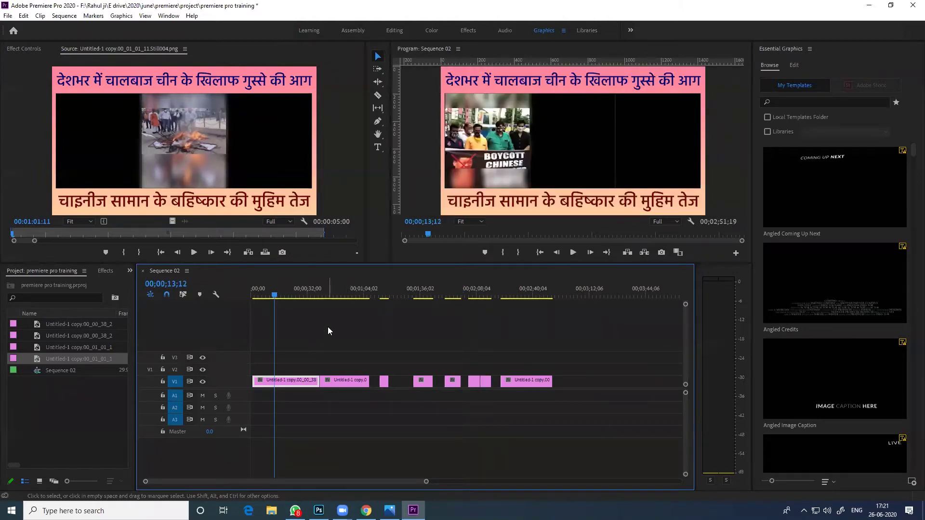
{"action": "key", "text": "ctrl+k"}
{"action": "left_click", "coordinate": [281, 382]}
{"action": "left_click_drag", "start_coordinate": [273, 290], "coordinate": [292, 301]}
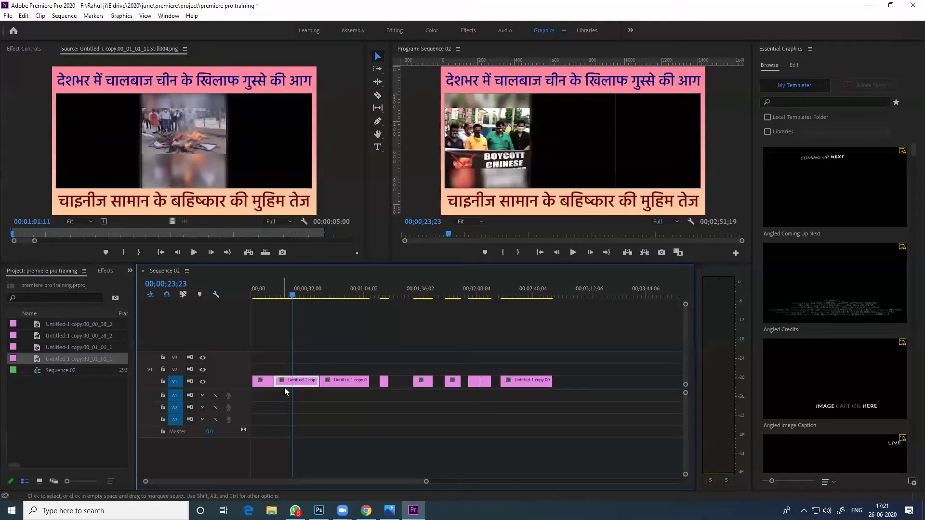
{"action": "left_click_drag", "start_coordinate": [294, 296], "coordinate": [297, 299]}
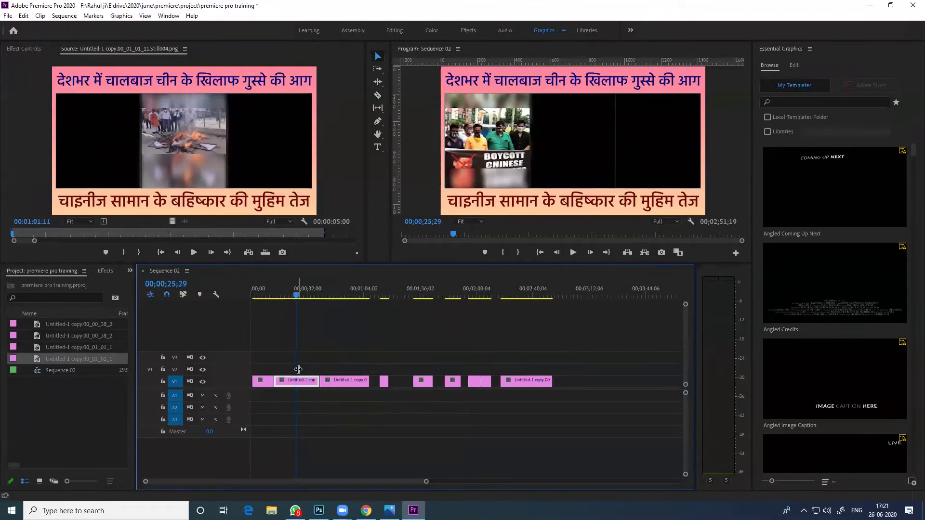
{"action": "left_click", "coordinate": [294, 294]}
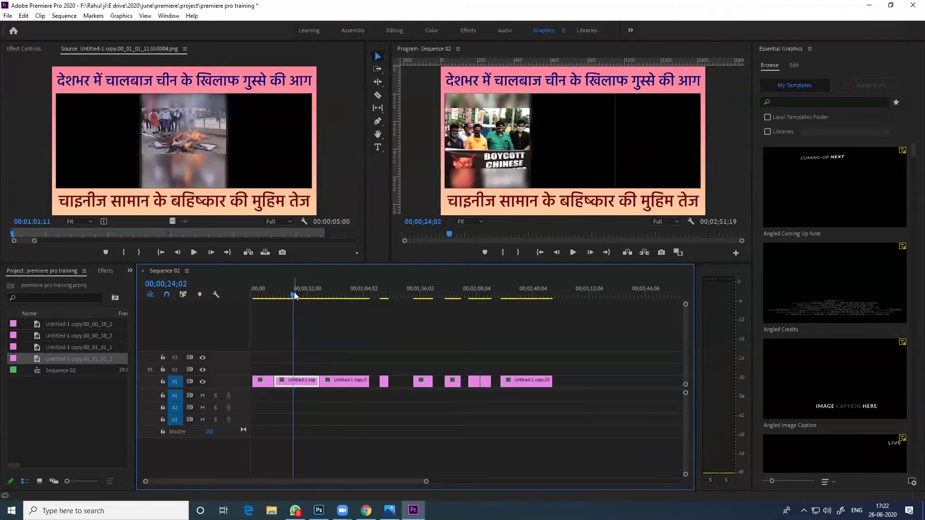
{"action": "key", "text": "ctrl+k"}
{"action": "left_click_drag", "start_coordinate": [297, 297], "coordinate": [308, 295]}
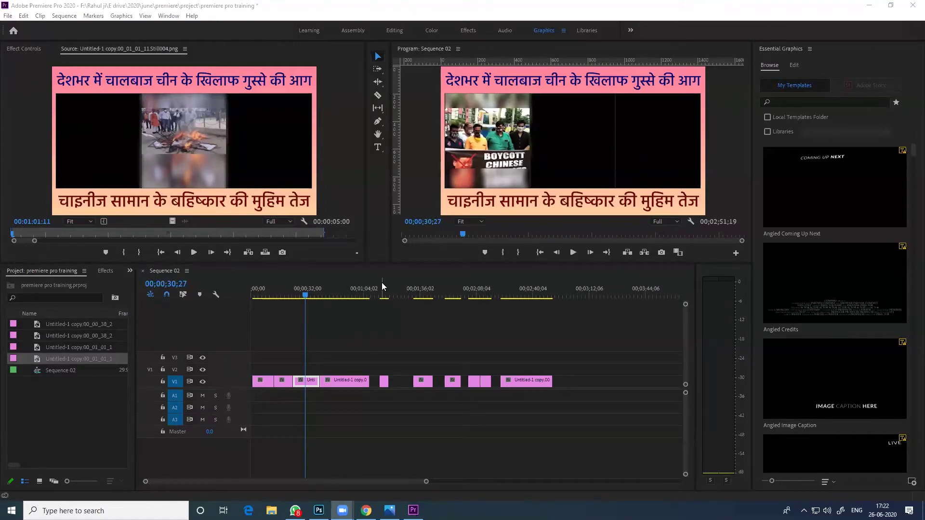
{"action": "left_click", "coordinate": [8, 16]}
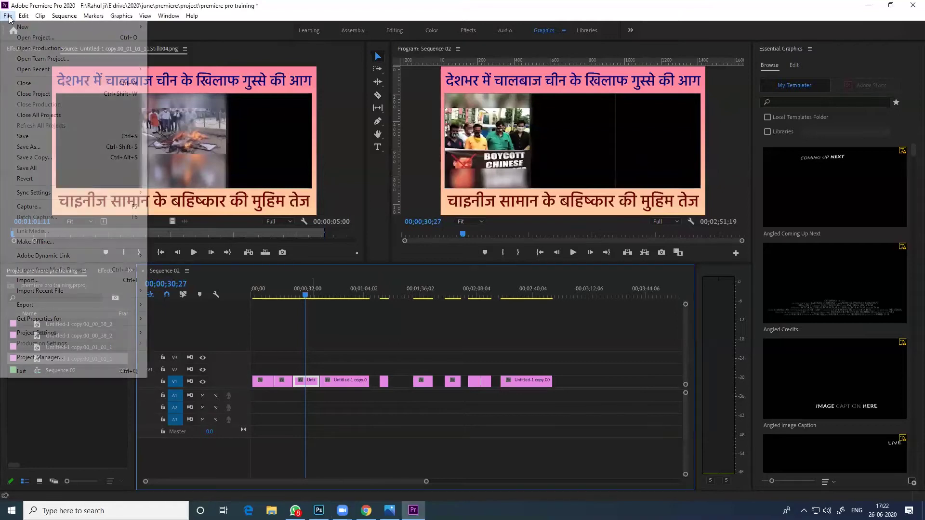
{"action": "mouse_move", "coordinate": [96, 27]}
{"action": "left_click", "coordinate": [205, 29]}
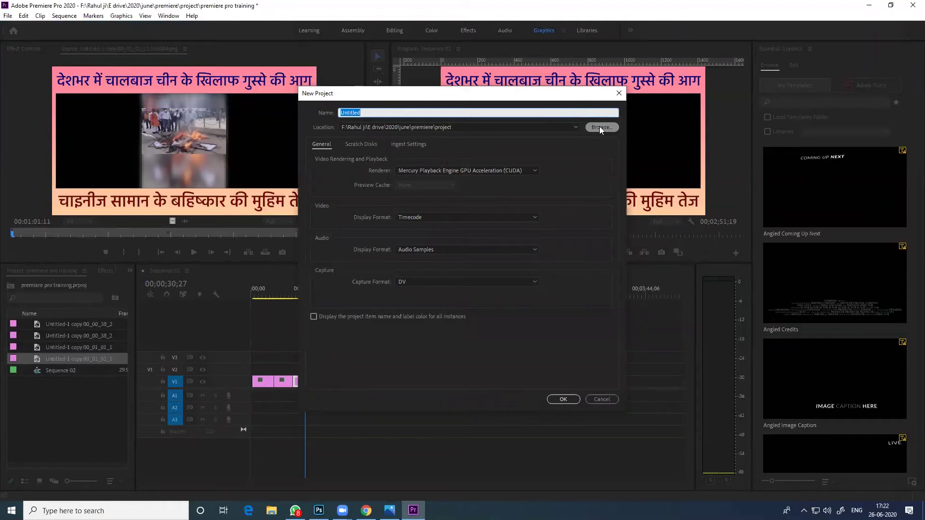
{"action": "left_click", "coordinate": [619, 93]}
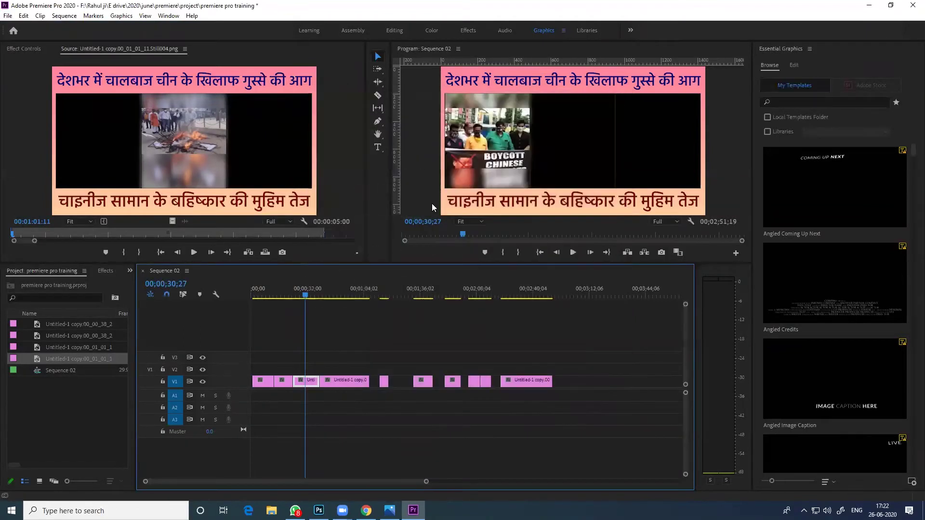
{"action": "double_click", "coordinate": [61, 403]}
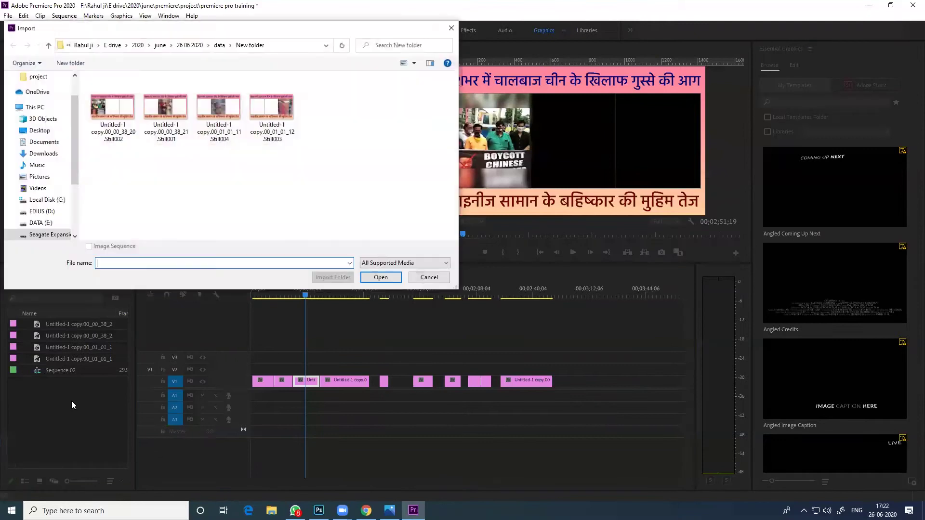
{"action": "left_click", "coordinate": [444, 277]}
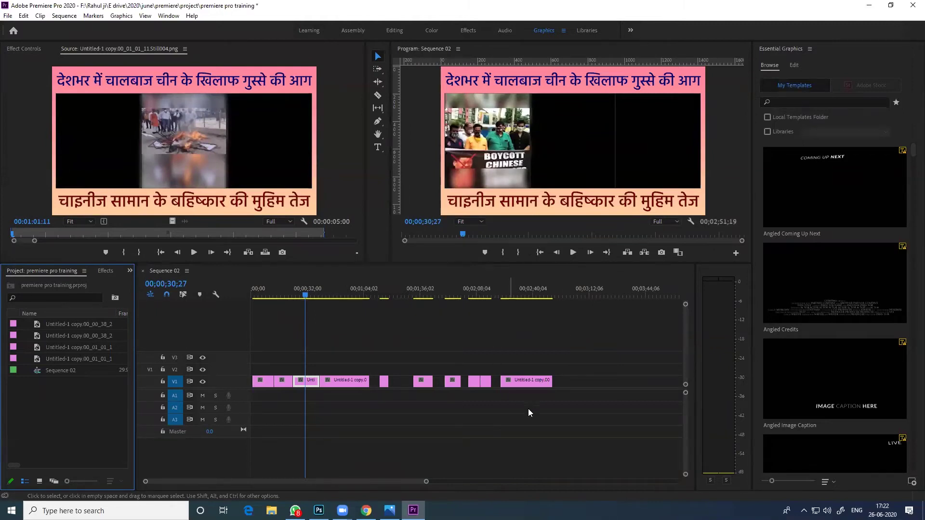
{"action": "left_click", "coordinate": [336, 310]}
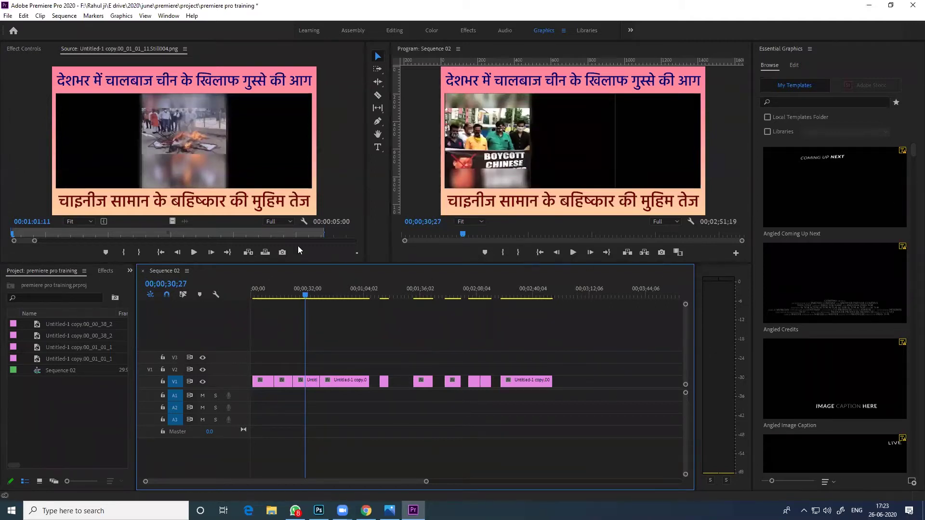
Resize the Project panel to reveal the Frame Rate and Media Start columns
{"action": "left_click", "coordinate": [56, 271]}
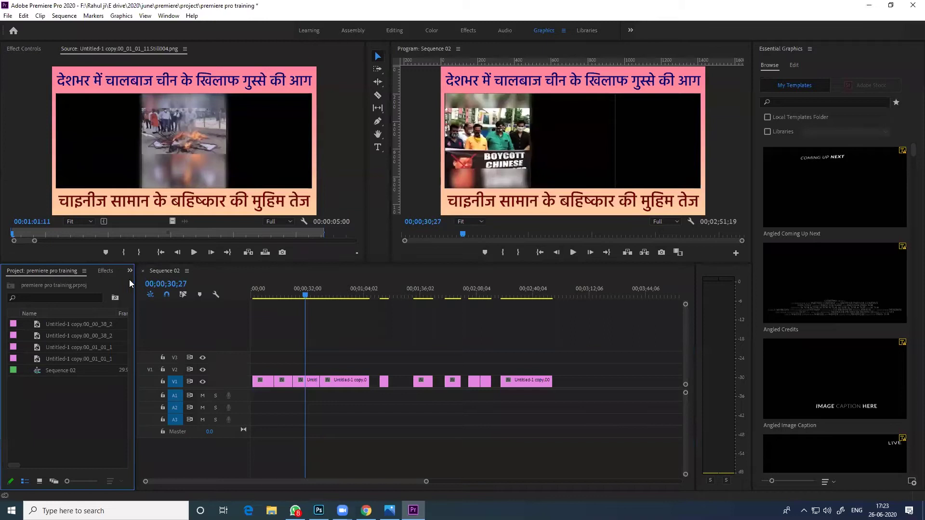
{"action": "left_click_drag", "start_coordinate": [354, 288], "coordinate": [343, 289]}
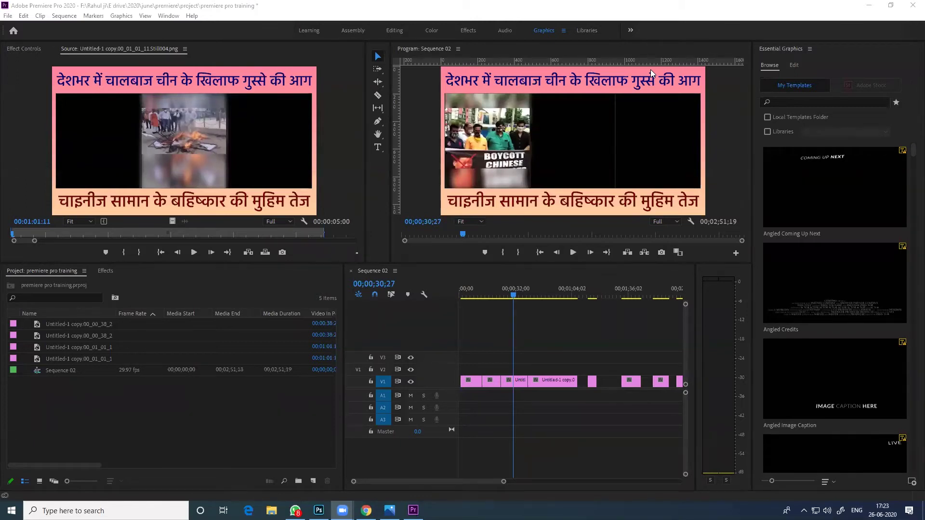
{"action": "left_click", "coordinate": [174, 409]}
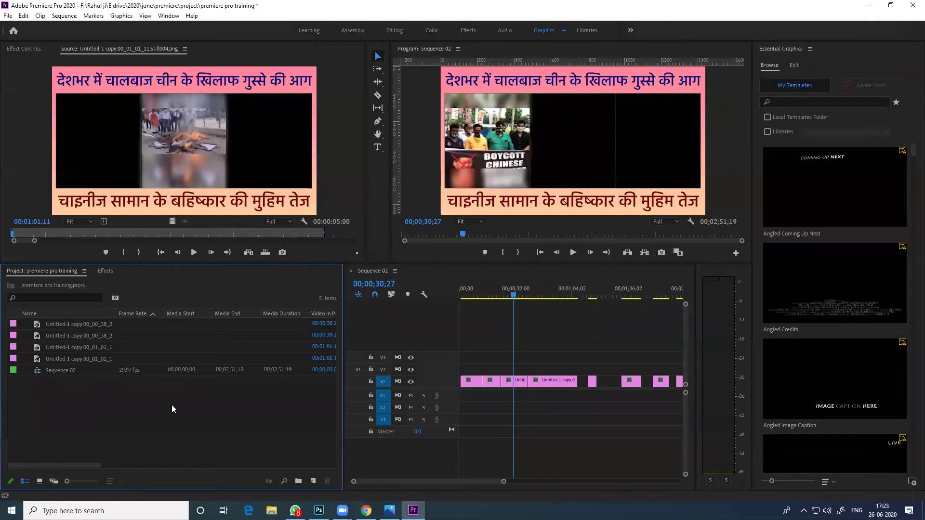
{"action": "left_click_drag", "start_coordinate": [344, 395], "coordinate": [212, 395]}
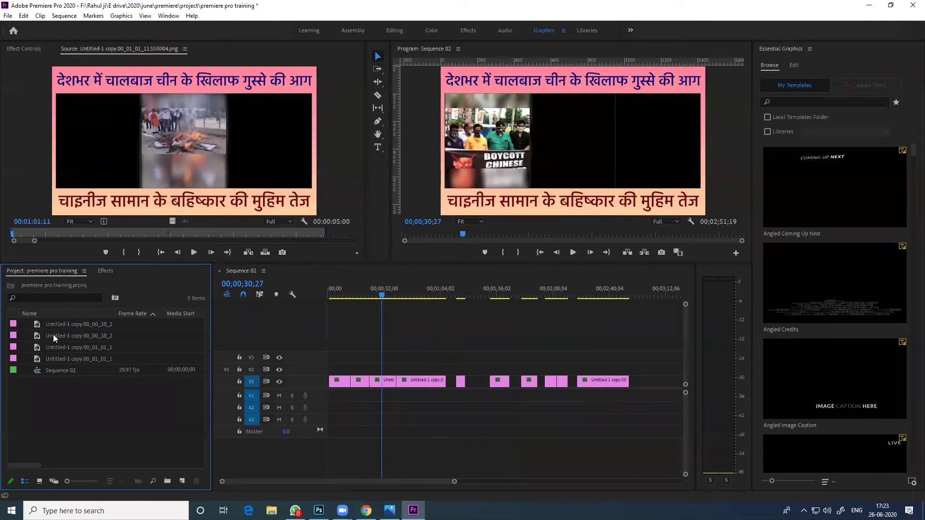
Bring up the Effect Controls and Effects panels, leaving the workspace unchanged
{"action": "left_click", "coordinate": [27, 49]}
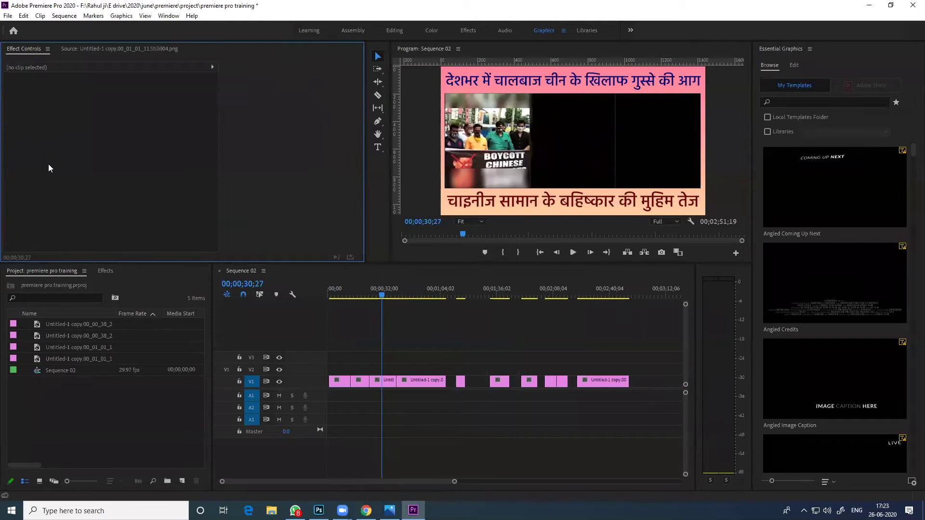
{"action": "left_click", "coordinate": [106, 272]}
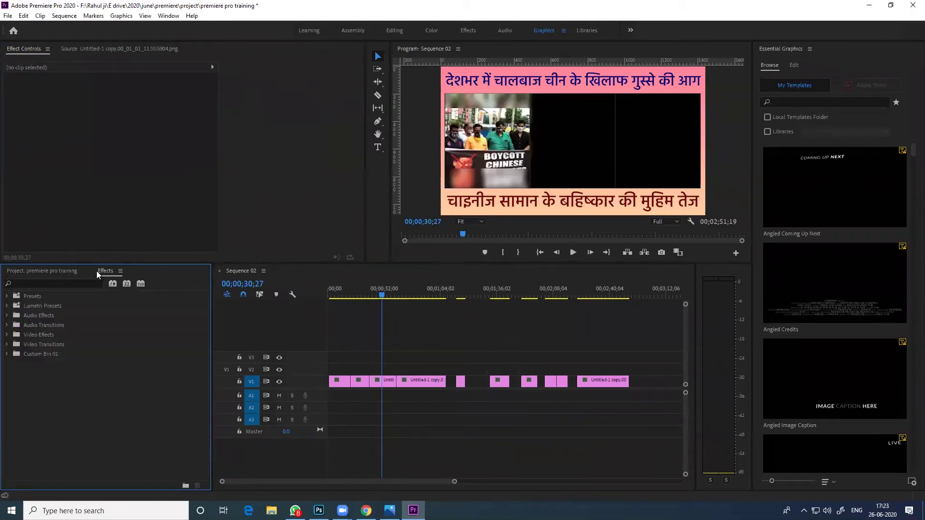
{"action": "left_click_drag", "start_coordinate": [23, 226], "coordinate": [70, 146]}
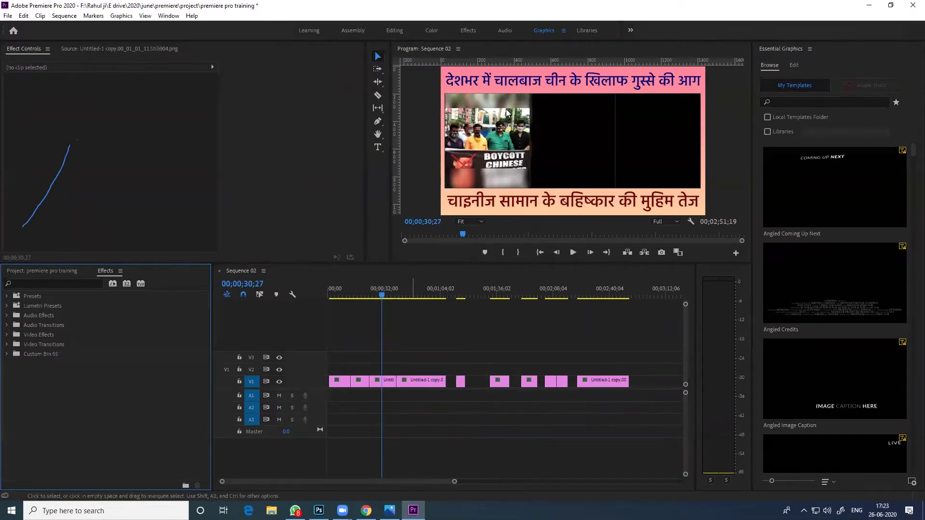
{"action": "left_click", "coordinate": [631, 29]}
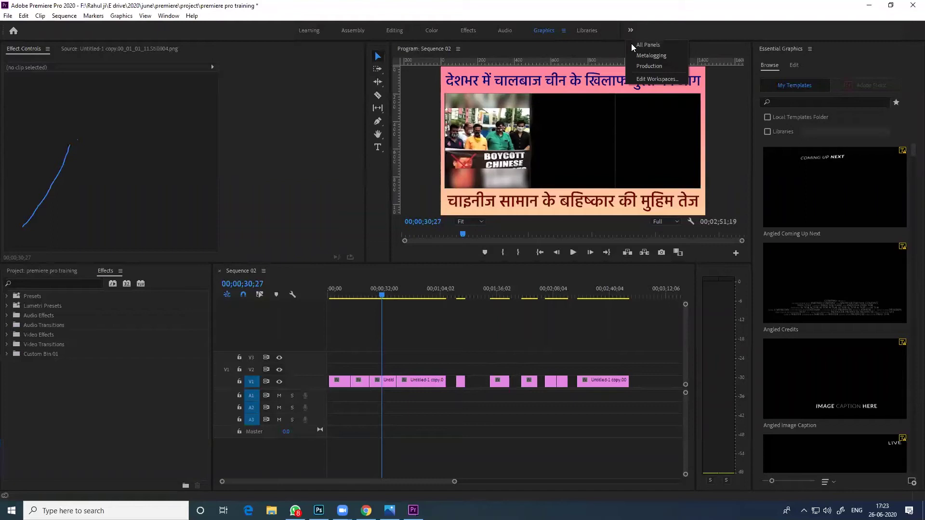
{"action": "key", "text": "Escape"}
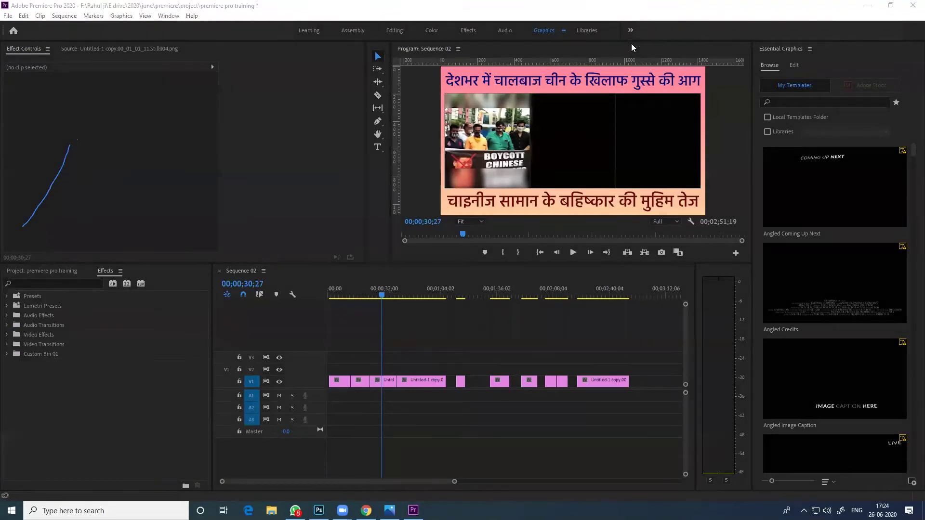
{"action": "key", "text": "e"}
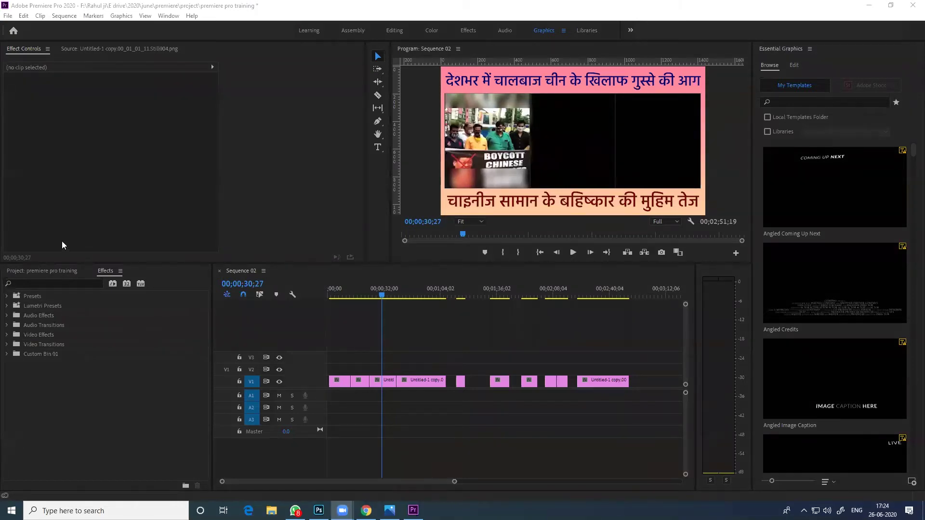
Dock the Effects panel beside Effect Controls
{"action": "left_click", "coordinate": [106, 273]}
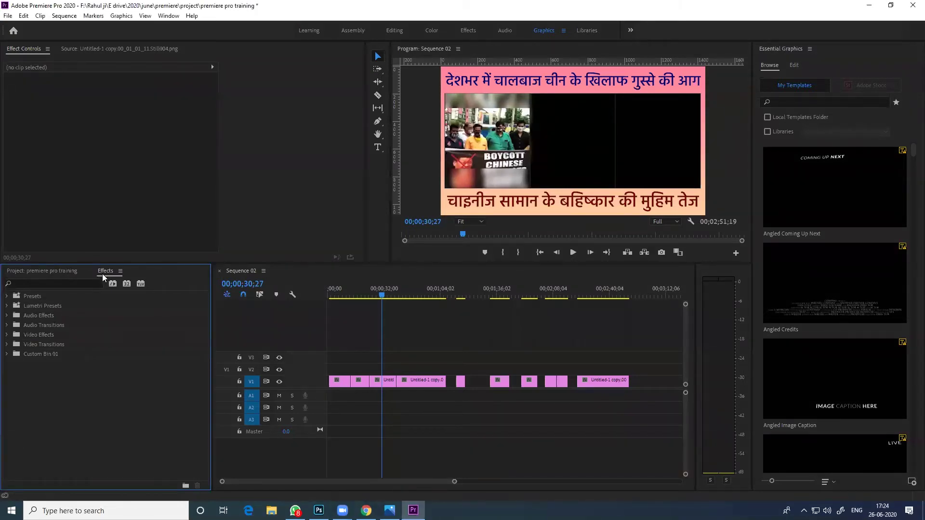
{"action": "left_click_drag", "start_coordinate": [102, 275], "coordinate": [202, 51]}
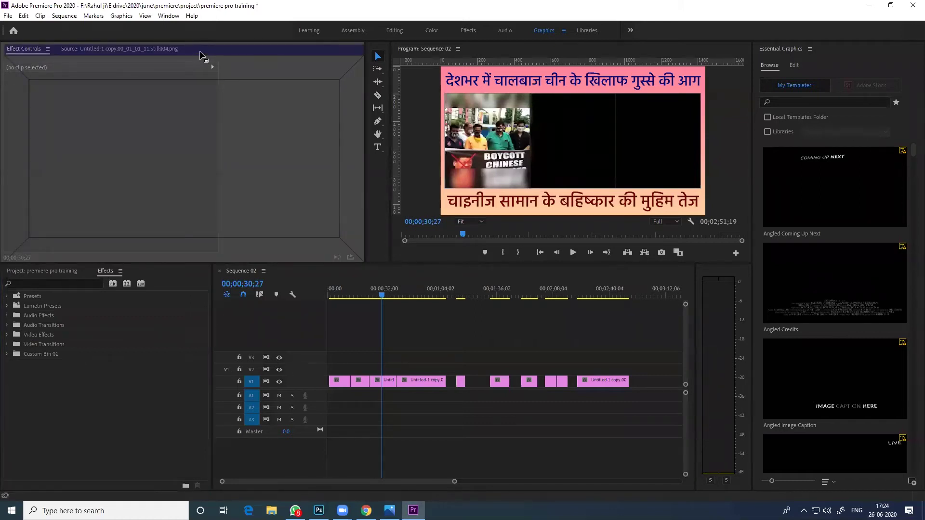
{"action": "left_click_drag", "start_coordinate": [200, 54], "coordinate": [201, 49]}
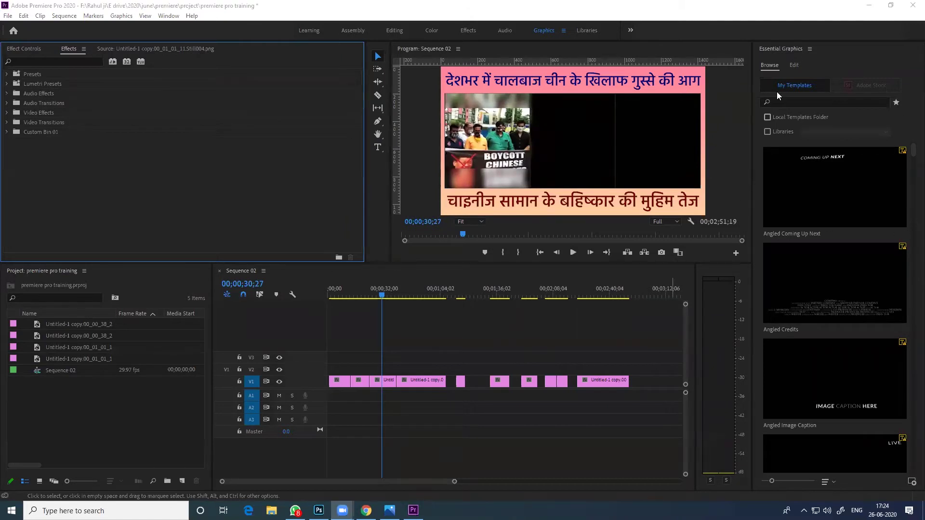
Expand Custom Bin 01 to list Crop, Exponential Fade and Gaussian Blur
{"action": "left_click", "coordinate": [207, 103]}
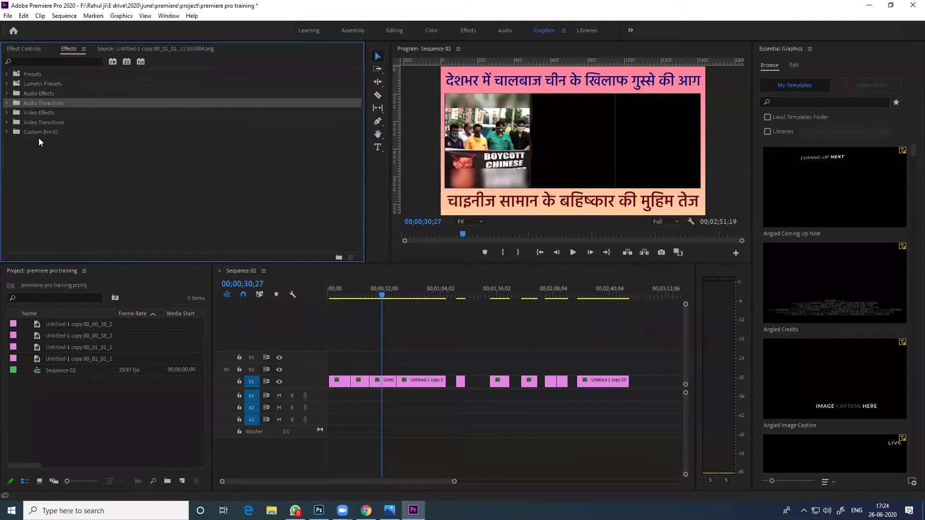
{"action": "left_click", "coordinate": [51, 131]}
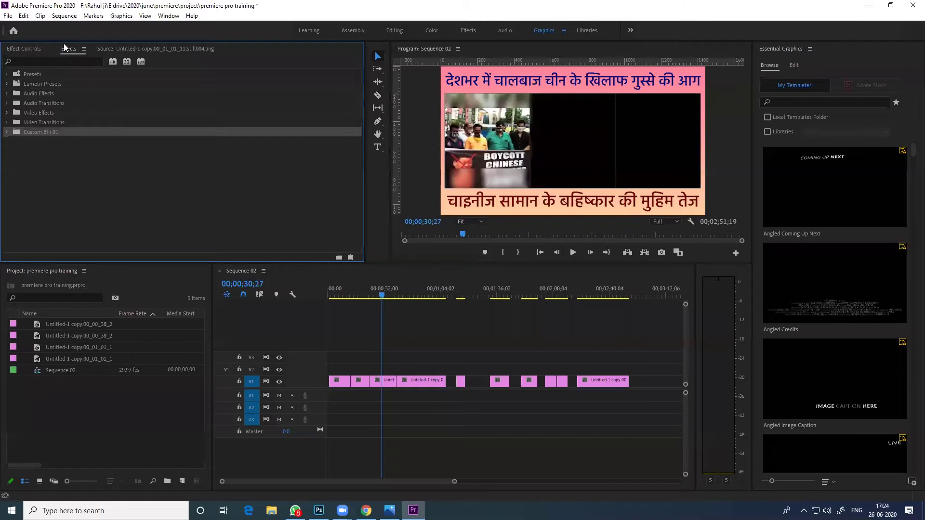
{"action": "left_click", "coordinate": [7, 132]}
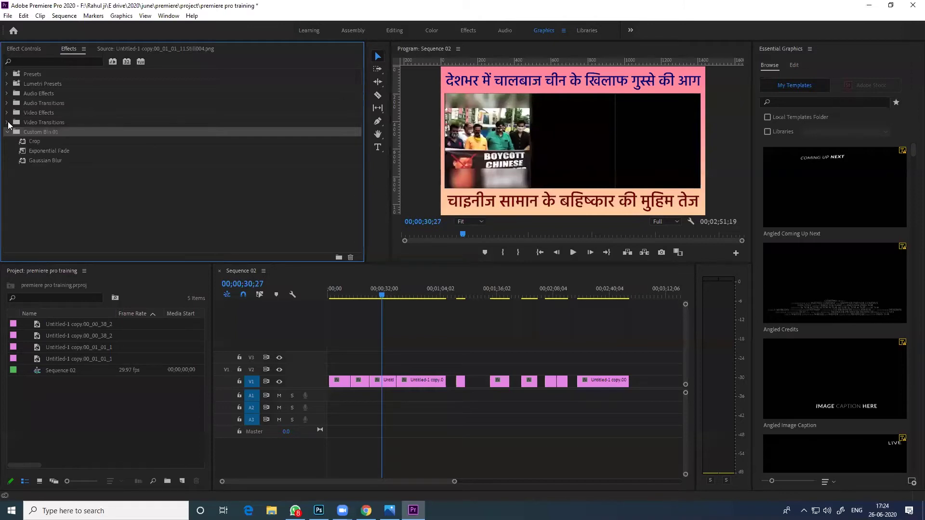
Move a Still001 clip from V1 up to V2 and add a Wipe transition at its start
{"action": "left_click", "coordinate": [8, 122]}
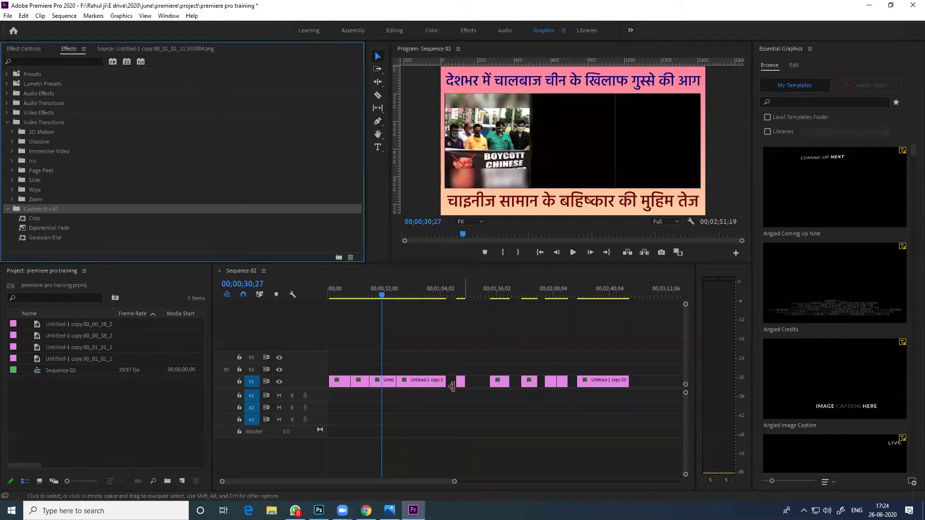
{"action": "mouse_move", "coordinate": [428, 381]}
{"action": "left_mouse_down"}
{"action": "mouse_move", "coordinate": [435, 371]}
{"action": "mouse_move", "coordinate": [418, 368]}
{"action": "mouse_move", "coordinate": [436, 370]}
{"action": "left_mouse_up"}
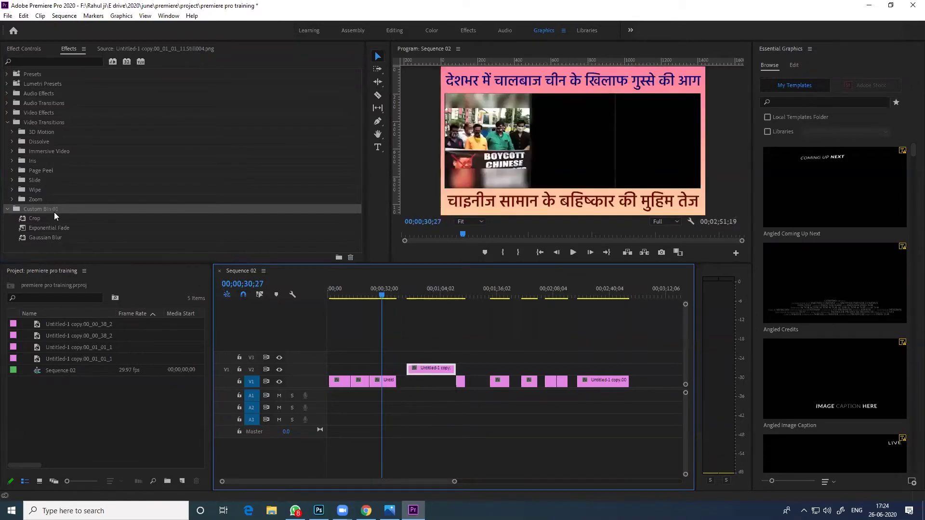
{"action": "left_click", "coordinate": [12, 190]}
{"action": "scroll", "coordinate": [96, 180], "scroll_direction": "down", "scroll_amount": 5}
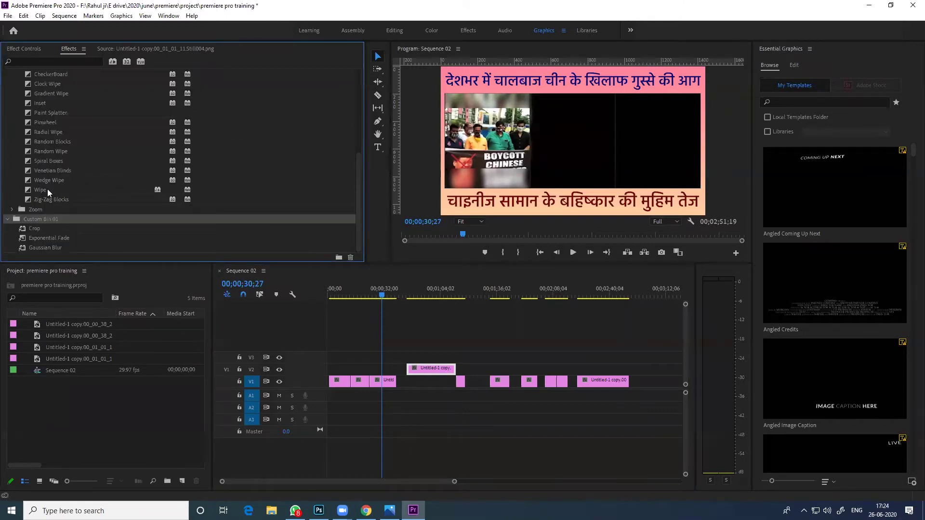
{"action": "left_click_drag", "start_coordinate": [36, 189], "coordinate": [411, 369]}
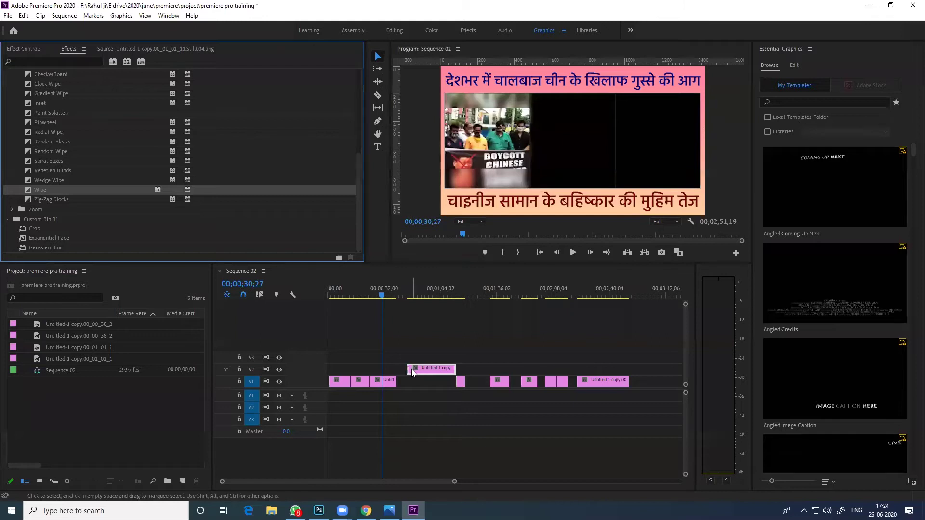
{"action": "scroll", "coordinate": [407, 369], "scroll_direction": "up", "scroll_amount": 2}
{"action": "scroll", "coordinate": [406, 368], "scroll_direction": "up", "scroll_amount": 3}
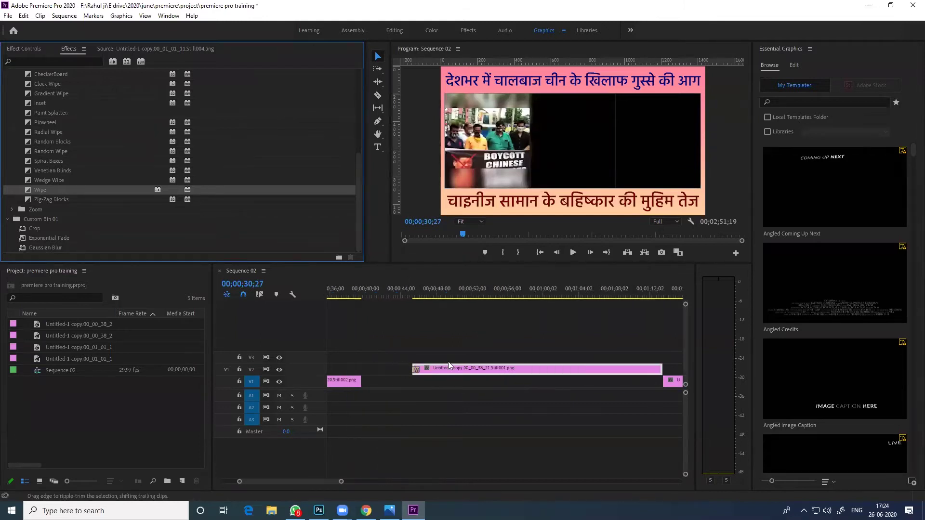
Add a transition to the V2 clip and preview the wipe into it
{"action": "left_click_drag", "start_coordinate": [40, 191], "coordinate": [532, 369]}
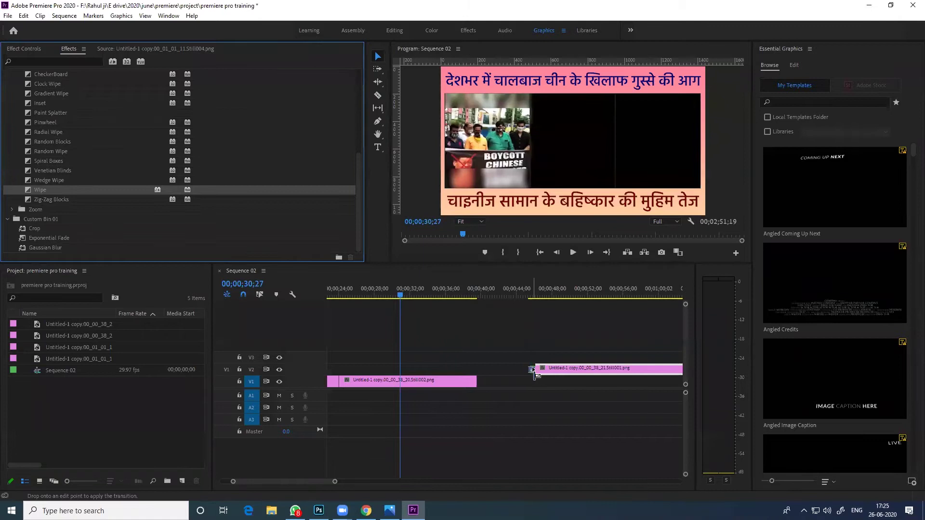
{"action": "left_click", "coordinate": [533, 370]}
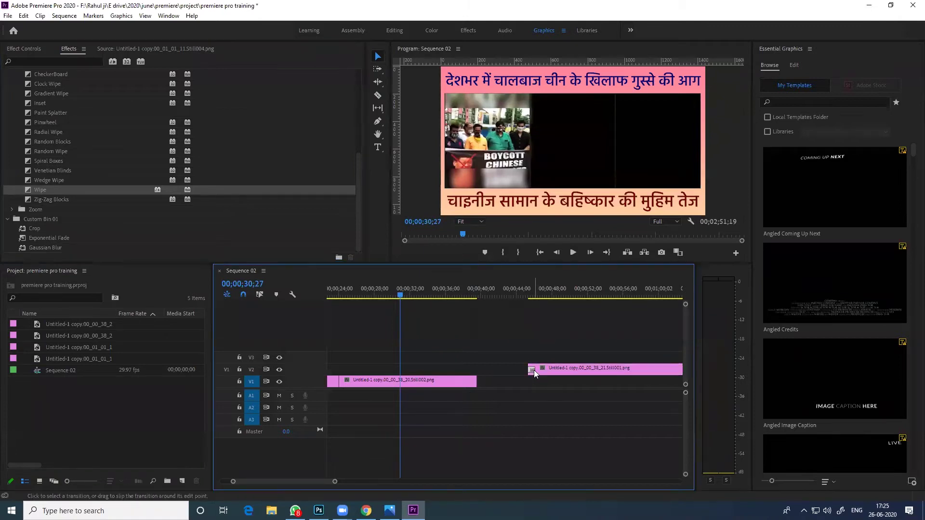
{"action": "left_click", "coordinate": [532, 295]}
{"action": "left_click_drag", "start_coordinate": [531, 296], "coordinate": [526, 296]}
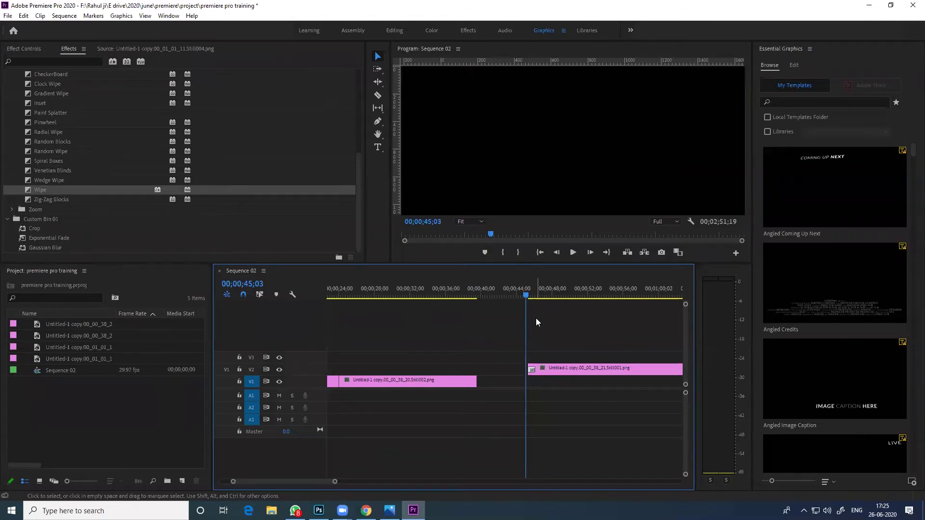
{"action": "scroll", "coordinate": [497, 375], "scroll_direction": "down", "scroll_amount": 2}
{"action": "left_click_drag", "start_coordinate": [484, 294], "coordinate": [480, 295]}
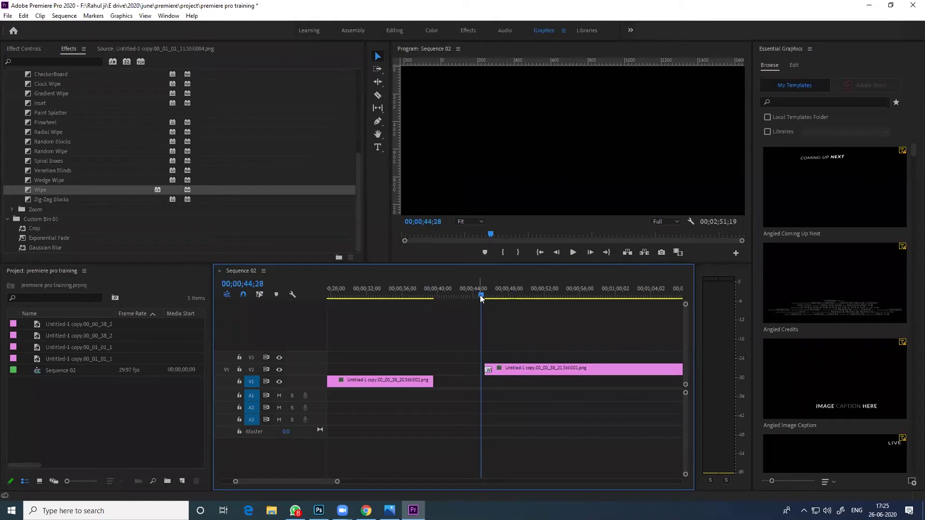
{"action": "key", "text": "space"}
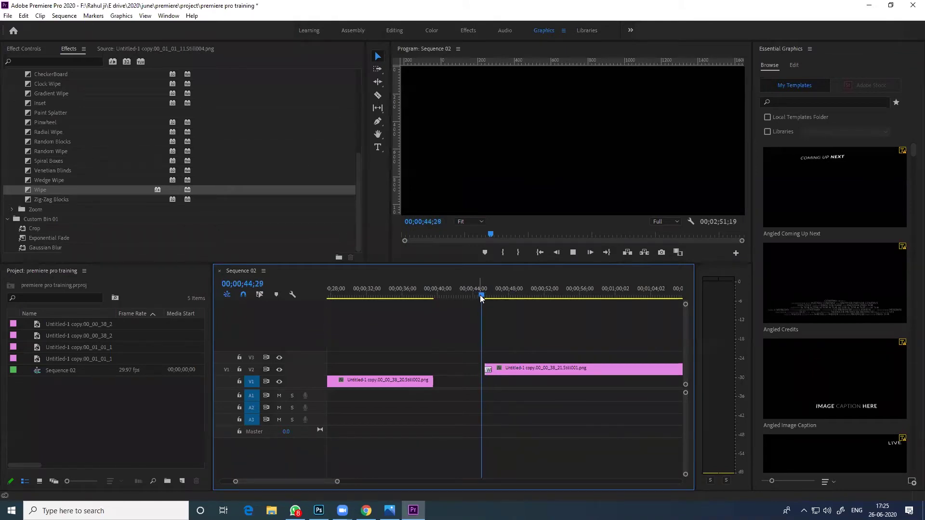
{"action": "key", "text": "space"}
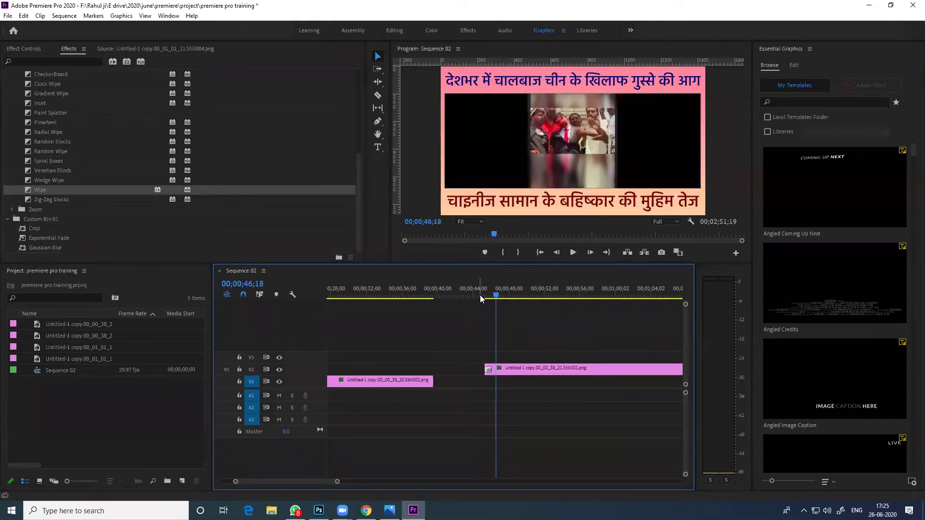
Add a Pinwheel transition at the V2 clip's end and play it back
{"action": "scroll", "coordinate": [510, 332], "scroll_direction": "down", "scroll_amount": 5}
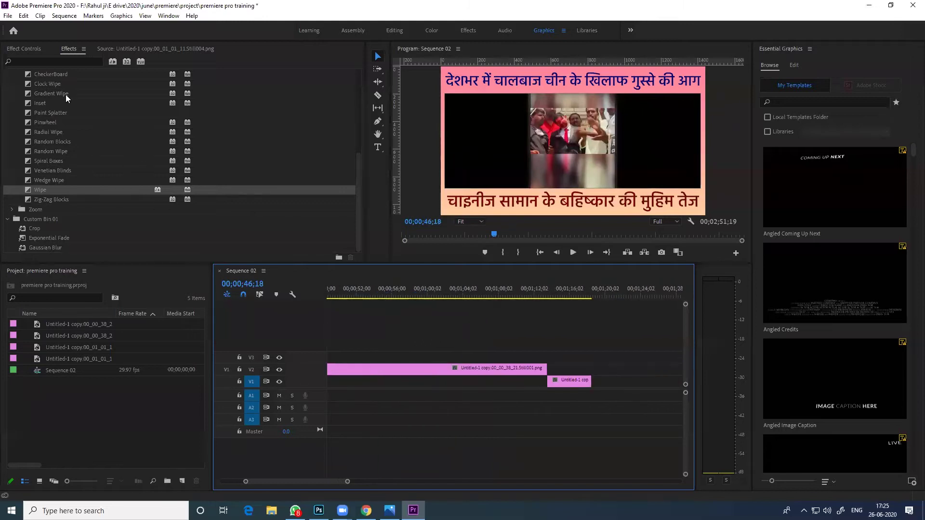
{"action": "mouse_move", "coordinate": [52, 123]}
{"action": "left_mouse_down"}
{"action": "mouse_move", "coordinate": [366, 223]}
{"action": "mouse_move", "coordinate": [544, 369]}
{"action": "left_mouse_up"}
{"action": "left_click_drag", "start_coordinate": [531, 294], "coordinate": [541, 294]}
{"action": "key", "text": "space"}
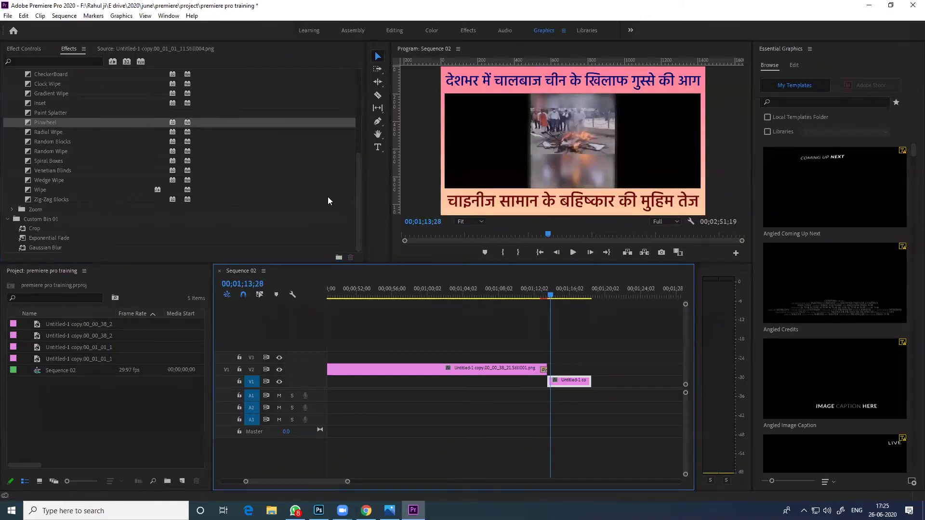
Replace the Pinwheel at the V2 clip's end with Clock Wipe and preview it
{"action": "left_click", "coordinate": [54, 92]}
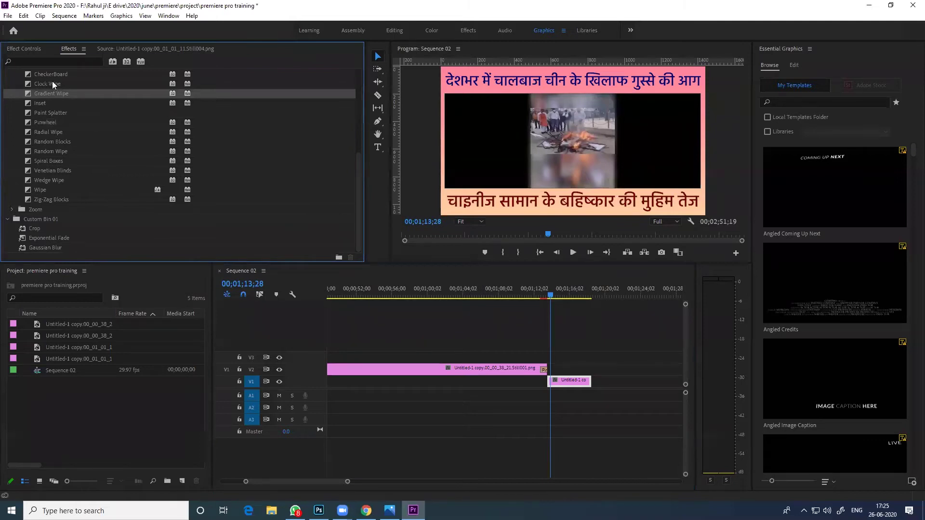
{"action": "left_click", "coordinate": [52, 83]}
{"action": "left_click_drag", "start_coordinate": [476, 282], "coordinate": [543, 369]}
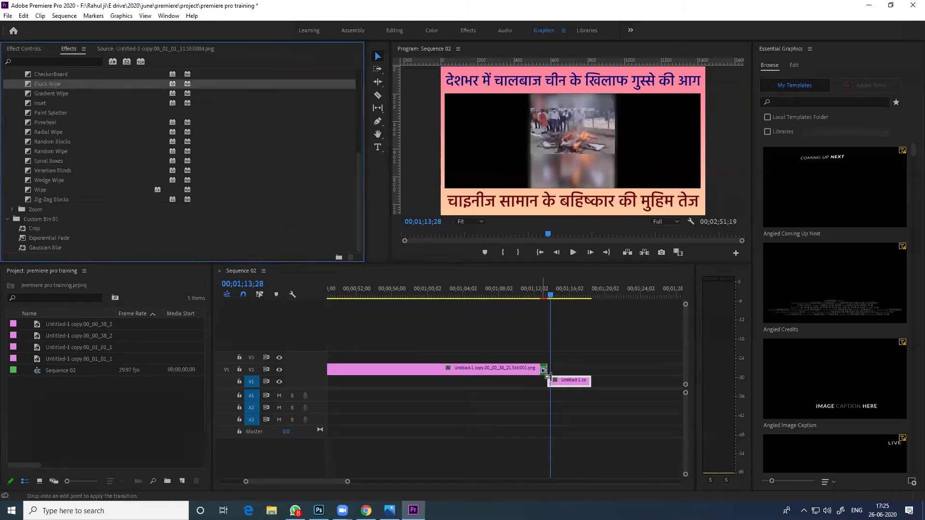
{"action": "left_click", "coordinate": [535, 295]}
{"action": "key", "text": "space"}
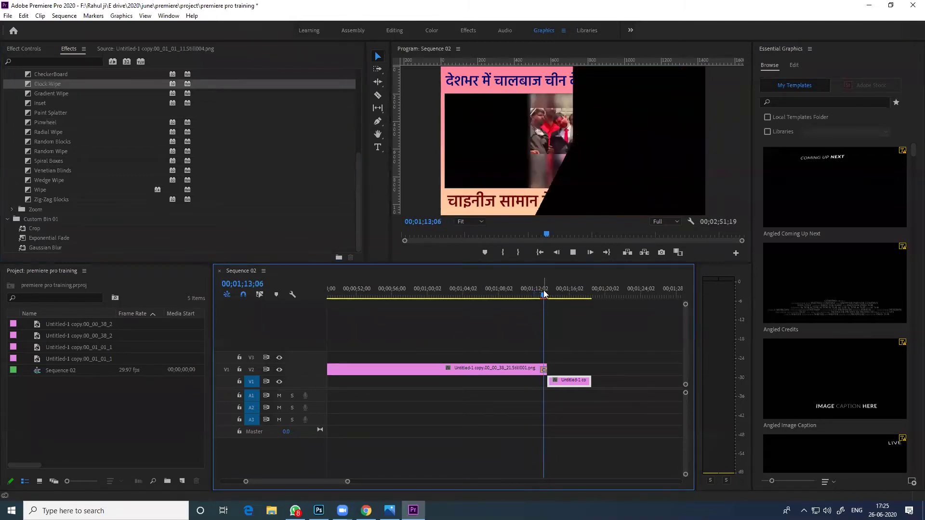
{"action": "scroll", "coordinate": [523, 350], "scroll_direction": "up", "scroll_amount": 2}
{"action": "key", "text": "space"}
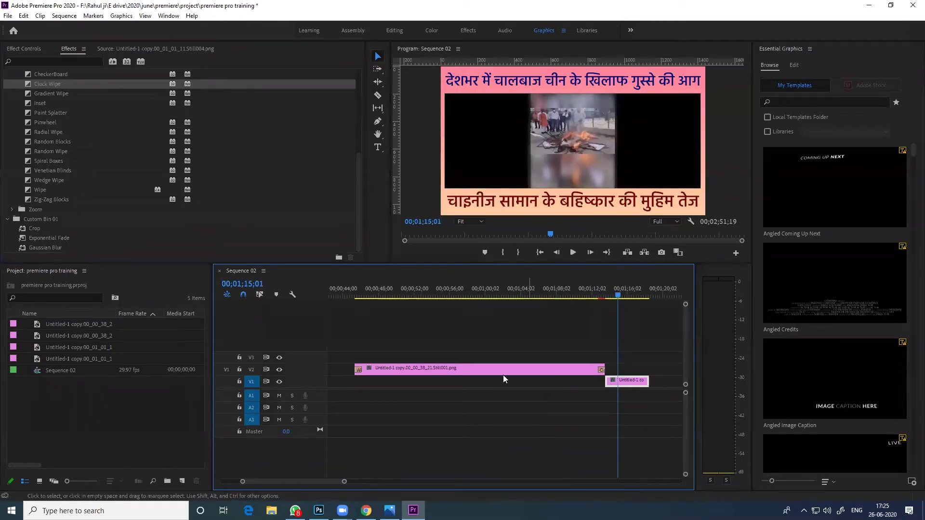
Play the V2 clip through its transitions from around 46 seconds
{"action": "left_click_drag", "start_coordinate": [394, 292], "coordinate": [354, 292]}
{"action": "key", "text": "space"}
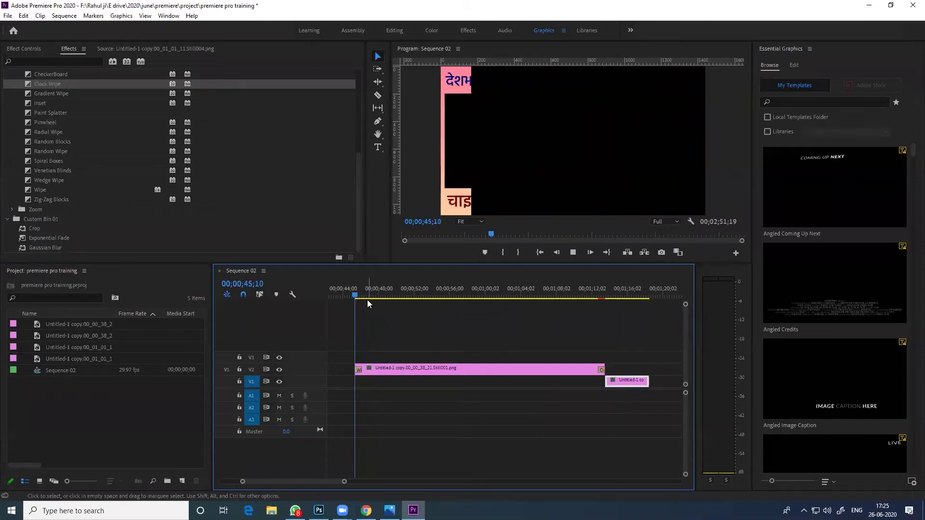
{"action": "key", "text": "space"}
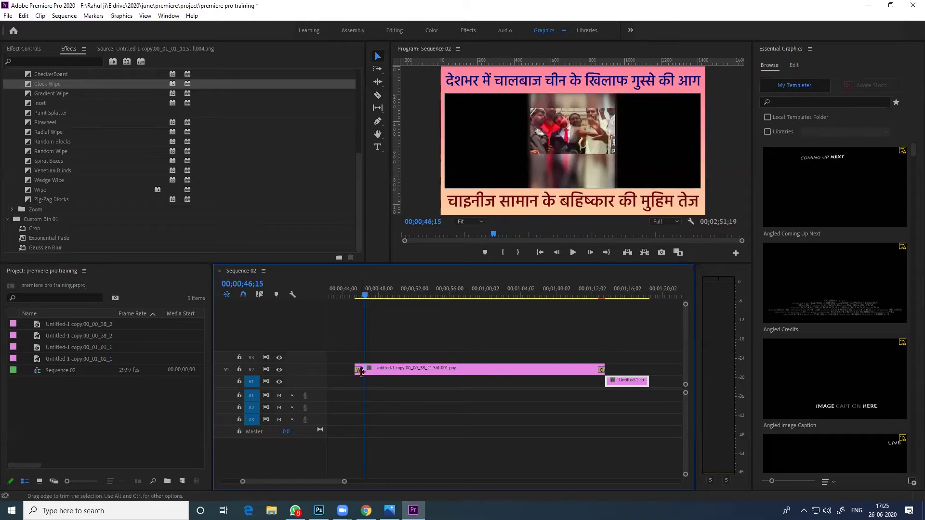
Zoom the timeline in around the playhead and move it back to 00;00;45;12
{"action": "mouse_move", "coordinate": [344, 481]}
{"action": "left_mouse_down"}
{"action": "mouse_move", "coordinate": [483, 489]}
{"action": "mouse_move", "coordinate": [338, 484]}
{"action": "left_mouse_up"}
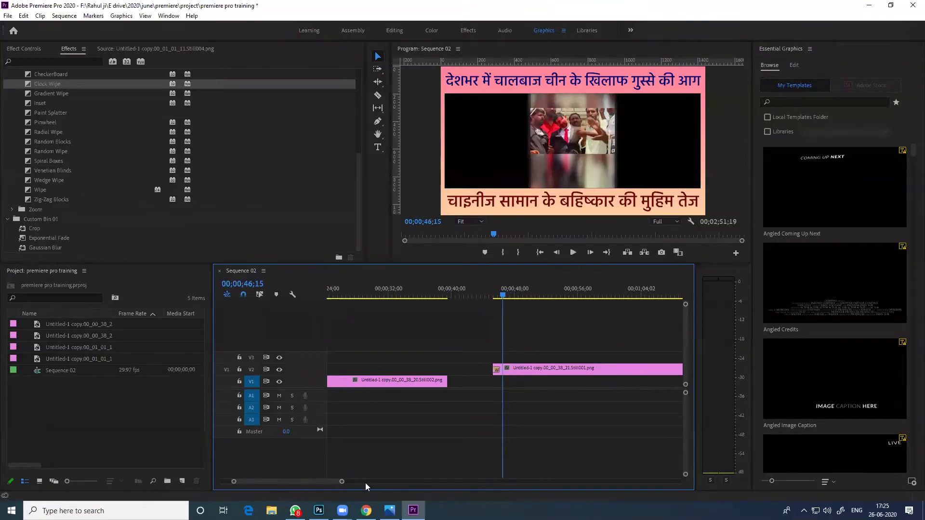
{"action": "left_click_drag", "start_coordinate": [343, 485], "coordinate": [414, 482]}
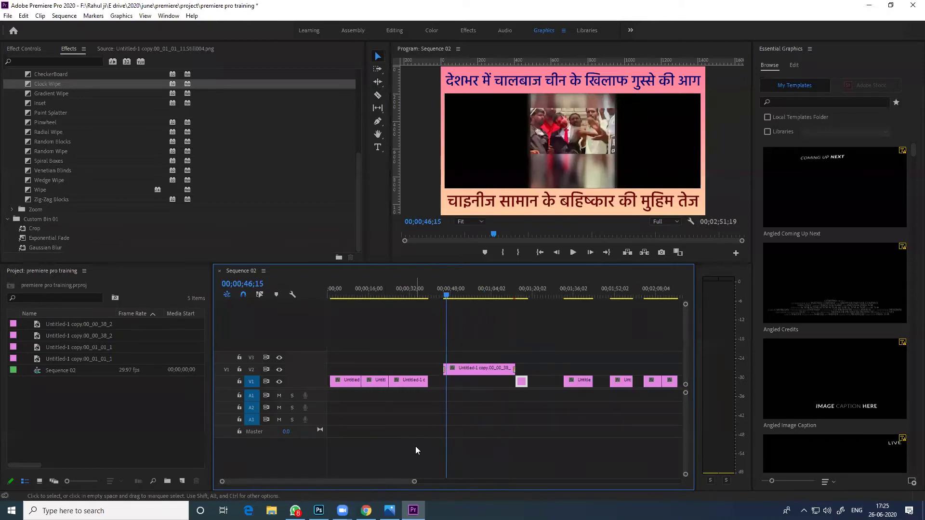
{"action": "key", "text": "="}
{"action": "key", "text": "="}
{"action": "key", "text": "="}
{"action": "key", "text": "="}
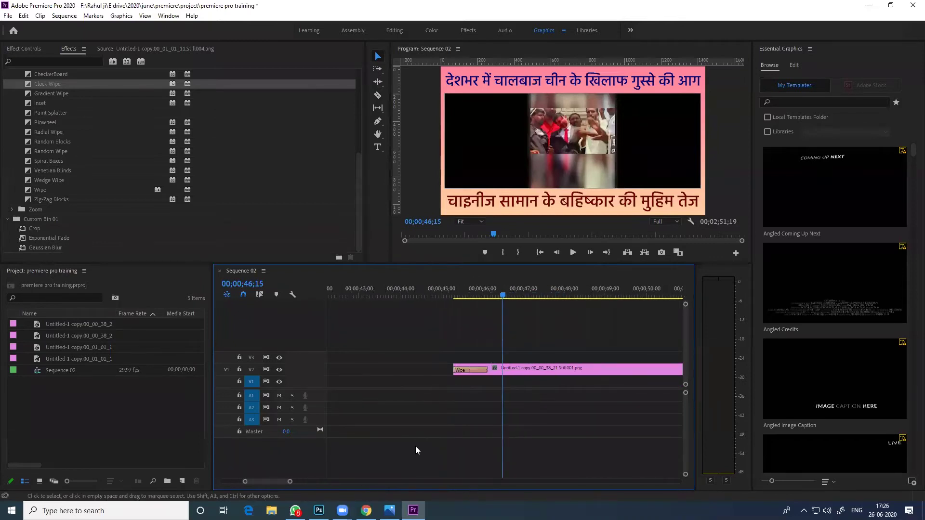
{"action": "key", "text": "-"}
{"action": "key", "text": "-"}
{"action": "key", "text": "-"}
{"action": "key", "text": "-"}
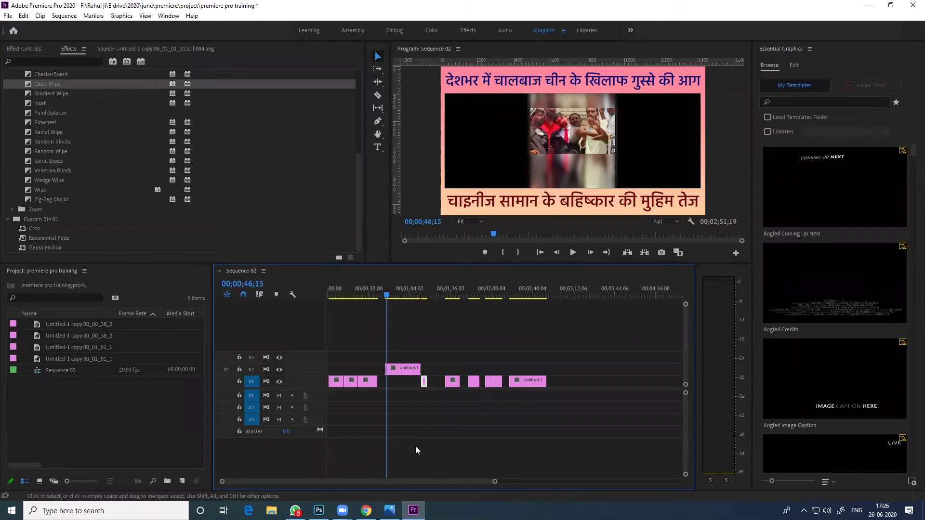
{"action": "key", "text": "minus"}
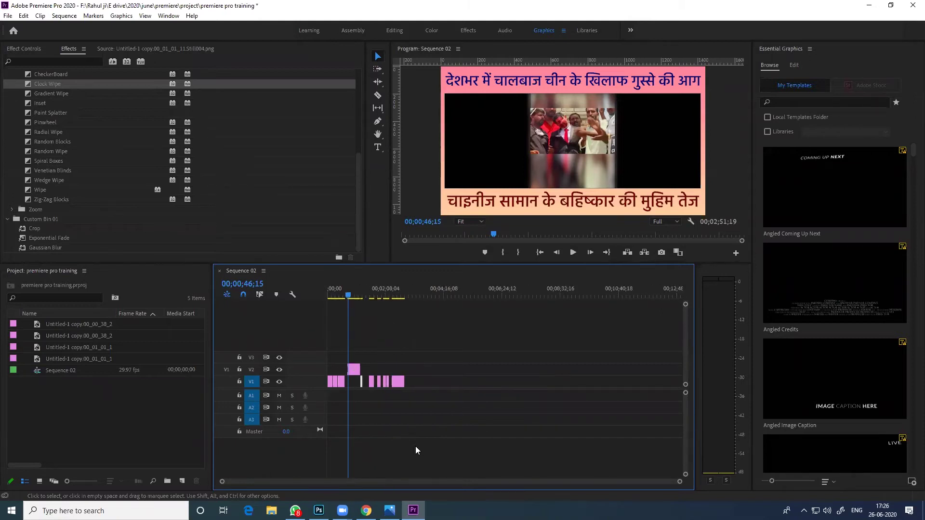
{"action": "key", "text": "equal"}
{"action": "key", "text": "equal"}
{"action": "key", "text": "equal"}
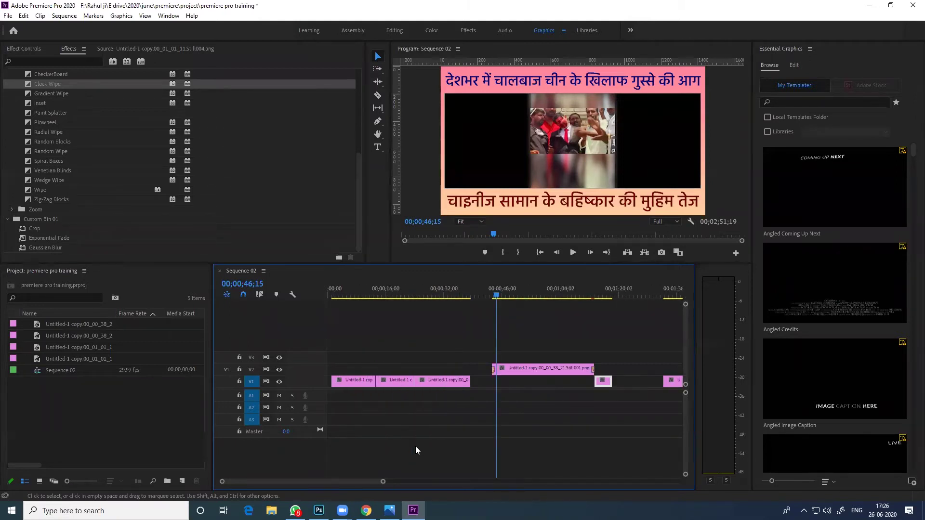
{"action": "key", "text": "equal"}
{"action": "key", "text": "equal"}
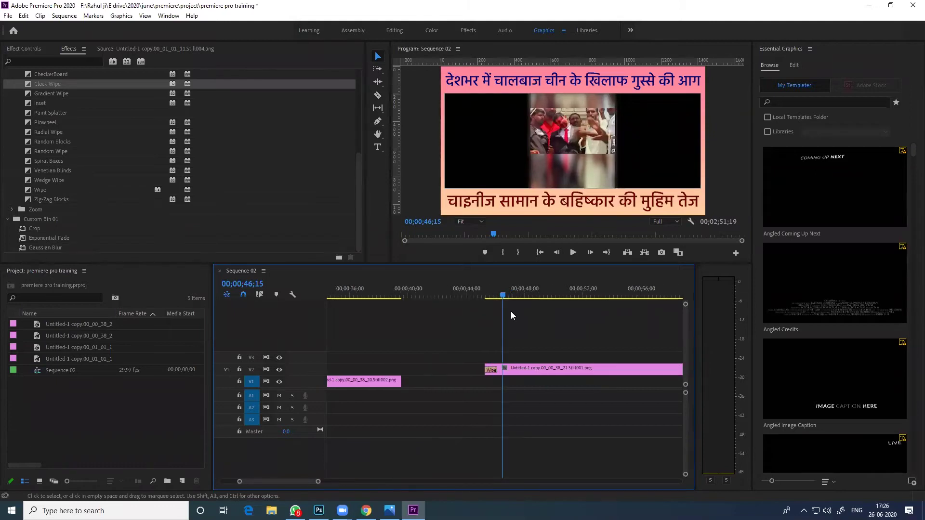
{"action": "left_click_drag", "start_coordinate": [500, 295], "coordinate": [487, 294]}
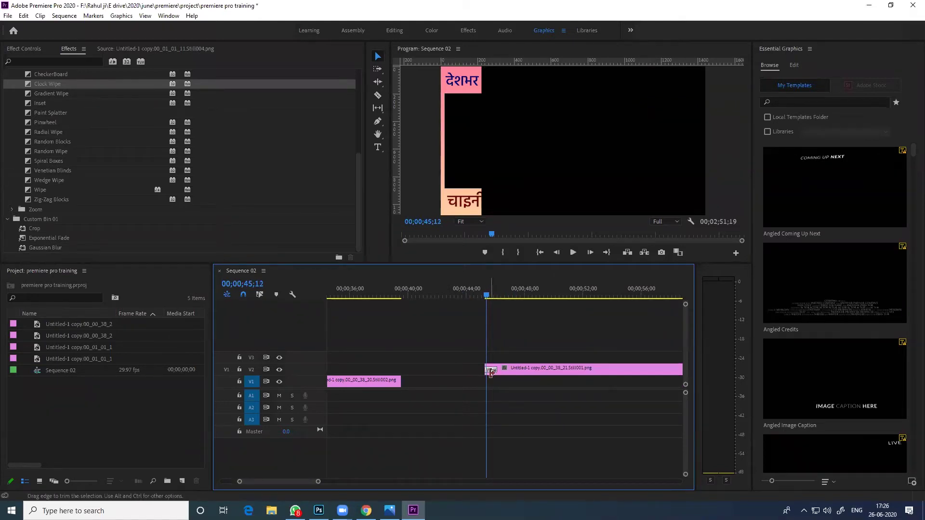
Extend the Wipe to about 00;00;03;29 and play the V2 clip in the Source monitor
{"action": "left_click_drag", "start_coordinate": [493, 369], "coordinate": [551, 365]}
{"action": "double_click", "coordinate": [552, 365]}
{"action": "key", "text": "space"}
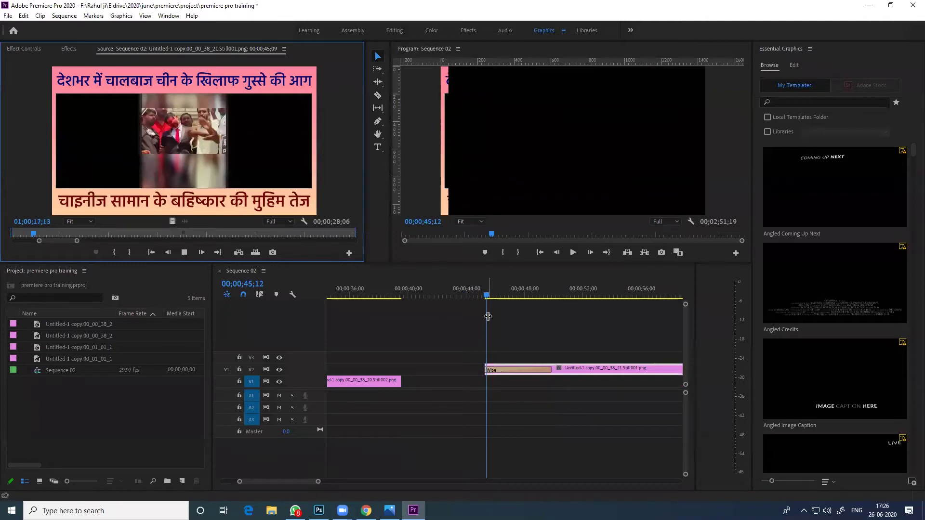
Play back the lengthened Wipe from just before the V2 clip
{"action": "left_click", "coordinate": [526, 316]}
{"action": "left_click", "coordinate": [482, 294]}
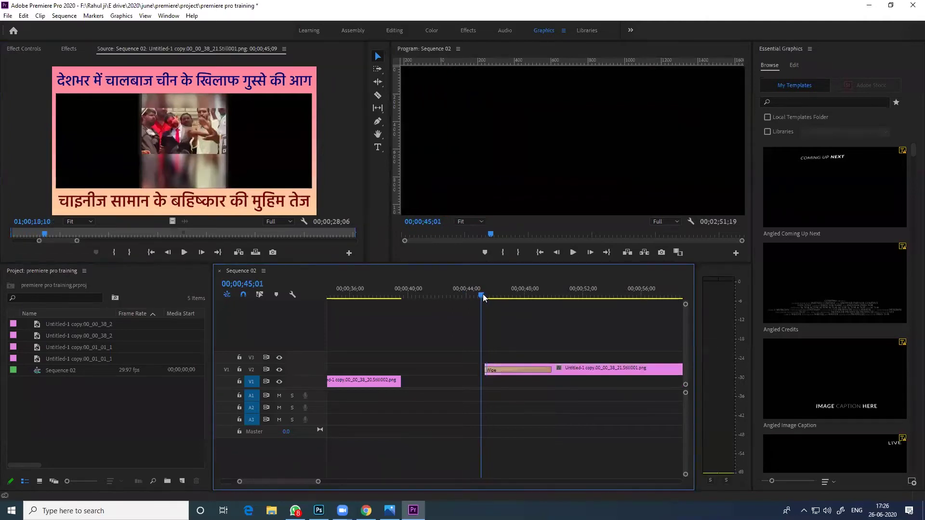
{"action": "key", "text": "space"}
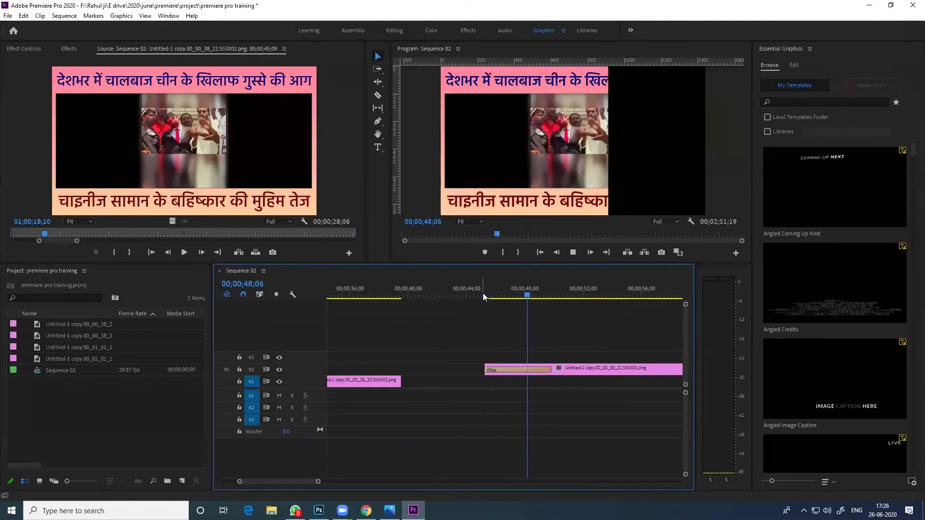
{"action": "key", "text": "space"}
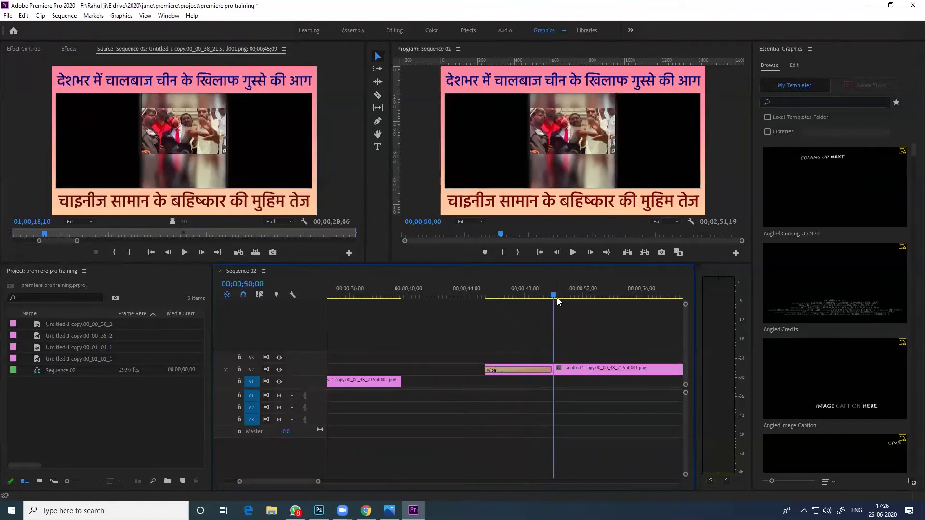
Trim the Wipe to about one second and replay it
{"action": "left_click_drag", "start_coordinate": [547, 367], "coordinate": [487, 339]}
{"action": "left_click", "coordinate": [477, 293]}
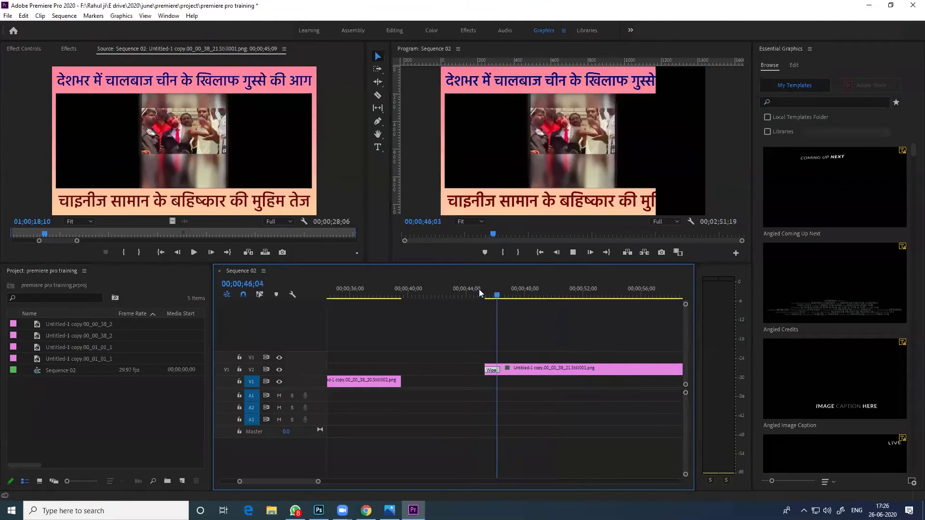
{"action": "key", "text": "space"}
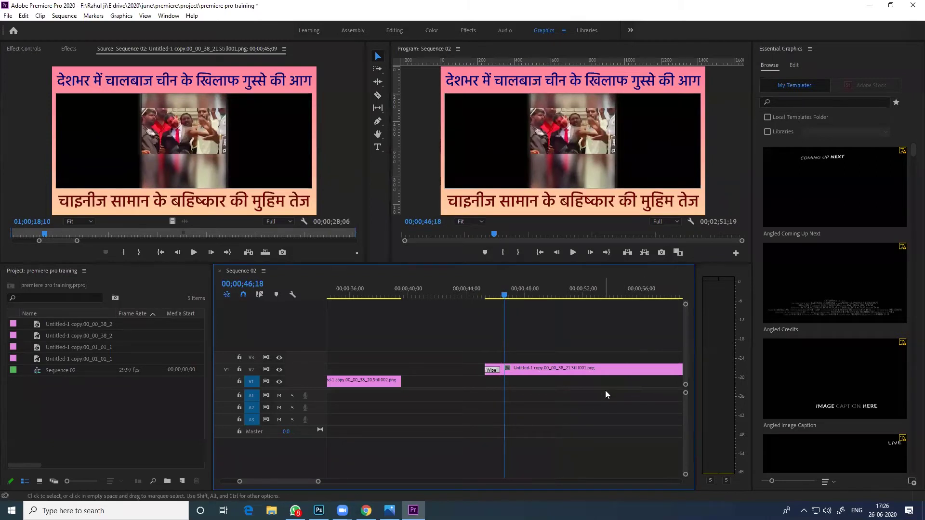
{"action": "scroll", "coordinate": [551, 413], "scroll_direction": "down", "scroll_amount": 3}
{"action": "key", "text": "minus"}
{"action": "key", "text": "minus"}
{"action": "key", "text": "minus"}
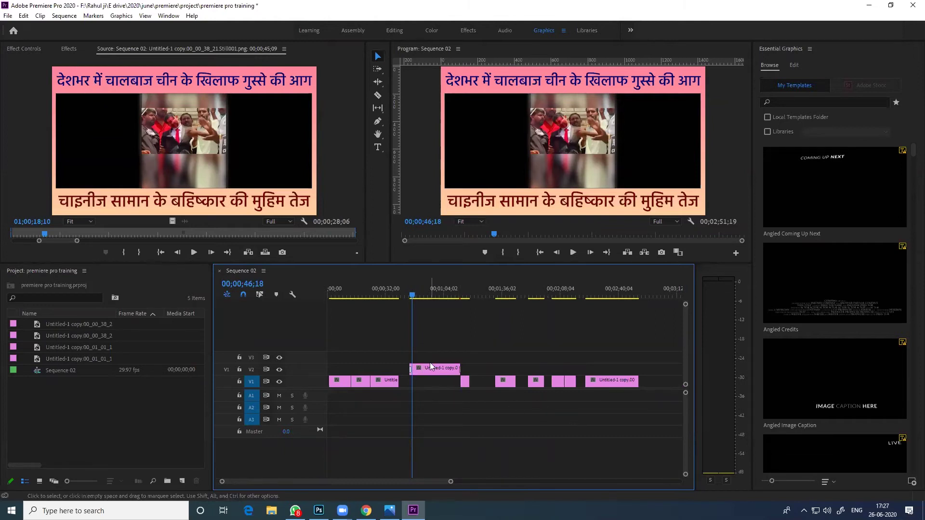
{"action": "key", "text": "equal"}
{"action": "key", "text": "equal"}
{"action": "key", "text": "equal"}
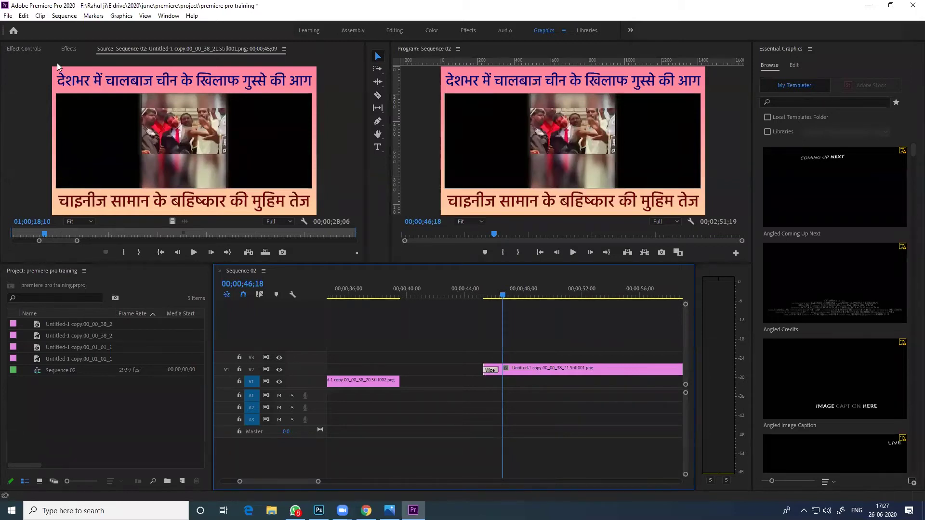
Select the Wipe transition to show its settings in Effect Controls
{"action": "left_click", "coordinate": [25, 46]}
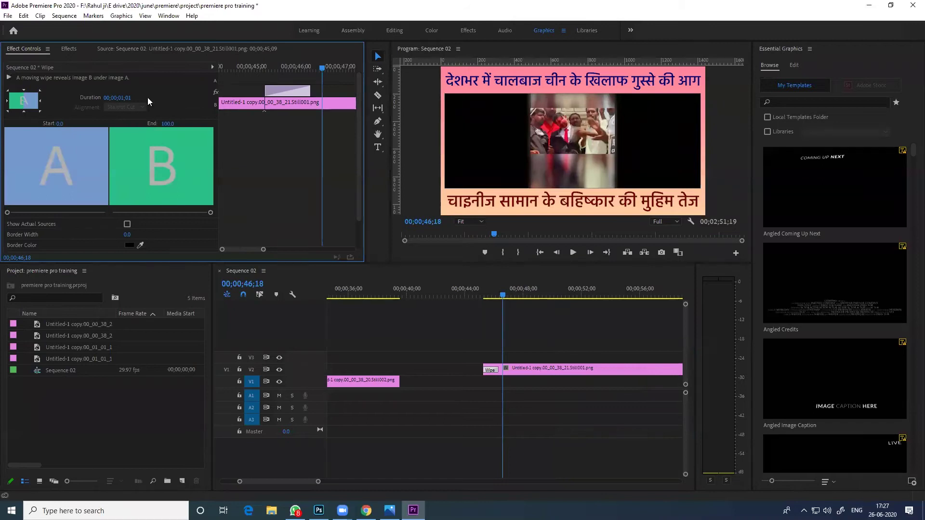
{"action": "left_click", "coordinate": [504, 379]}
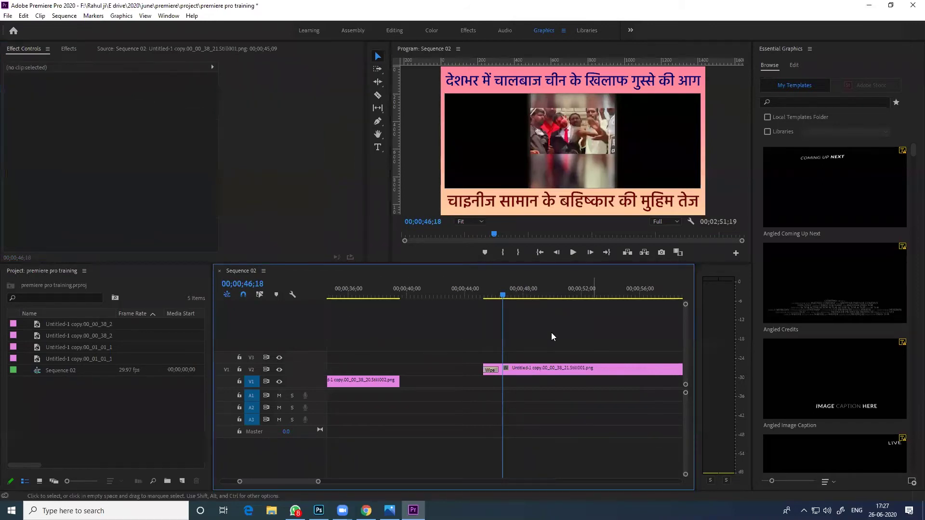
{"action": "left_click", "coordinate": [349, 381]}
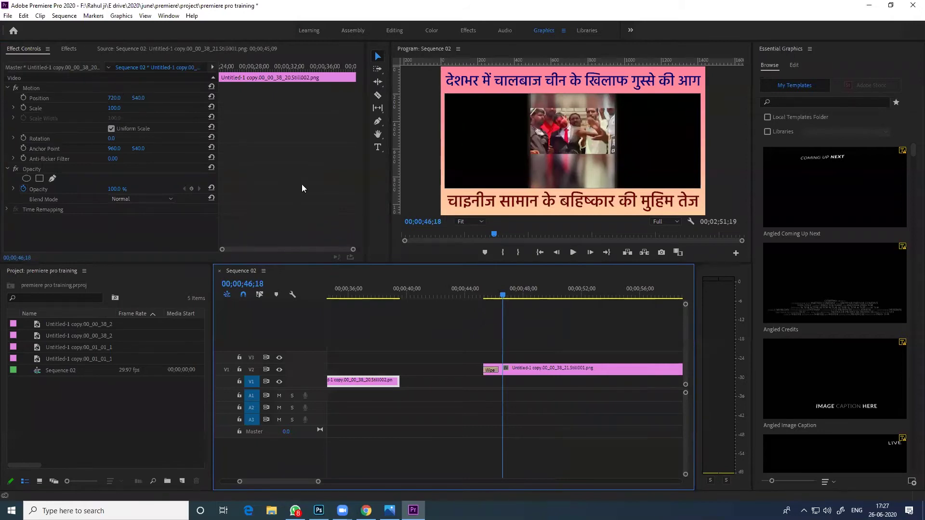
{"action": "left_click", "coordinate": [491, 369]}
{"action": "scroll", "coordinate": [110, 178], "scroll_direction": "down", "scroll_amount": 1}
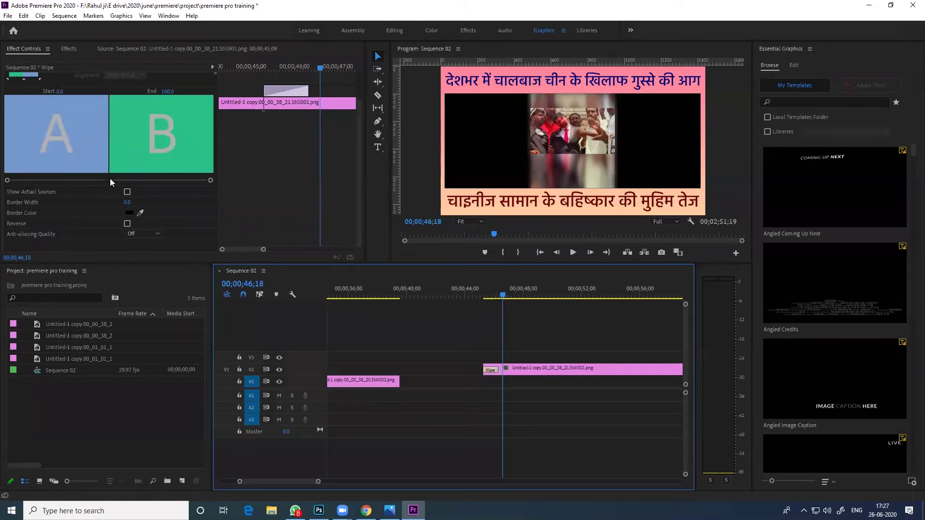
{"action": "scroll", "coordinate": [110, 181], "scroll_direction": "up", "scroll_amount": 1}
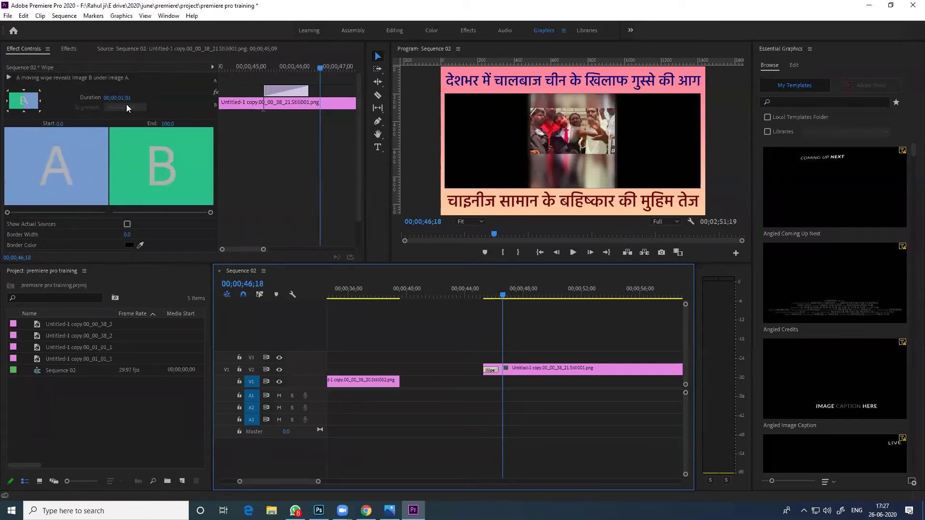
Set the Wipe duration to 00;00;01;26, then select the upper clip at 00;00;50;11
{"action": "left_click_drag", "start_coordinate": [308, 91], "coordinate": [339, 114]}
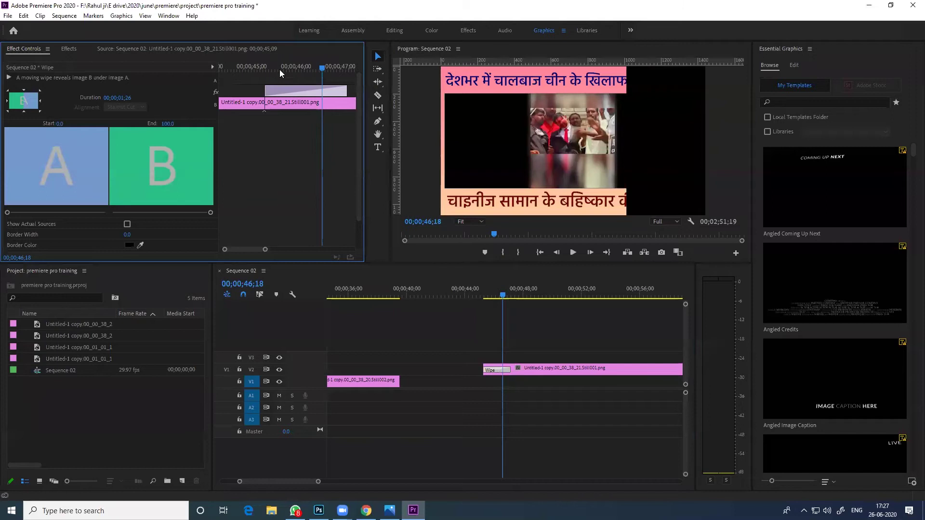
{"action": "left_click", "coordinate": [617, 382]}
{"action": "left_click", "coordinate": [559, 298]}
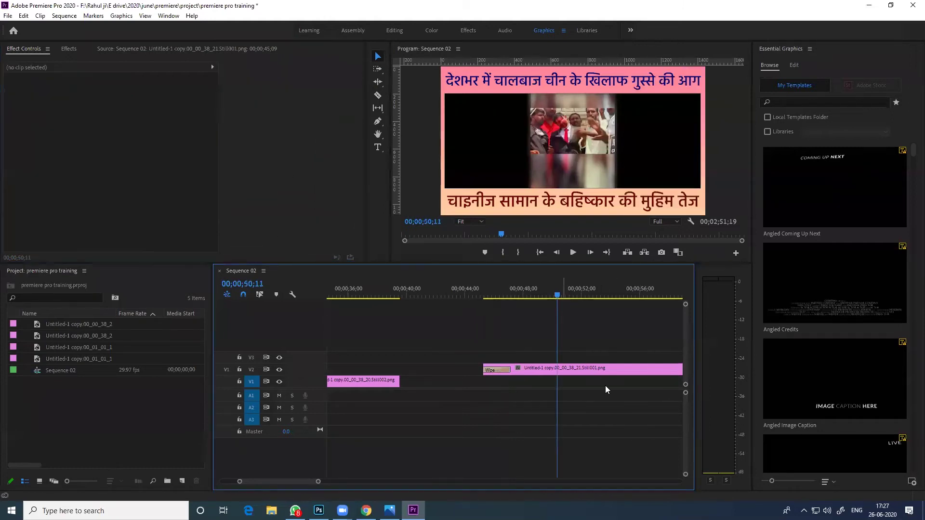
{"action": "scroll", "coordinate": [530, 385], "scroll_direction": "down", "scroll_amount": 3}
{"action": "left_click", "coordinate": [457, 371]}
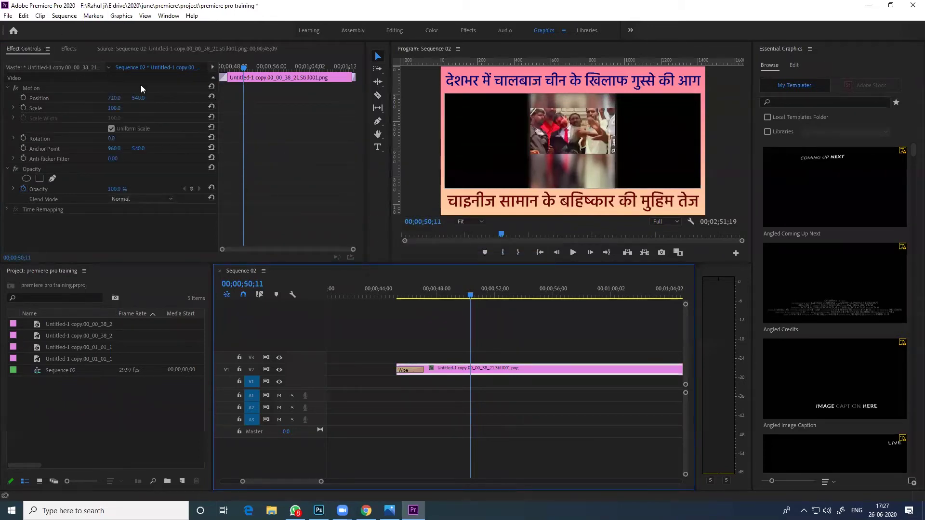
Scale the Still001 headline image to 59 and position it at 423, 291
{"action": "left_click", "coordinate": [118, 109]}
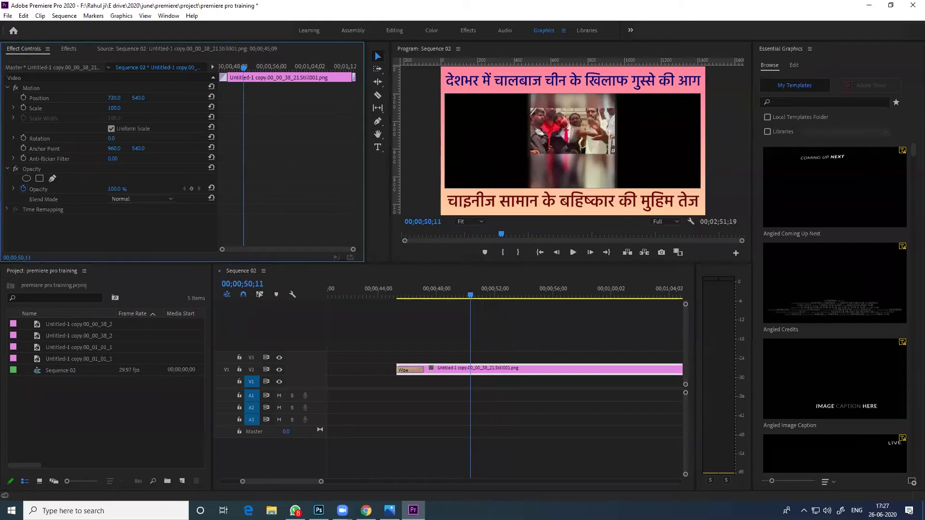
{"action": "left_click_drag", "start_coordinate": [118, 109], "coordinate": [1, 114]}
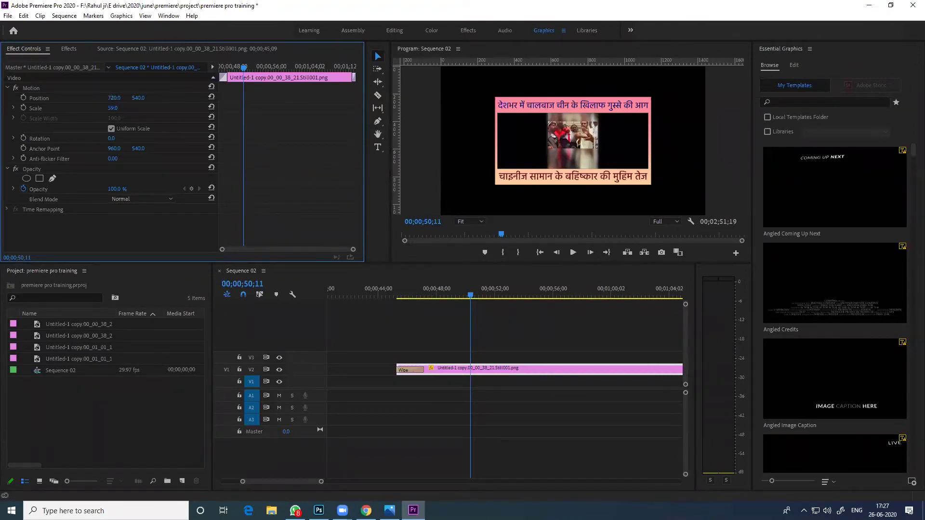
{"action": "left_click", "coordinate": [118, 89]}
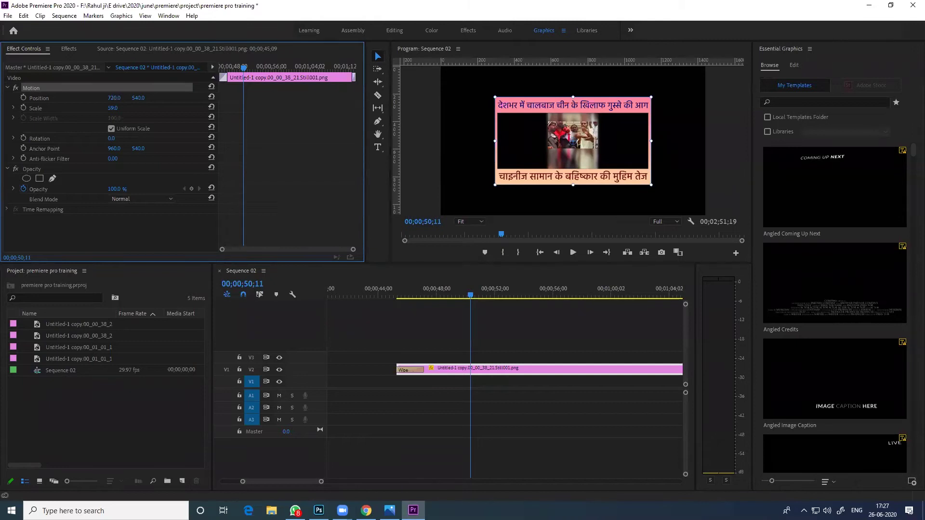
{"action": "left_click_drag", "start_coordinate": [114, 98], "coordinate": [3, 100]}
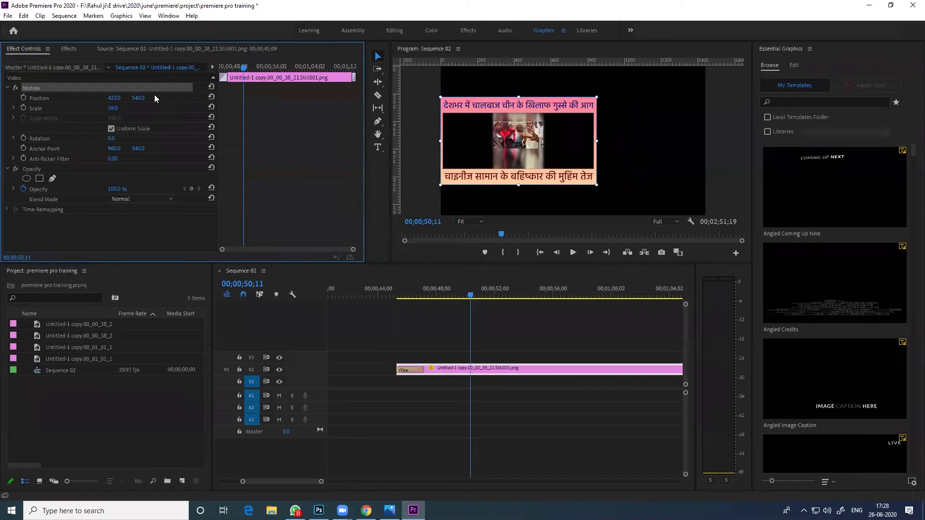
{"action": "mouse_move", "coordinate": [139, 98]}
{"action": "left_mouse_down"}
{"action": "mouse_move", "coordinate": [90, 97]}
{"action": "mouse_move", "coordinate": [136, 85]}
{"action": "left_mouse_up"}
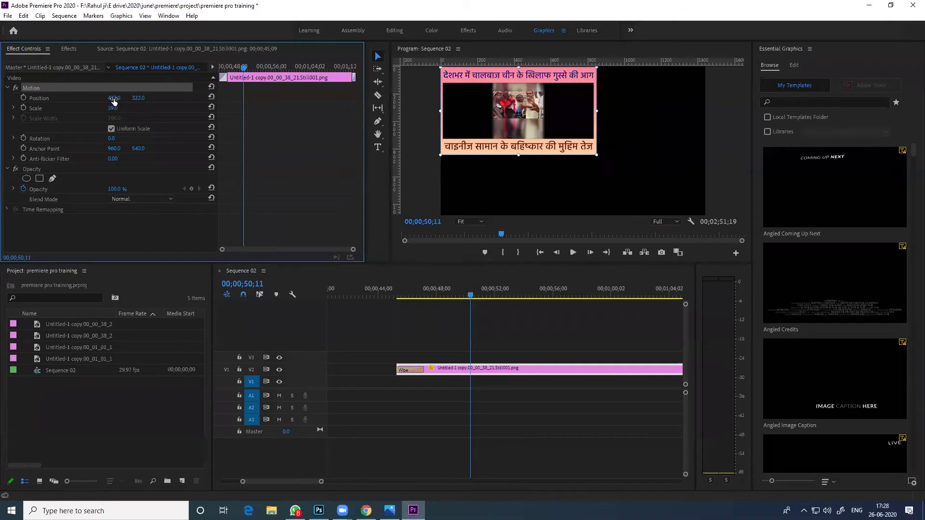
{"action": "mouse_move", "coordinate": [136, 97]}
{"action": "left_mouse_down"}
{"action": "mouse_move", "coordinate": [164, 98]}
{"action": "mouse_move", "coordinate": [85, 96]}
{"action": "mouse_move", "coordinate": [153, 97]}
{"action": "mouse_move", "coordinate": [139, 98]}
{"action": "left_mouse_up"}
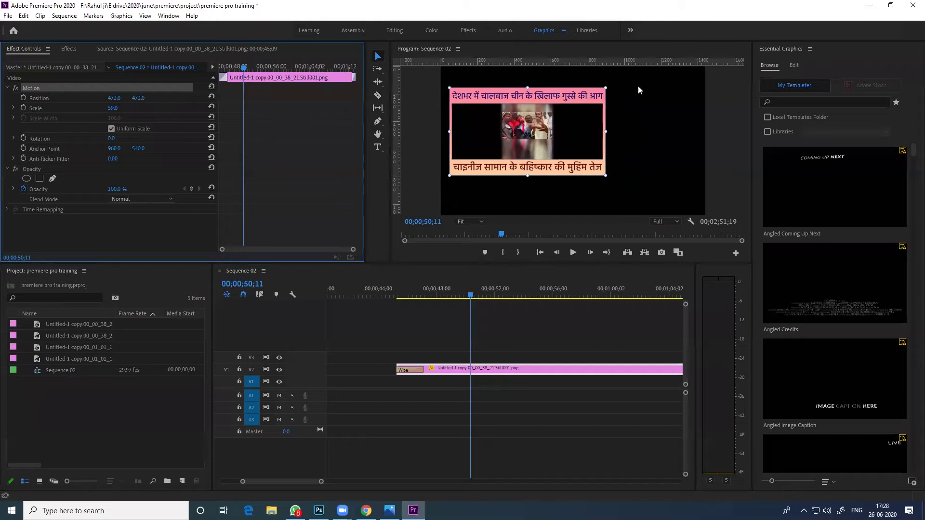
{"action": "left_click_drag", "start_coordinate": [118, 97], "coordinate": [53, 98]}
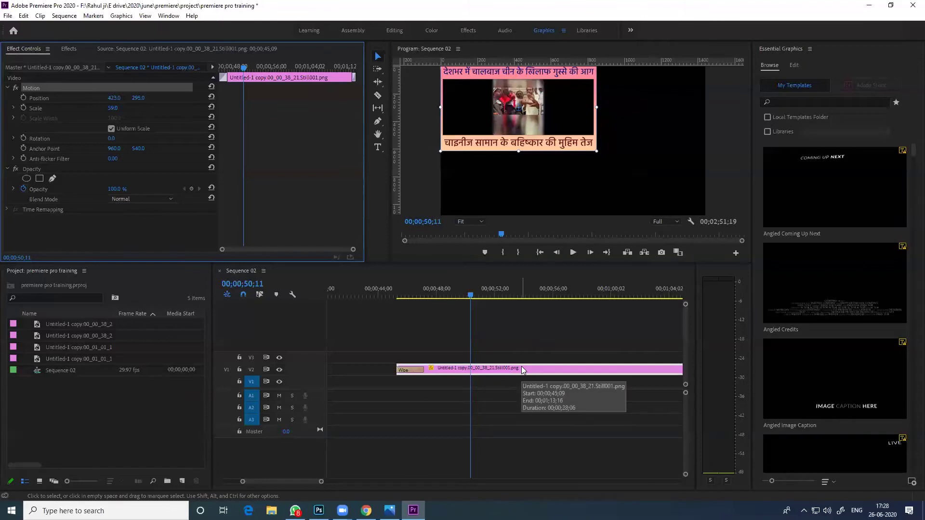
Move the third V1 clip, a Still002 piece, up onto track V3
{"action": "left_click", "coordinate": [507, 352]}
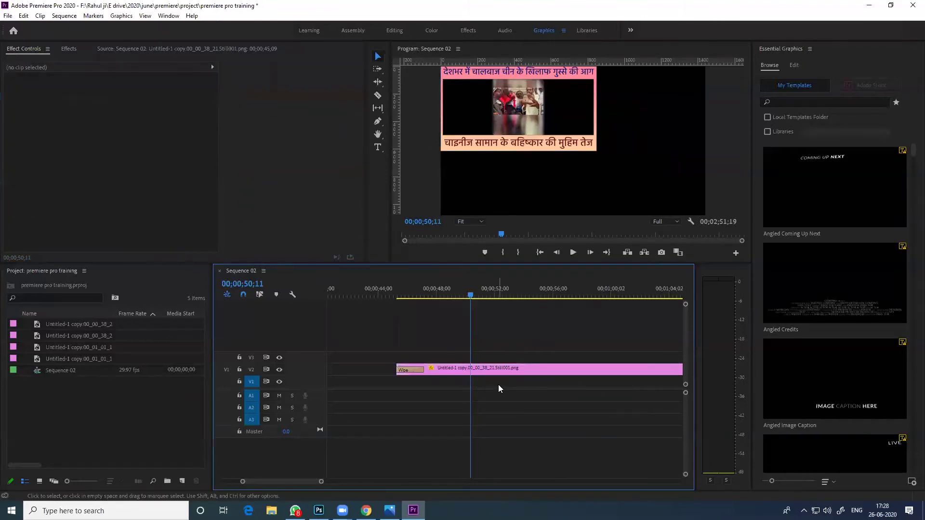
{"action": "key", "text": "minus"}
{"action": "key", "text": "minus"}
{"action": "key", "text": "minus"}
{"action": "key", "text": "minus"}
{"action": "key", "text": "equal"}
{"action": "key", "text": "equal"}
{"action": "key", "text": "equal"}
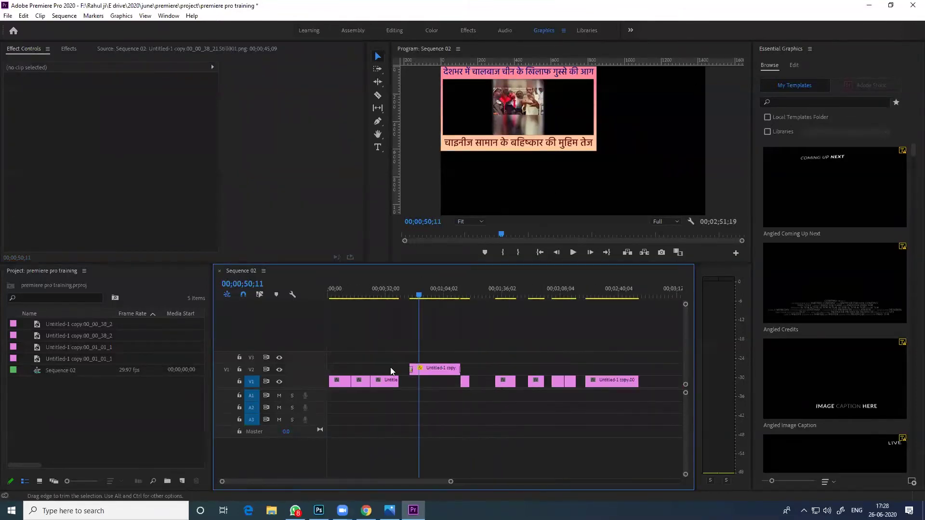
{"action": "left_click_drag", "start_coordinate": [427, 385], "coordinate": [512, 357]}
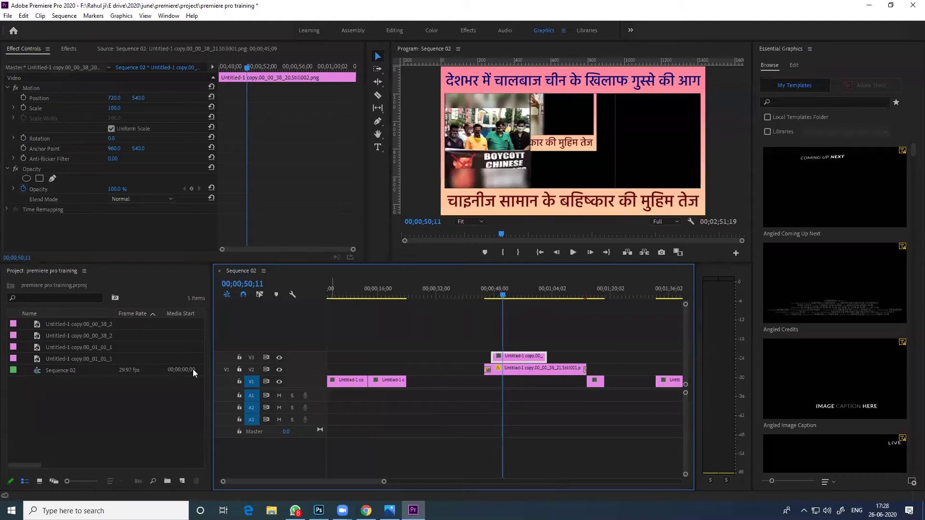
Open a new Captions item by mistake and cancel it
{"action": "right_click", "coordinate": [111, 393]}
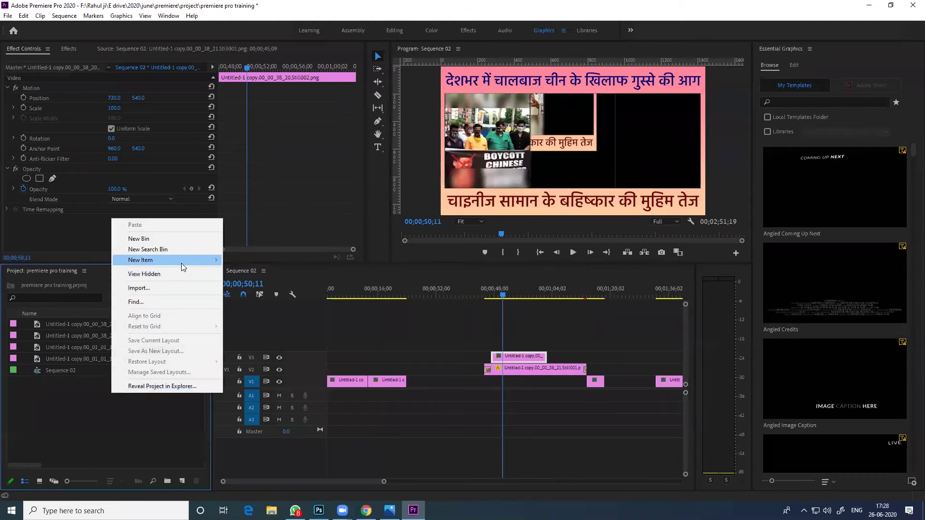
{"action": "mouse_move", "coordinate": [182, 260]}
{"action": "left_click", "coordinate": [281, 326]}
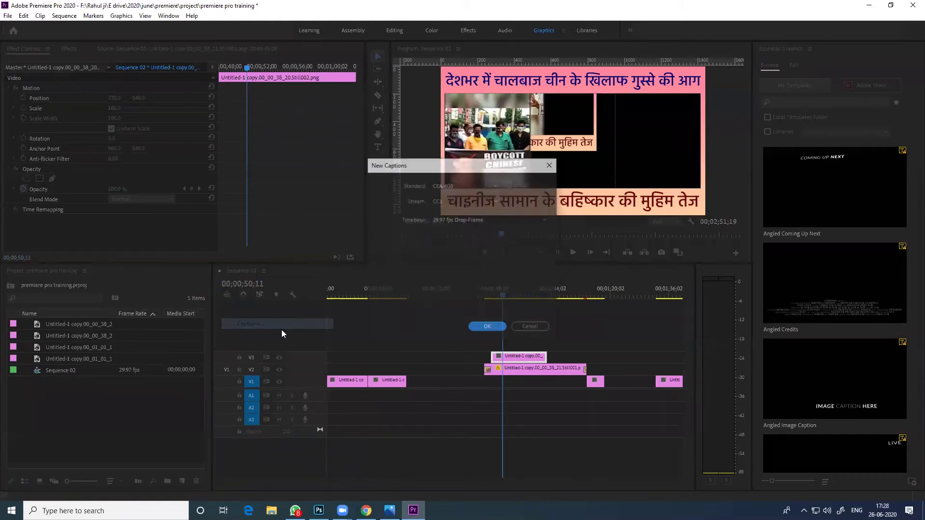
{"action": "left_click", "coordinate": [530, 327]}
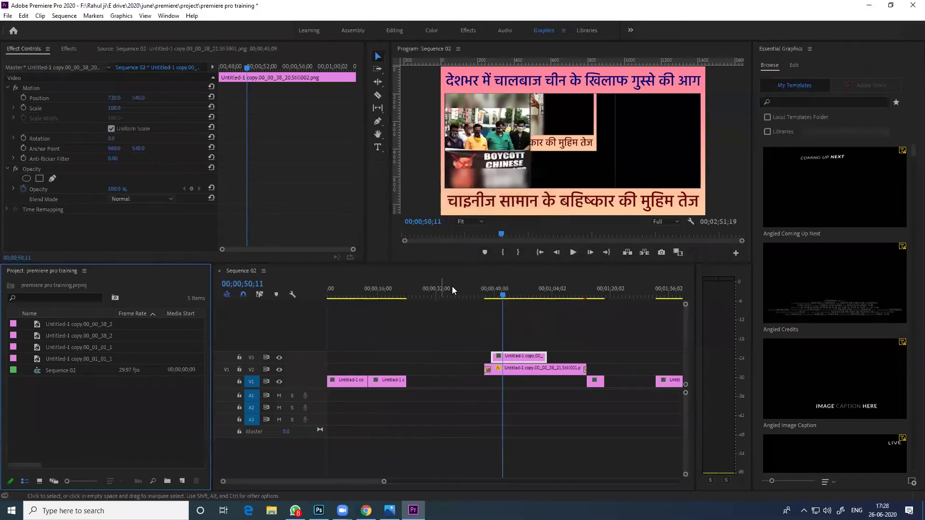
Create a red Color Matte named 1 in the Project panel
{"action": "right_click", "coordinate": [62, 408]}
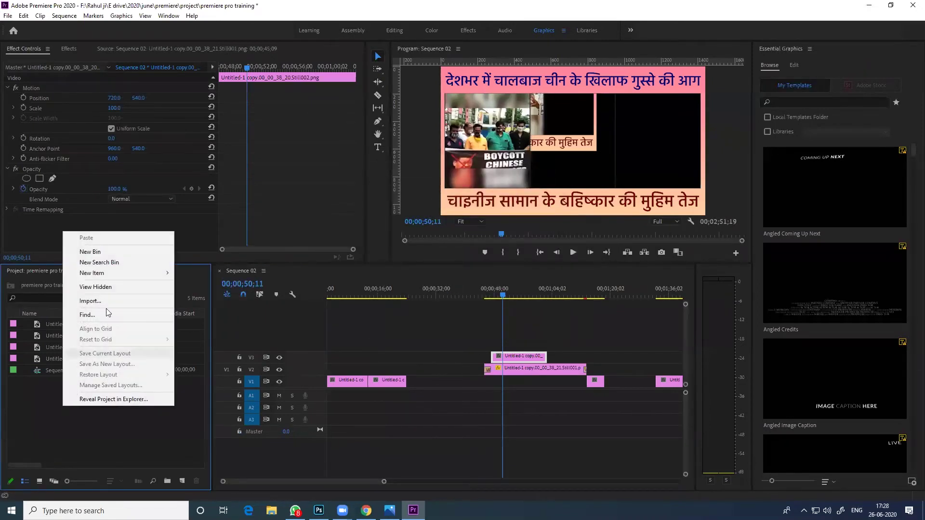
{"action": "mouse_move", "coordinate": [127, 272]}
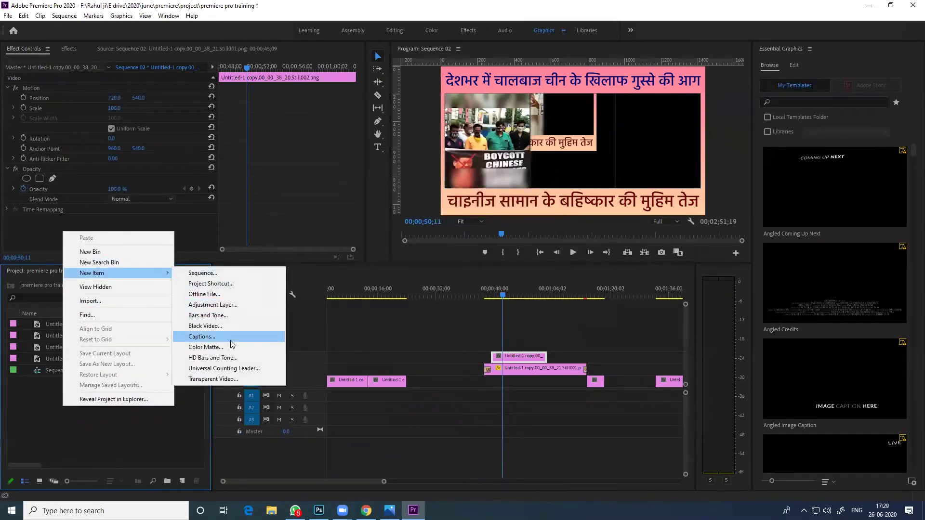
{"action": "left_click", "coordinate": [231, 345]}
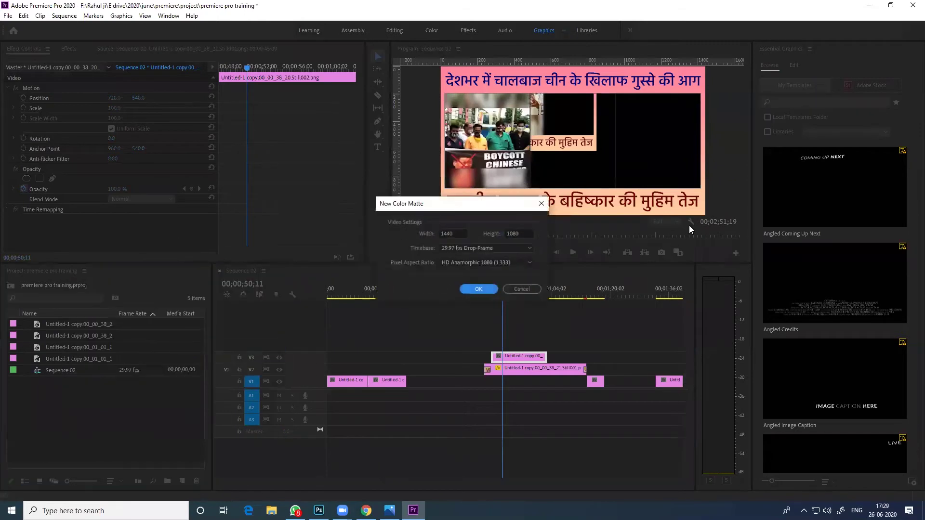
{"action": "left_click", "coordinate": [487, 288]}
{"action": "mouse_move", "coordinate": [432, 227]}
{"action": "left_mouse_down"}
{"action": "mouse_move", "coordinate": [472, 304]}
{"action": "mouse_move", "coordinate": [472, 210]}
{"action": "mouse_move", "coordinate": [487, 189]}
{"action": "left_mouse_up"}
{"action": "mouse_move", "coordinate": [465, 238]}
{"action": "left_mouse_down"}
{"action": "mouse_move", "coordinate": [491, 332]}
{"action": "mouse_move", "coordinate": [491, 304]}
{"action": "left_mouse_up"}
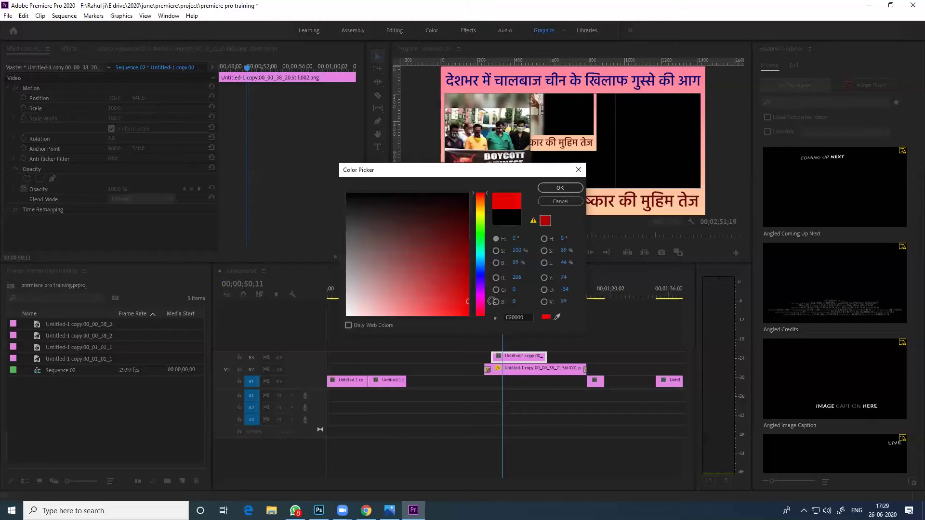
{"action": "left_click", "coordinate": [560, 187]}
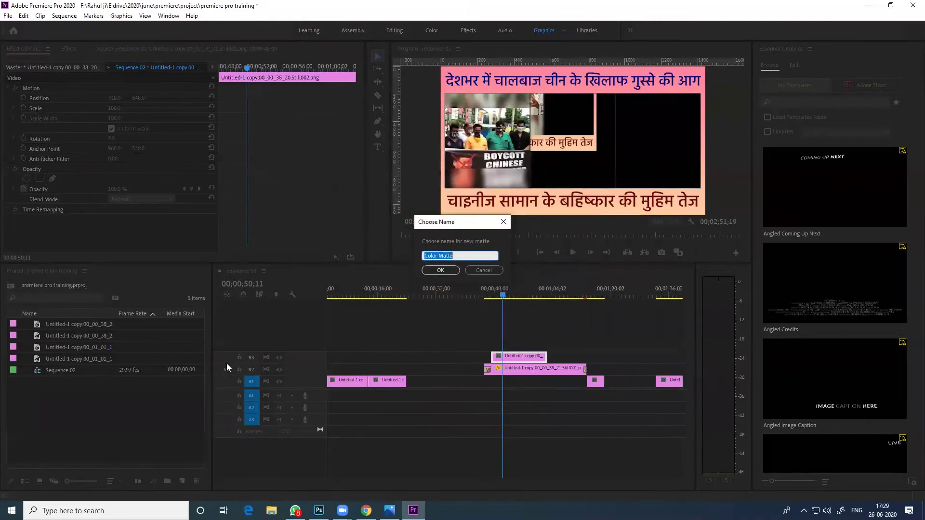
{"action": "type", "text": "1"}
{"action": "left_click", "coordinate": [456, 270]}
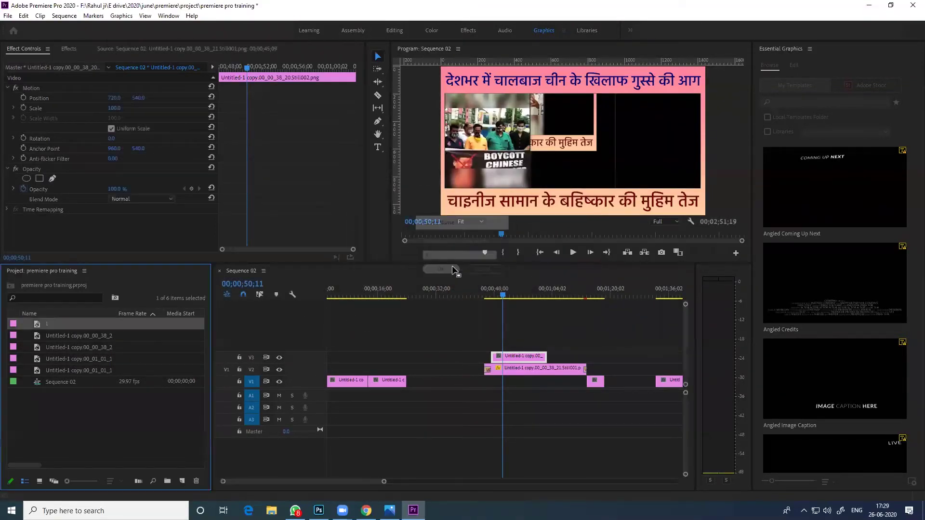
Place the red matte on V1, lengthen it, and delete the three stacked clips
{"action": "left_click_drag", "start_coordinate": [43, 319], "coordinate": [468, 381]}
{"action": "left_click", "coordinate": [434, 294]}
{"action": "left_click_drag", "start_coordinate": [476, 316], "coordinate": [640, 422]}
{"action": "key", "text": "Delete"}
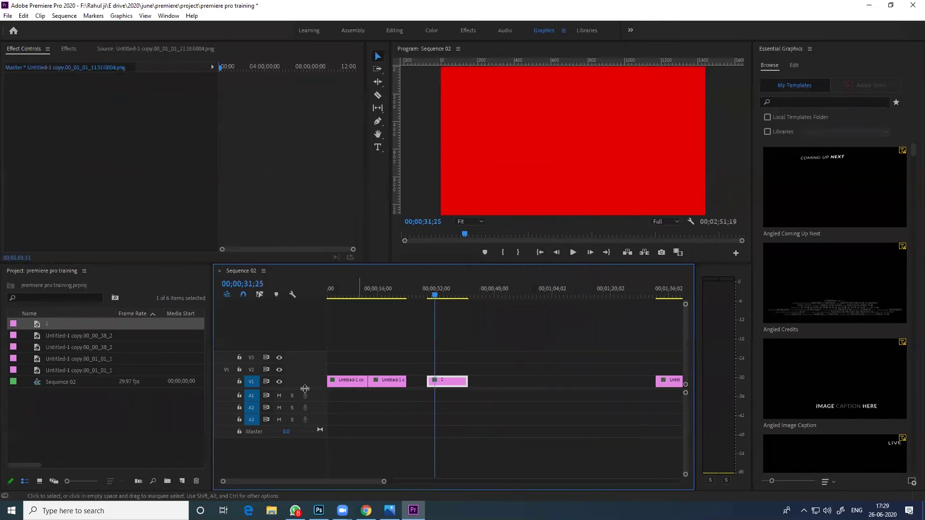
Create a new bright green colour matte, keeping the default name Color Matte
{"action": "right_click", "coordinate": [128, 426]}
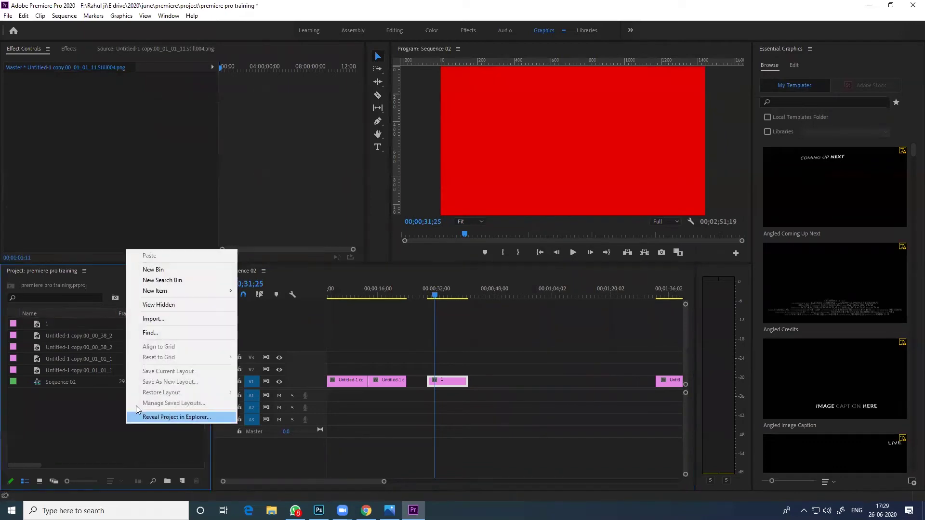
{"action": "mouse_move", "coordinate": [212, 291]}
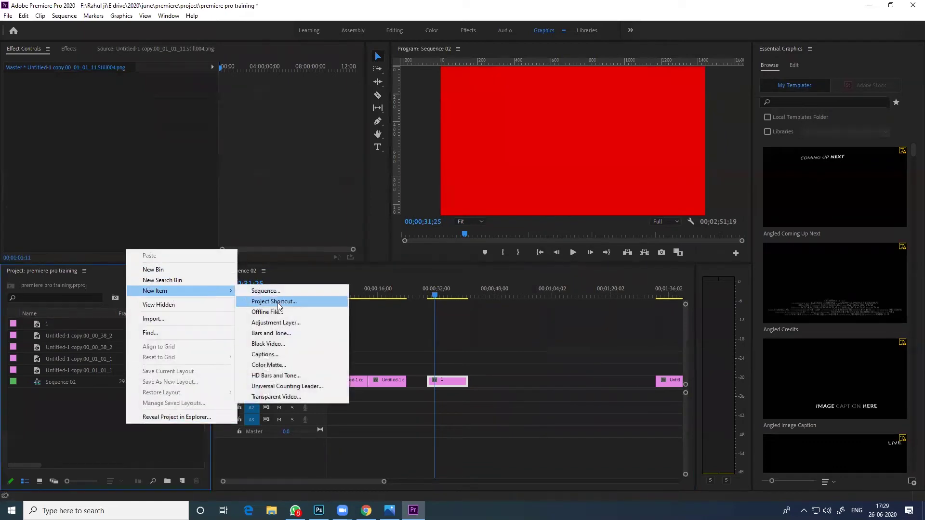
{"action": "left_click", "coordinate": [312, 366]}
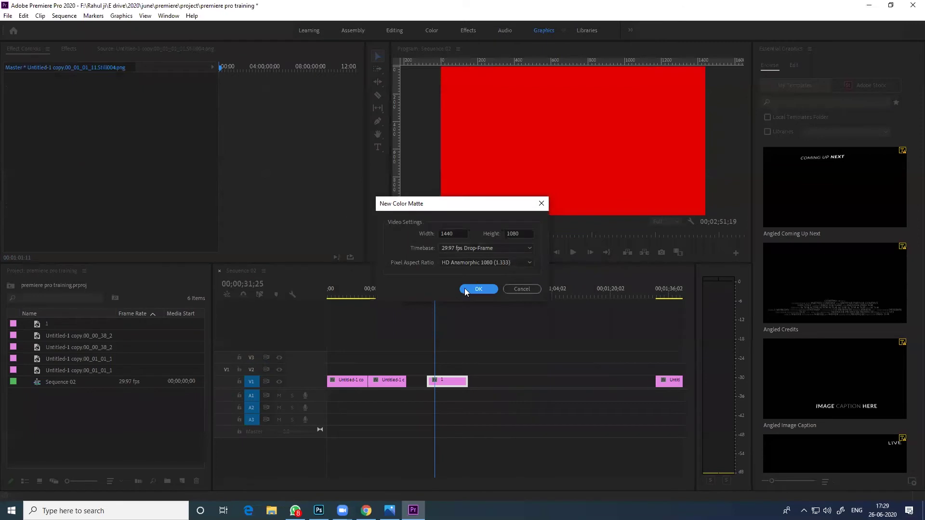
{"action": "left_click", "coordinate": [447, 234]}
{"action": "left_click", "coordinate": [478, 289]}
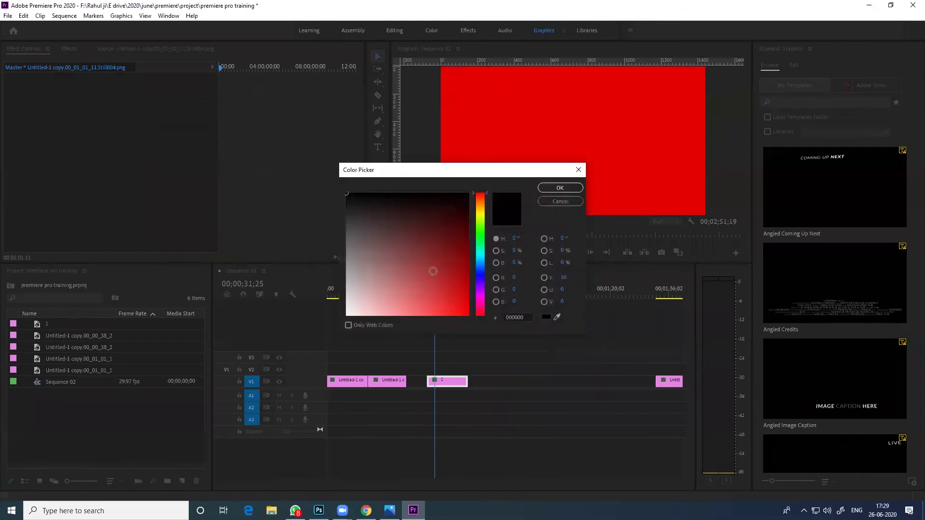
{"action": "left_click", "coordinate": [477, 224]}
{"action": "left_click_drag", "start_coordinate": [461, 255], "coordinate": [486, 307]}
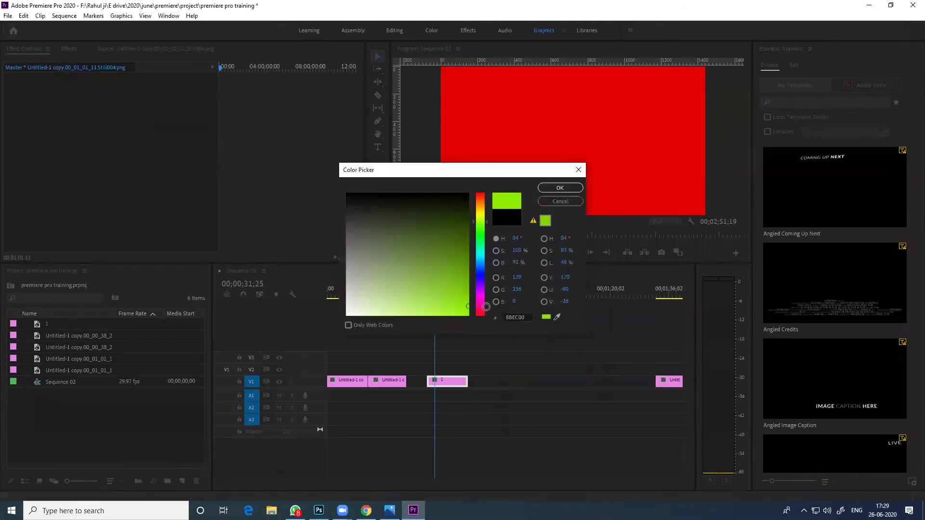
{"action": "left_click", "coordinate": [557, 189]}
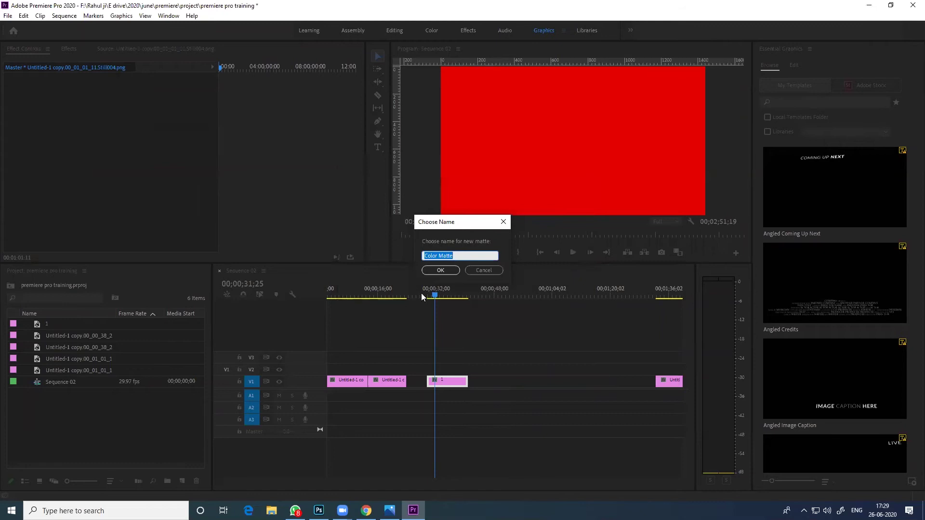
{"action": "left_click", "coordinate": [438, 271]}
Place the green matte on V2 above the red matte and set the playhead to 00;00;32;27
{"action": "left_click_drag", "start_coordinate": [80, 338], "coordinate": [436, 369]}
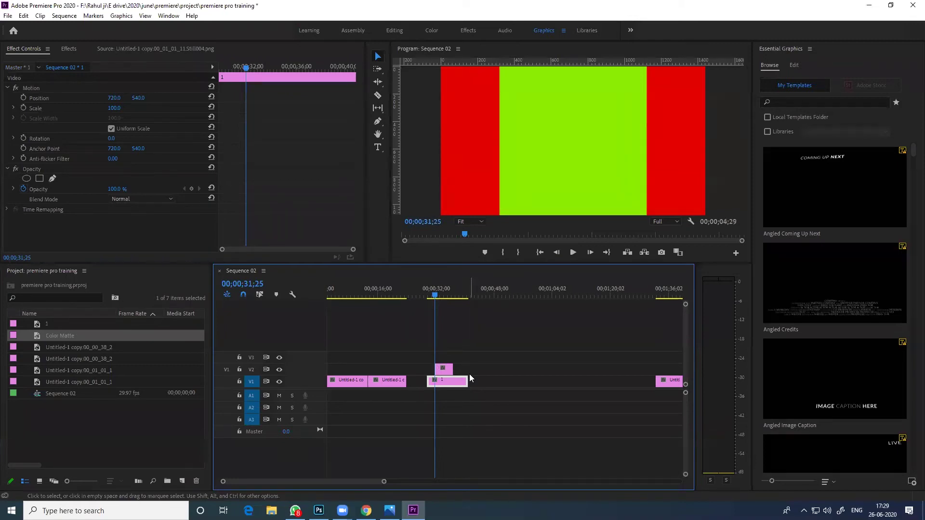
{"action": "left_click", "coordinate": [439, 292]}
{"action": "left_click_drag", "start_coordinate": [438, 292], "coordinate": [442, 293]}
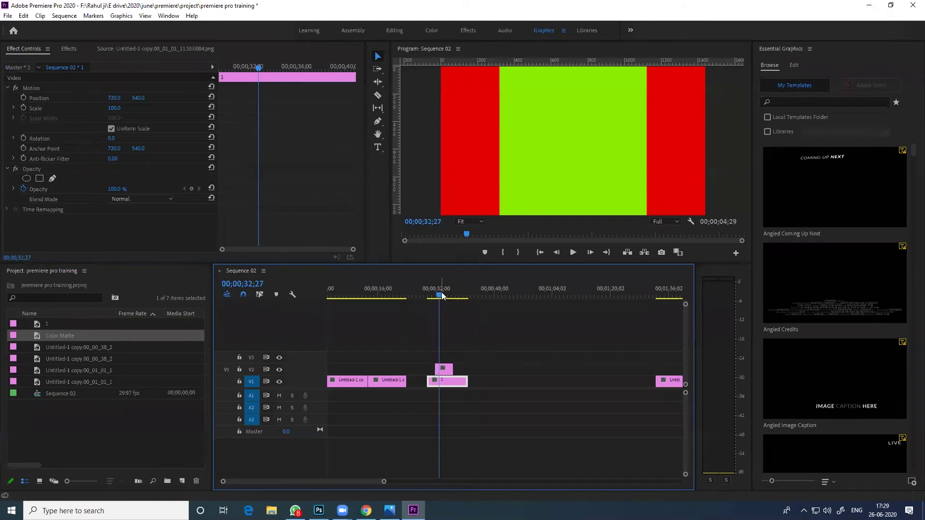
{"action": "left_click", "coordinate": [541, 159]}
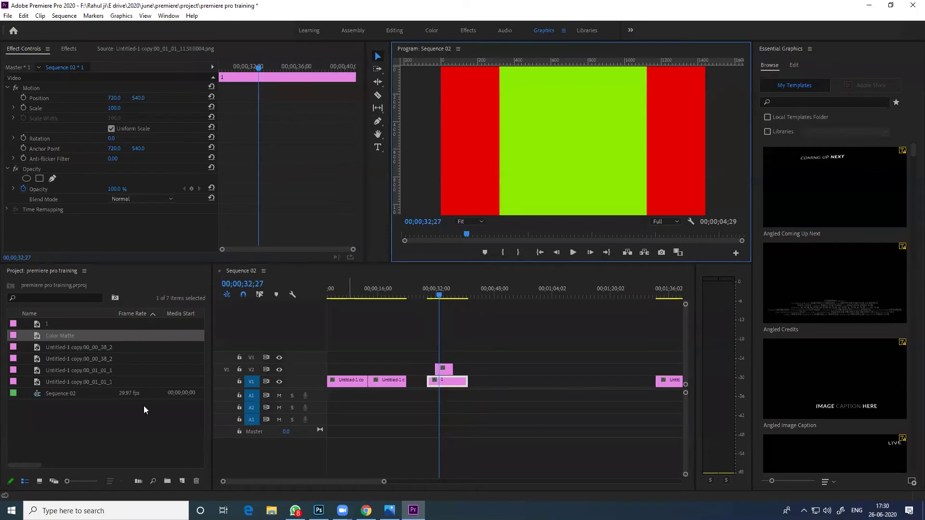
Create a new white colour matte named 'Color Matte' in the Project panel
{"action": "right_click", "coordinate": [86, 422]}
{"action": "mouse_move", "coordinate": [183, 288]}
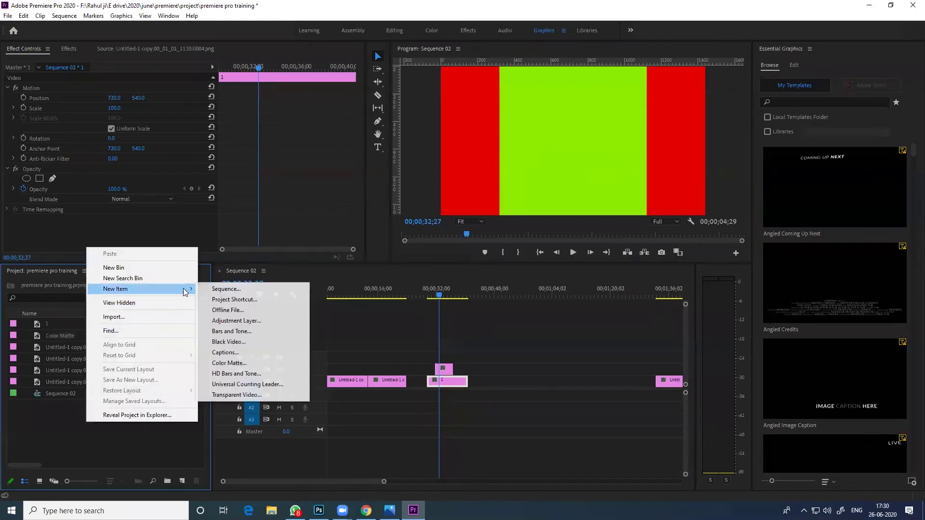
{"action": "left_click", "coordinate": [248, 363]}
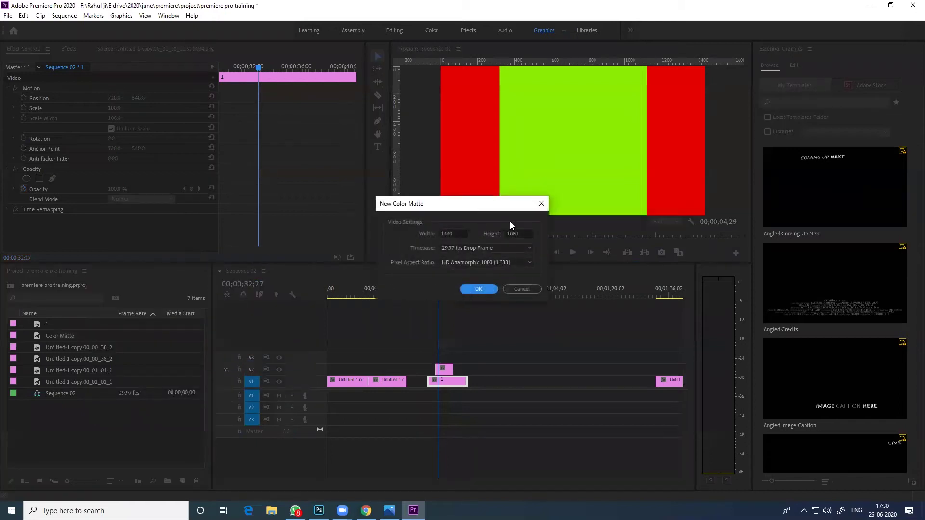
{"action": "left_click_drag", "start_coordinate": [464, 233], "coordinate": [437, 233]}
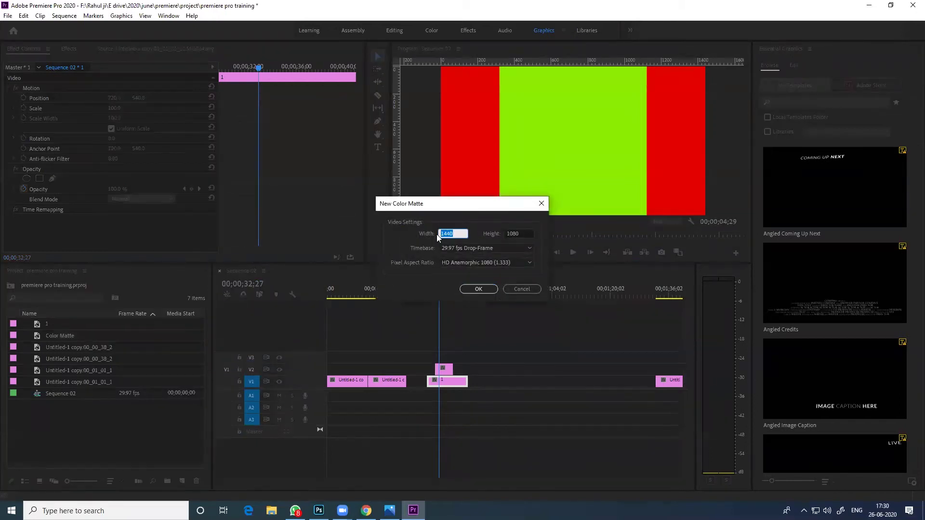
{"action": "key", "text": "Return"}
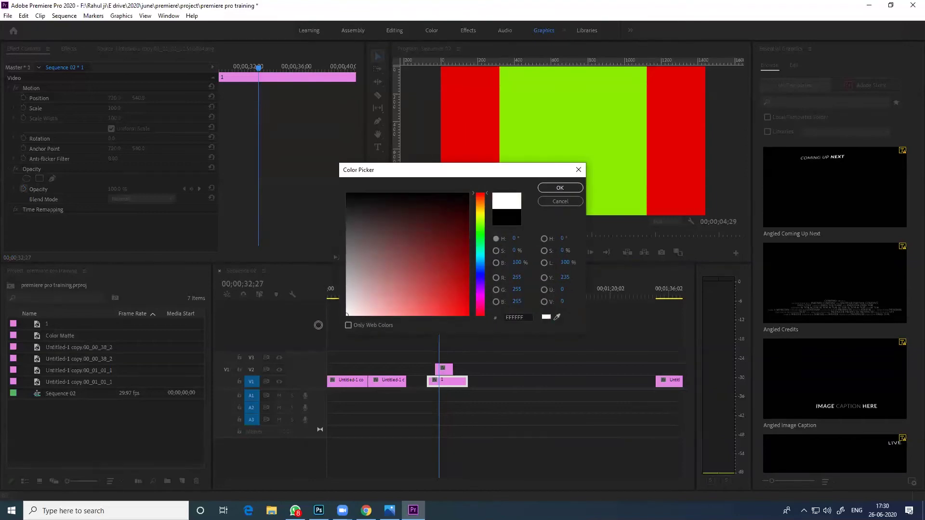
{"action": "left_click", "coordinate": [560, 187]}
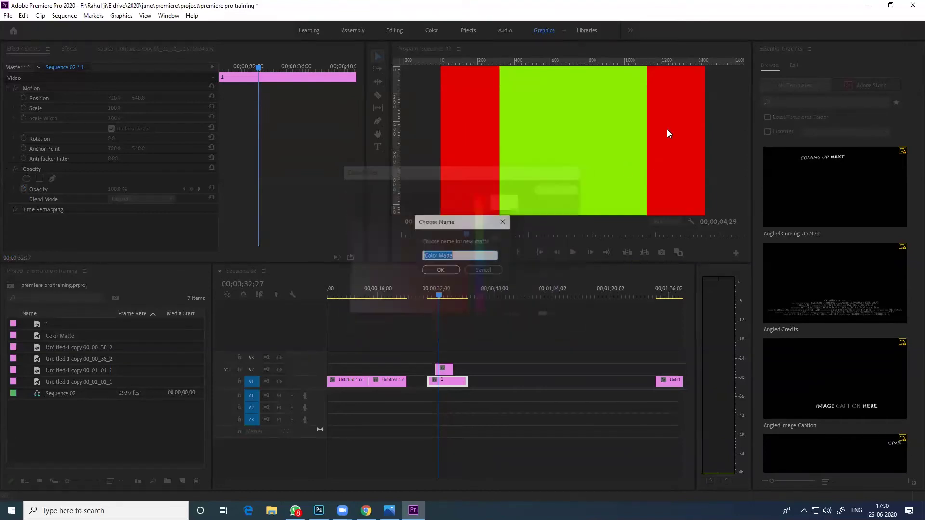
{"action": "left_click", "coordinate": [440, 270]}
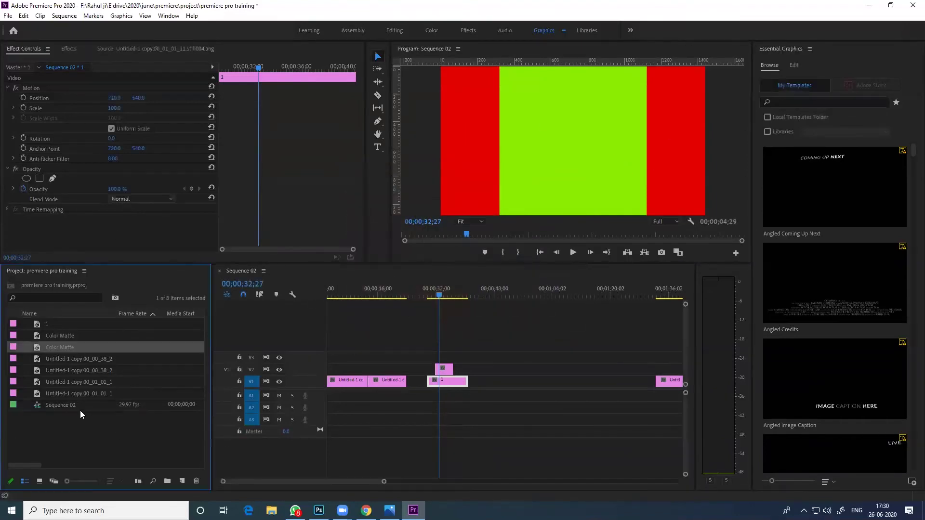
Place the new white matte on V3 and extend the V2 matte's start earlier
{"action": "left_click_drag", "start_coordinate": [57, 350], "coordinate": [433, 357]}
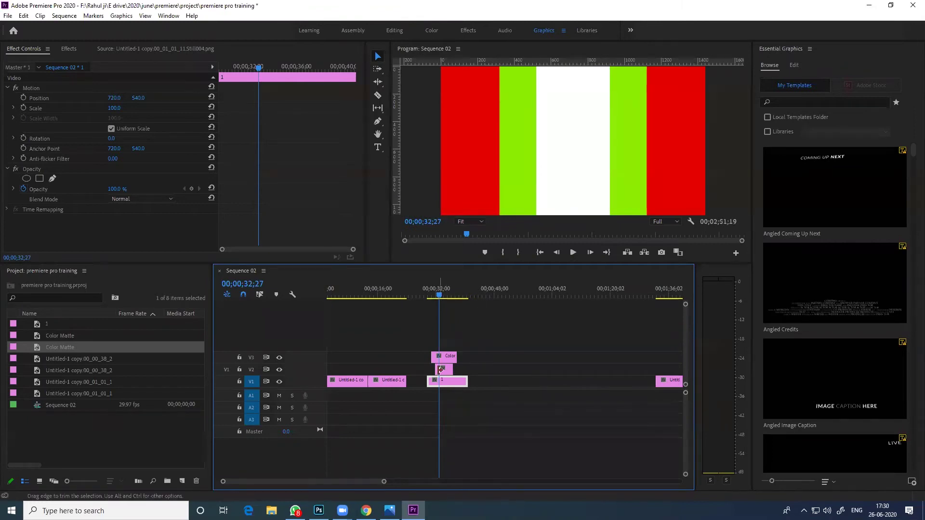
{"action": "left_click_drag", "start_coordinate": [430, 369], "coordinate": [467, 357]}
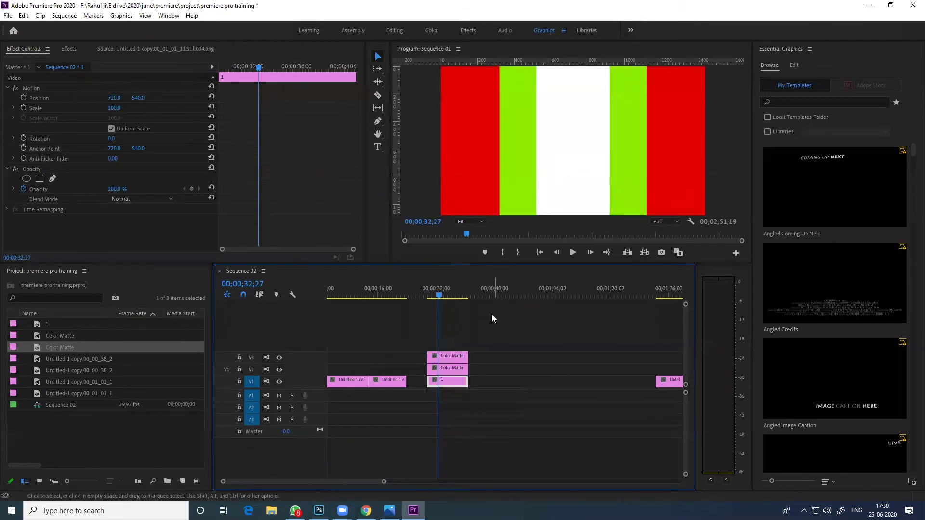
{"action": "double_click", "coordinate": [449, 360]}
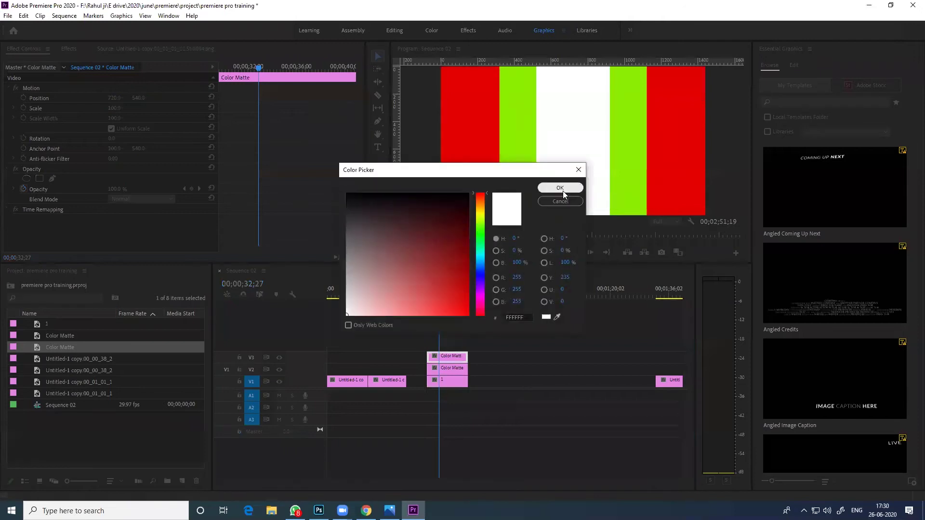
{"action": "left_click", "coordinate": [559, 202]}
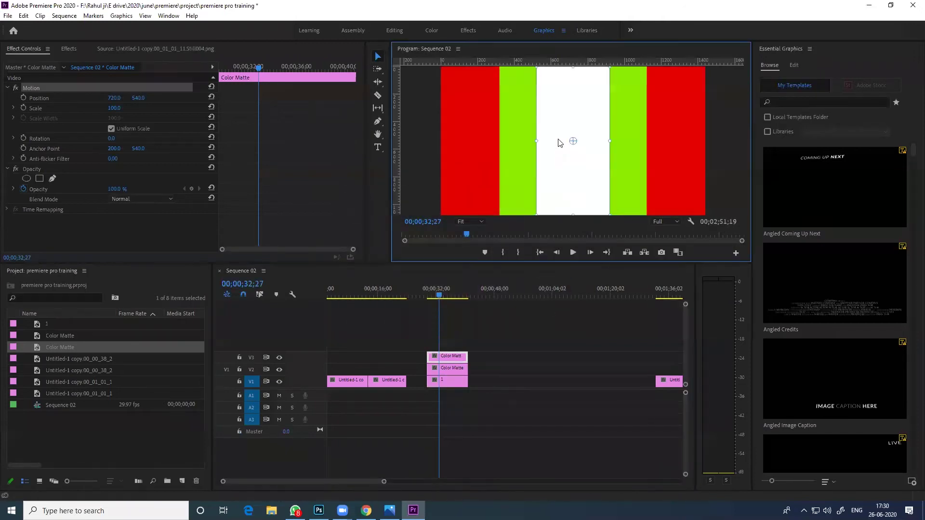
In the Program Monitor, move the white strip left and the green strip right
{"action": "left_click", "coordinate": [441, 371]}
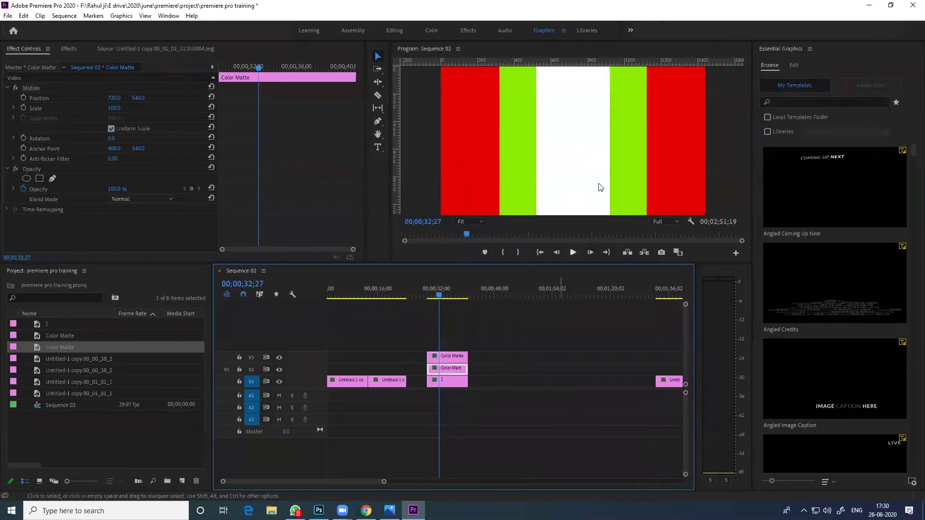
{"action": "left_click", "coordinate": [444, 384]}
{"action": "left_click", "coordinate": [666, 172]}
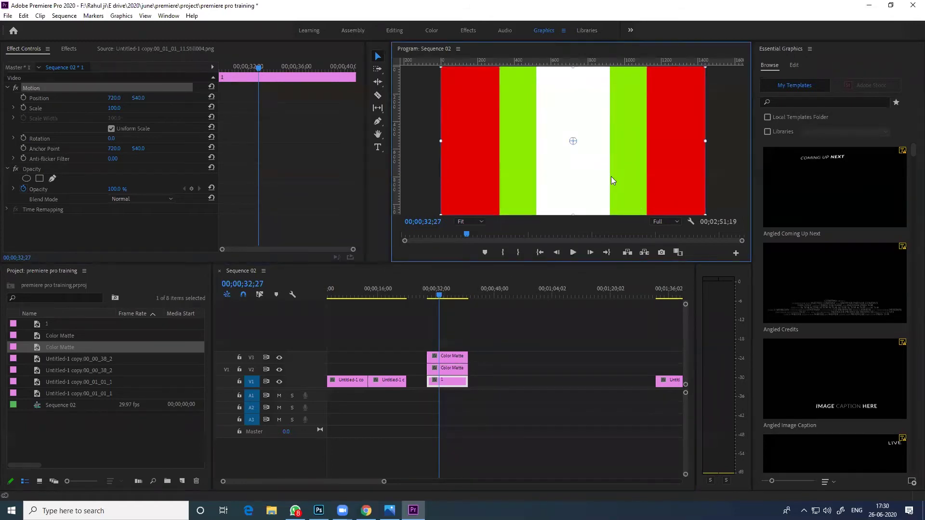
{"action": "left_click", "coordinate": [442, 356]}
{"action": "left_click", "coordinate": [577, 148]}
{"action": "left_click_drag", "start_coordinate": [584, 163], "coordinate": [493, 164]}
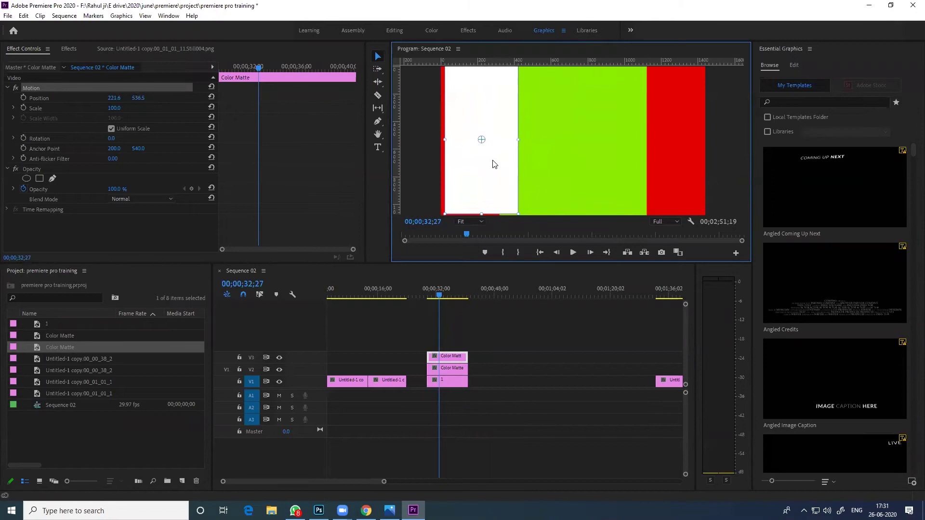
{"action": "left_click", "coordinate": [449, 369]}
{"action": "left_click", "coordinate": [571, 110]}
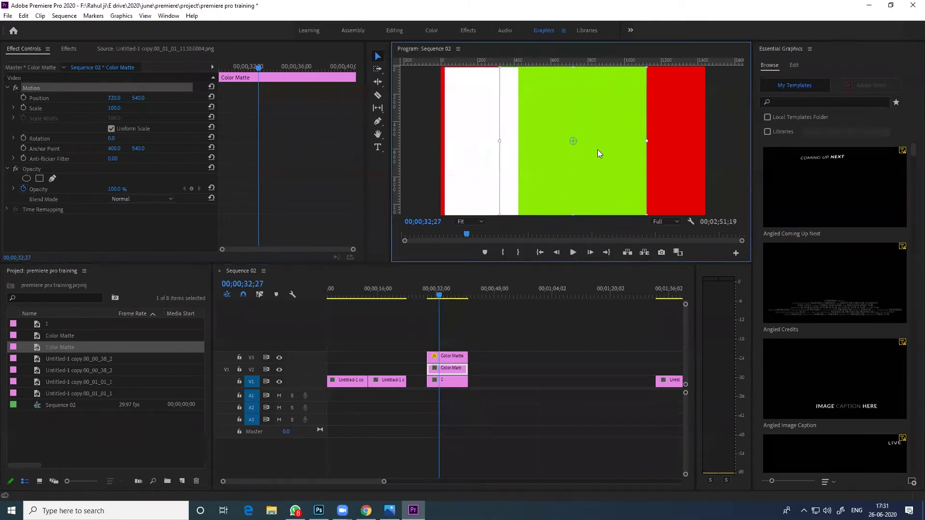
{"action": "left_click_drag", "start_coordinate": [560, 166], "coordinate": [615, 164]}
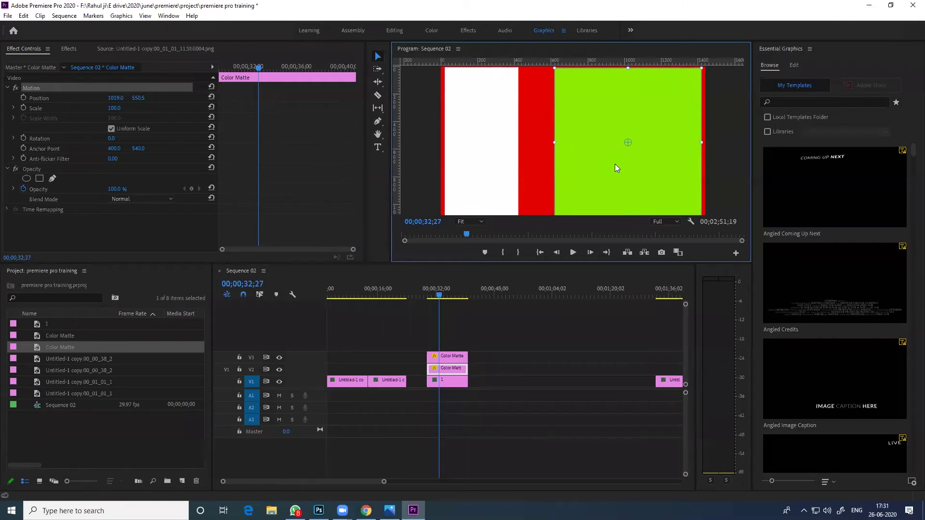
{"action": "left_click", "coordinate": [442, 380]}
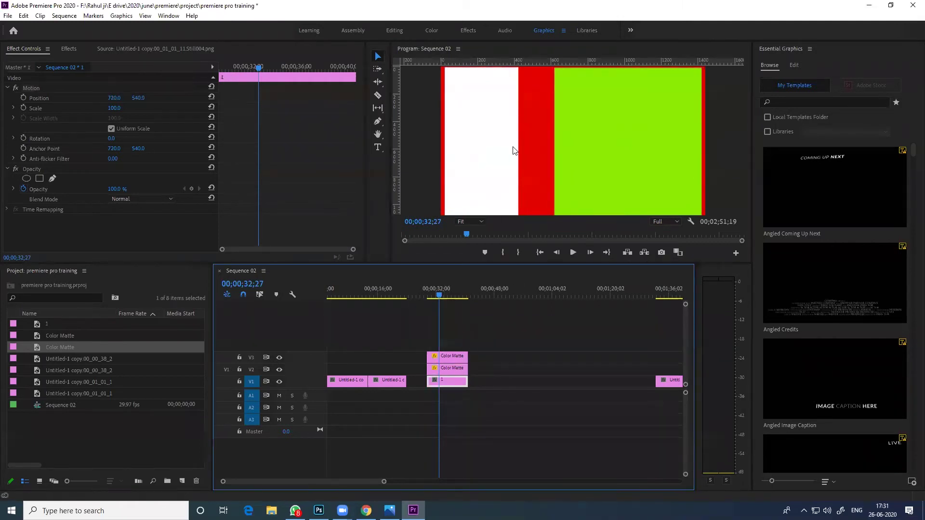
{"action": "left_click", "coordinate": [530, 148]}
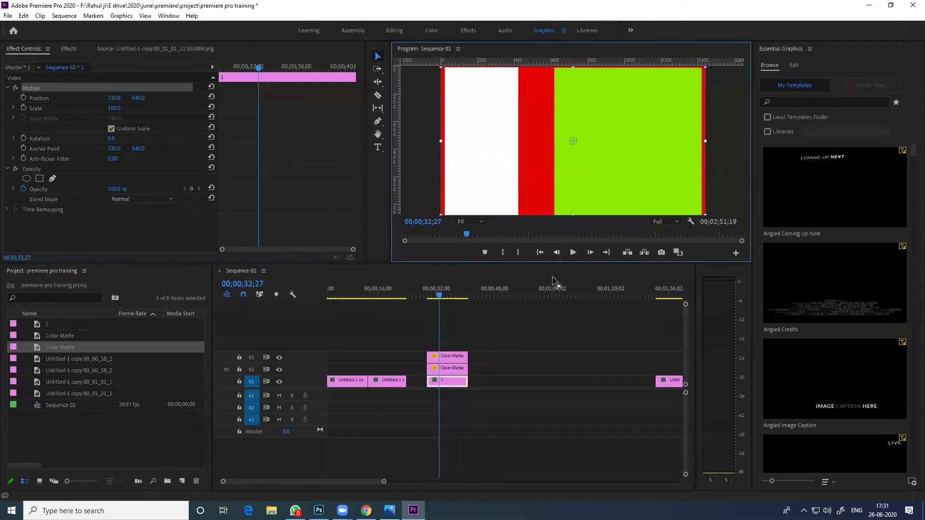
Delete the Color Matte and still clips on V6, V3 and V2 near 00;00;32
{"action": "left_click_drag", "start_coordinate": [489, 345], "coordinate": [456, 369]}
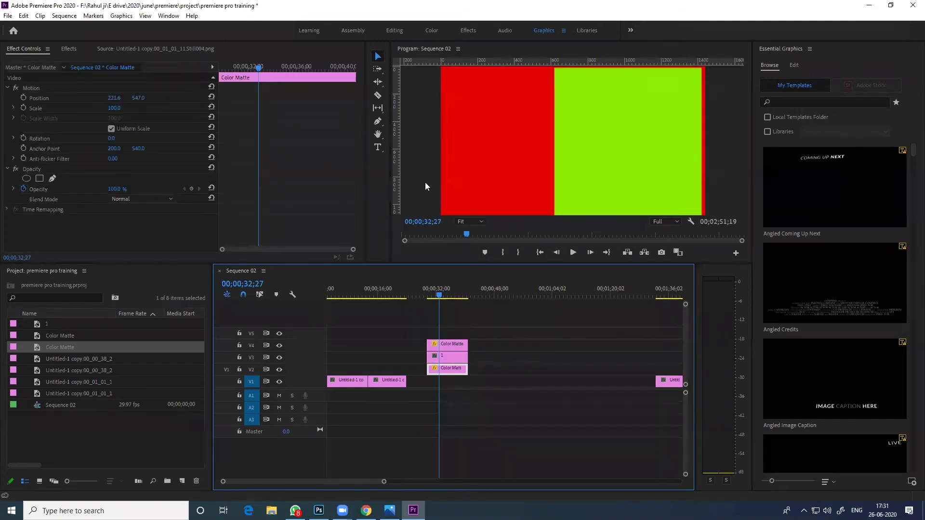
{"action": "mouse_move", "coordinate": [457, 370]}
{"action": "left_mouse_down"}
{"action": "mouse_move", "coordinate": [456, 316]}
{"action": "mouse_move", "coordinate": [450, 360]}
{"action": "left_mouse_up"}
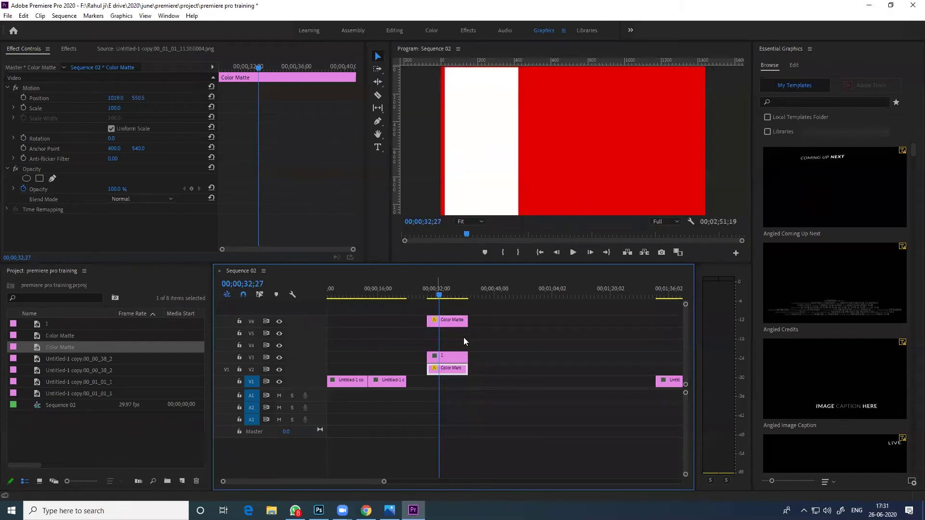
{"action": "left_click_drag", "start_coordinate": [497, 307], "coordinate": [437, 391]}
{"action": "key", "text": "Delete"}
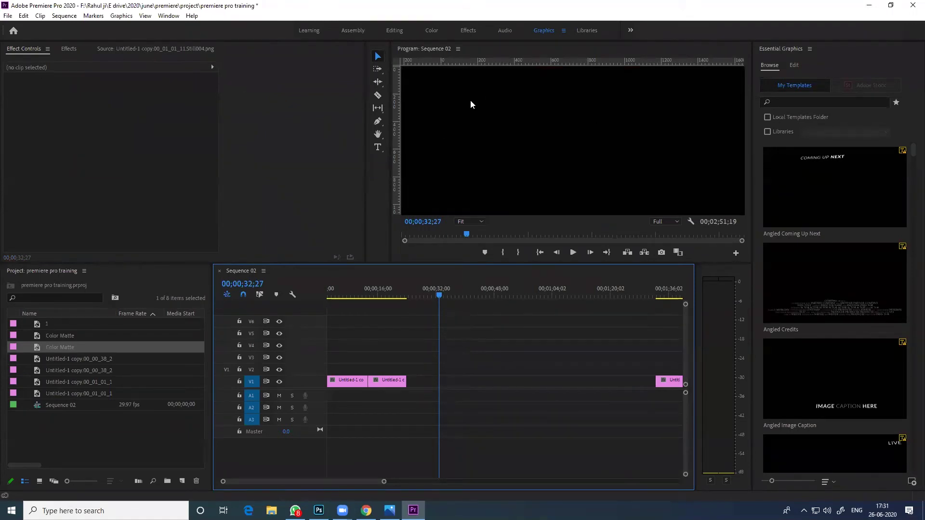
Scrub the sequence from 00;00;07;16 to preview the headline frames
{"action": "scroll", "coordinate": [334, 299], "scroll_direction": "up", "scroll_amount": 1}
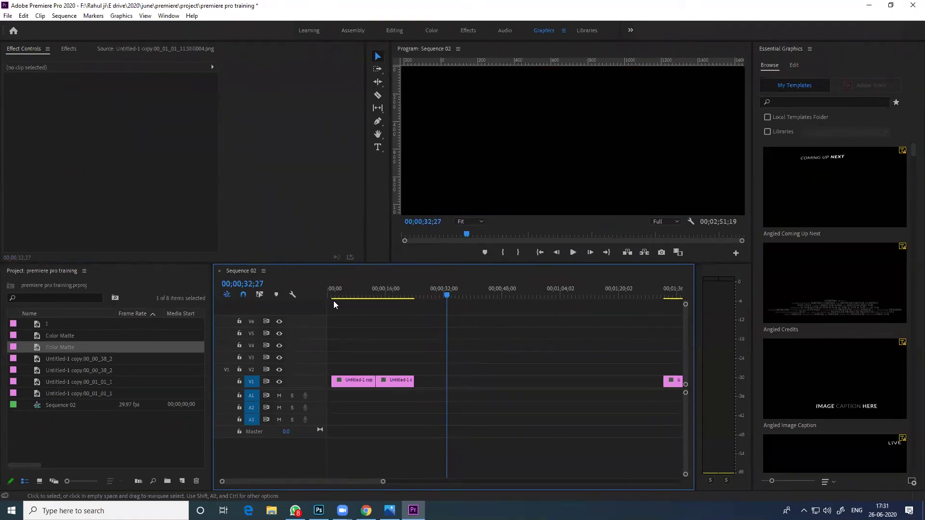
{"action": "left_click", "coordinate": [355, 291]}
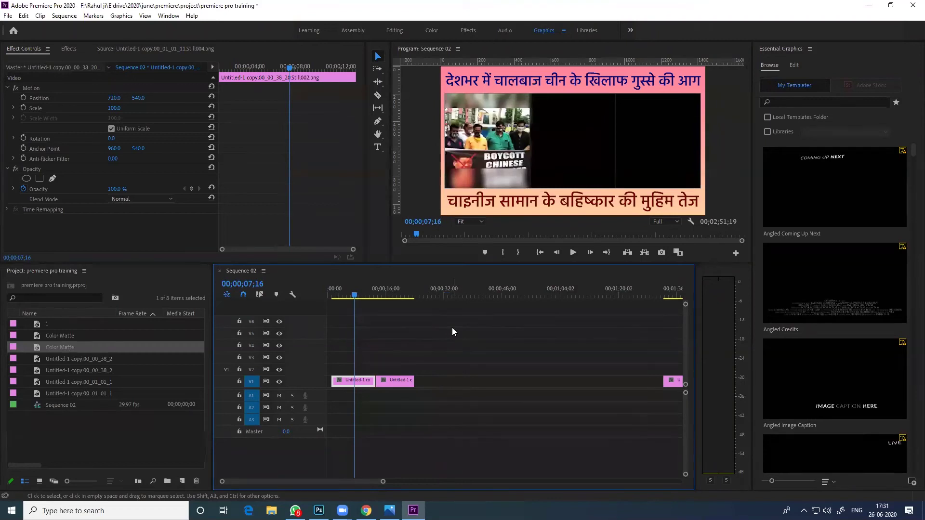
{"action": "mouse_move", "coordinate": [353, 297]}
{"action": "left_mouse_down"}
{"action": "mouse_move", "coordinate": [337, 295]}
{"action": "mouse_move", "coordinate": [409, 304]}
{"action": "mouse_move", "coordinate": [365, 308]}
{"action": "left_mouse_up"}
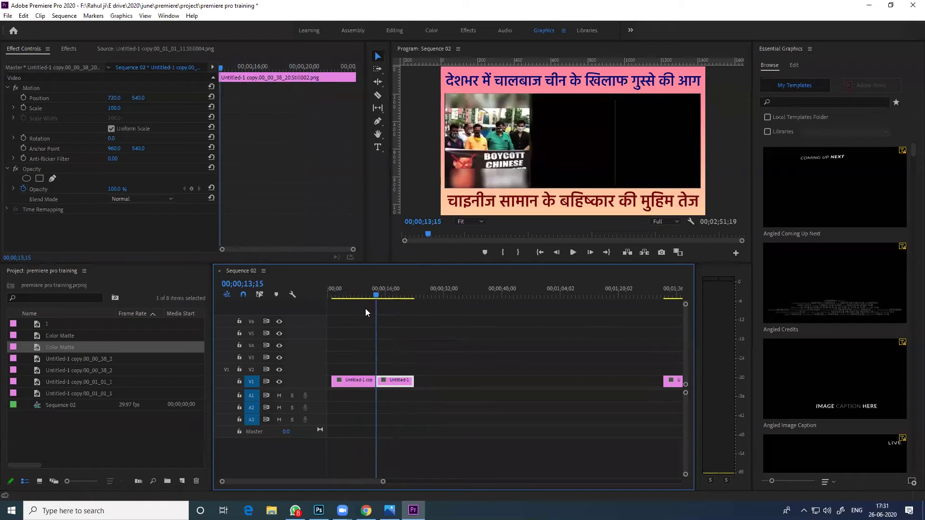
Import videoplayback.mp4 from the data folder with Ctrl+I
{"action": "left_click", "coordinate": [90, 437]}
{"action": "key", "text": "ctrl+i"}
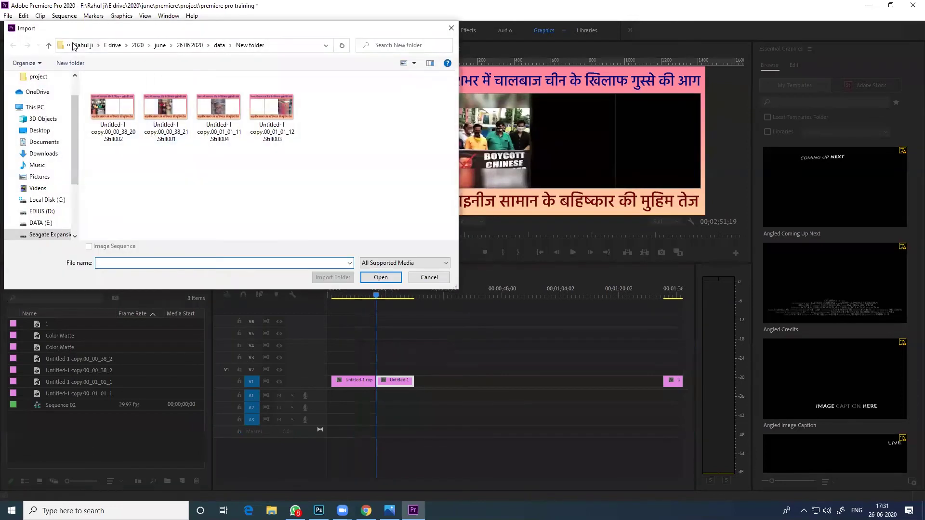
{"action": "left_click", "coordinate": [83, 44]}
{"action": "double_click", "coordinate": [225, 108]}
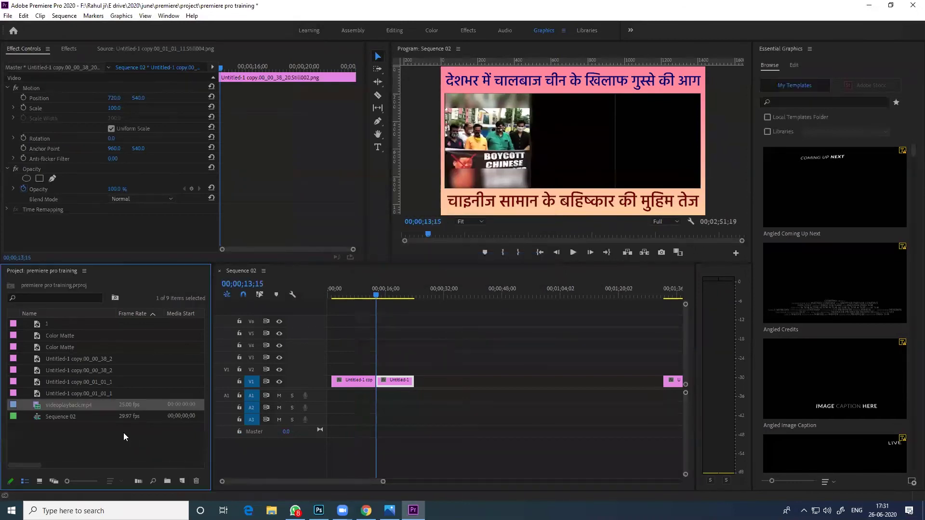
Place videoplayback.mp4 in the sequence around 00;00;38 and delete its audio
{"action": "left_click_drag", "start_coordinate": [55, 407], "coordinate": [470, 381]}
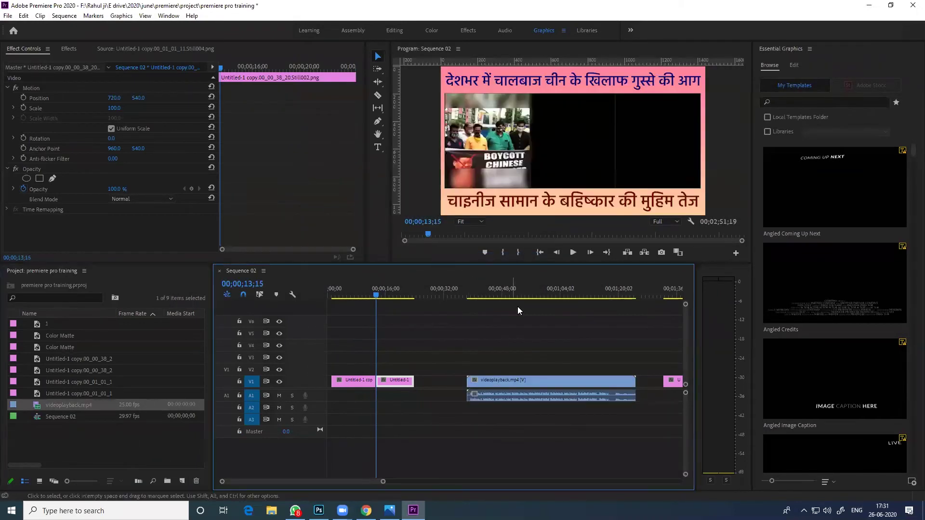
{"action": "left_click", "coordinate": [483, 294]}
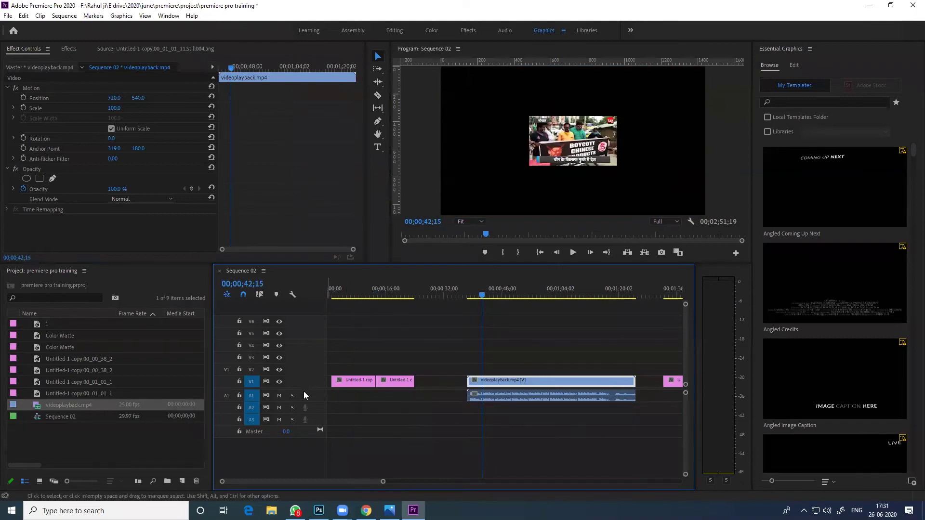
{"action": "left_click", "coordinate": [522, 400]}
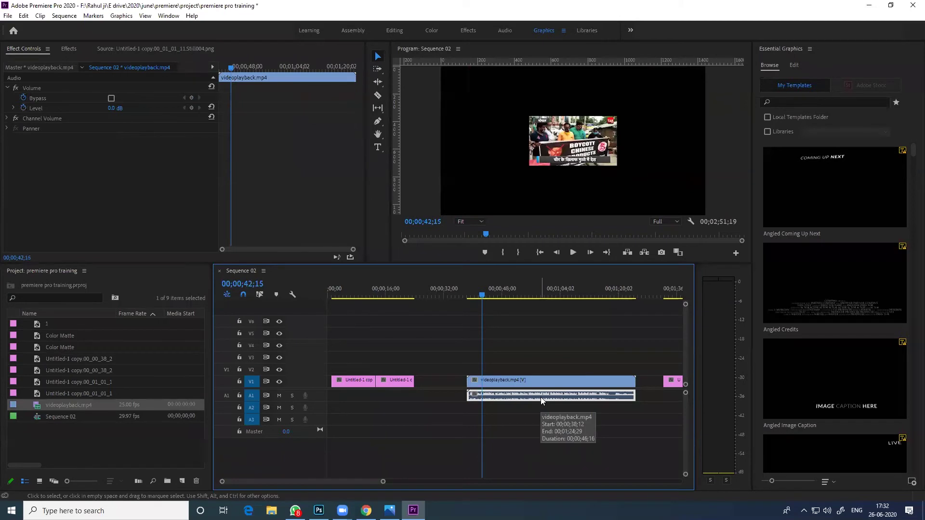
{"action": "key", "text": "Delete"}
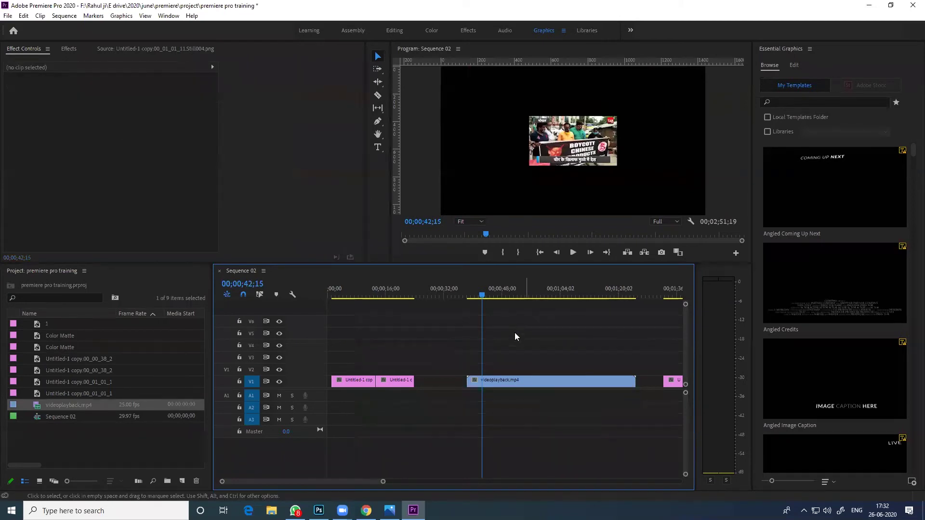
Scale the videoplayback.mp4 clip up to 306.3 so it fills the frame
{"action": "left_click", "coordinate": [478, 289]}
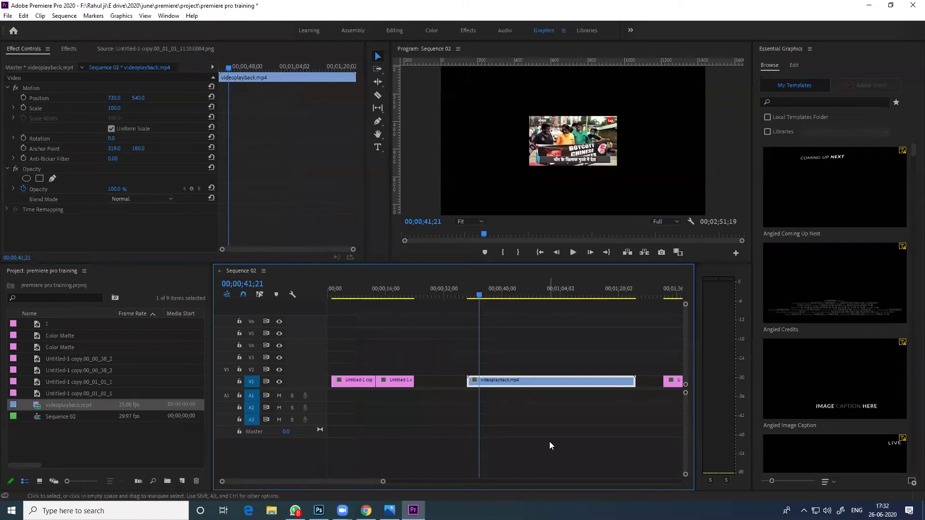
{"action": "left_click", "coordinate": [568, 142]}
{"action": "left_click", "coordinate": [603, 157]}
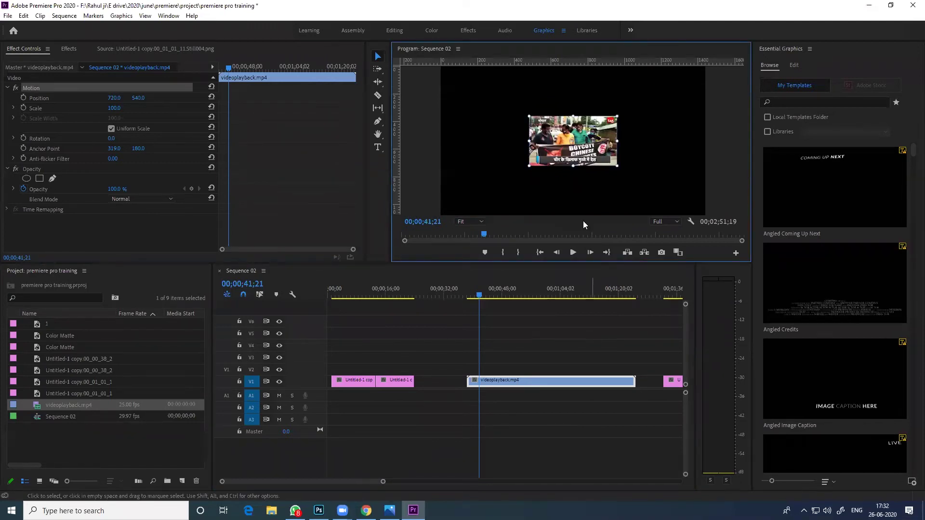
{"action": "left_click_drag", "start_coordinate": [572, 167], "coordinate": [582, 215]}
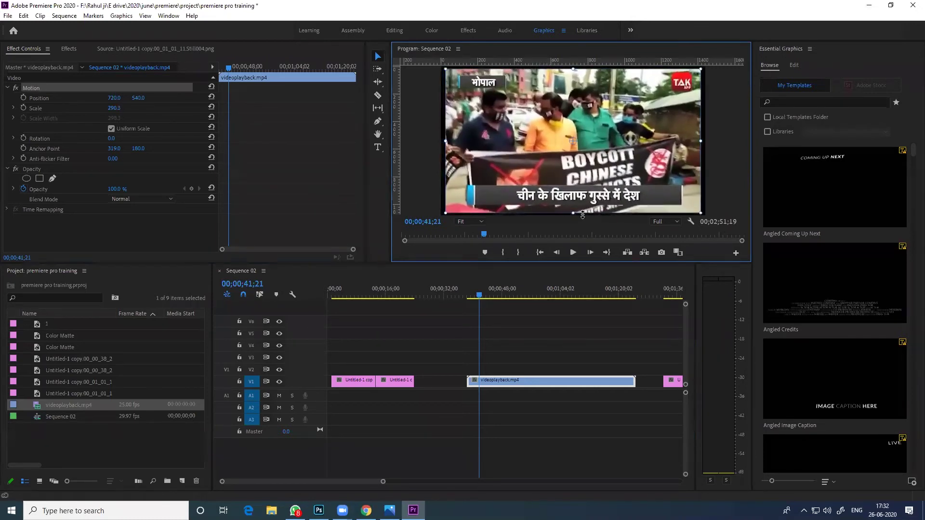
{"action": "left_click", "coordinate": [539, 323]}
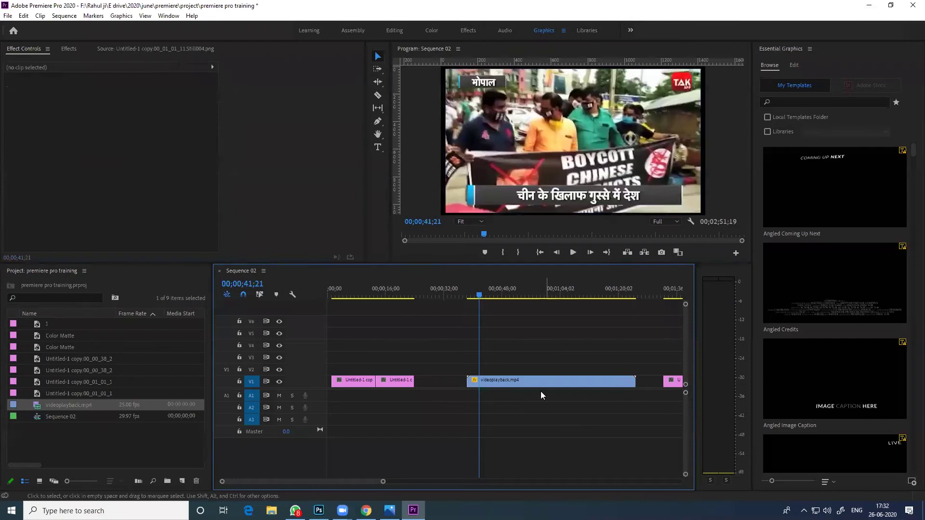
{"action": "left_click", "coordinate": [527, 382]}
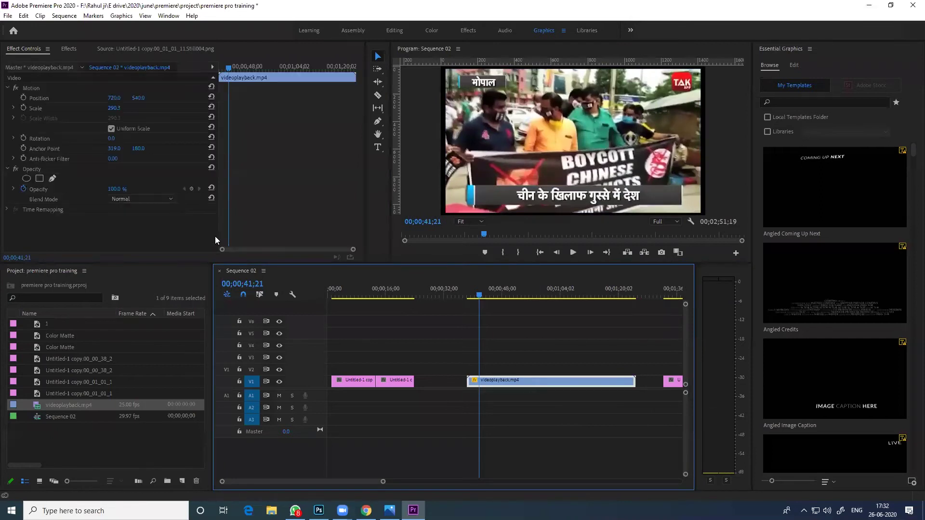
{"action": "mouse_move", "coordinate": [109, 108]}
{"action": "left_mouse_down"}
{"action": "mouse_move", "coordinate": [207, 108]}
{"action": "mouse_move", "coordinate": [110, 108]}
{"action": "left_mouse_up"}
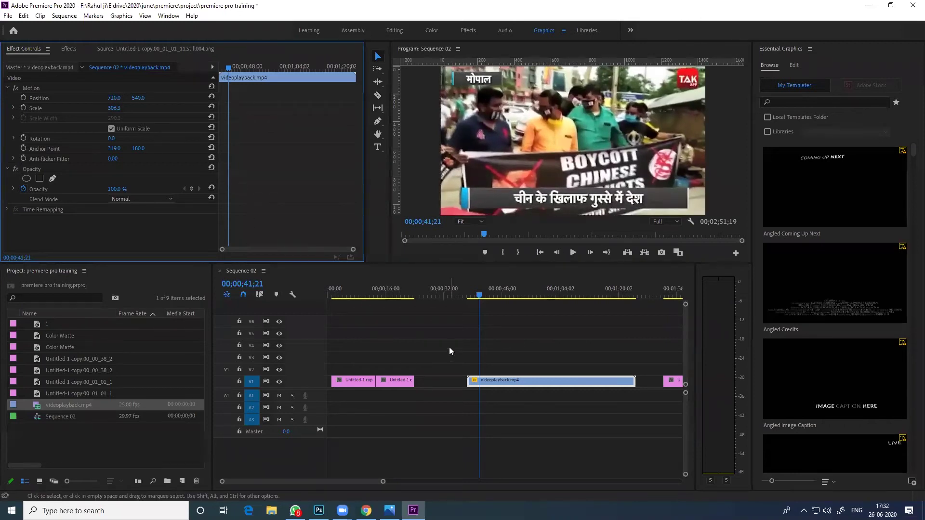
Scrub through the enlarged clip around 00;00;53 to check its framing
{"action": "left_click_drag", "start_coordinate": [485, 292], "coordinate": [477, 294]}
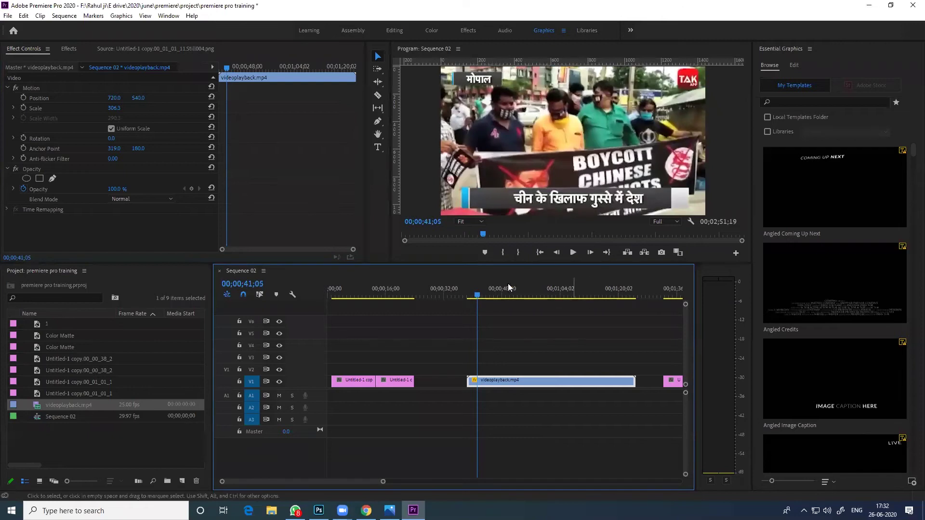
{"action": "left_click_drag", "start_coordinate": [477, 295], "coordinate": [518, 307]}
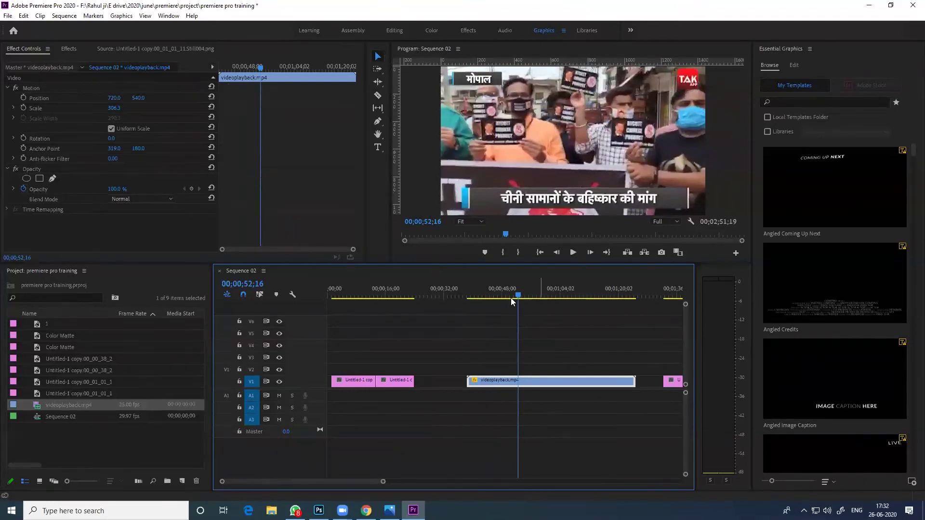
{"action": "left_click", "coordinate": [520, 296]}
{"action": "left_click_drag", "start_coordinate": [522, 296], "coordinate": [573, 302]}
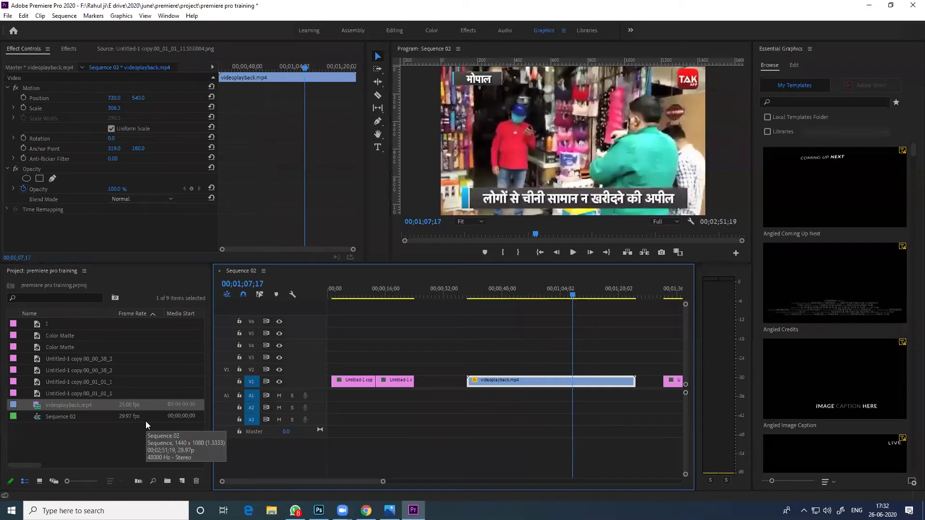
Open videoplayback.mp4 in the Source Monitor and scrub to around 00:00:33
{"action": "left_click", "coordinate": [40, 450]}
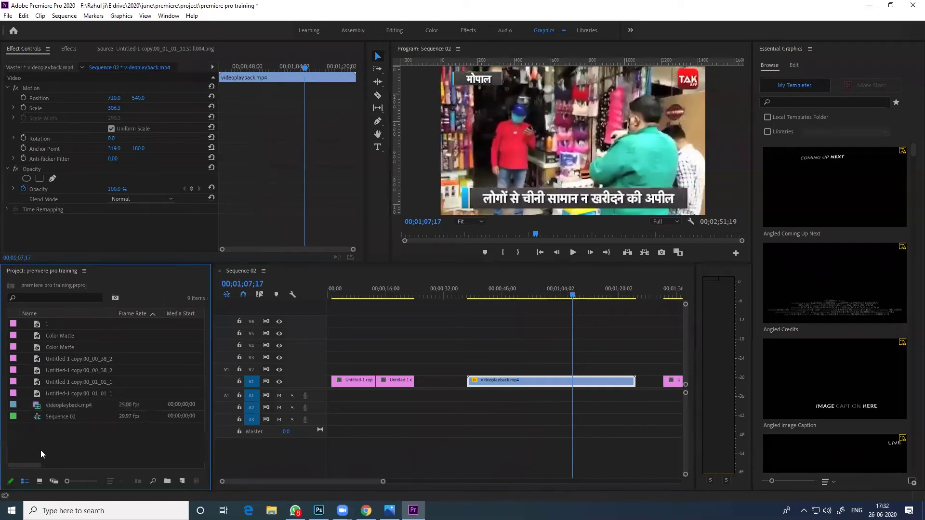
{"action": "left_click", "coordinate": [56, 406]}
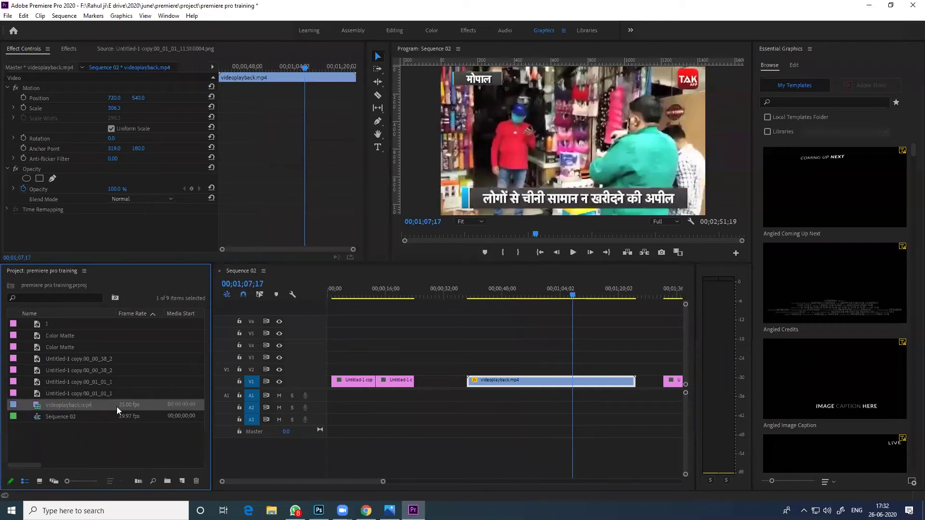
{"action": "left_click", "coordinate": [88, 408]}
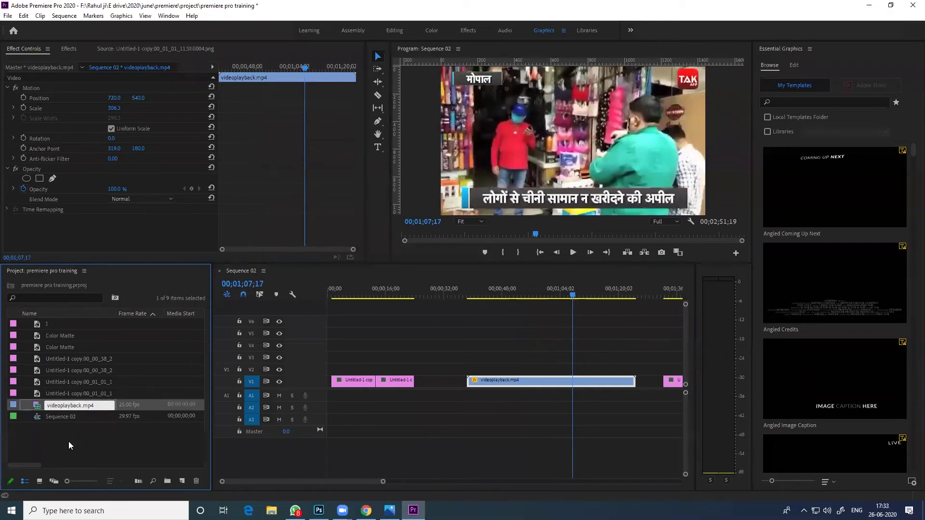
{"action": "double_click", "coordinate": [61, 407]}
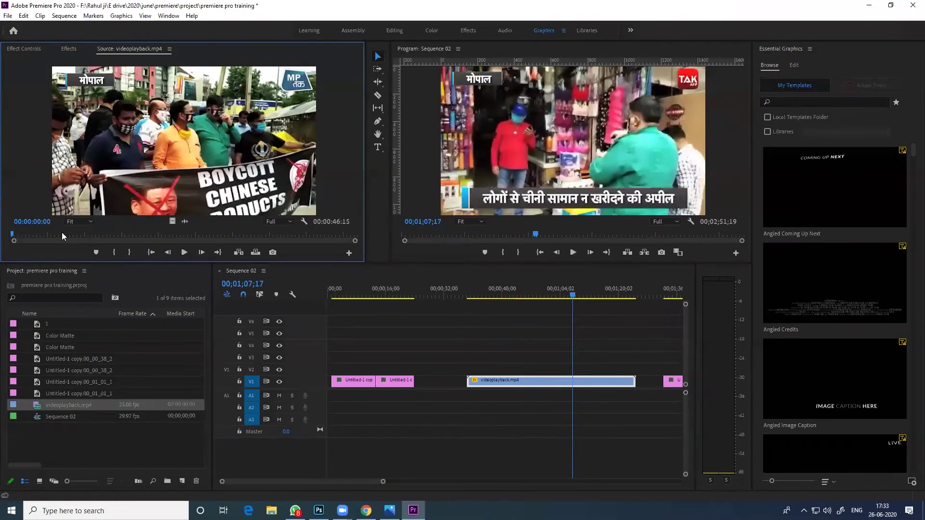
{"action": "left_click_drag", "start_coordinate": [67, 234], "coordinate": [173, 239]}
{"action": "left_click_drag", "start_coordinate": [241, 234], "coordinate": [260, 235]}
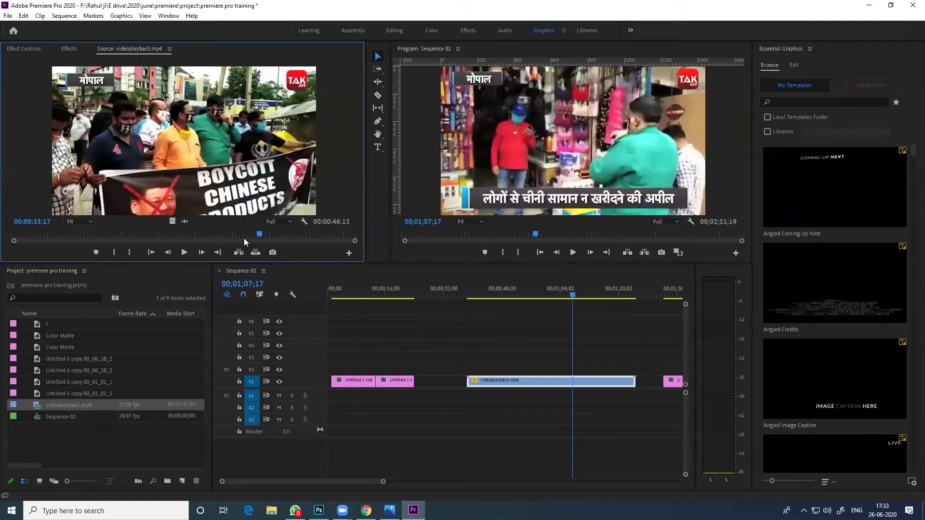
Mark an in point at 00:00:33:16 and an out point at 00:00:39:24
{"action": "key", "text": "Left"}
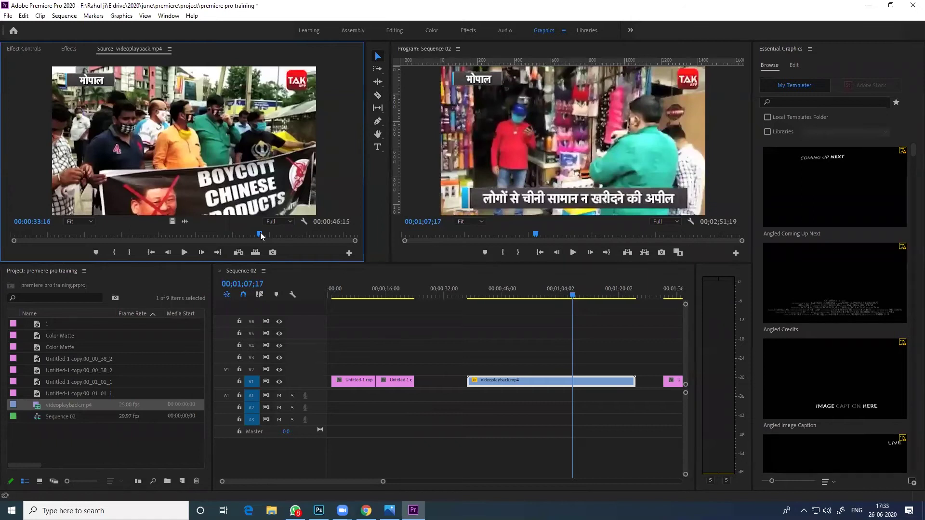
{"action": "key", "text": "i"}
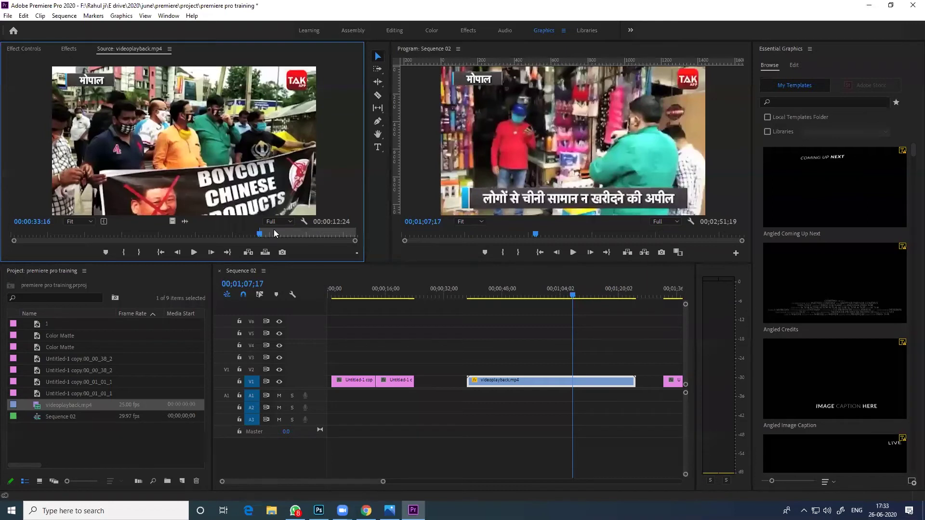
{"action": "left_click", "coordinate": [308, 234]}
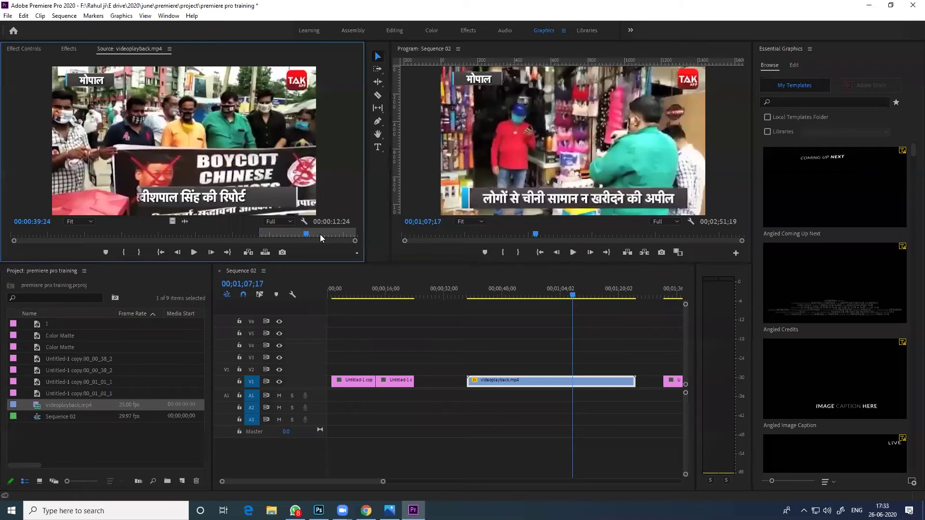
{"action": "key", "text": "o"}
Place the marked range as video-only and audio-only clips, then delete both
{"action": "left_click_drag", "start_coordinate": [173, 222], "coordinate": [494, 356]}
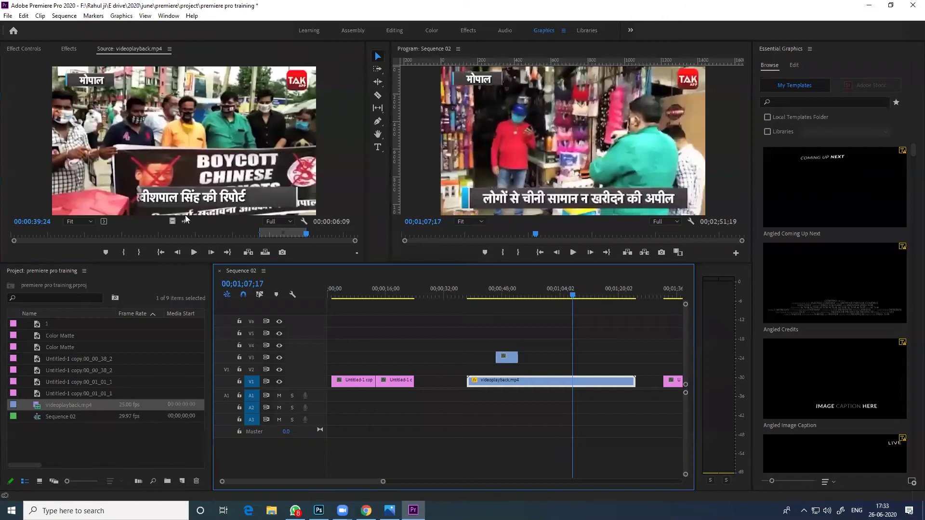
{"action": "left_click_drag", "start_coordinate": [183, 221], "coordinate": [514, 408]}
{"action": "left_click", "coordinate": [509, 360]}
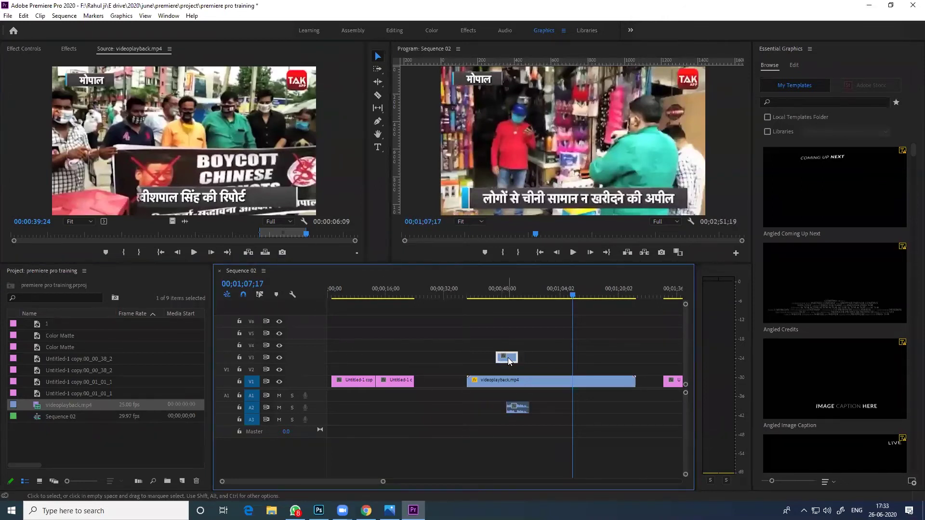
{"action": "key", "text": "Delete"}
{"action": "left_click", "coordinate": [516, 410]}
{"action": "key", "text": "Delete"}
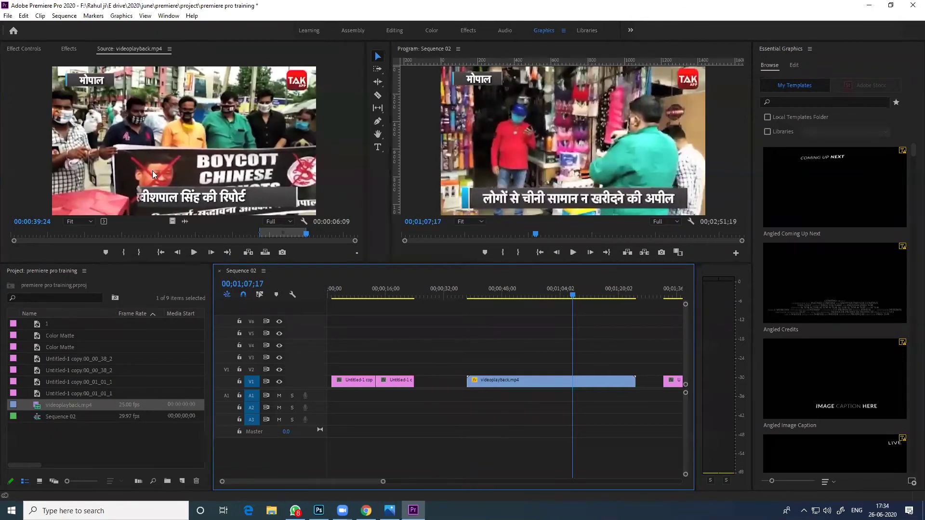
Place the marked section on V2, then delete its clip and leftover A2 audio
{"action": "left_click_drag", "start_coordinate": [179, 143], "coordinate": [545, 370]}
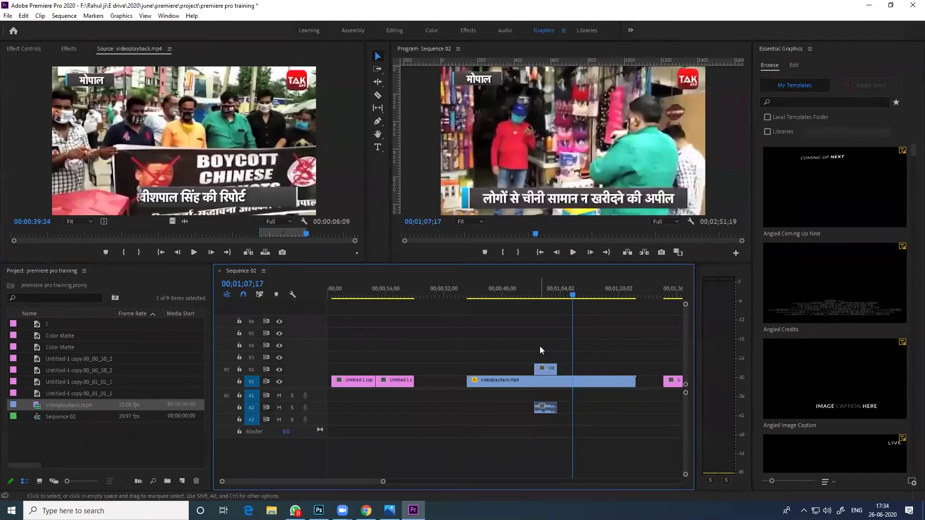
{"action": "left_click", "coordinate": [545, 369]}
{"action": "key", "text": "Delete"}
{"action": "left_click", "coordinate": [550, 408]}
{"action": "key", "text": "Delete"}
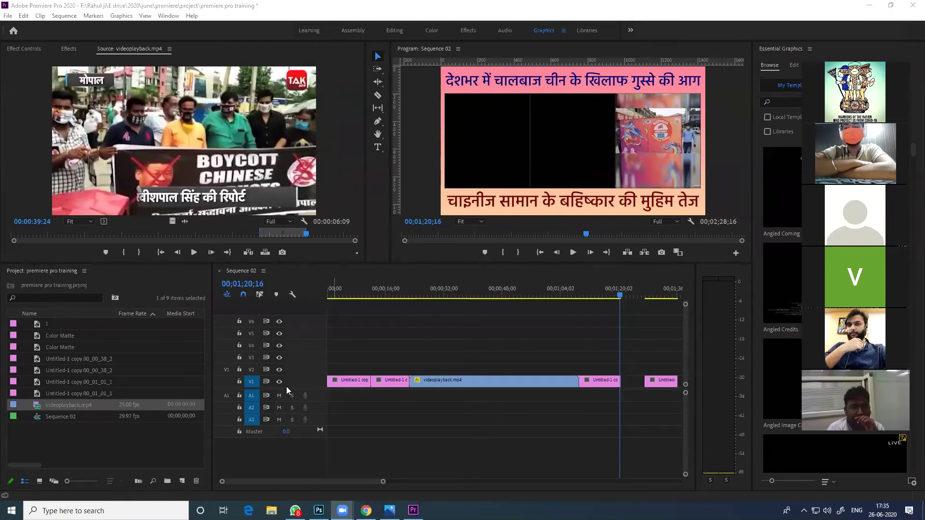
Drag the videoplayback.mp4 clip from V1 up to V6 and above
{"action": "left_click", "coordinate": [474, 381]}
{"action": "left_click_drag", "start_coordinate": [474, 380], "coordinate": [481, 302]}
{"action": "left_click", "coordinate": [386, 383]}
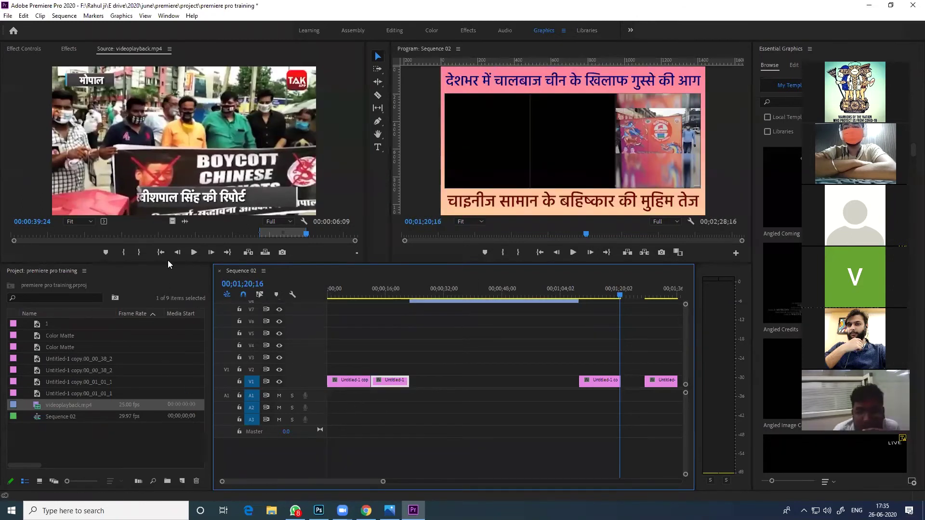
{"action": "left_click_drag", "start_coordinate": [185, 221], "coordinate": [381, 392]}
Open the track header menu looking for Add Track, then dismiss it
{"action": "right_click", "coordinate": [296, 329]}
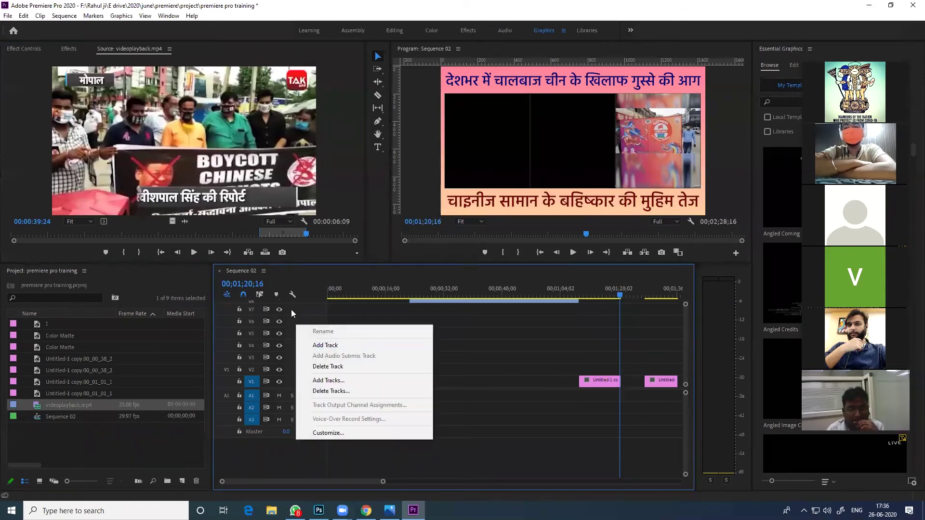
{"action": "right_click", "coordinate": [293, 307]}
{"action": "right_click", "coordinate": [293, 307]}
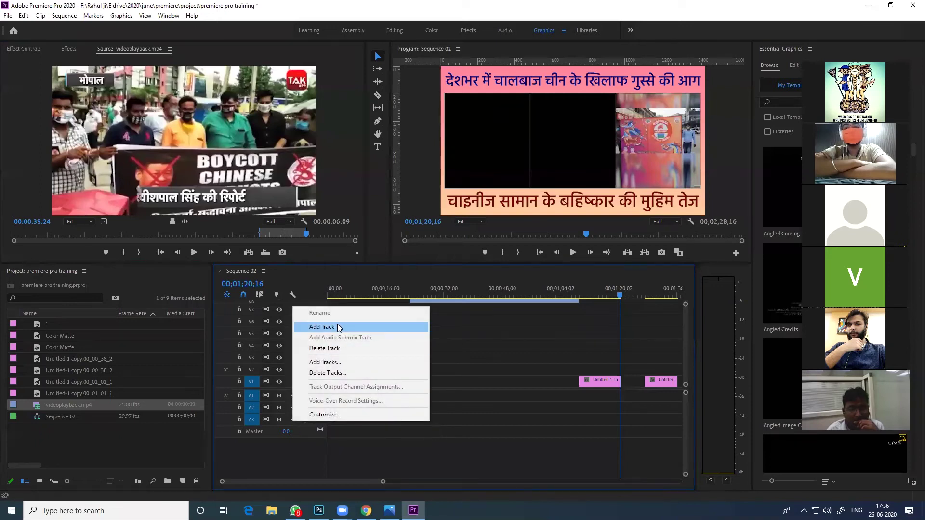
{"action": "left_click", "coordinate": [561, 347]}
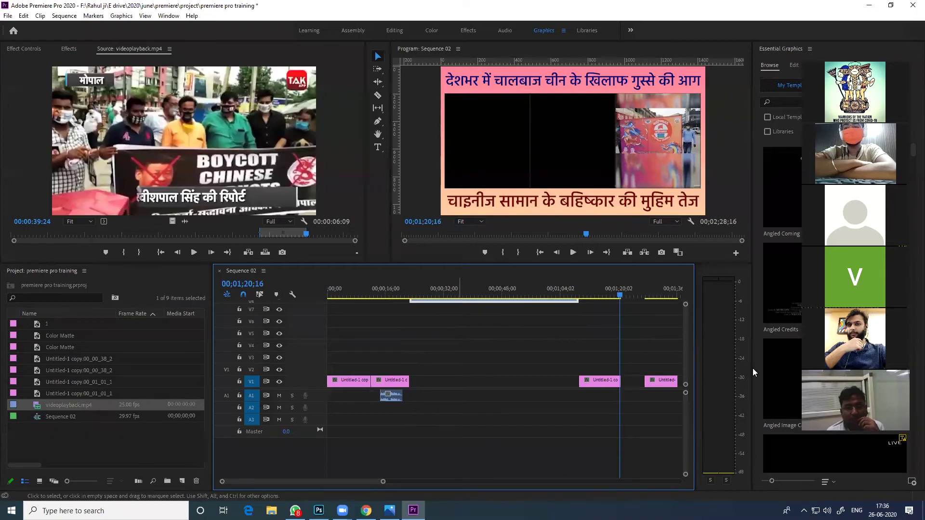
Move the videoplayback.mp4 clip down through V5 and settle it on V3
{"action": "left_click_drag", "start_coordinate": [687, 335], "coordinate": [686, 314]}
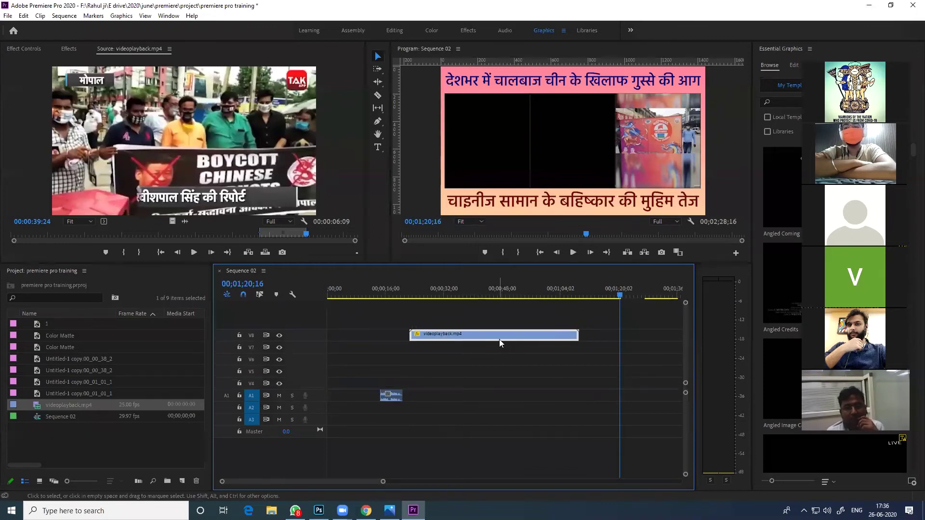
{"action": "scroll", "coordinate": [499, 318], "scroll_direction": "down", "scroll_amount": 3}
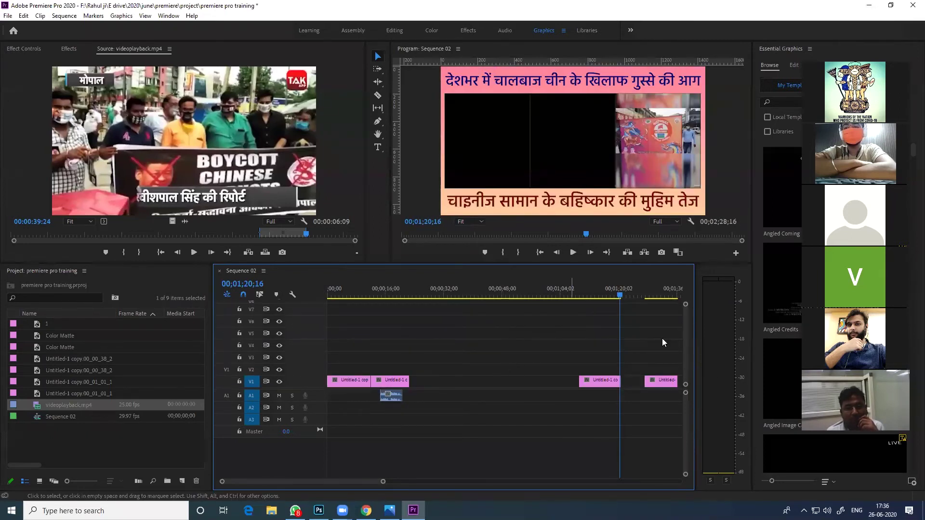
{"action": "left_click_drag", "start_coordinate": [683, 334], "coordinate": [685, 315]}
{"action": "left_click_drag", "start_coordinate": [481, 328], "coordinate": [482, 377]}
{"action": "scroll", "coordinate": [665, 360], "scroll_direction": "right", "scroll_amount": 1}
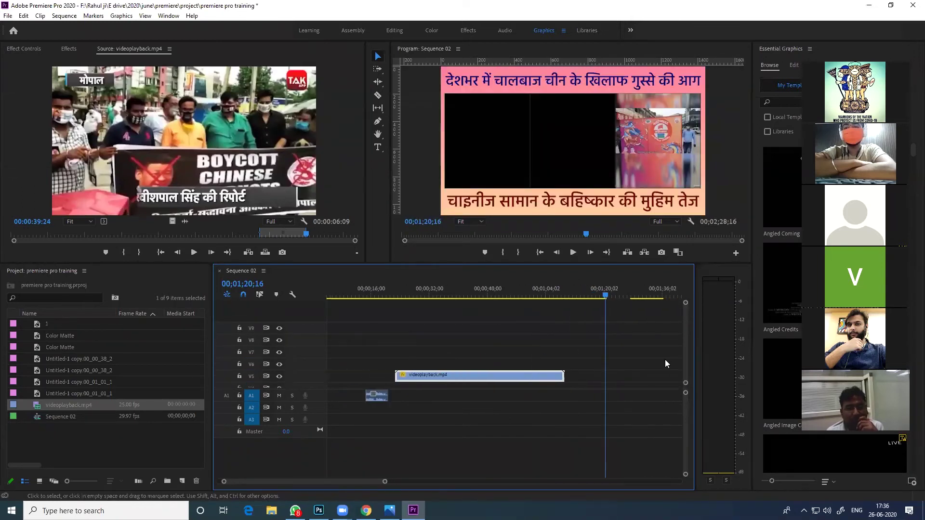
{"action": "scroll", "coordinate": [665, 360], "scroll_direction": "left", "scroll_amount": 1}
{"action": "left_click_drag", "start_coordinate": [686, 344], "coordinate": [685, 361]}
{"action": "left_click_drag", "start_coordinate": [503, 336], "coordinate": [499, 359]}
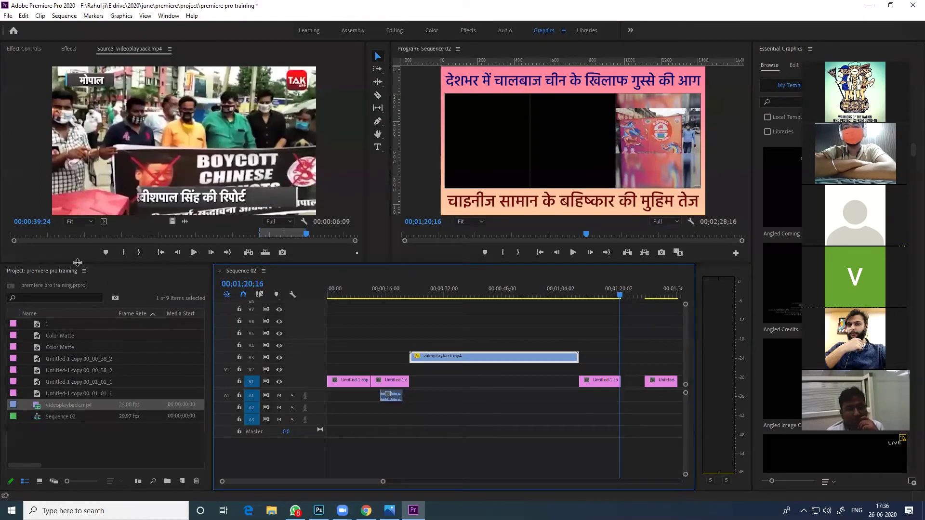
Apply the Wipe transition to the start of the videoplayback clip on V3
{"action": "left_click", "coordinate": [69, 49]}
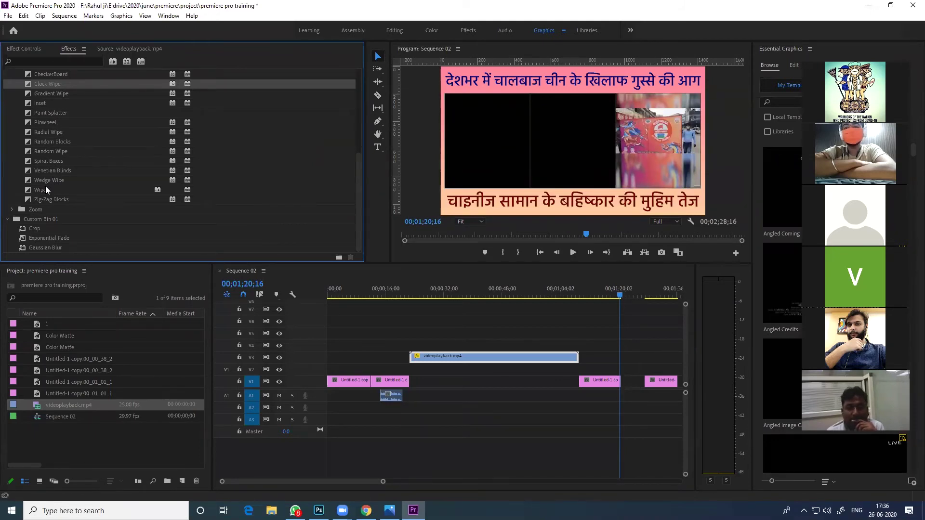
{"action": "left_click_drag", "start_coordinate": [41, 189], "coordinate": [411, 359]}
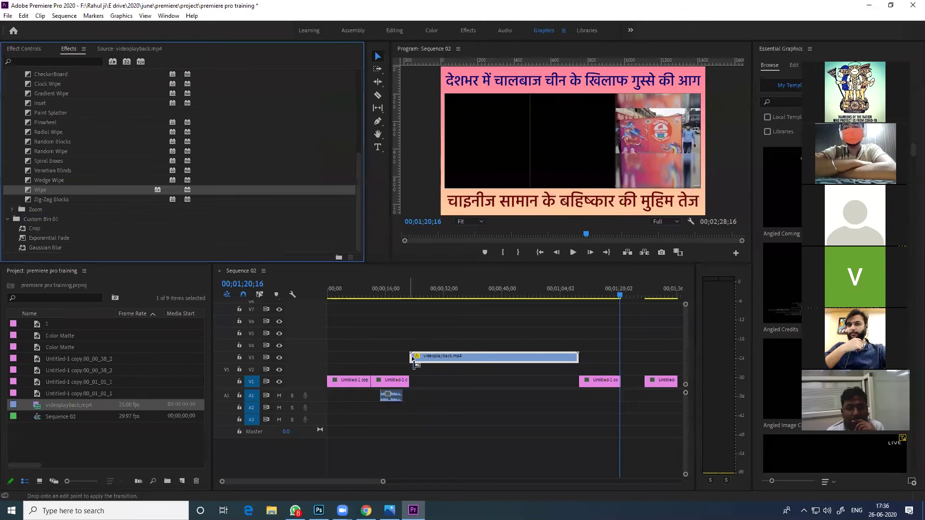
{"action": "left_click_drag", "start_coordinate": [419, 295], "coordinate": [409, 298]}
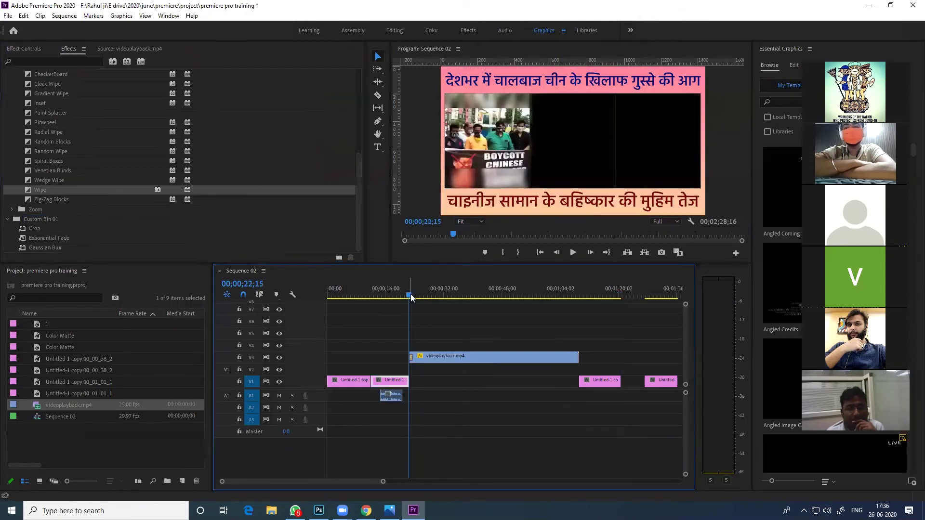
Preview the wipe, then move the videoplayback clip onto V1 between the pink clips
{"action": "key", "text": "space"}
{"action": "key", "text": "space"}
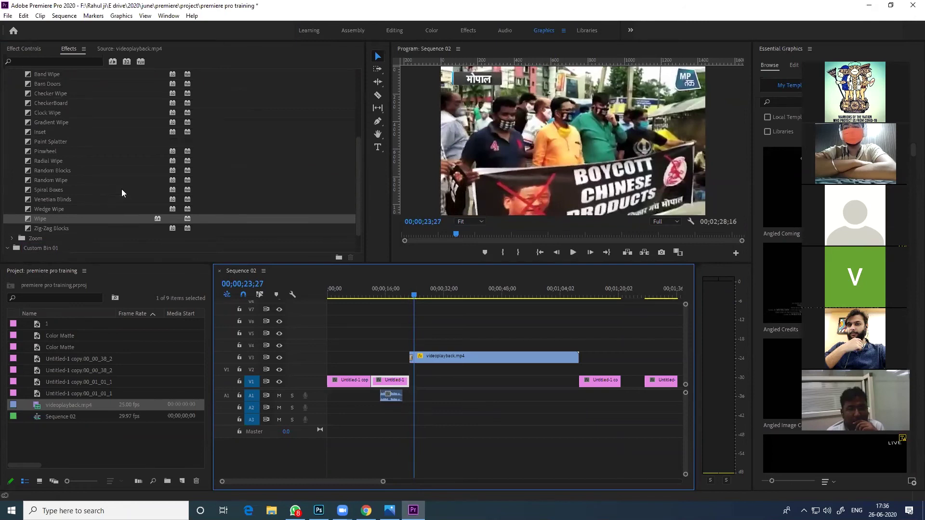
{"action": "scroll", "coordinate": [97, 174], "scroll_direction": "up", "scroll_amount": 3}
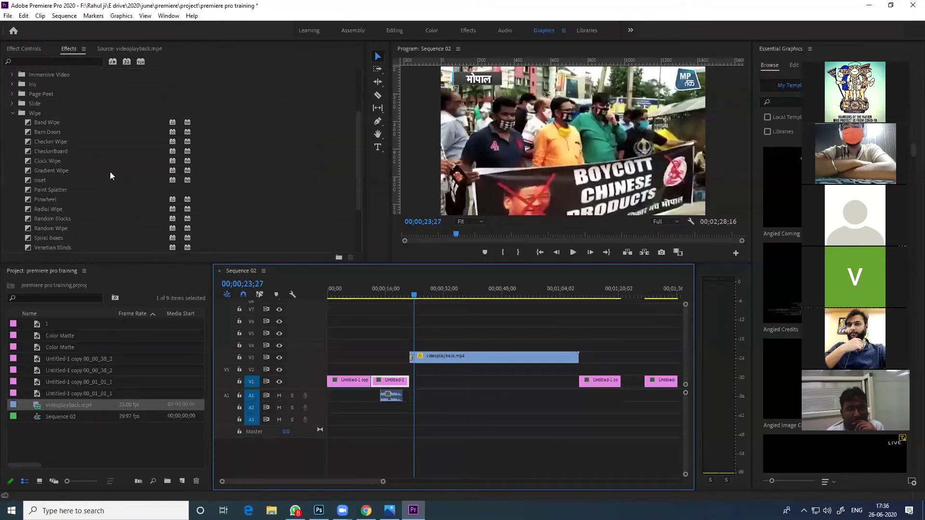
{"action": "scroll", "coordinate": [138, 178], "scroll_direction": "up", "scroll_amount": 1}
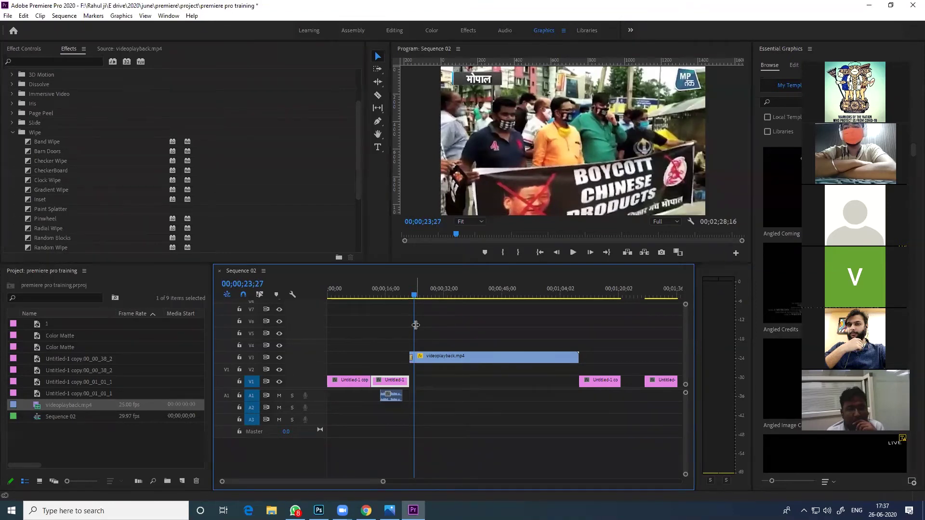
{"action": "mouse_move", "coordinate": [473, 354]}
{"action": "left_mouse_down"}
{"action": "mouse_move", "coordinate": [476, 375]}
{"action": "mouse_move", "coordinate": [482, 368]}
{"action": "left_mouse_up"}
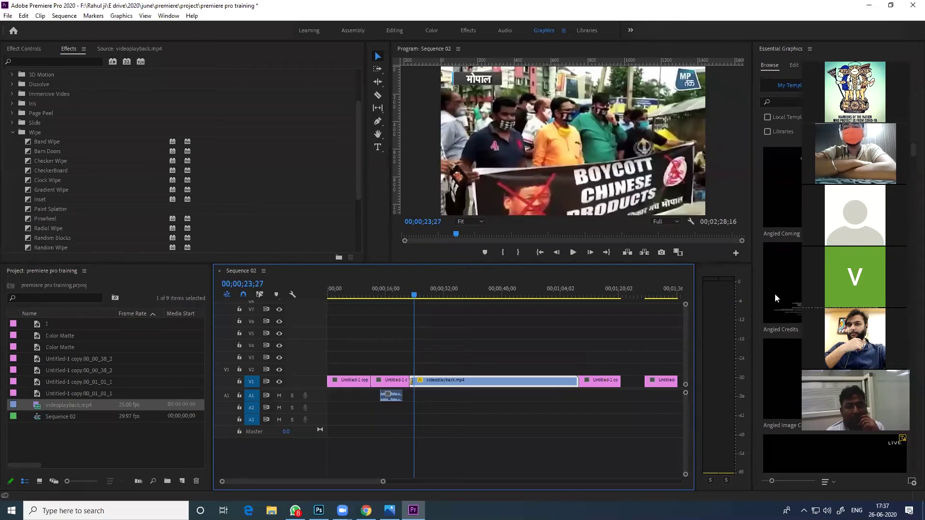
Save the project with Ctrl+S and return the playhead near the sequence start
{"action": "key", "text": "ctrl+s"}
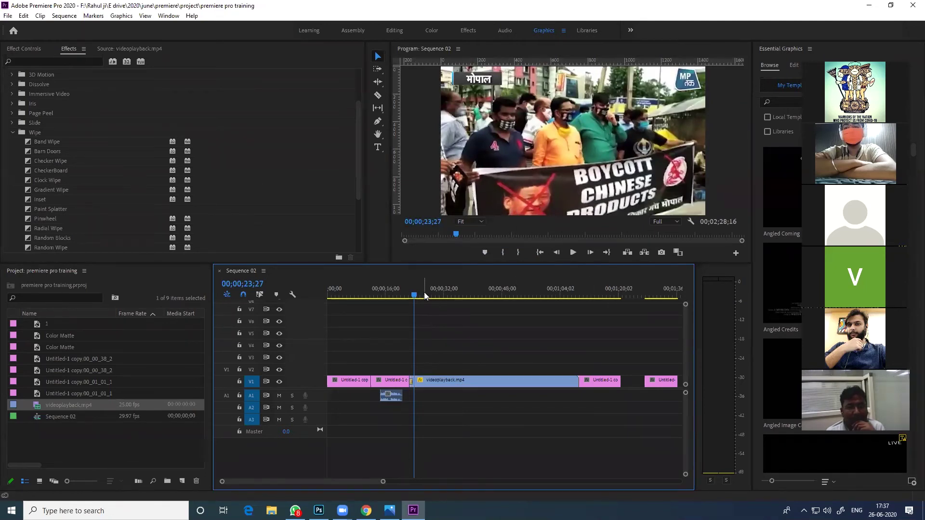
{"action": "left_click", "coordinate": [391, 292]}
{"action": "left_click", "coordinate": [339, 291]}
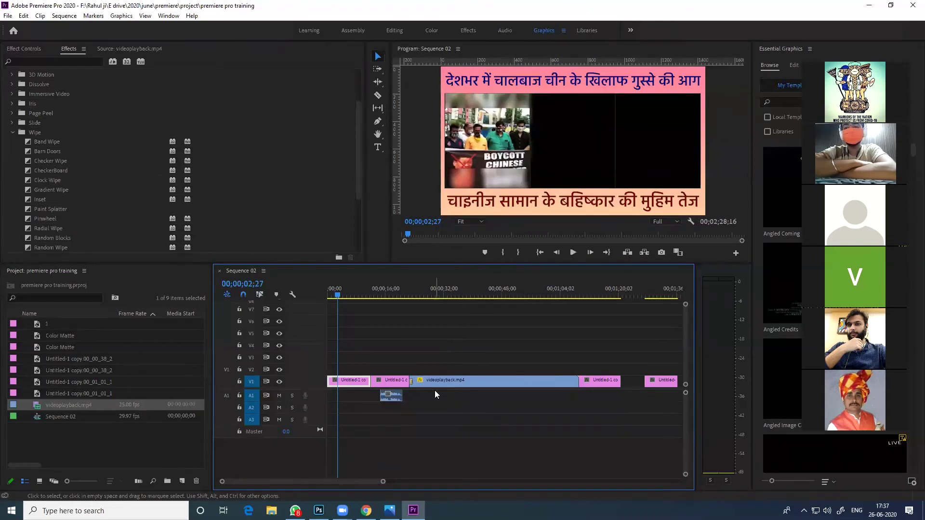
{"action": "scroll", "coordinate": [435, 390], "scroll_direction": "down", "scroll_amount": 10}
{"action": "scroll", "coordinate": [370, 393], "scroll_direction": "down", "scroll_amount": 5}
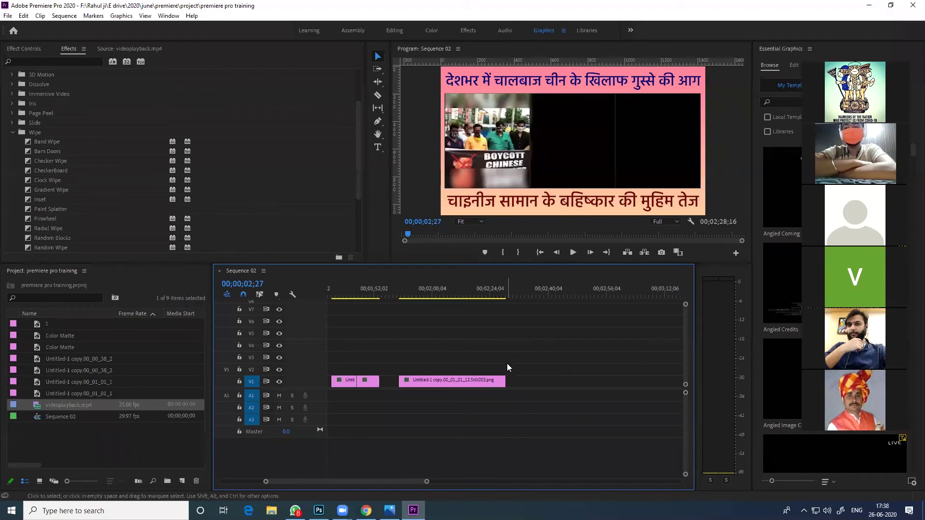
Check the sequence end near 00;02;10;23 and preview videoplayback.mp4 in the Source Monitor
{"action": "left_click", "coordinate": [441, 295]}
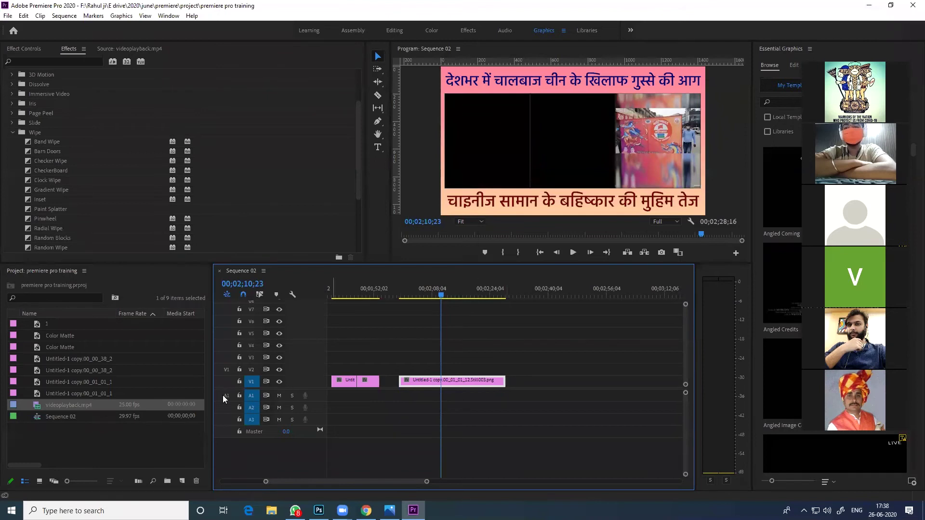
{"action": "double_click", "coordinate": [41, 405]}
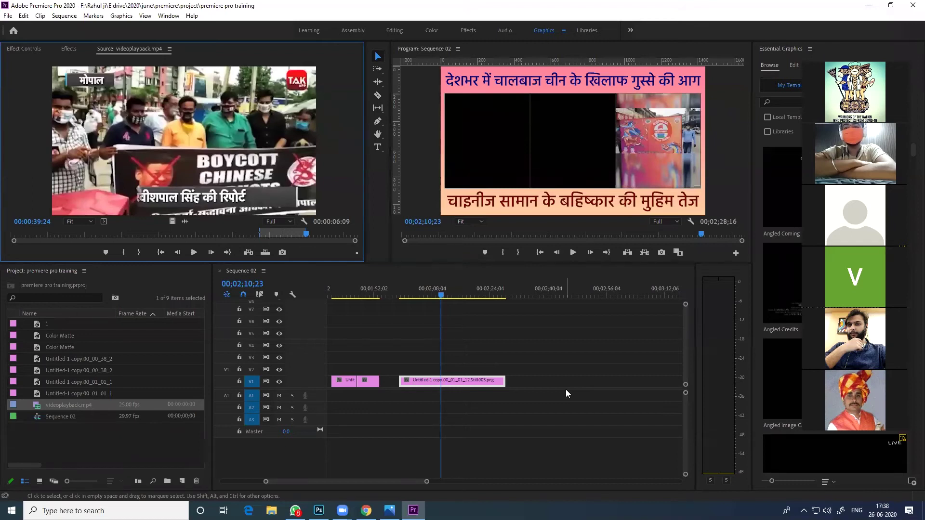
{"action": "left_click", "coordinate": [509, 295]}
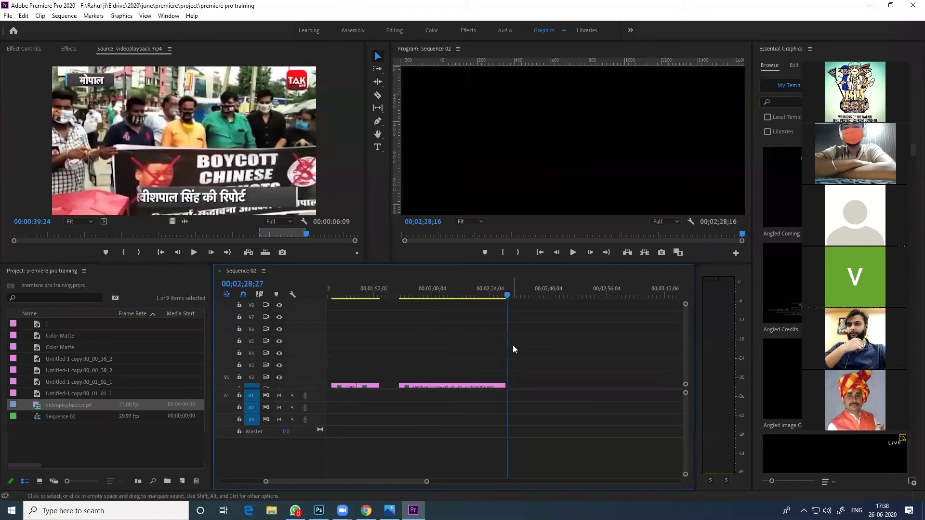
{"action": "scroll", "coordinate": [685, 341], "scroll_direction": "down", "scroll_amount": 1}
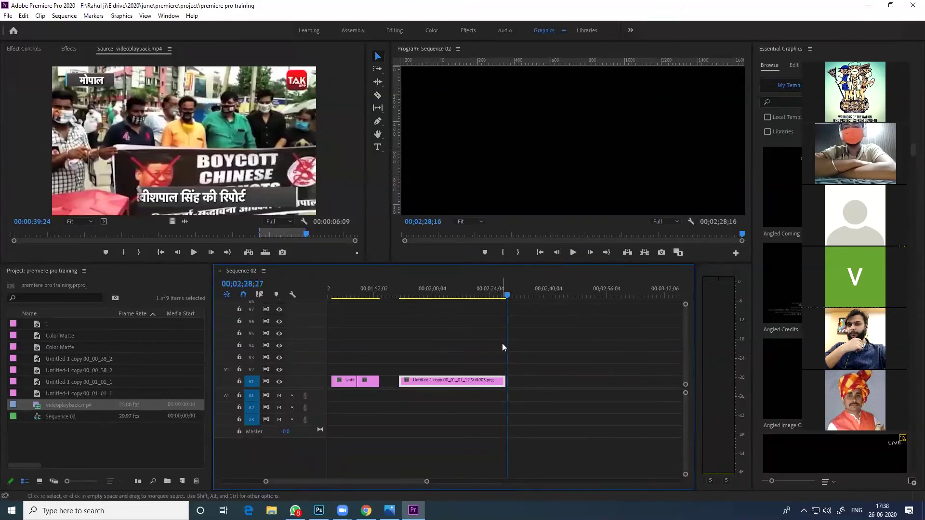
{"action": "scroll", "coordinate": [514, 375], "scroll_direction": "down", "scroll_amount": 5}
Shift the last title clip along V1 and ripple-delete the gap before it
{"action": "left_click_drag", "start_coordinate": [420, 382], "coordinate": [651, 380]}
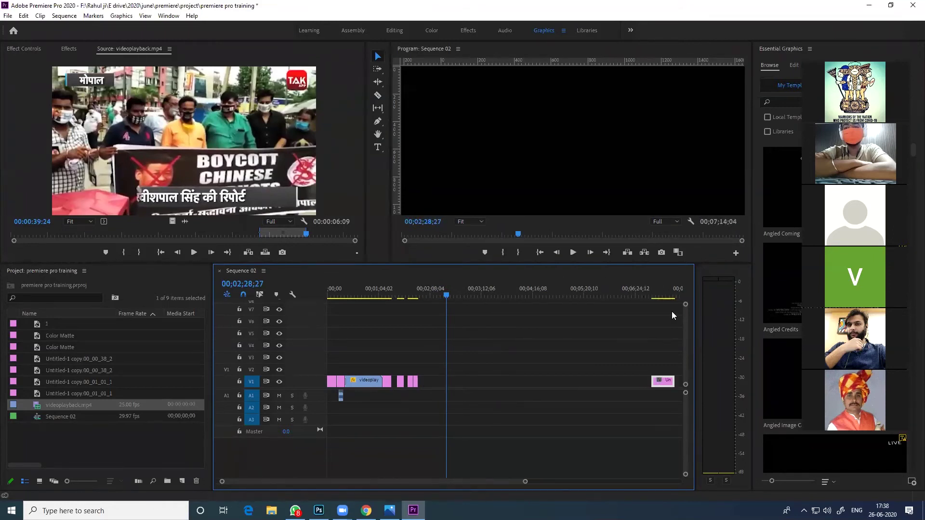
{"action": "scroll", "coordinate": [617, 373], "scroll_direction": "down", "scroll_amount": 6}
{"action": "left_click_drag", "start_coordinate": [377, 381], "coordinate": [655, 383]}
{"action": "scroll", "coordinate": [654, 385], "scroll_direction": "down", "scroll_amount": 6}
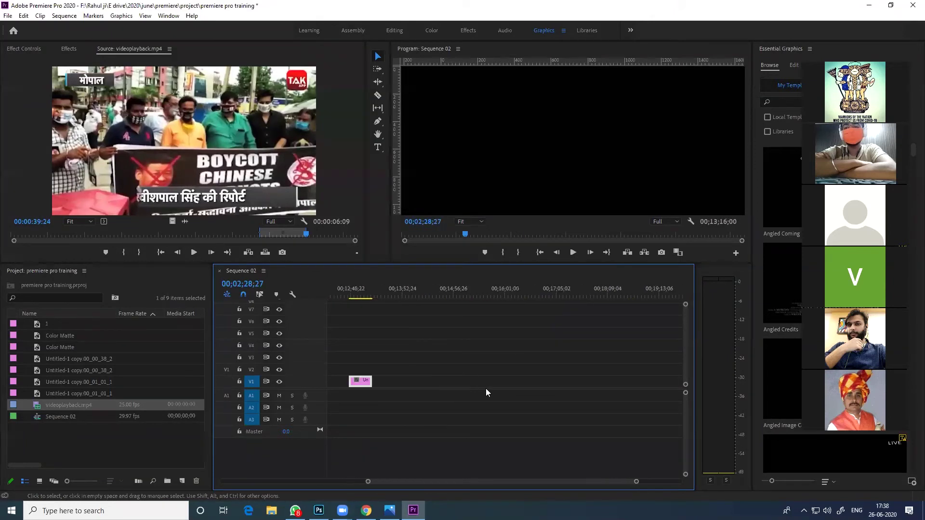
{"action": "left_click_drag", "start_coordinate": [382, 383], "coordinate": [644, 382]}
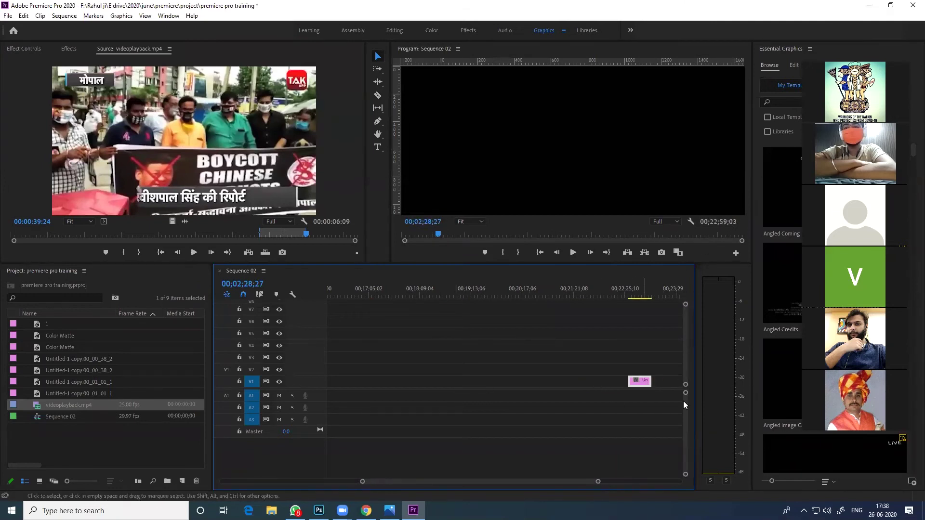
{"action": "left_click", "coordinate": [601, 380]}
{"action": "key", "text": "Delete"}
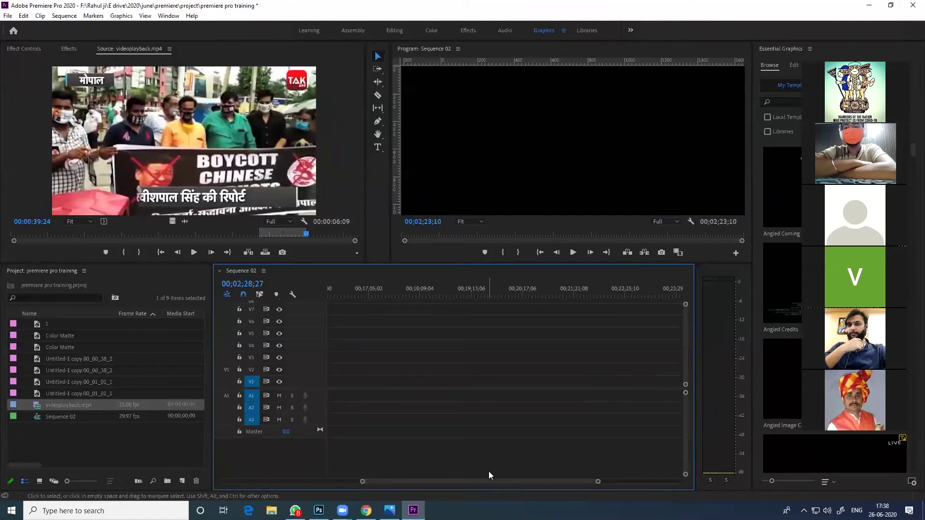
Ripple-delete the gap after the first pink clip near the Hindi title frame
{"action": "left_click_drag", "start_coordinate": [447, 481], "coordinate": [313, 486]}
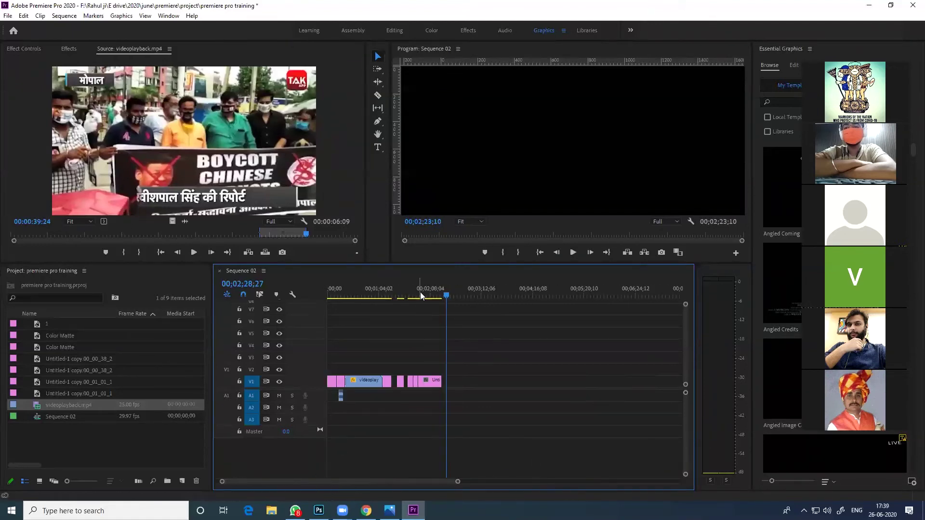
{"action": "left_click_drag", "start_coordinate": [443, 293], "coordinate": [442, 294]}
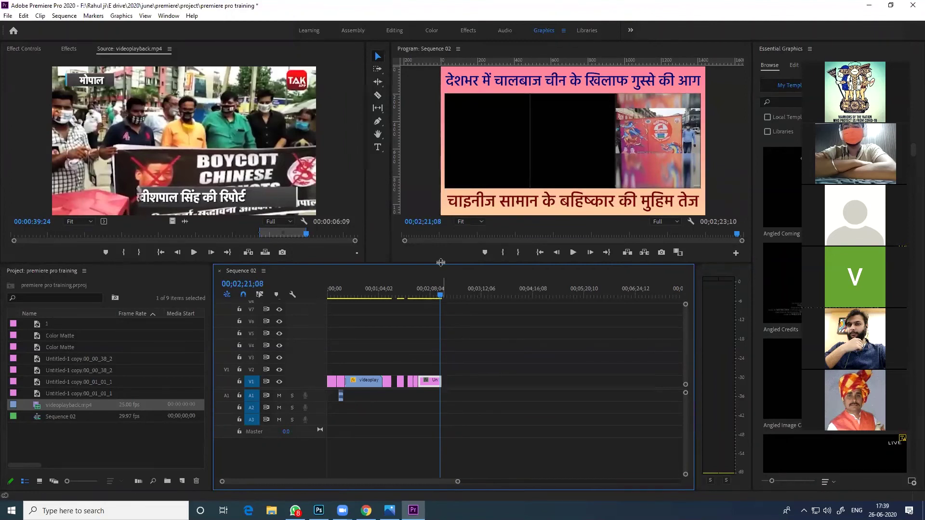
{"action": "left_click", "coordinate": [394, 379]}
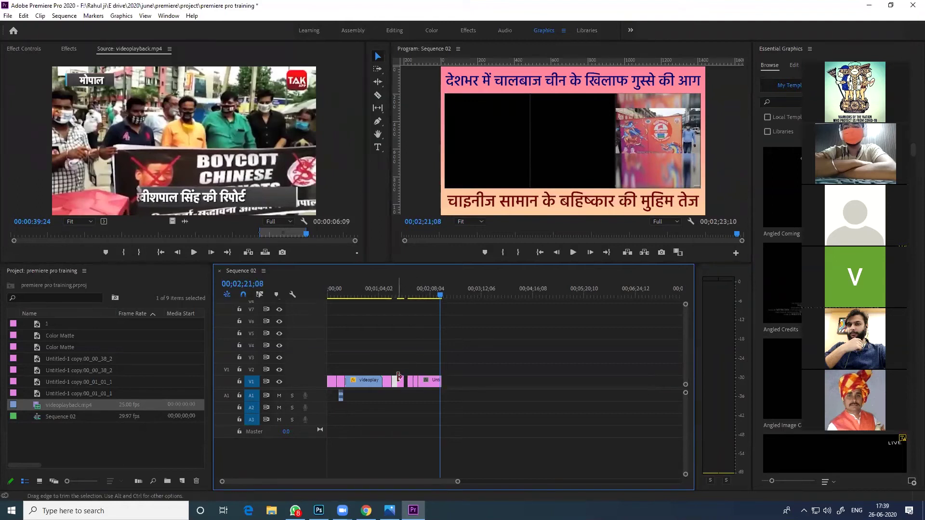
{"action": "key", "text": "Delete"}
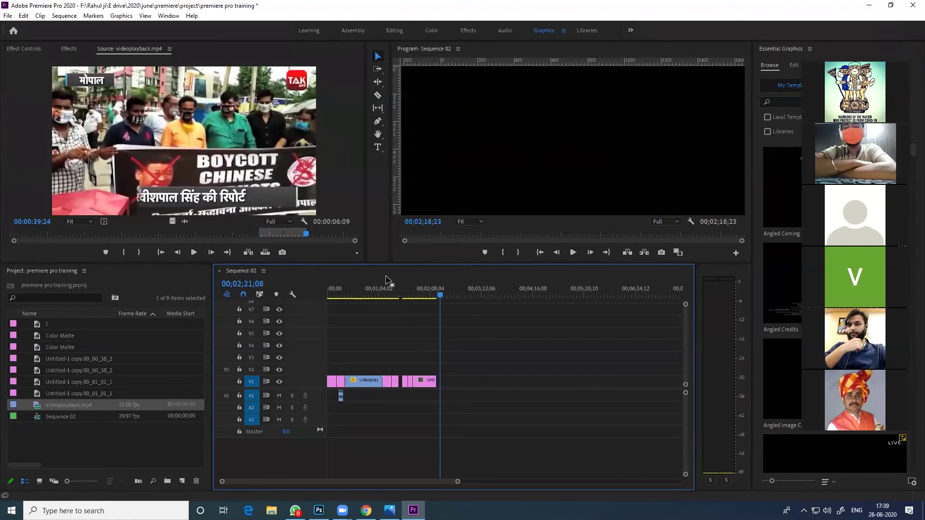
{"action": "left_click", "coordinate": [360, 289]}
Start a new Color Matte from the Project panel's New Item menu
{"action": "right_click", "coordinate": [108, 429]}
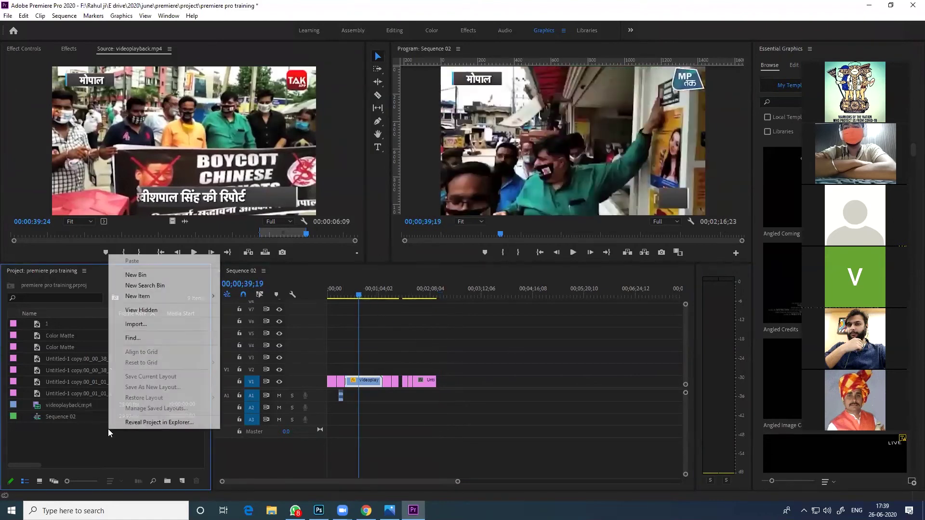
{"action": "left_click", "coordinate": [59, 435]}
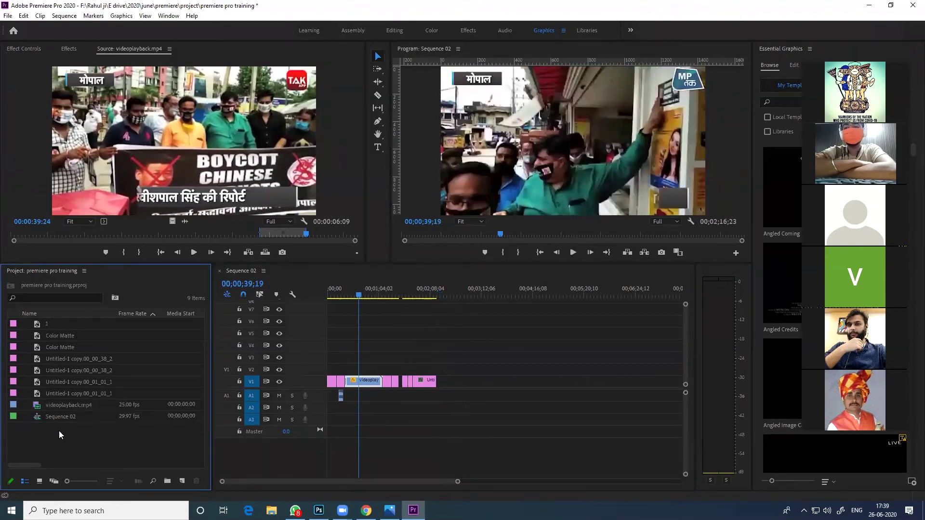
{"action": "right_click", "coordinate": [96, 433]}
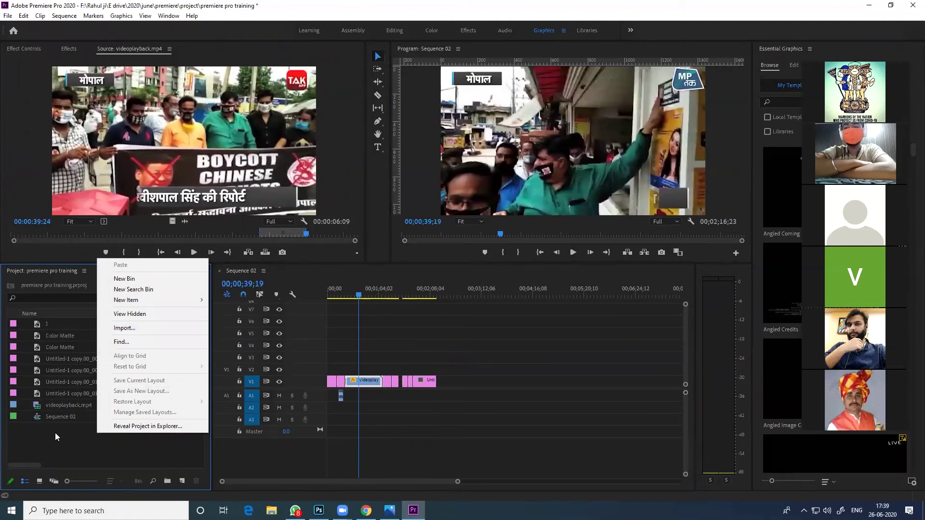
{"action": "left_click", "coordinate": [36, 433]}
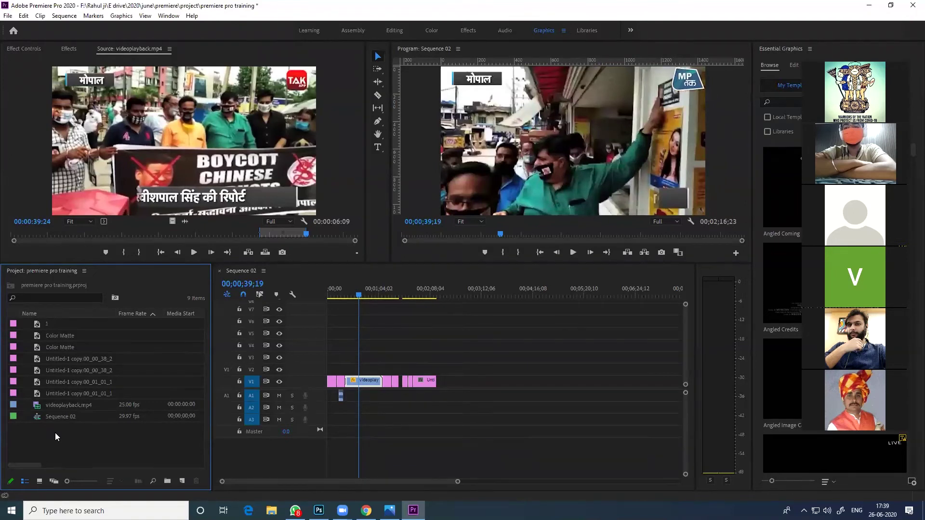
{"action": "right_click", "coordinate": [55, 436]}
{"action": "mouse_move", "coordinate": [116, 299]}
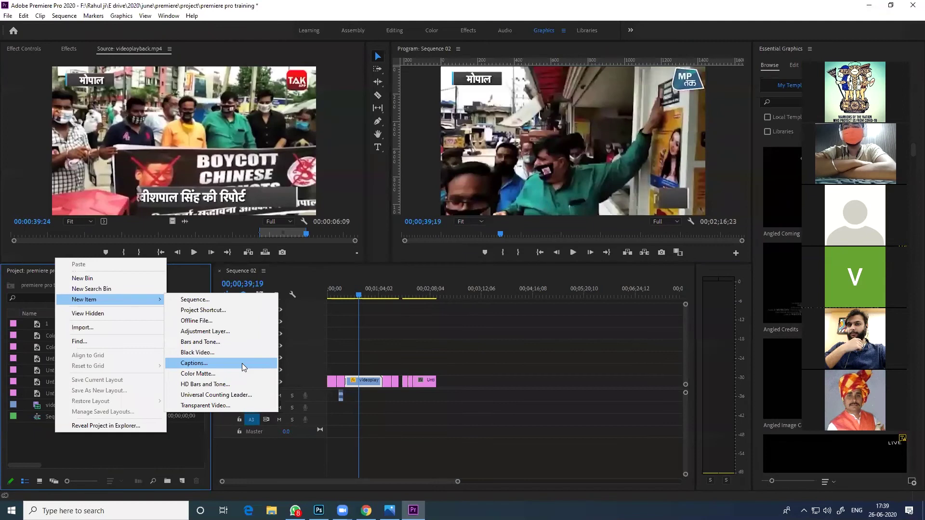
{"action": "left_click", "coordinate": [191, 377]}
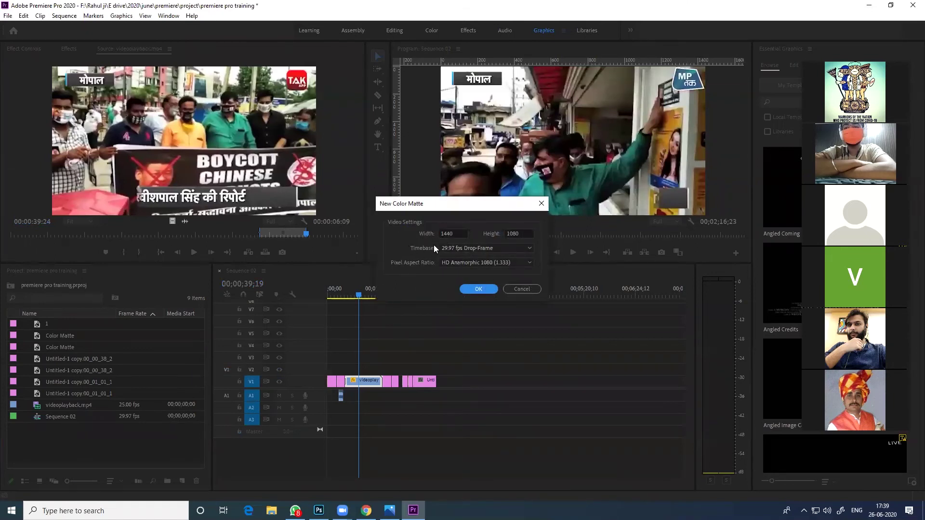
Set the colour matte size to 1080 by 1080
{"action": "left_click", "coordinate": [457, 230]}
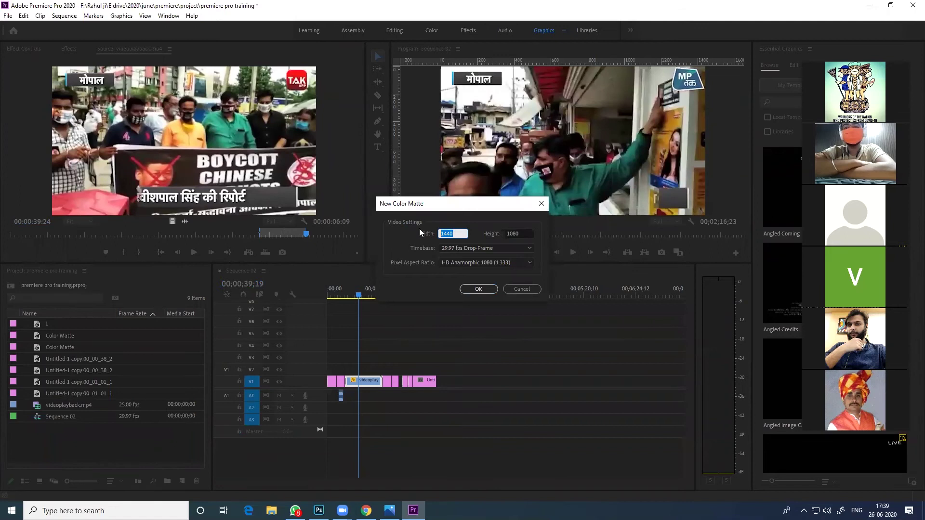
{"action": "key", "text": "Tab"}
{"action": "right_click", "coordinate": [454, 231]}
{"action": "key", "text": "Escape"}
{"action": "key", "text": "Tab"}
{"action": "key", "text": "shift+Tab"}
{"action": "type", "text": "1080"}
{"action": "key", "text": "Delete"}
{"action": "type", "text": "0"}
{"action": "left_click", "coordinate": [479, 289]}
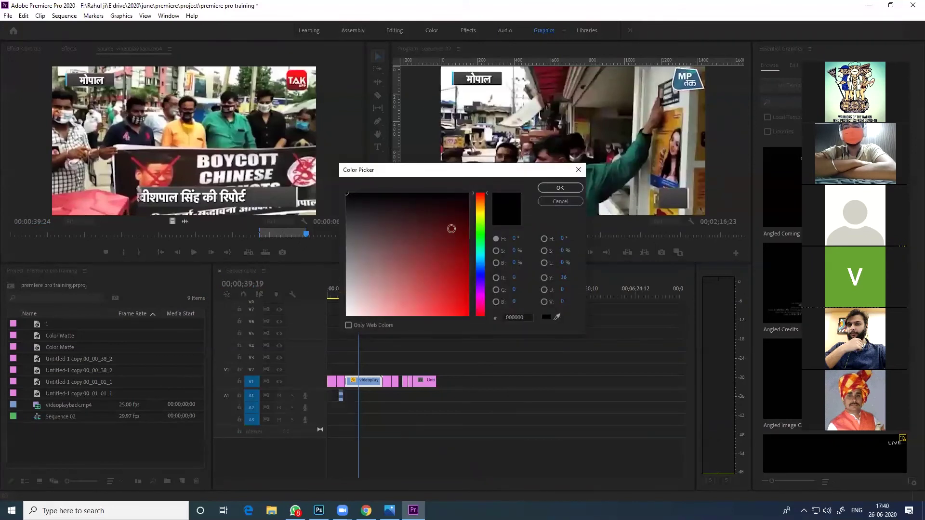
Choose deep blue 002CCF for the matte and name it 'blue'
{"action": "left_click_drag", "start_coordinate": [479, 244], "coordinate": [475, 294]}
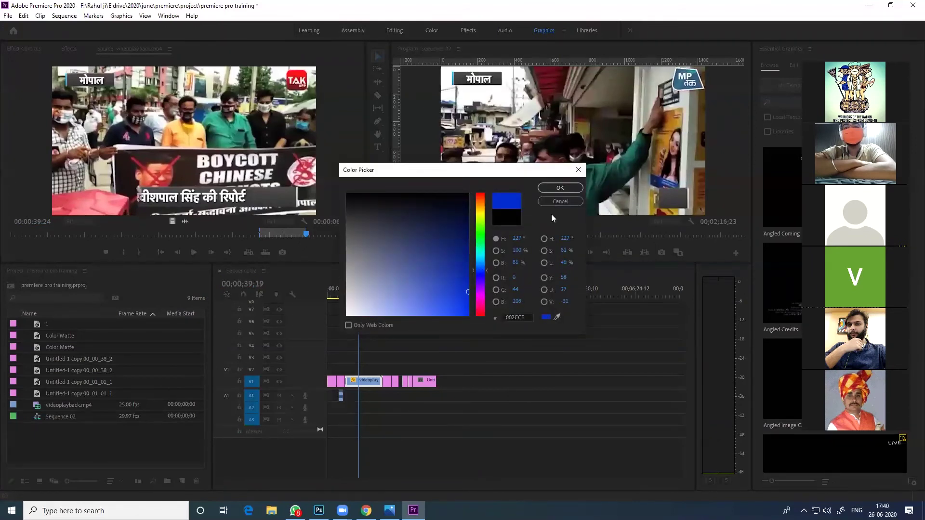
{"action": "left_click", "coordinate": [558, 189]}
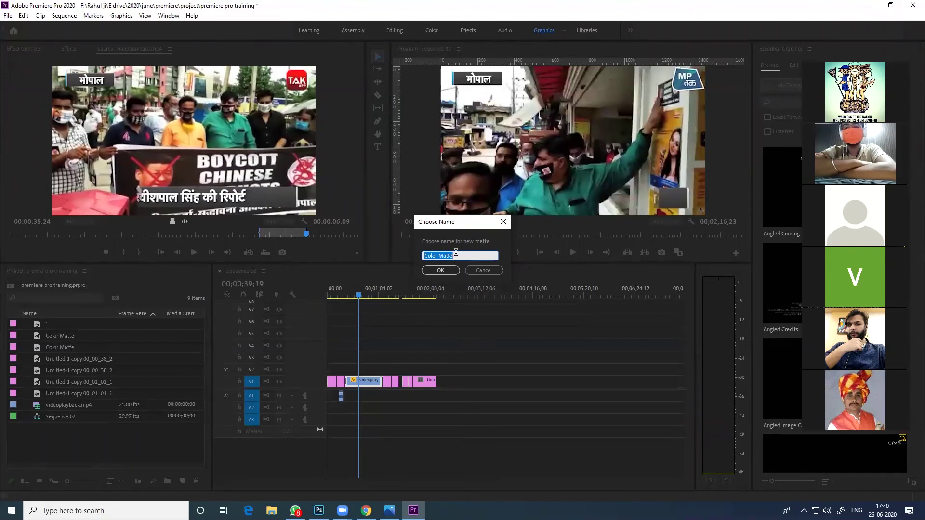
{"action": "type", "text": "blue"}
Confirm the 'blue' matte and place it at the end of V1 near 00;03;12
{"action": "left_click", "coordinate": [437, 271]}
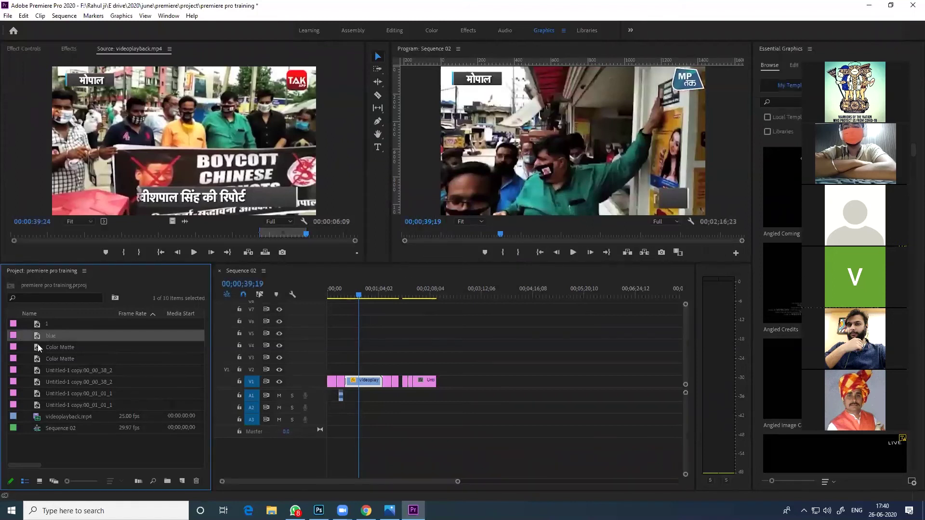
{"action": "left_click_drag", "start_coordinate": [37, 337], "coordinate": [445, 382]}
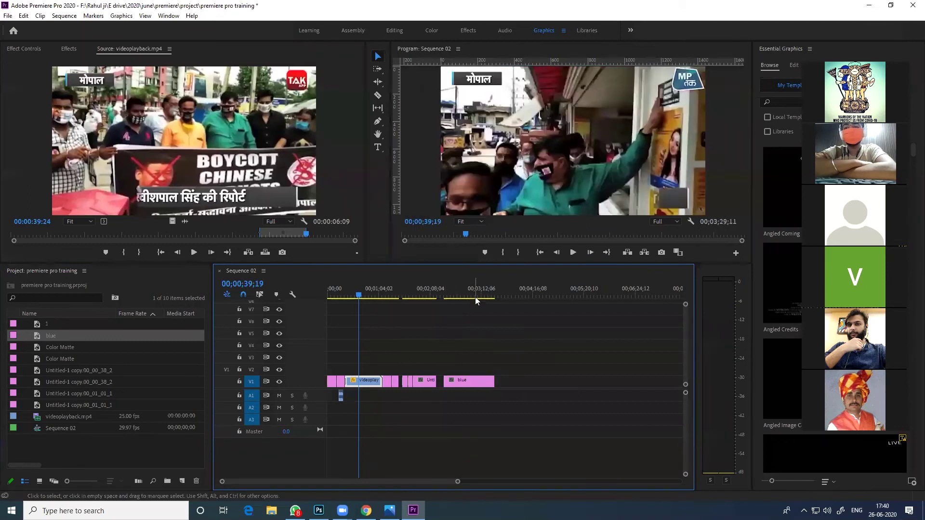
{"action": "left_click", "coordinate": [472, 295]}
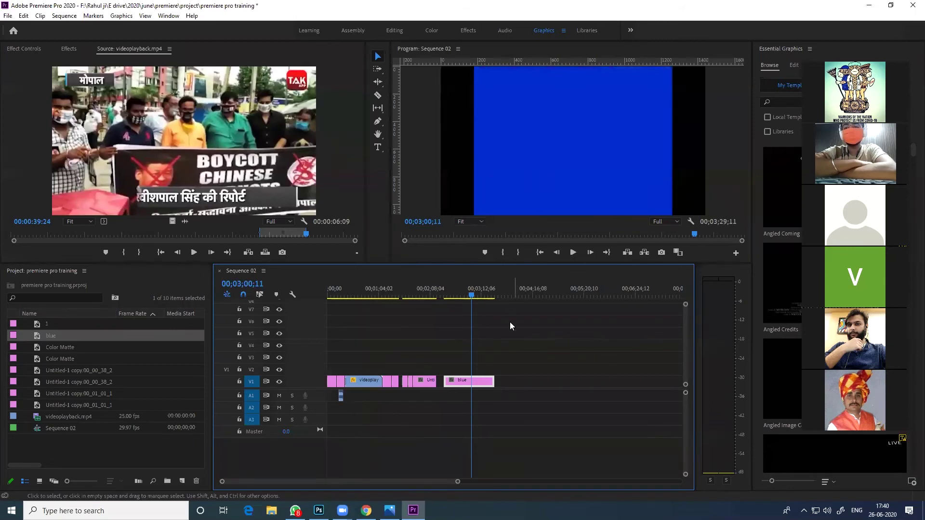
Widen the blue matte and move it down into a band along the frame's bottom
{"action": "left_click", "coordinate": [564, 79]}
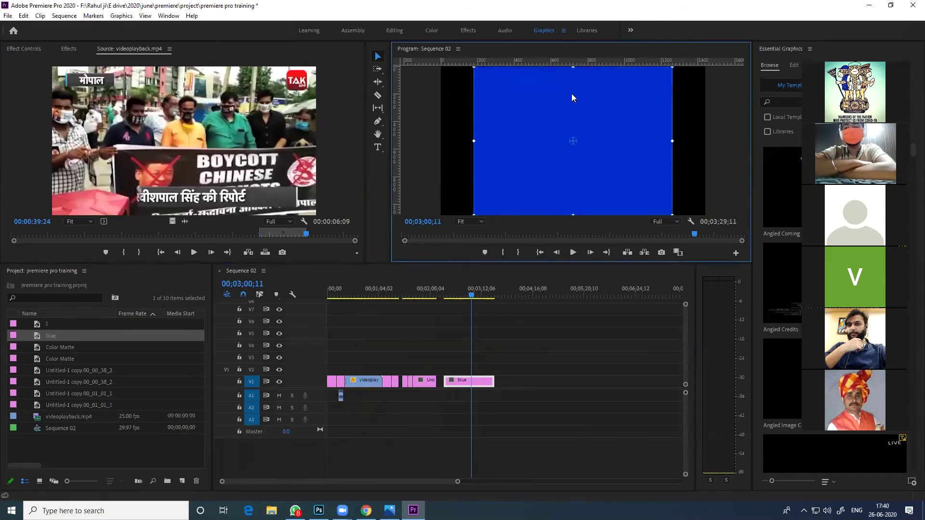
{"action": "left_click_drag", "start_coordinate": [672, 140], "coordinate": [713, 140]}
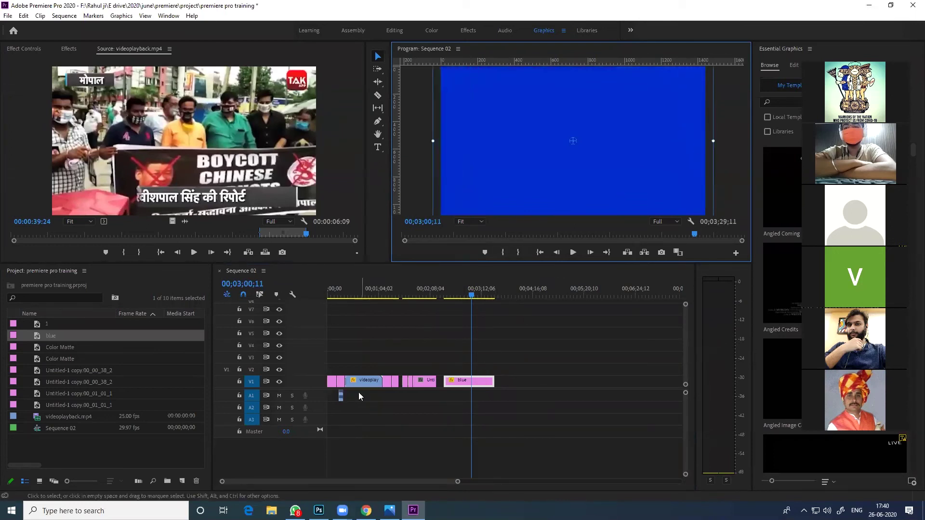
{"action": "left_click", "coordinate": [355, 291]}
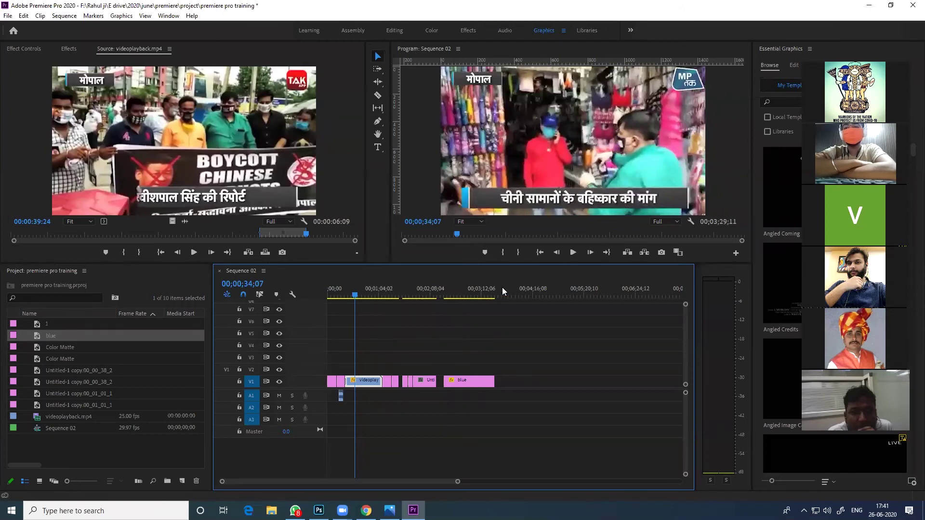
{"action": "left_click", "coordinate": [457, 288]}
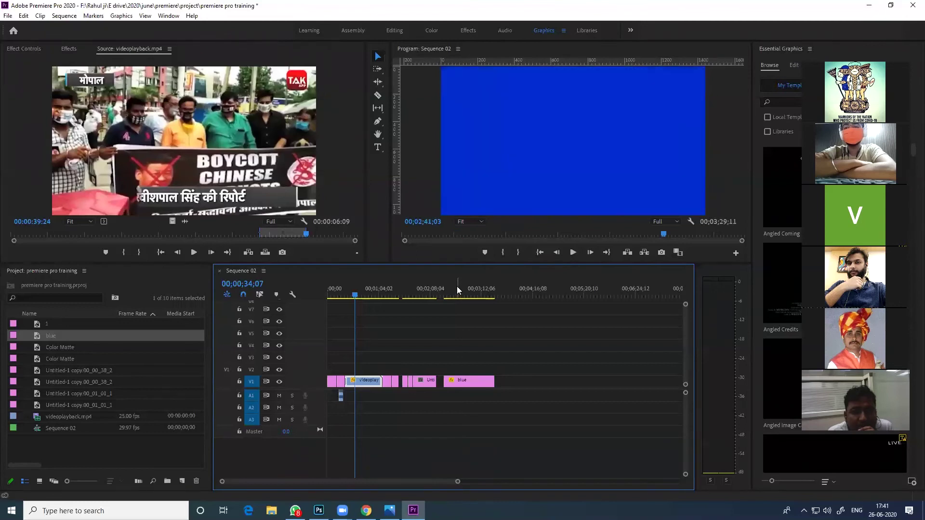
{"action": "left_click", "coordinate": [460, 384]}
{"action": "left_click", "coordinate": [520, 143]}
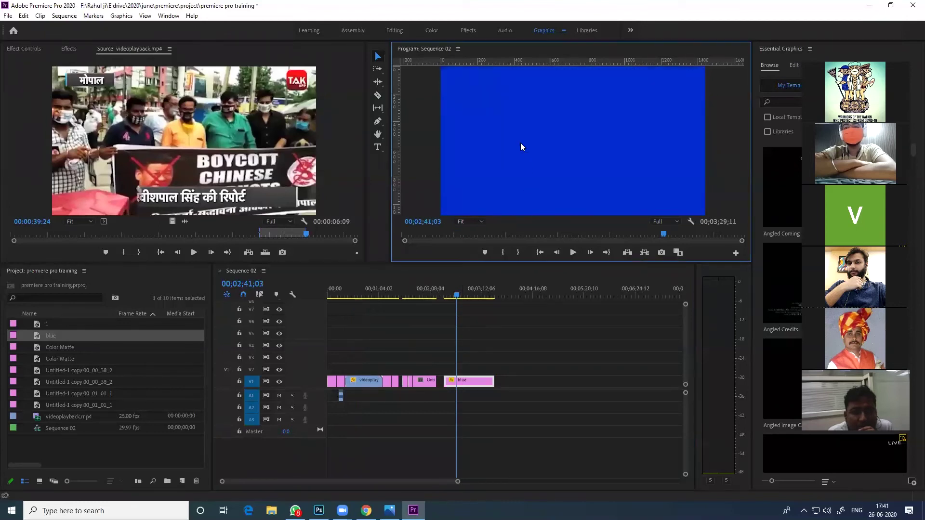
{"action": "left_click_drag", "start_coordinate": [604, 215], "coordinate": [603, 251]}
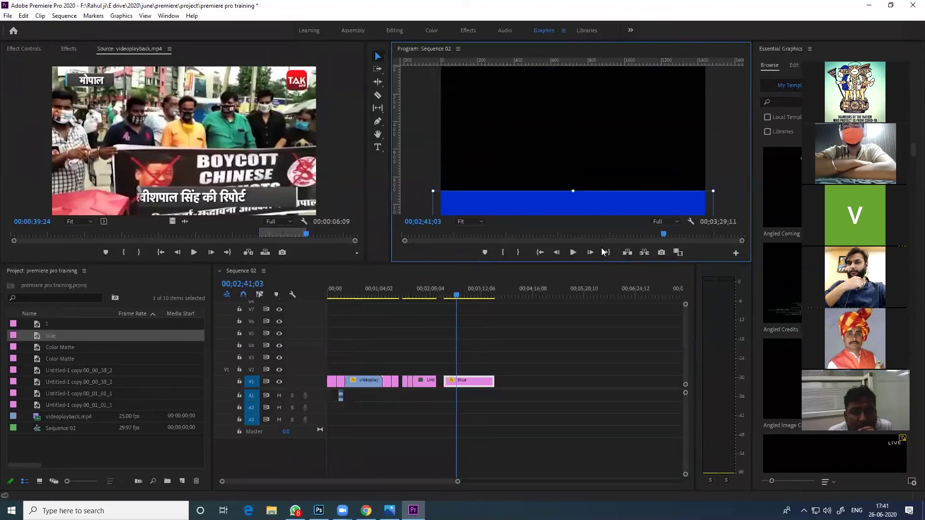
{"action": "left_click_drag", "start_coordinate": [610, 209], "coordinate": [609, 206]}
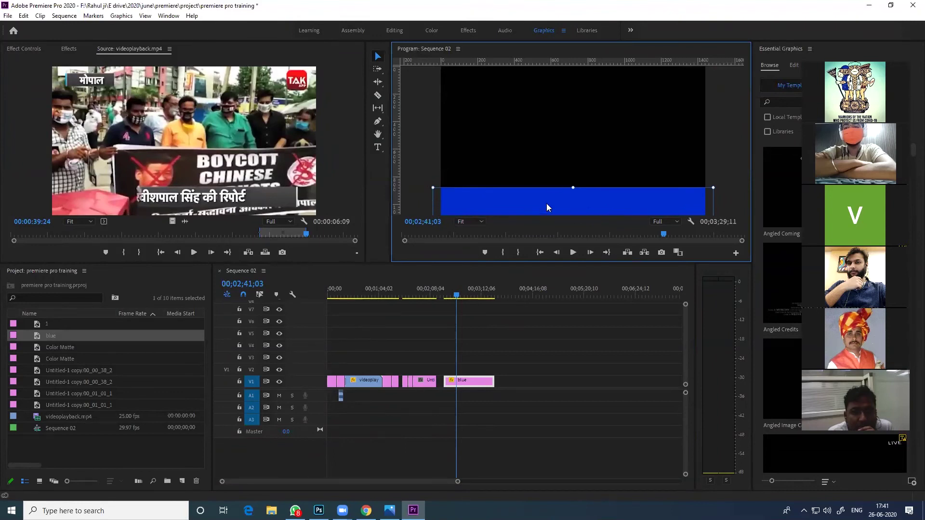
{"action": "left_click", "coordinate": [538, 160]}
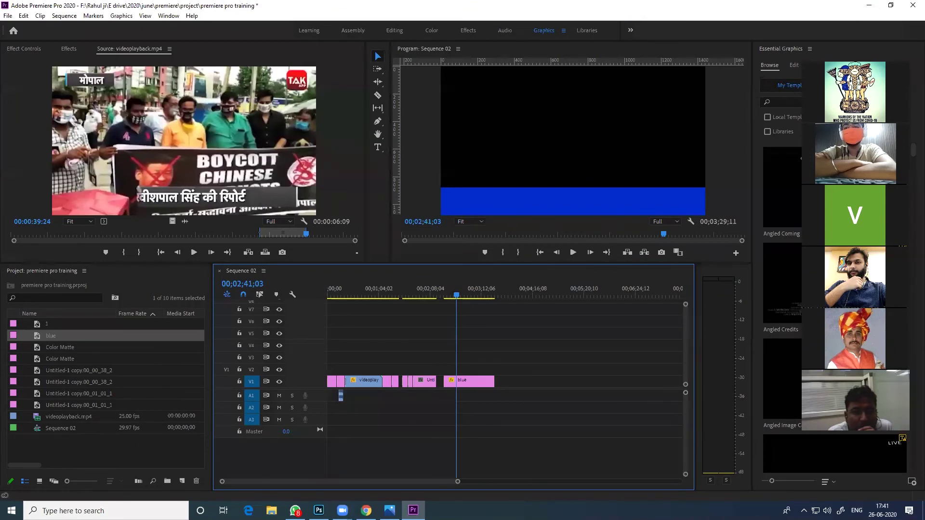
{"action": "left_click", "coordinate": [295, 510]}
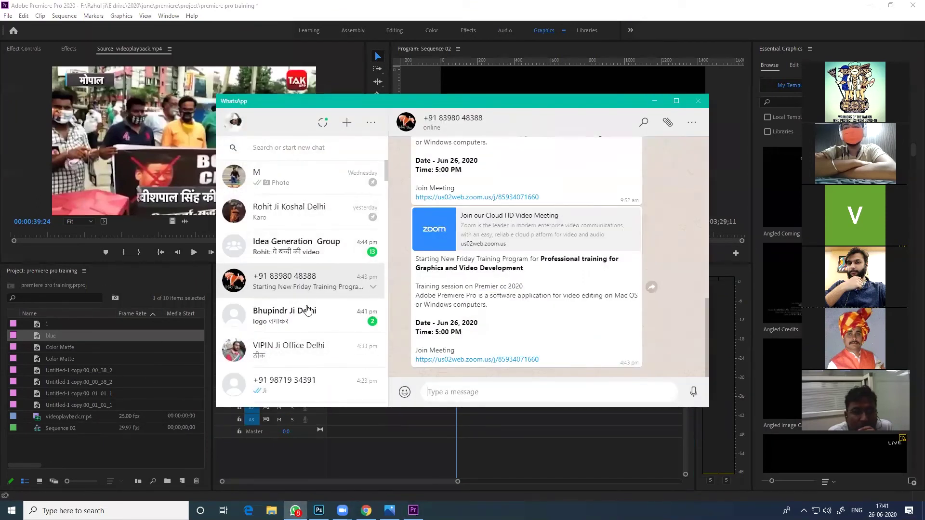
Select both Hindi headline lines from the contact's VIDEO message and copy them
{"action": "left_click", "coordinate": [307, 311]}
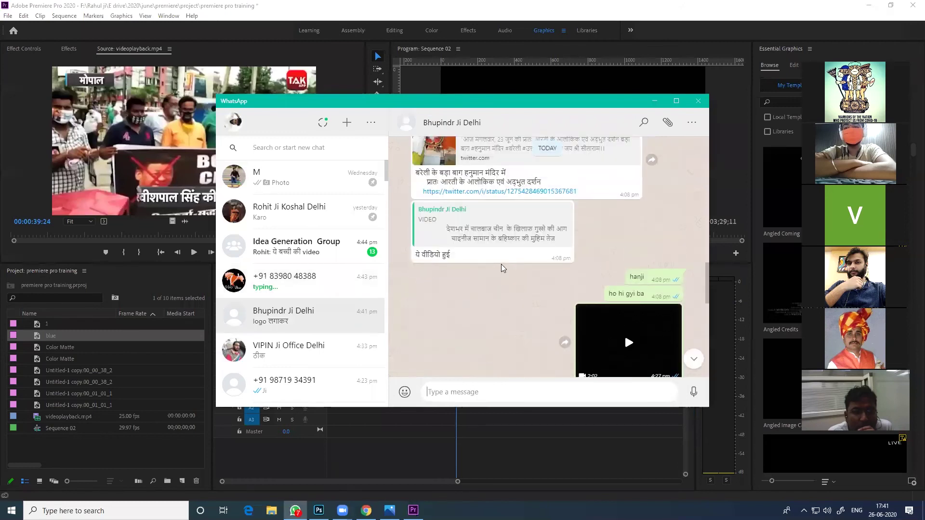
{"action": "scroll", "coordinate": [501, 269], "scroll_direction": "up", "scroll_amount": 4}
{"action": "scroll", "coordinate": [507, 285], "scroll_direction": "up", "scroll_amount": 5}
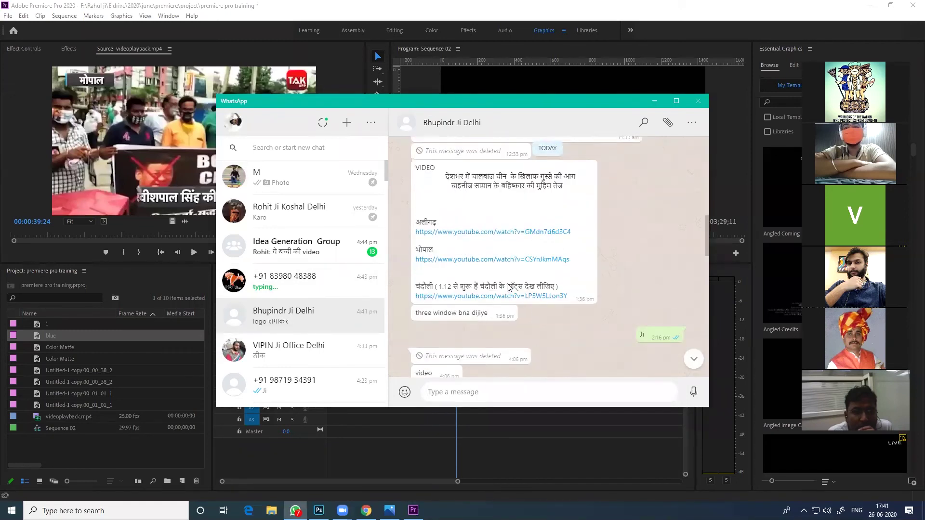
{"action": "left_click_drag", "start_coordinate": [562, 301], "coordinate": [442, 283]}
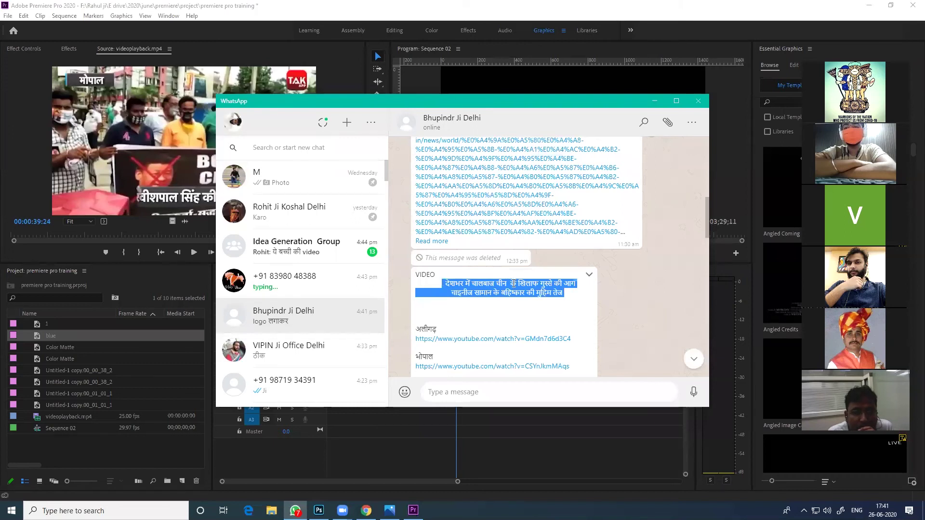
{"action": "key", "text": "alt+Tab"}
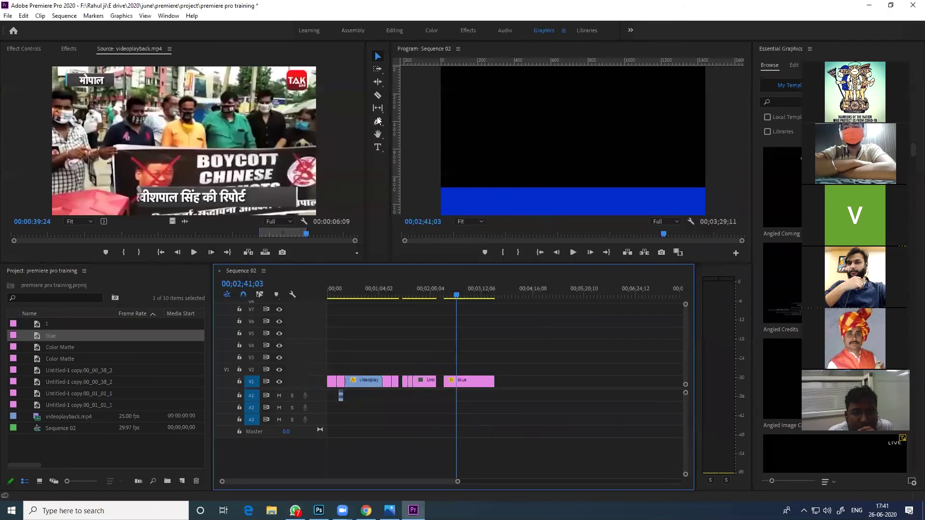
Draw a text box over the blue bar and paste the copied Hindi headline into it
{"action": "left_click", "coordinate": [377, 147]}
{"action": "left_click_drag", "start_coordinate": [454, 188], "coordinate": [694, 216]}
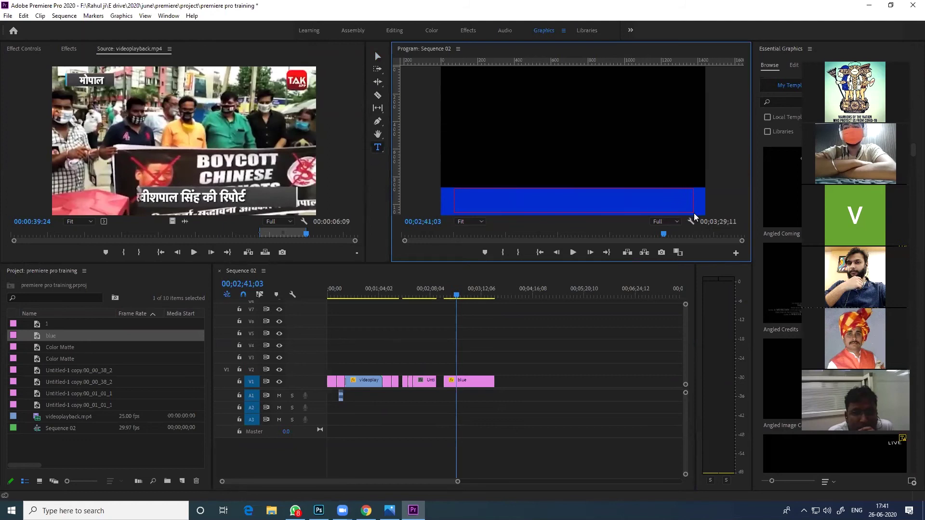
{"action": "left_click_drag", "start_coordinate": [695, 215], "coordinate": [694, 216]}
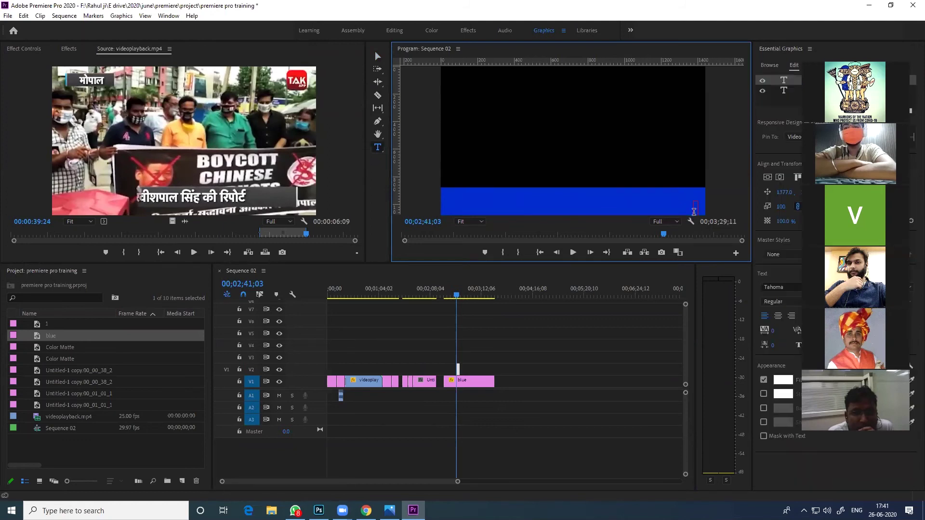
{"action": "key", "text": "ctrl+z"}
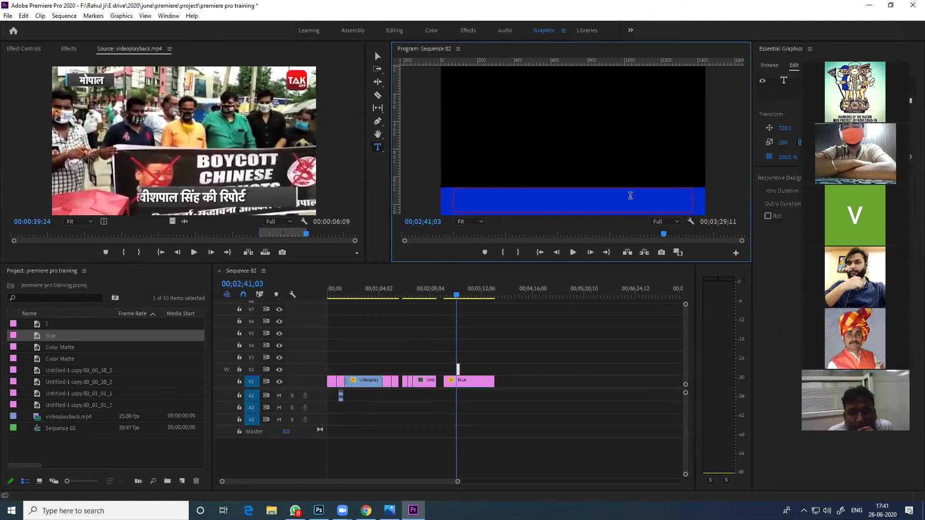
{"action": "key", "text": "ctrl+v"}
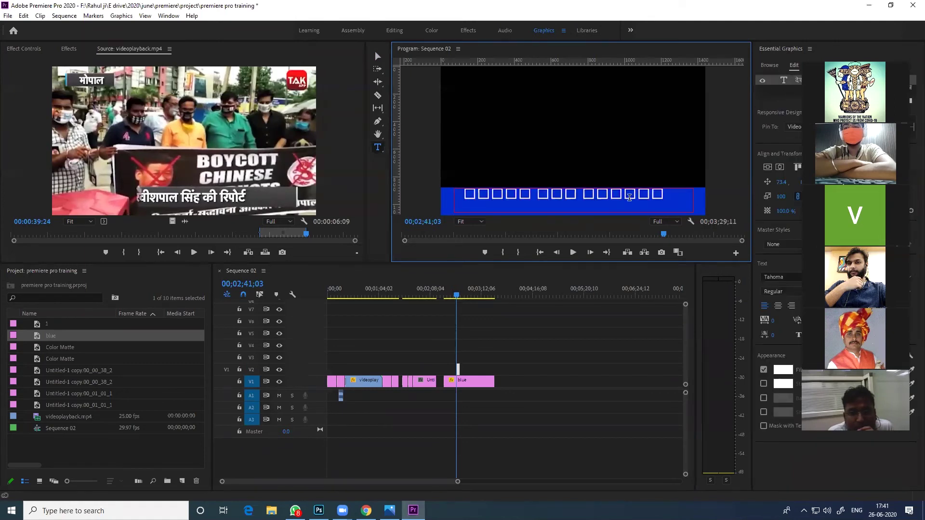
{"action": "key", "text": "ctrl+a"}
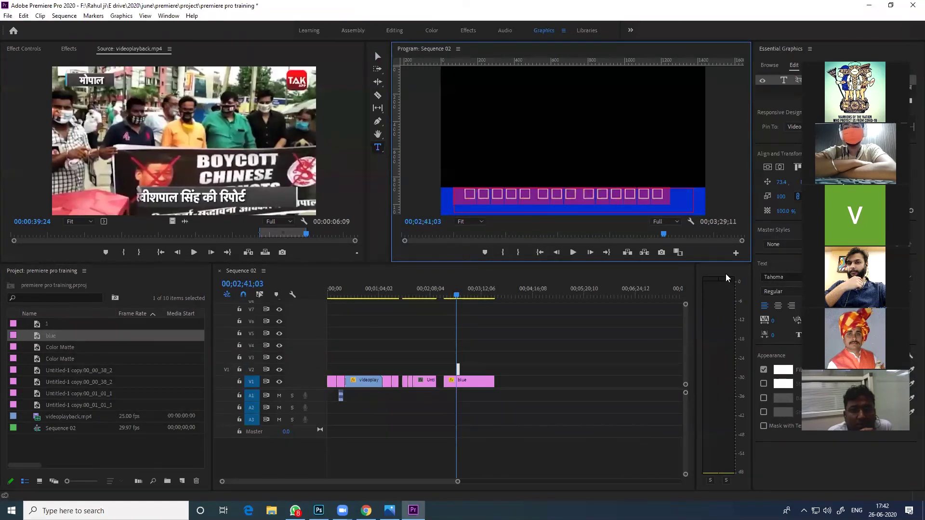
{"action": "left_click", "coordinate": [786, 276]}
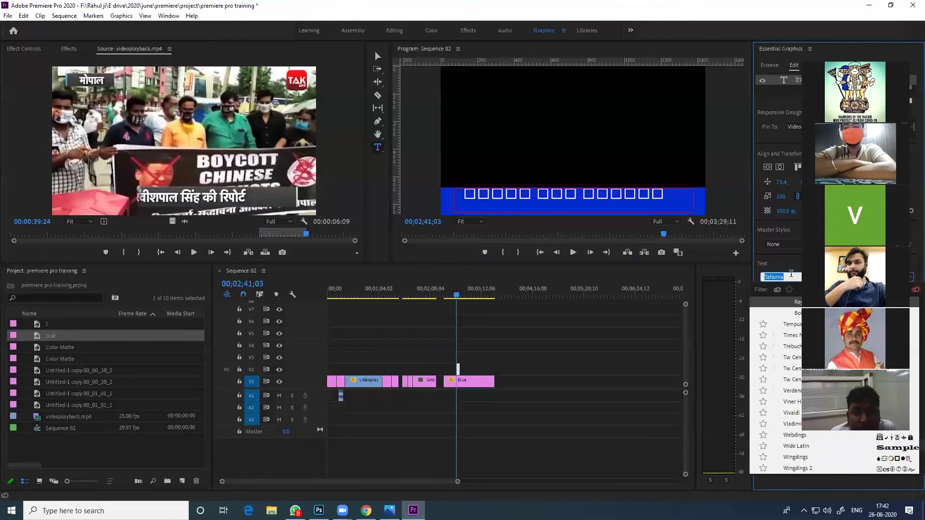
Select all the headline text and apply the Hind Medium font via Essential Graphics
{"action": "type", "text": "hind"}
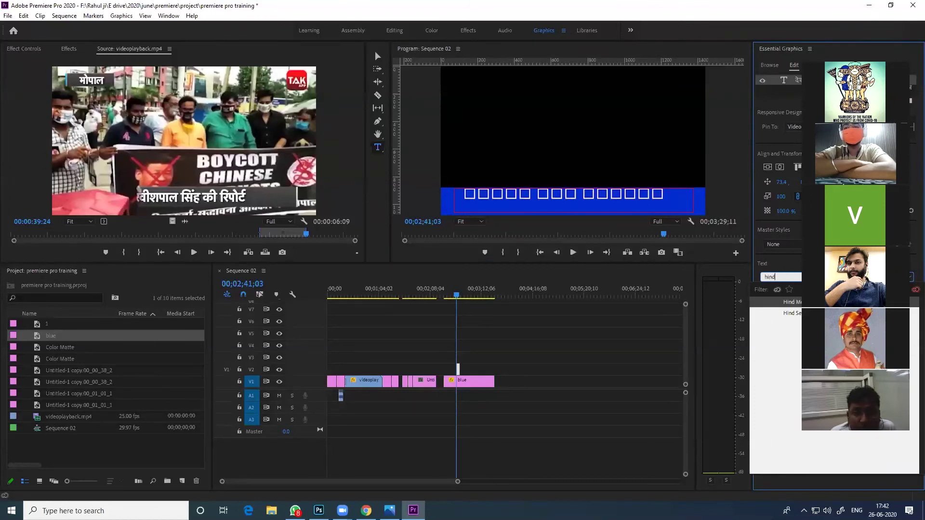
{"action": "left_click", "coordinate": [795, 305]}
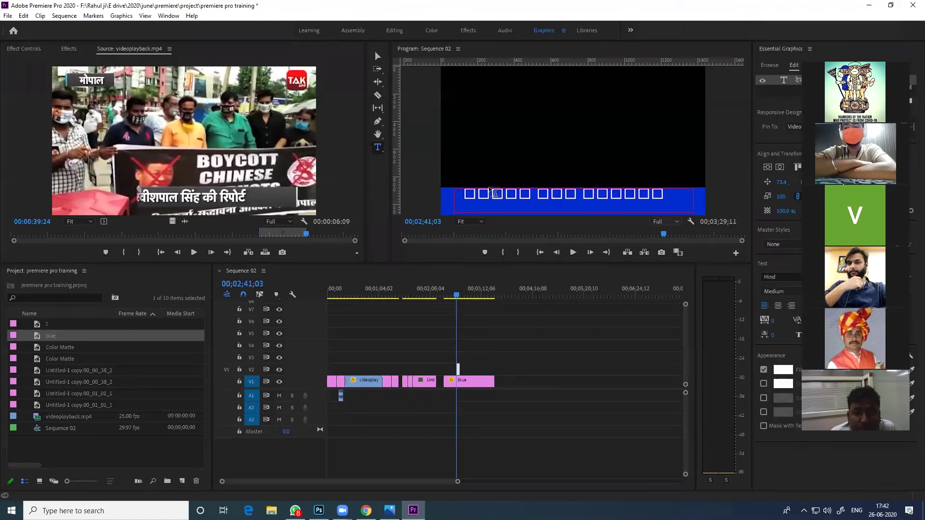
{"action": "left_click", "coordinate": [537, 194]}
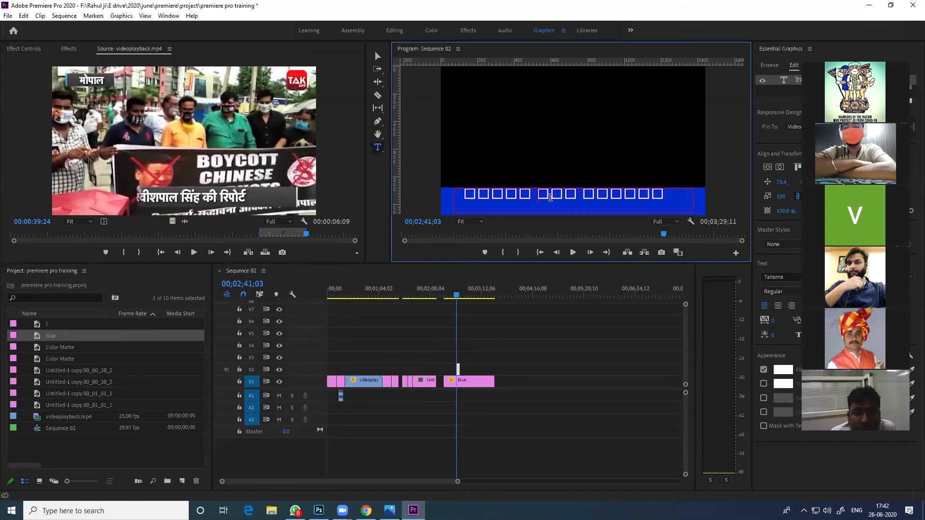
{"action": "key", "text": "ctrl+a"}
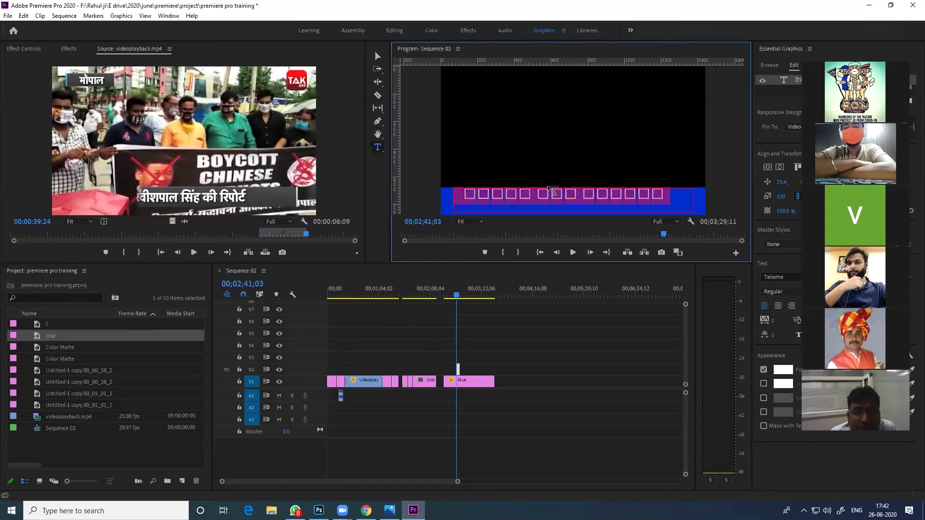
{"action": "left_click", "coordinate": [786, 276]}
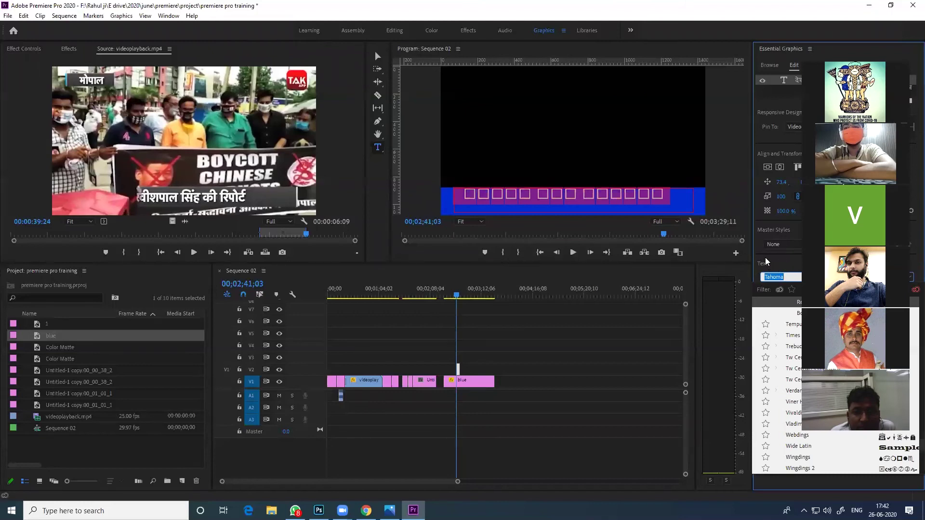
{"action": "type", "text": "hind"}
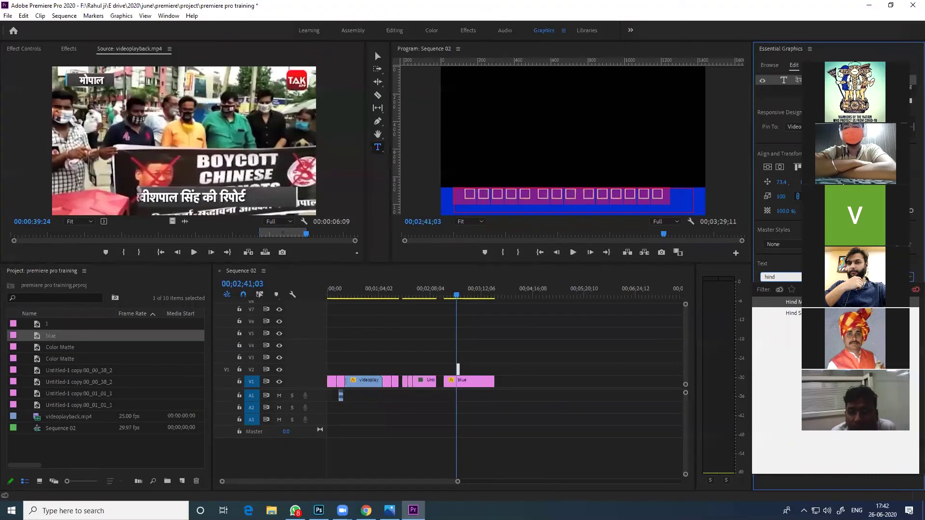
{"action": "key", "text": "Return"}
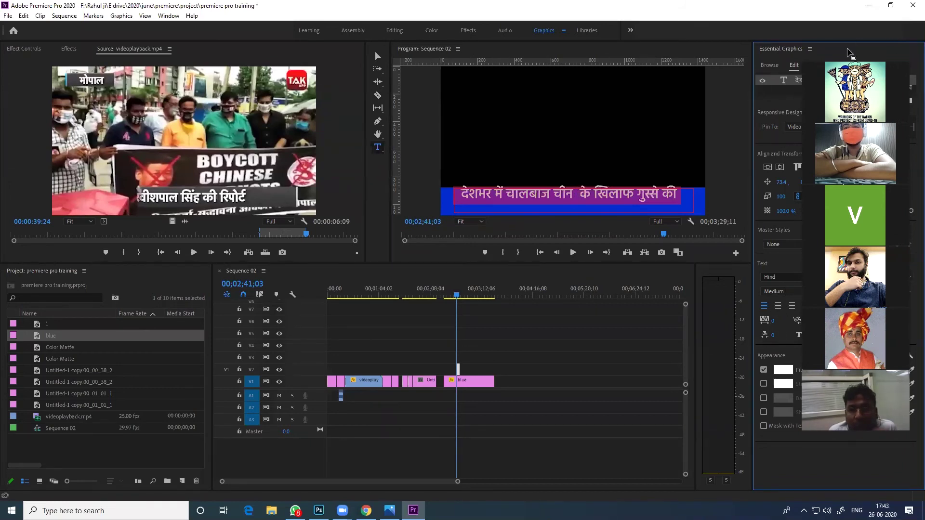
Shrink the headline to size 62 and delete the extra spaces and stray glyph after तेज
{"action": "left_click", "coordinate": [849, 52]}
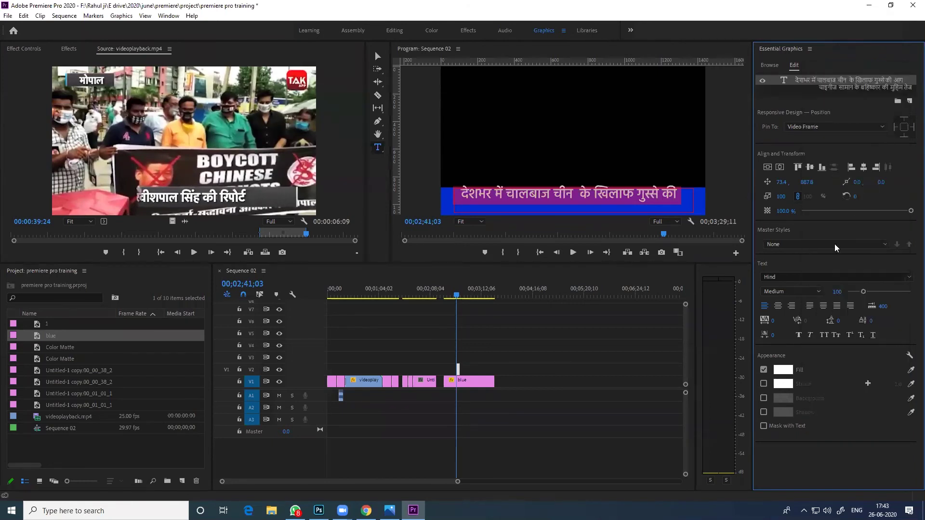
{"action": "left_click_drag", "start_coordinate": [864, 291], "coordinate": [857, 292]}
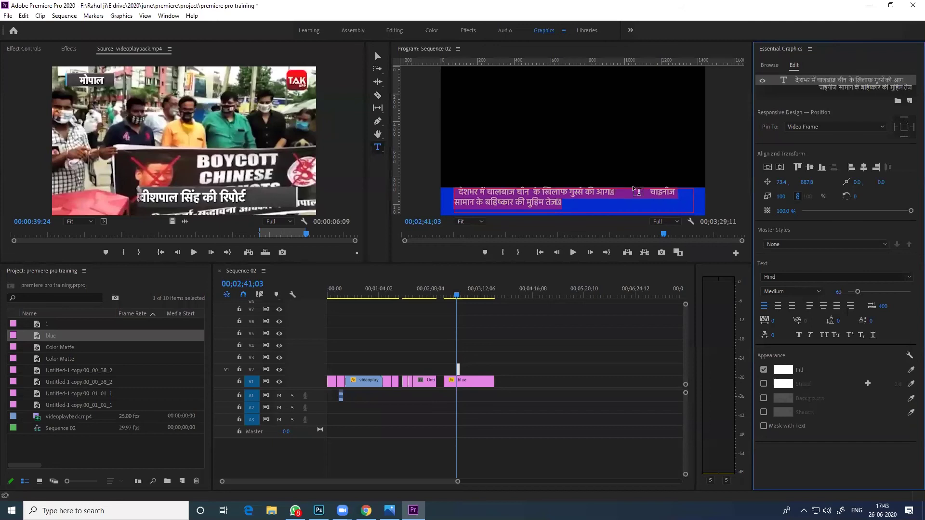
{"action": "left_click", "coordinate": [677, 208]}
{"action": "key", "text": "BackSpace"}
{"action": "key", "text": "BackSpace"}
{"action": "key", "text": "BackSpace"}
{"action": "key", "text": "BackSpace"}
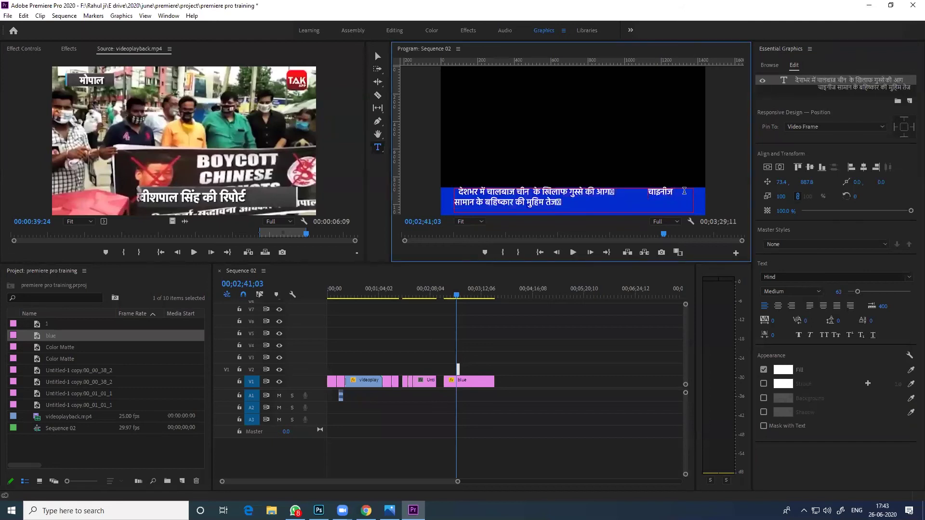
{"action": "key", "text": "BackSpace"}
{"action": "key", "text": "BackSpace"}
{"action": "key", "text": "BackSpace"}
{"action": "key", "text": "BackSpace"}
{"action": "key", "text": "BackSpace"}
{"action": "key", "text": "BackSpace"}
{"action": "key", "text": "BackSpace"}
{"action": "key", "text": "BackSpace"}
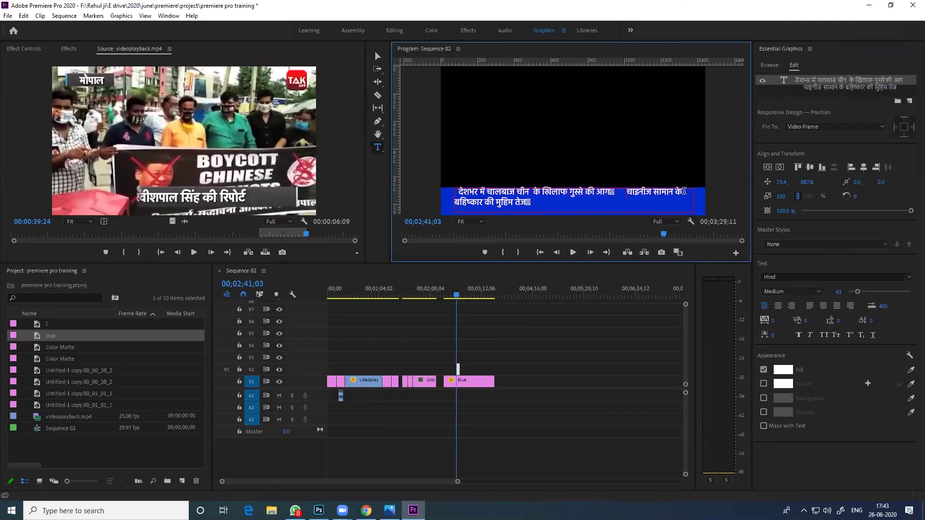
{"action": "key", "text": "BackSpace"}
{"action": "key", "text": "BackSpace"}
{"action": "key", "text": "BackSpace"}
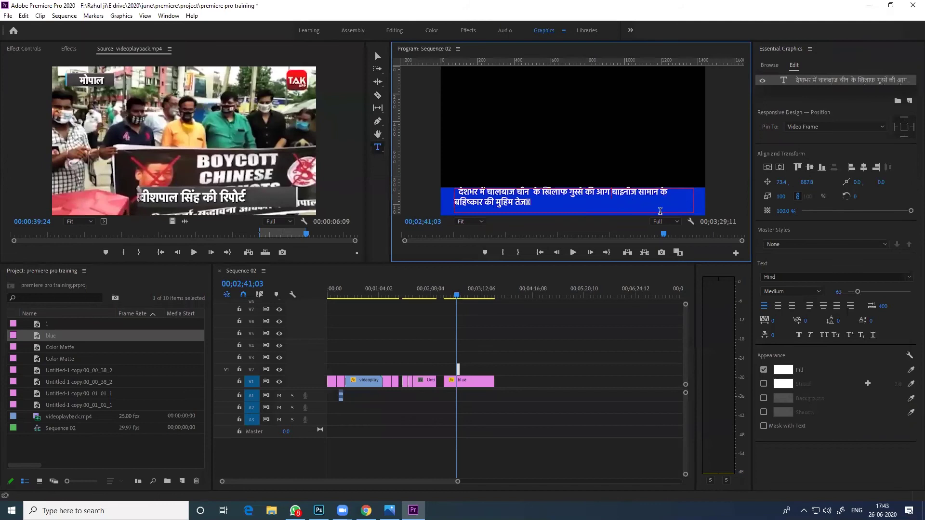
{"action": "key", "text": "BackSpace"}
Enlarge the whole headline's text size and centre-align it on the blue bar
{"action": "key", "text": "ctrl+a"}
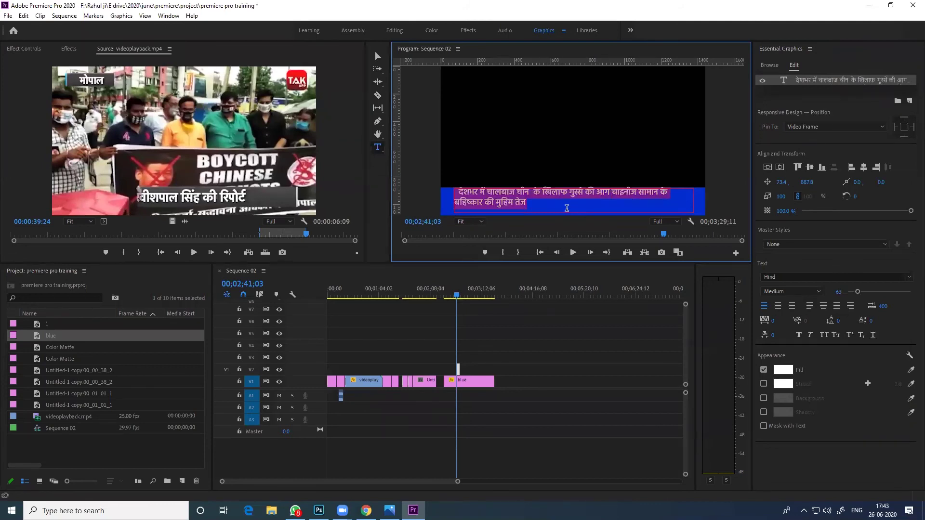
{"action": "left_click_drag", "start_coordinate": [855, 292], "coordinate": [838, 291]}
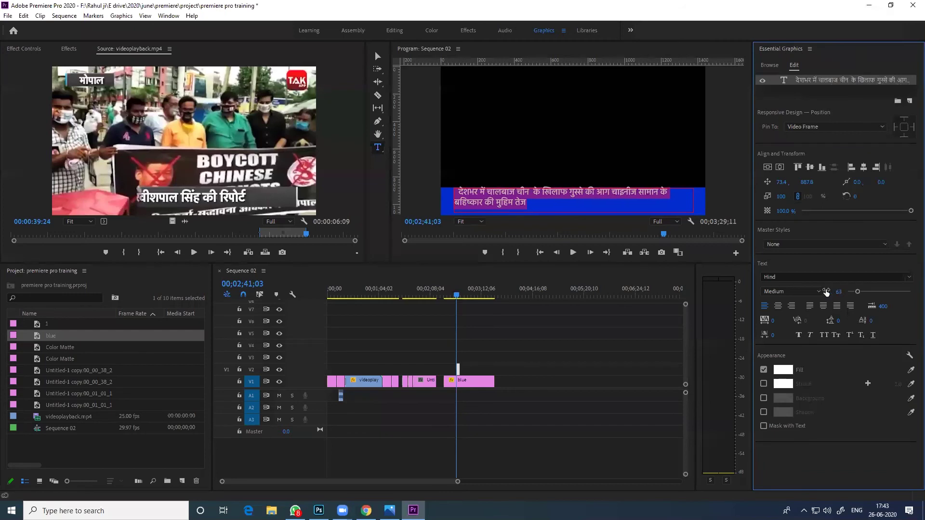
{"action": "left_click", "coordinate": [778, 305]}
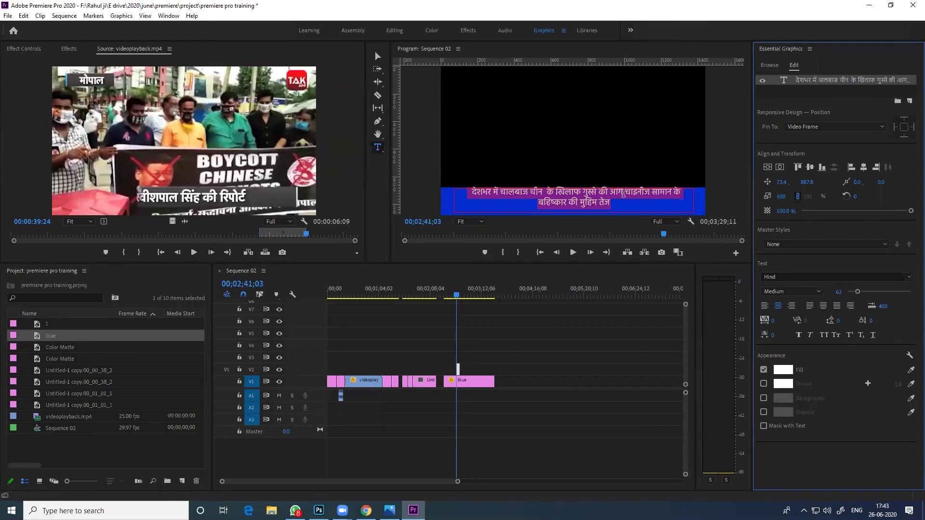
{"action": "left_click", "coordinate": [378, 57]}
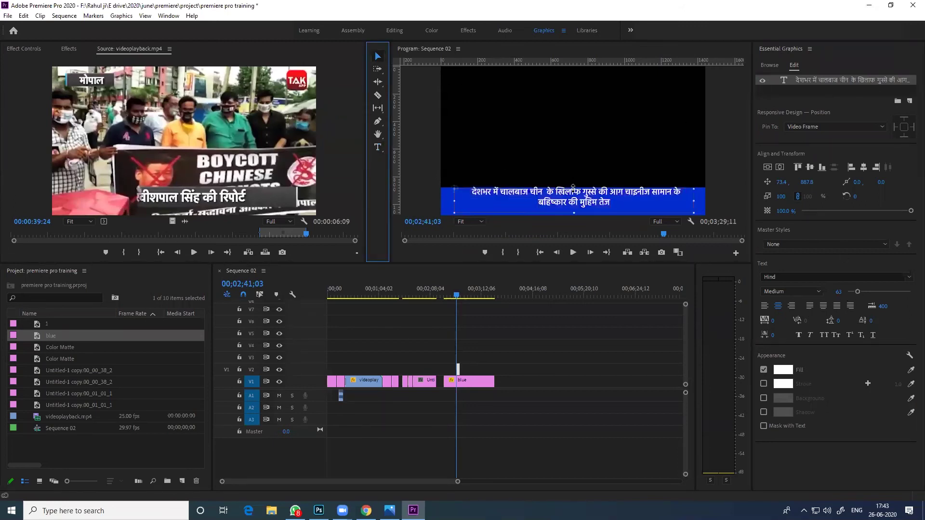
{"action": "left_click", "coordinate": [572, 380]}
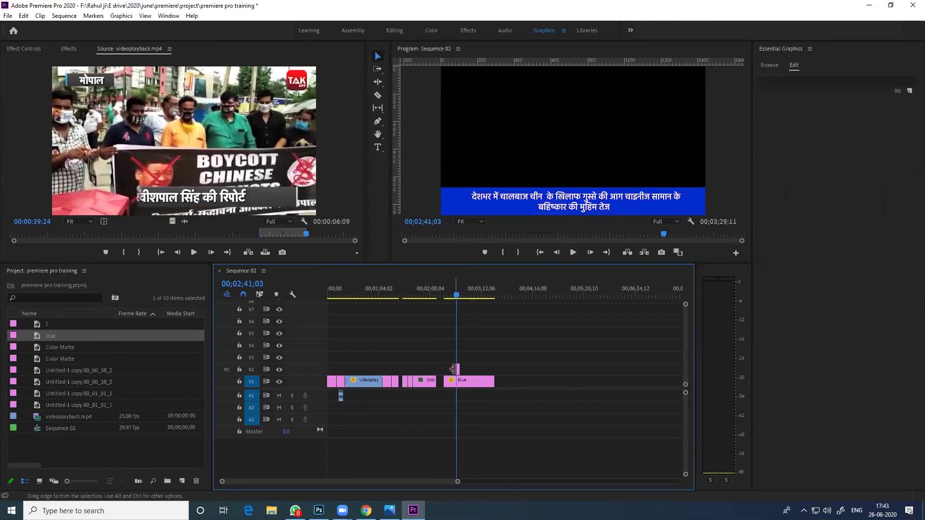
{"action": "key", "text": "="}
{"action": "key", "text": "="}
{"action": "key", "text": "="}
{"action": "key", "text": "="}
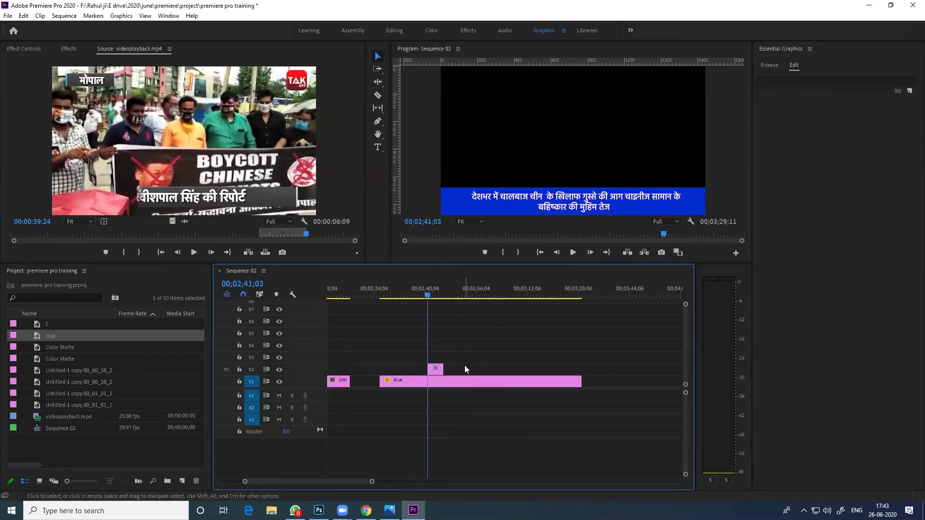
{"action": "left_click", "coordinate": [456, 380]}
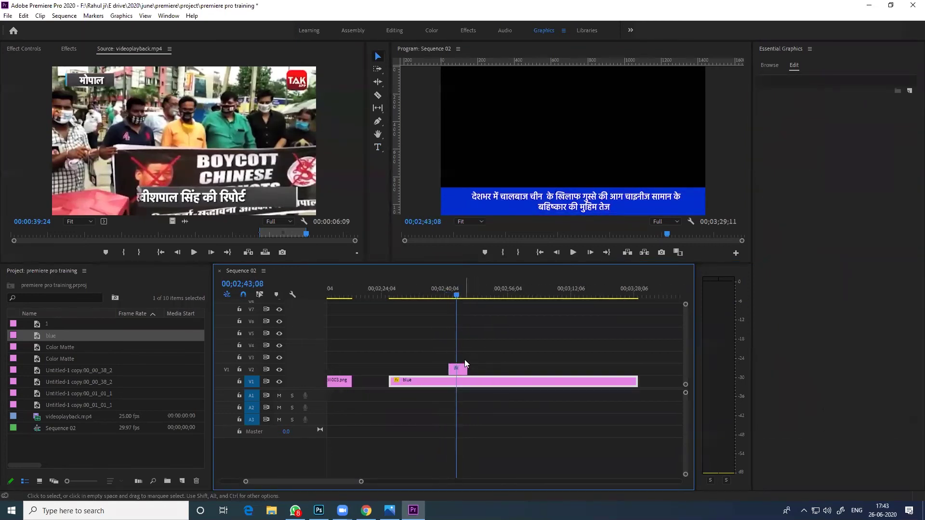
Trim the V2 headline clip's start and end to match the blue clip beneath it
{"action": "left_click", "coordinate": [443, 364]}
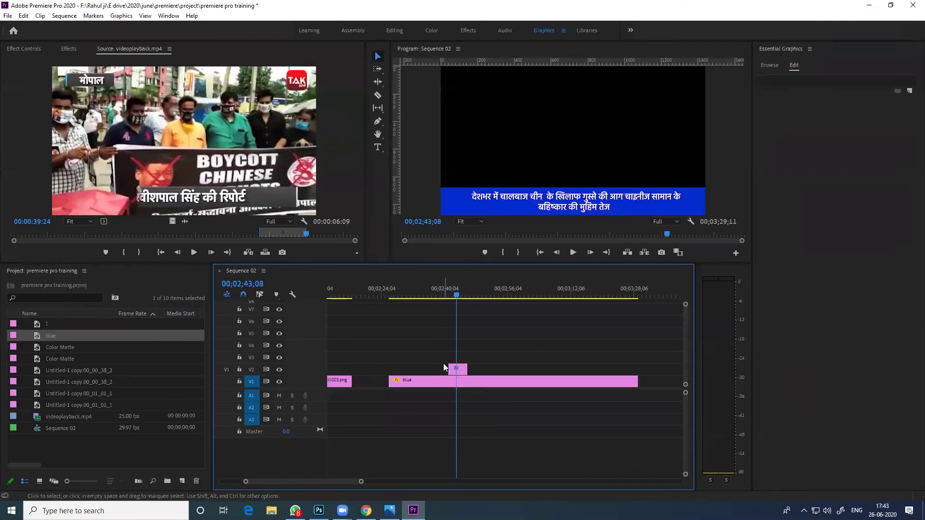
{"action": "left_click_drag", "start_coordinate": [449, 369], "coordinate": [389, 367]}
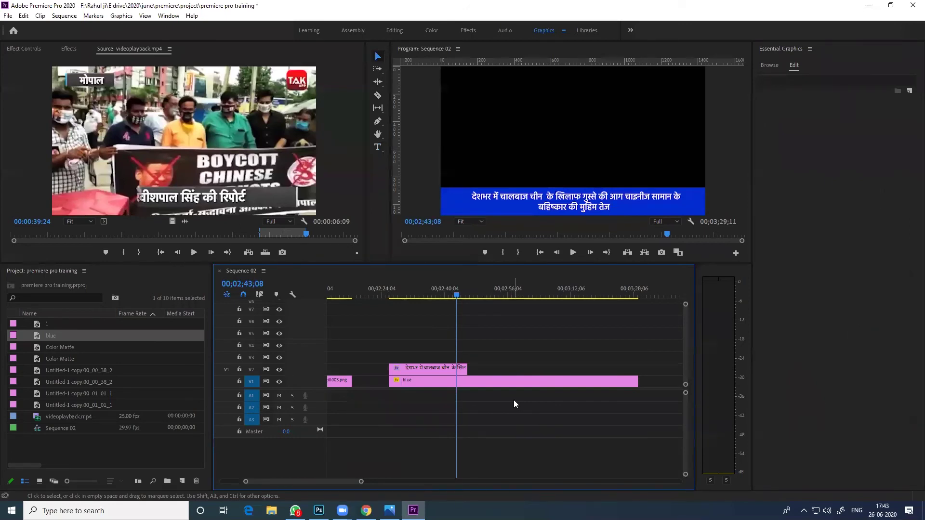
{"action": "left_click_drag", "start_coordinate": [466, 368], "coordinate": [637, 368]}
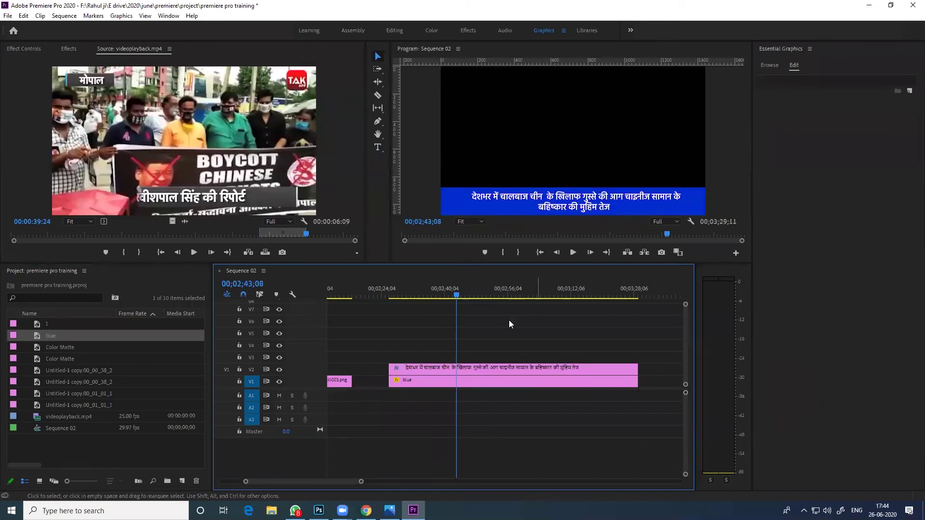
{"action": "left_click_drag", "start_coordinate": [424, 292], "coordinate": [585, 299]}
{"action": "left_click", "coordinate": [512, 360]}
{"action": "left_click", "coordinate": [504, 369]}
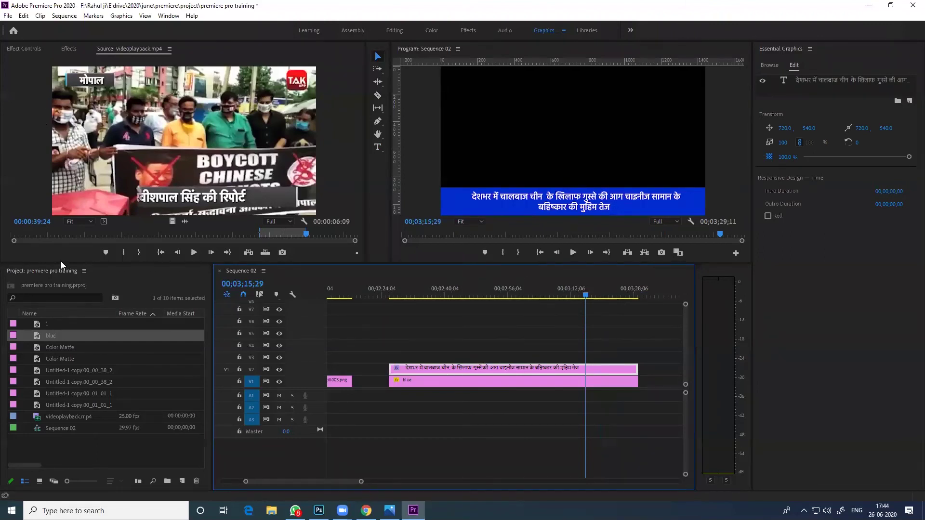
Apply Wipe transitions to the headline clip and play back the wipe animation
{"action": "left_click", "coordinate": [454, 350]}
{"action": "left_click", "coordinate": [463, 371]}
{"action": "left_click", "coordinate": [69, 49]}
{"action": "scroll", "coordinate": [37, 210], "scroll_direction": "down", "scroll_amount": 3}
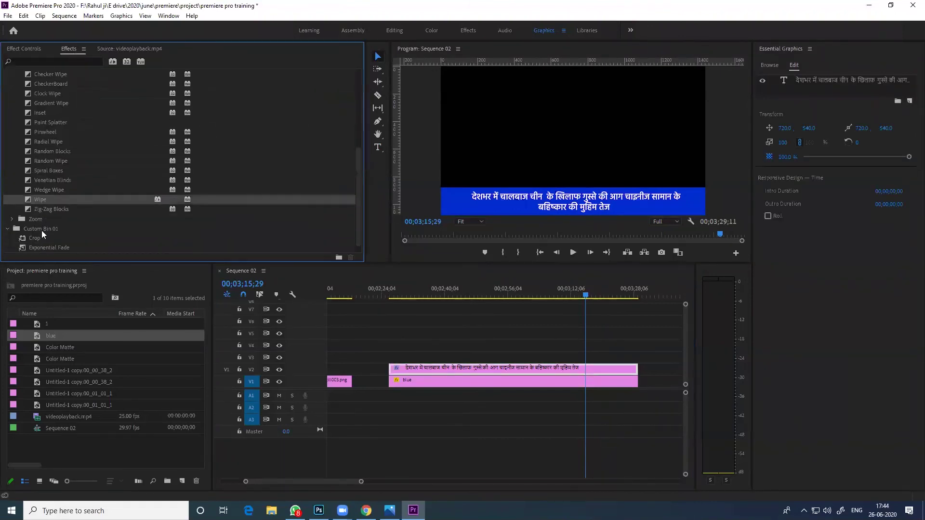
{"action": "mouse_move", "coordinate": [40, 198]}
{"action": "left_mouse_down"}
{"action": "mouse_move", "coordinate": [397, 340]}
{"action": "mouse_move", "coordinate": [396, 379]}
{"action": "mouse_move", "coordinate": [391, 369]}
{"action": "left_mouse_up"}
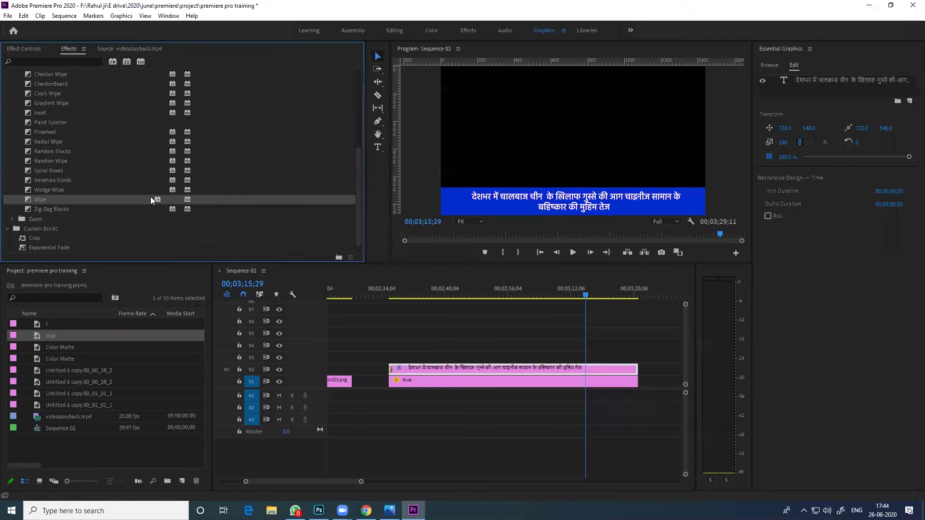
{"action": "mouse_move", "coordinate": [40, 199]}
{"action": "left_mouse_down"}
{"action": "mouse_move", "coordinate": [601, 382]}
{"action": "mouse_move", "coordinate": [635, 371]}
{"action": "left_mouse_up"}
{"action": "key", "text": "Up"}
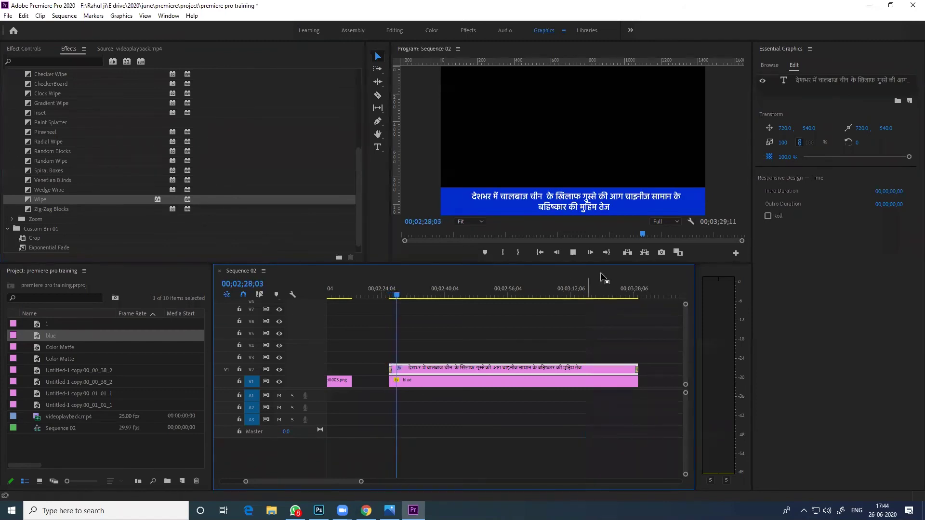
{"action": "left_click_drag", "start_coordinate": [633, 298], "coordinate": [636, 297]}
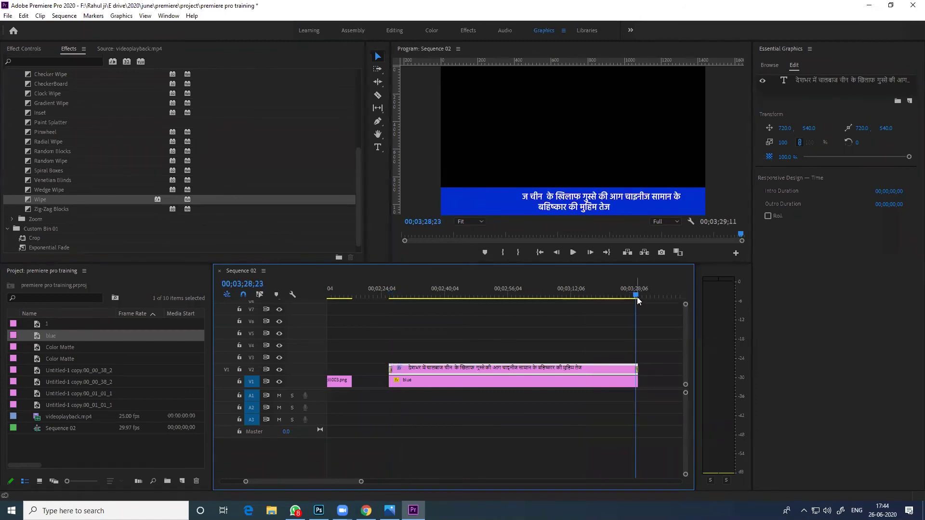
{"action": "key", "text": "space"}
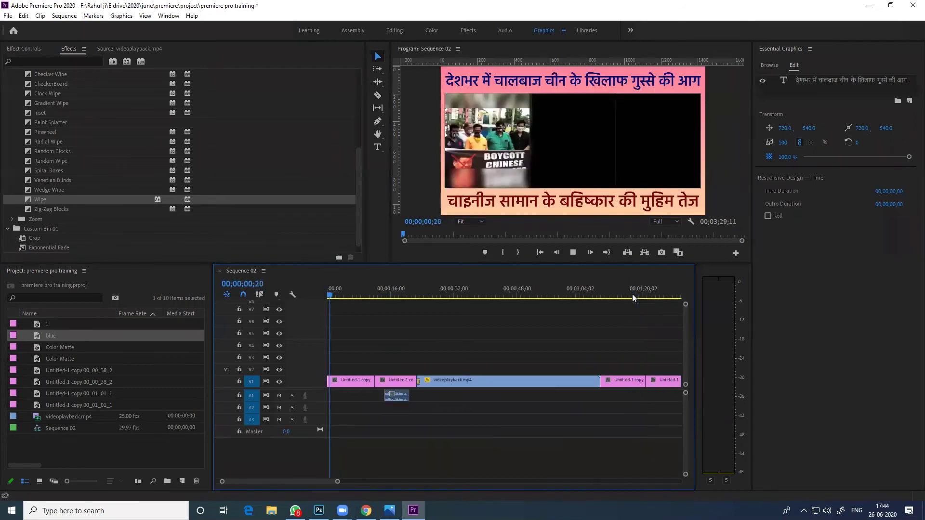
Jump to 00;03;00;29 and reopen the headline text for editing in the Program monitor
{"action": "key", "text": "minus"}
{"action": "key", "text": "minus"}
{"action": "left_click", "coordinate": [513, 293]}
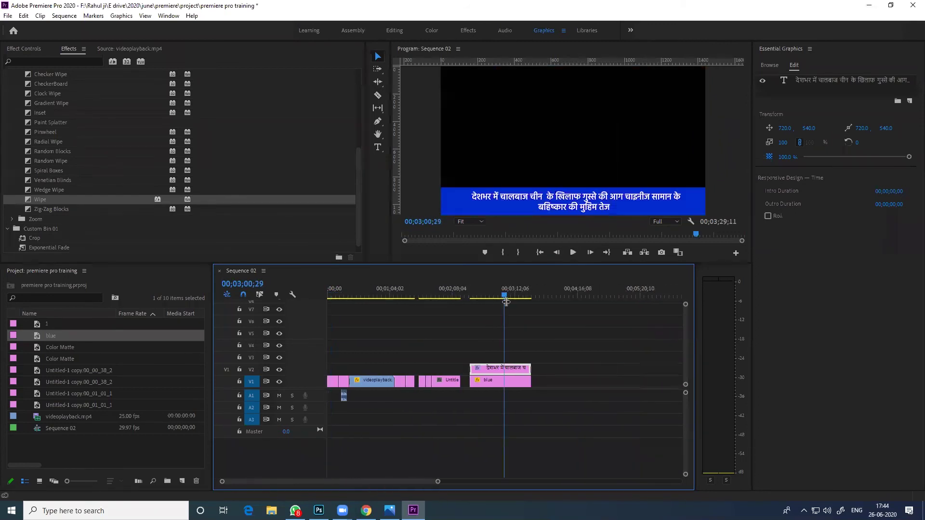
{"action": "key", "text": "equal"}
{"action": "double_click", "coordinate": [567, 207]}
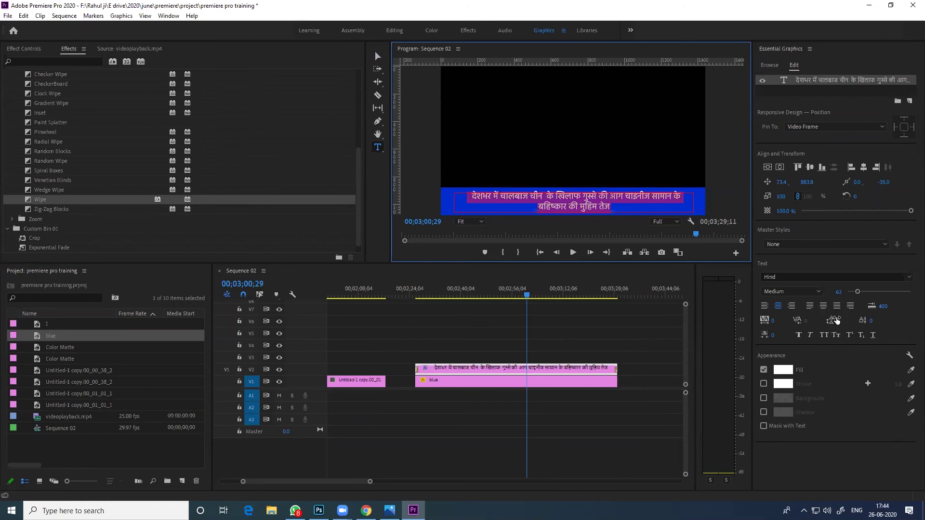
Set the headline's leading to 15 and try a dark red 7F0000 fill
{"action": "left_click", "coordinate": [836, 320]}
{"action": "left_click_drag", "start_coordinate": [836, 321], "coordinate": [850, 321]}
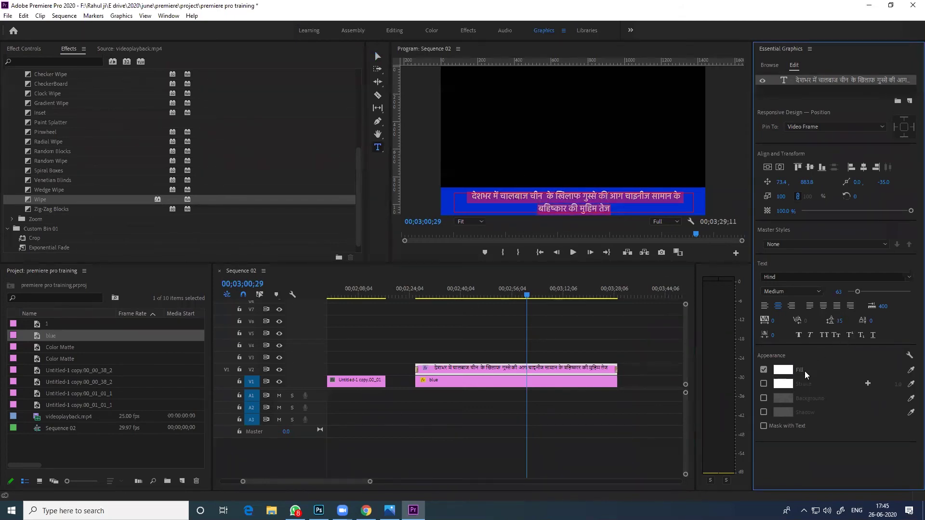
{"action": "left_click", "coordinate": [783, 370]}
{"action": "left_click", "coordinate": [471, 254]}
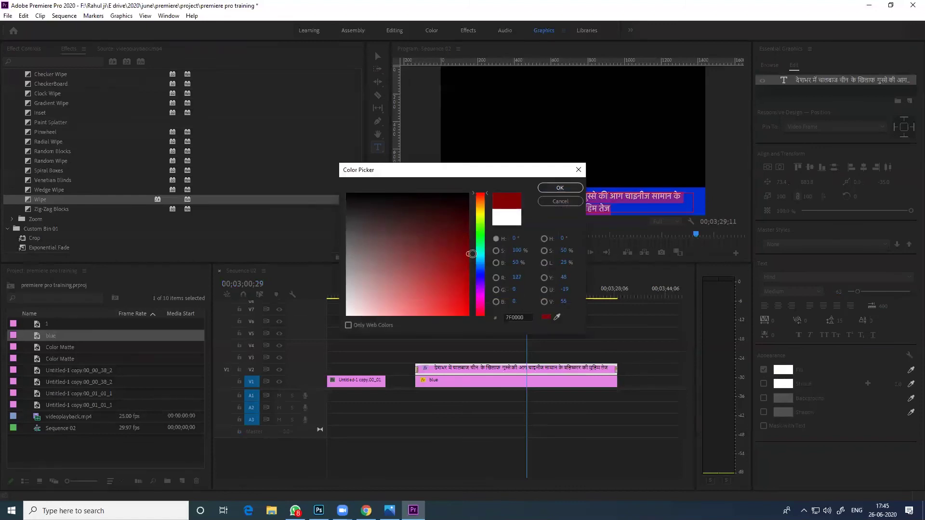
{"action": "left_click", "coordinate": [560, 187]}
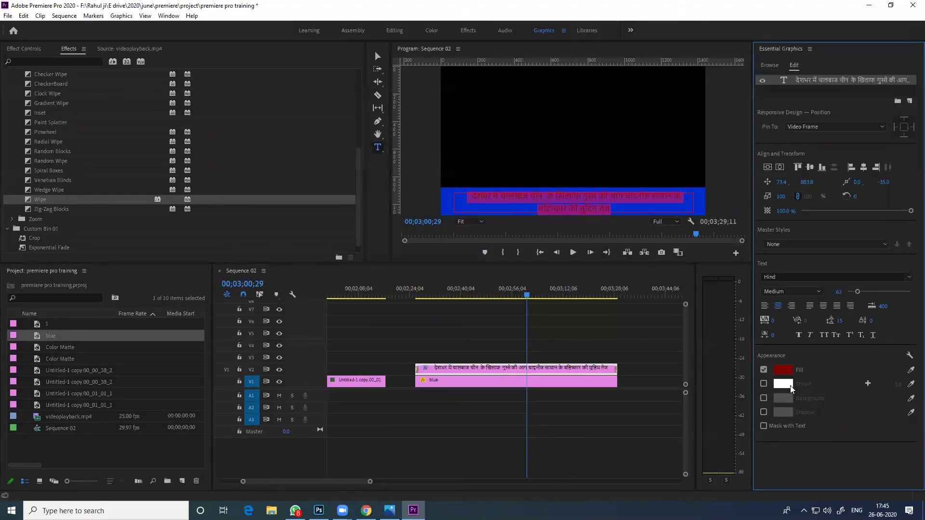
Change the headline fill to off-white EAEAEA instead of red
{"action": "left_click", "coordinate": [782, 370]}
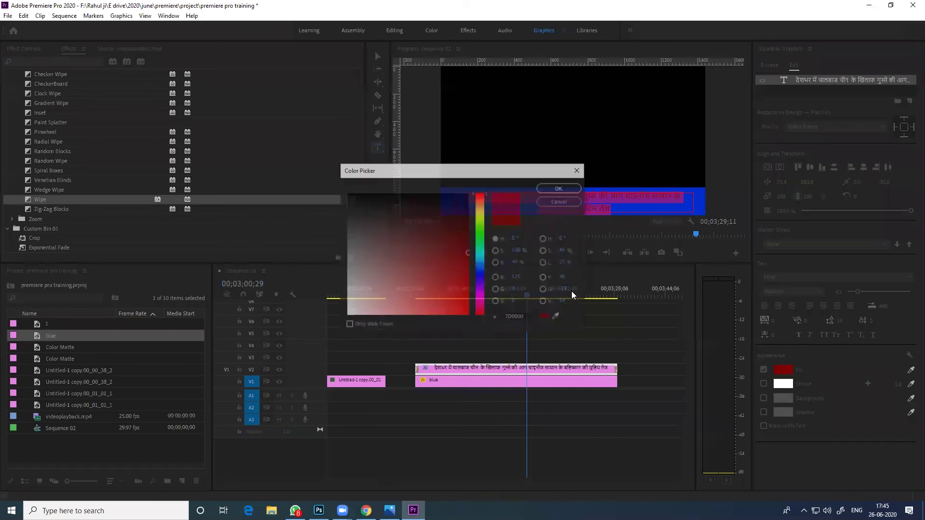
{"action": "left_click", "coordinate": [347, 305]}
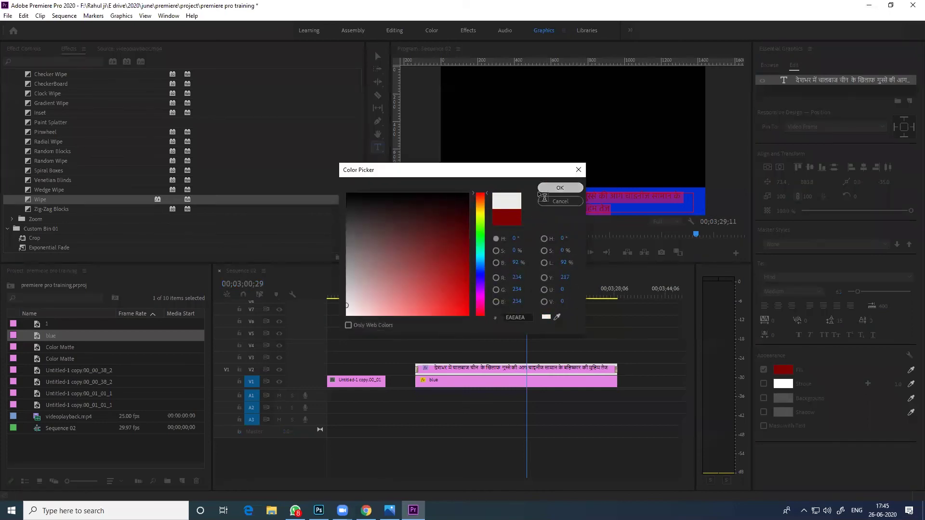
{"action": "left_click", "coordinate": [540, 188]}
{"action": "left_click", "coordinate": [635, 361]}
{"action": "left_click", "coordinate": [495, 290]}
{"action": "left_click", "coordinate": [511, 368]}
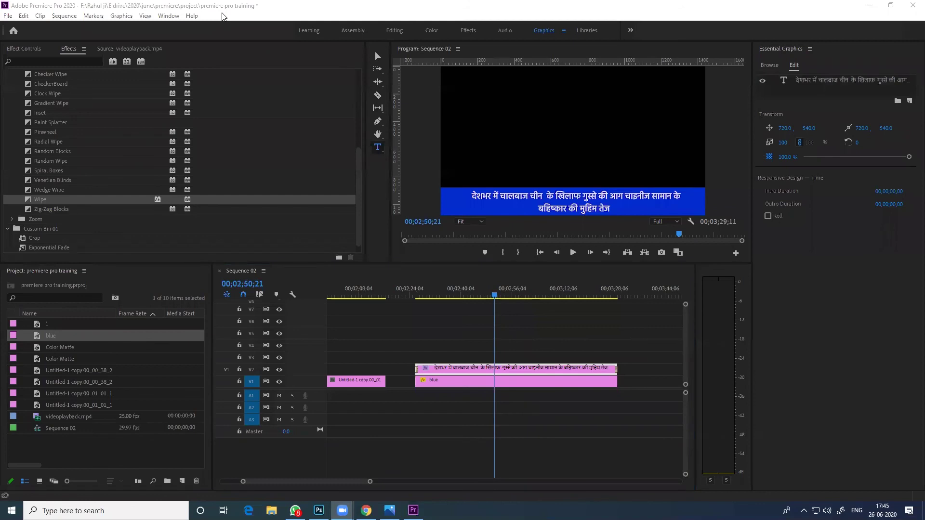
Un-maximize Premiere and move its window down so the browser shows, then bring up the Window menu
{"action": "left_click", "coordinate": [705, 11]}
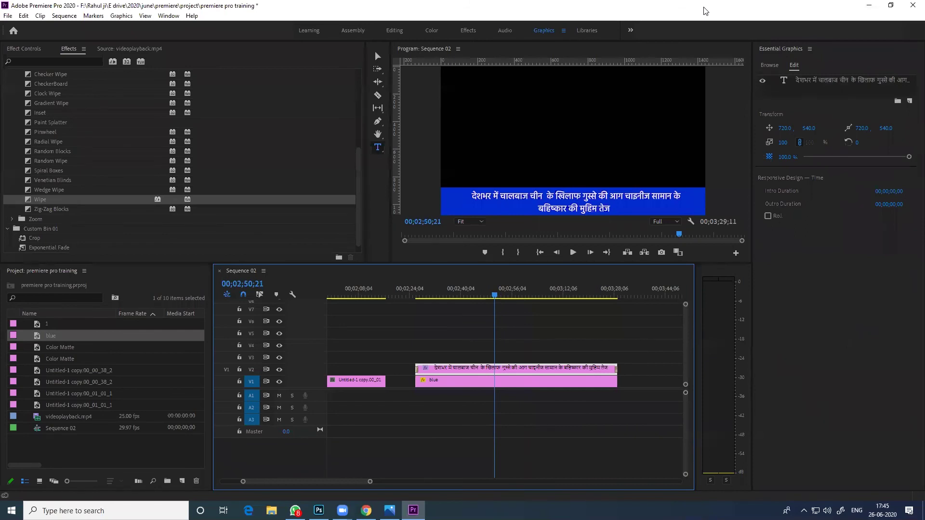
{"action": "left_click", "coordinate": [891, 5]}
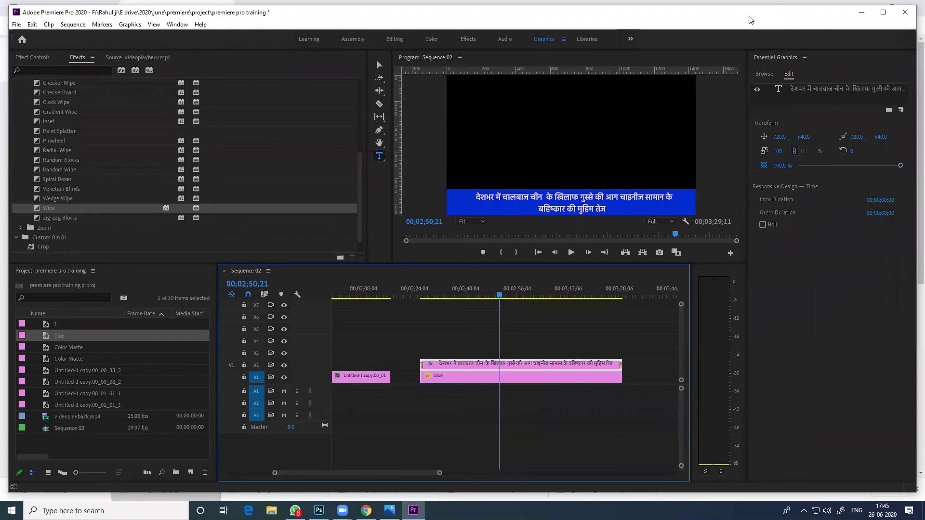
{"action": "left_click_drag", "start_coordinate": [749, 17], "coordinate": [750, 40]}
{"action": "left_click", "coordinate": [178, 48]}
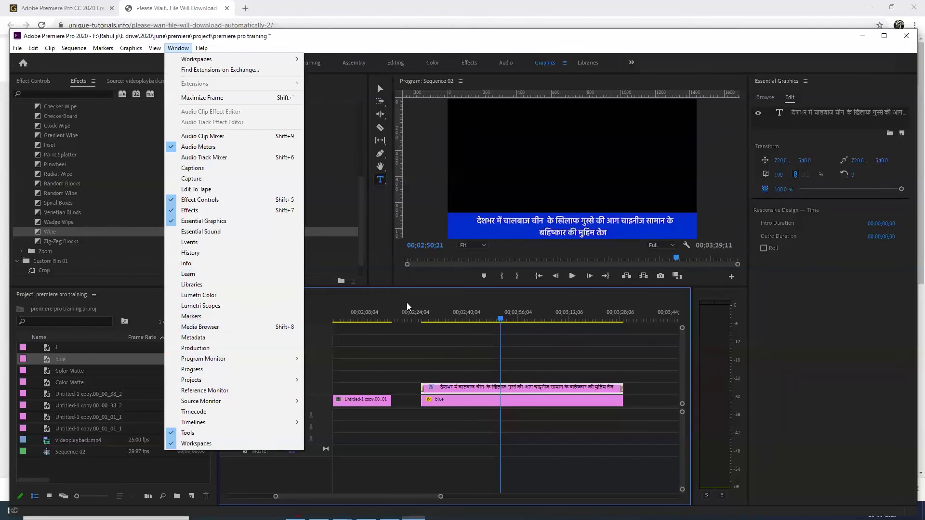
Deselect the headline clip and close the Effect Controls panel
{"action": "left_click", "coordinate": [407, 360]}
{"action": "left_click", "coordinate": [407, 358]}
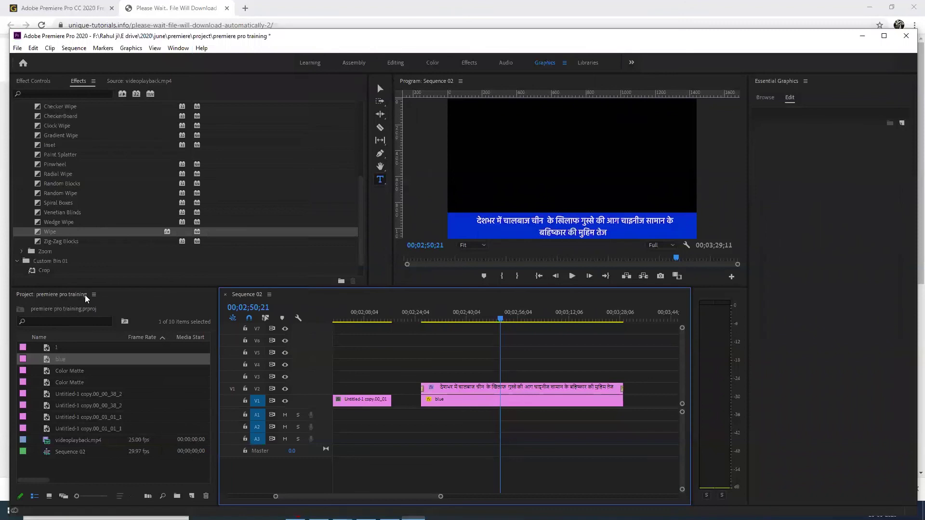
{"action": "left_click", "coordinate": [33, 81]}
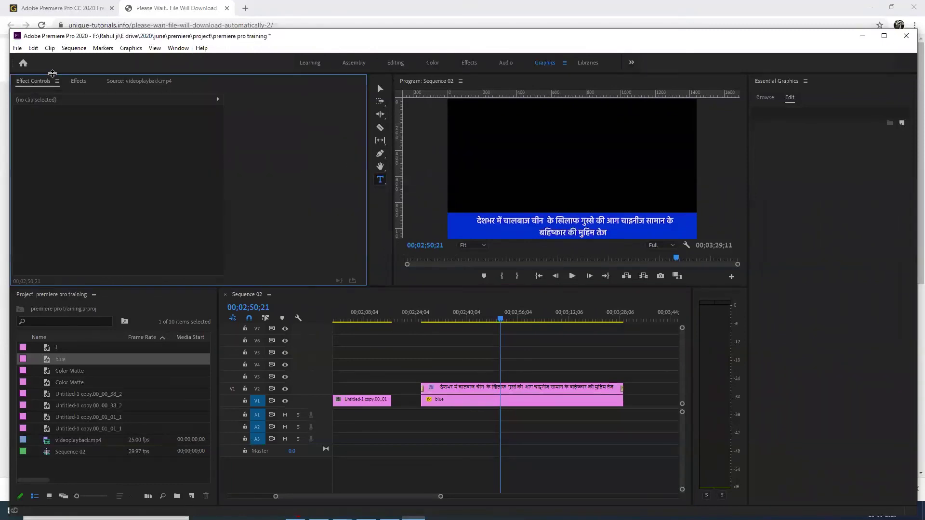
{"action": "left_click", "coordinate": [57, 81]}
{"action": "left_click", "coordinate": [92, 86]}
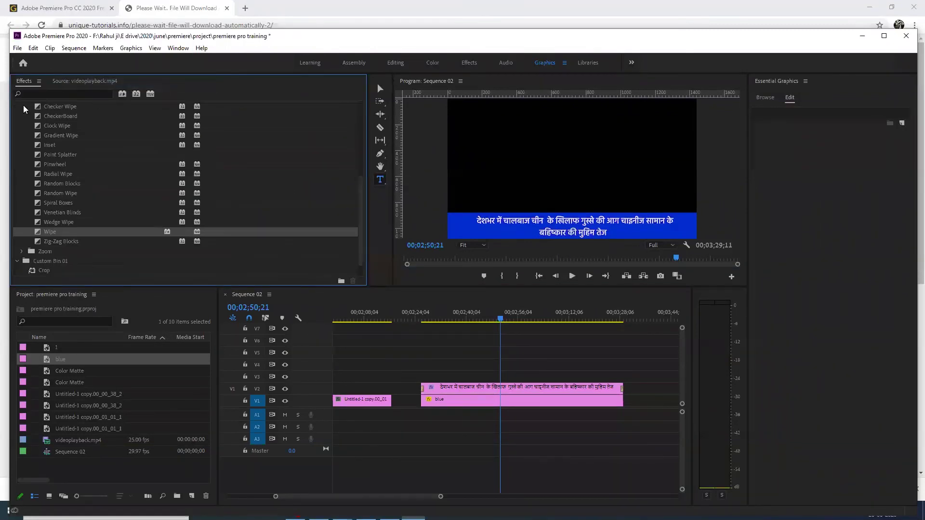
Undock the Source monitor showing videoplayback.mp4 and close it
{"action": "left_click", "coordinate": [106, 81]}
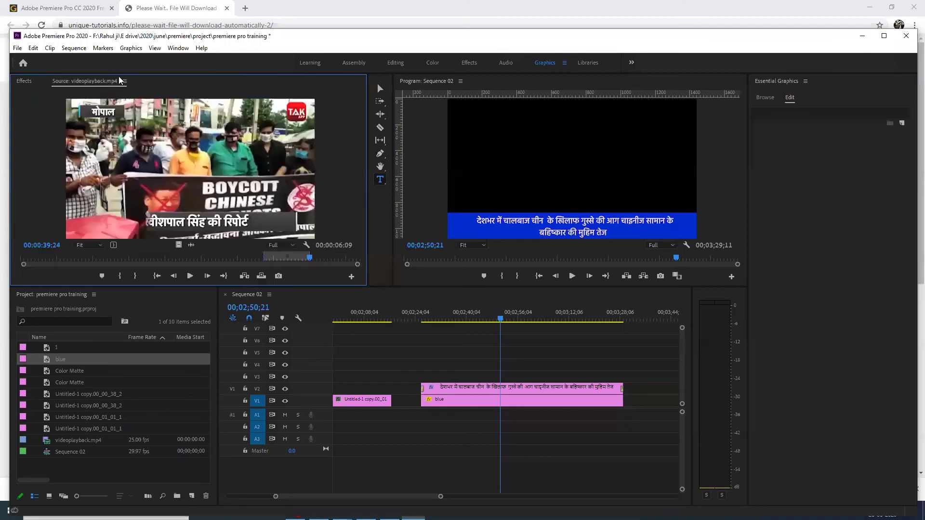
{"action": "left_click", "coordinate": [125, 81]}
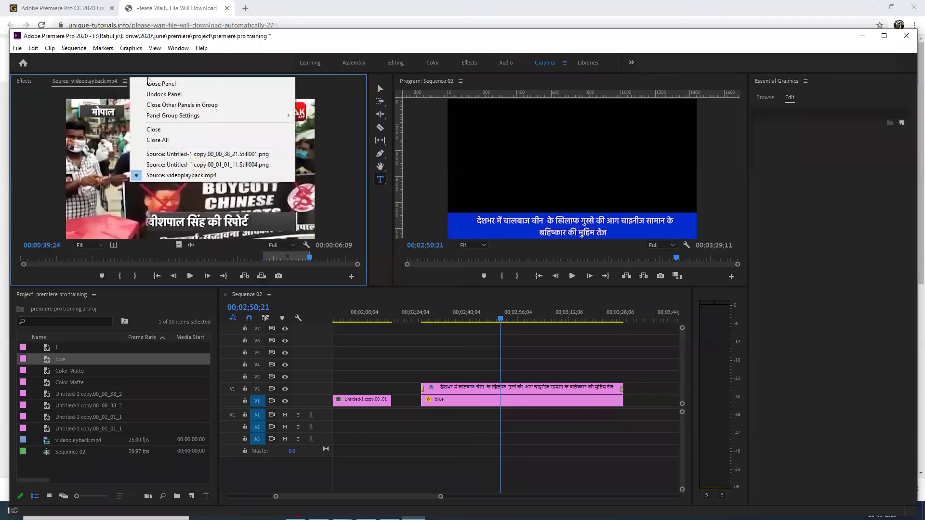
{"action": "left_click", "coordinate": [150, 94]}
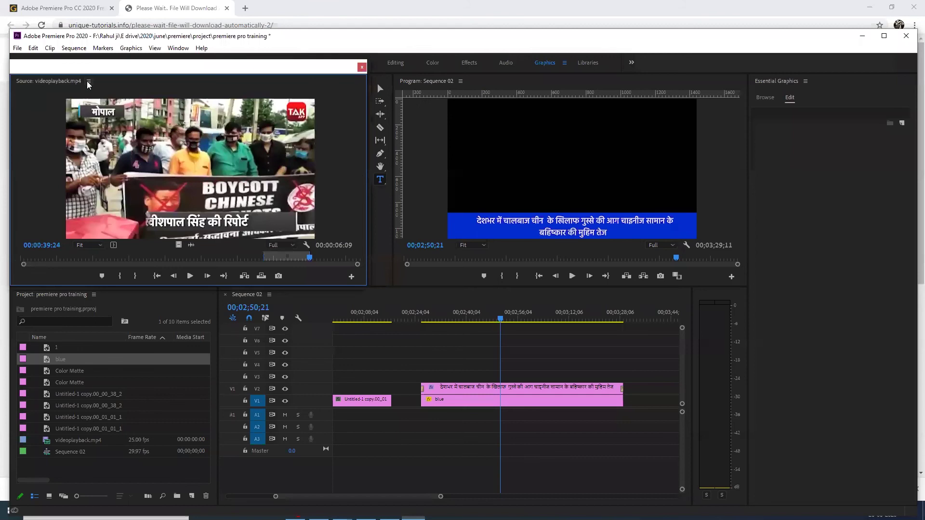
{"action": "left_click", "coordinate": [88, 81]}
{"action": "left_click", "coordinate": [103, 83]}
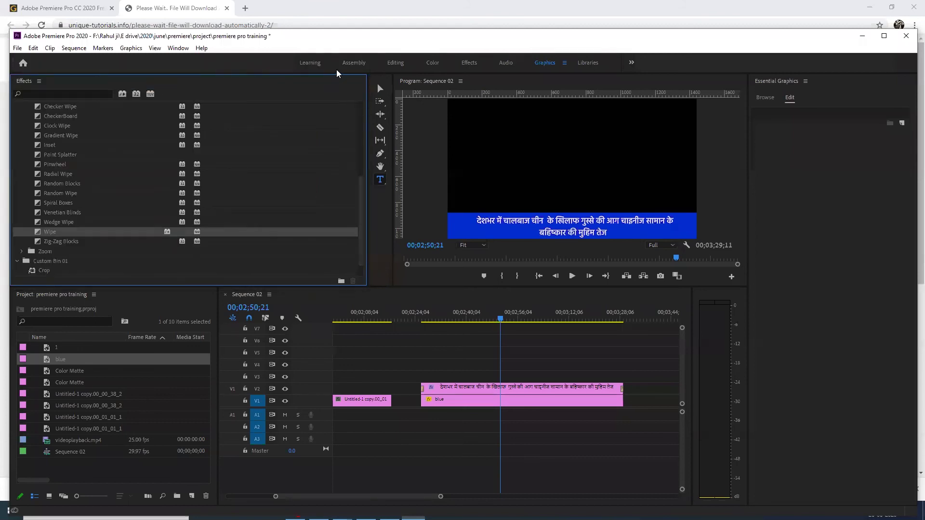
Close the Effects panel and bring up the Window menu
{"action": "left_click", "coordinate": [38, 81]}
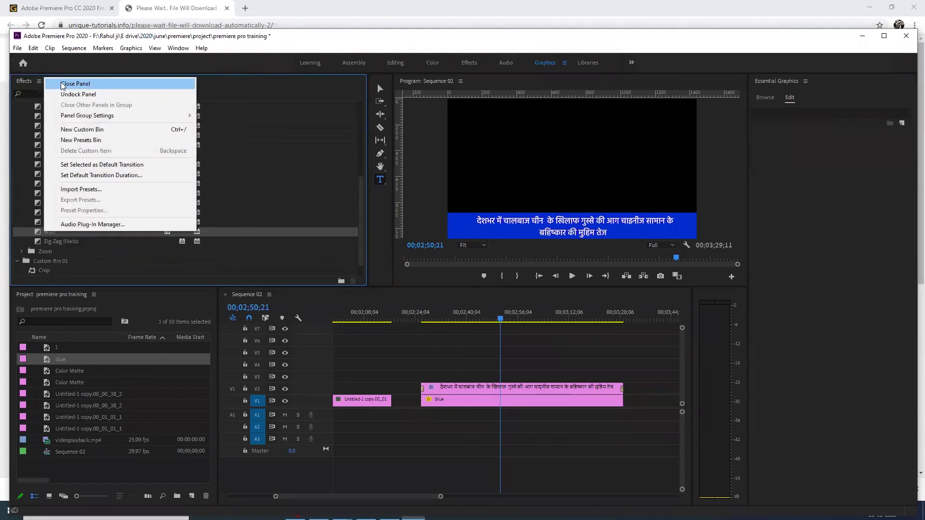
{"action": "left_click", "coordinate": [62, 85]}
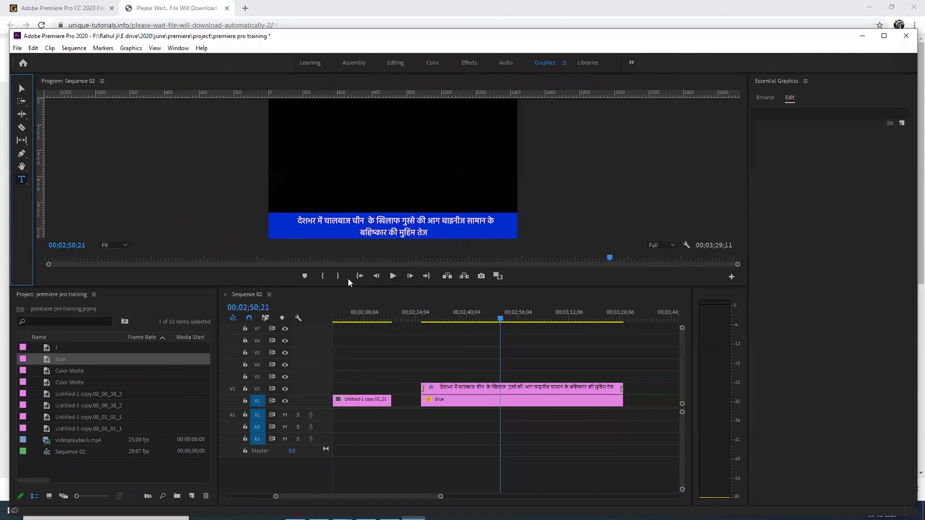
{"action": "left_click", "coordinate": [178, 48]}
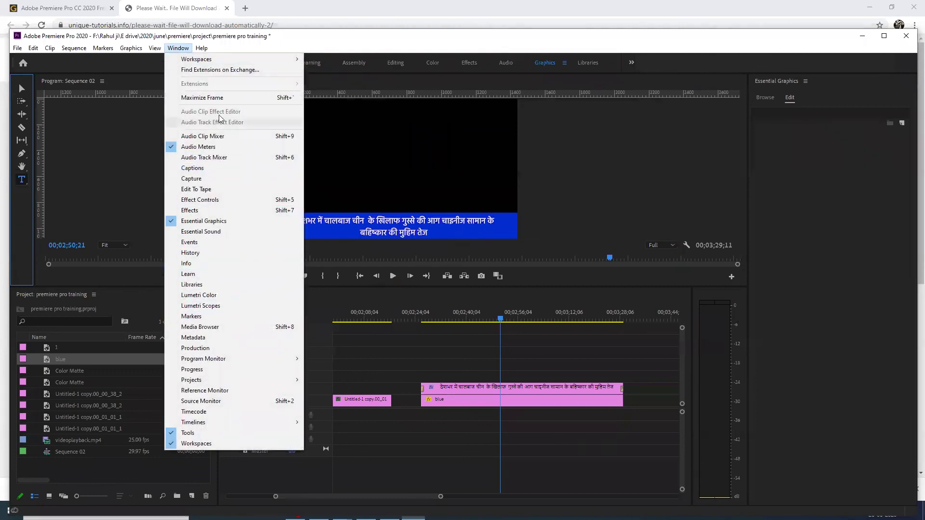
Reset the workspace to its saved layout, then look through the Media Browser, Libraries and History panels
{"action": "mouse_move", "coordinate": [229, 62]}
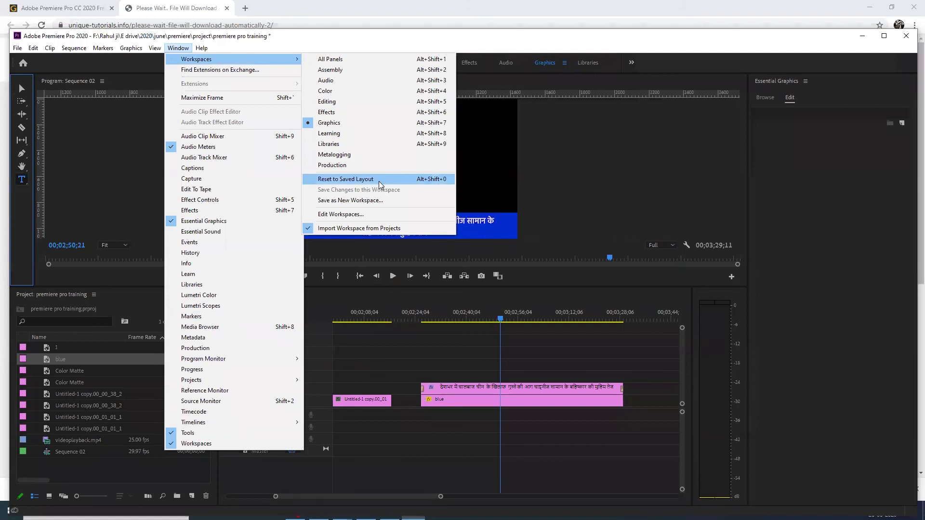
{"action": "left_click", "coordinate": [380, 181]}
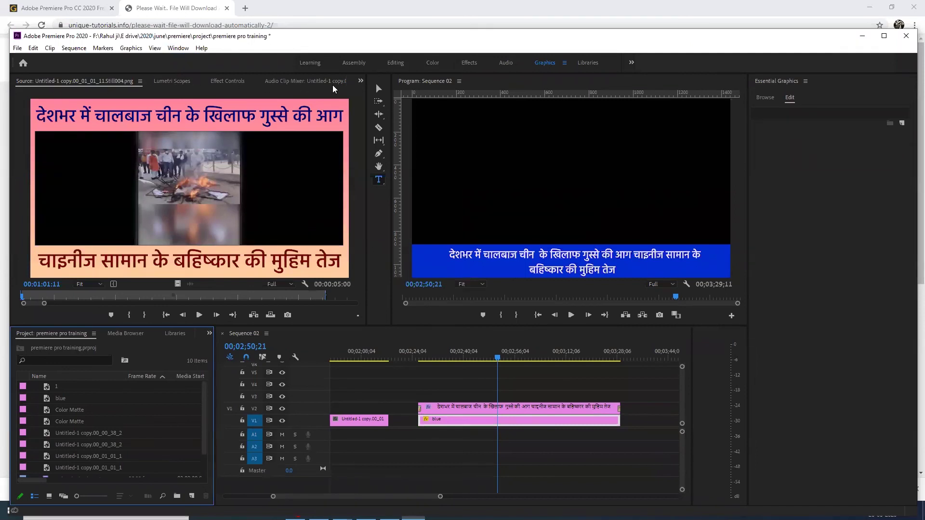
{"action": "left_click", "coordinate": [130, 338]}
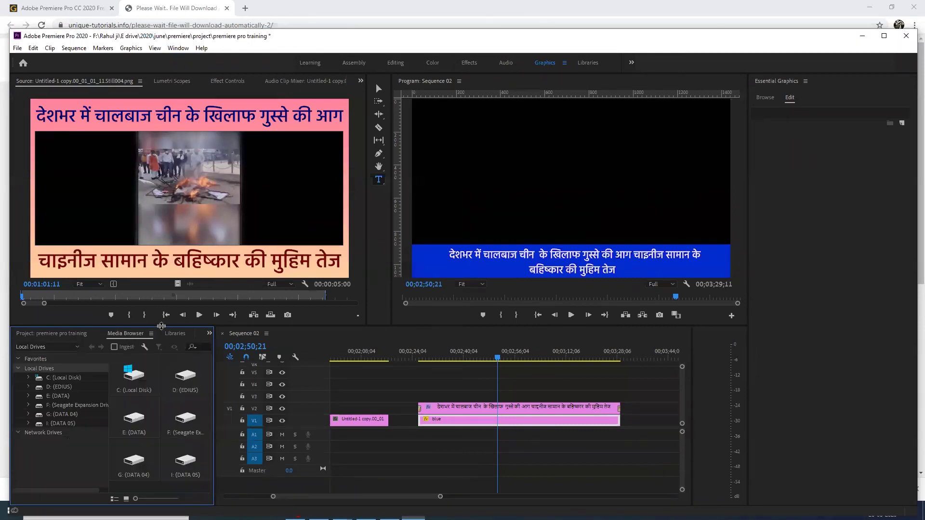
{"action": "left_click", "coordinate": [176, 333]}
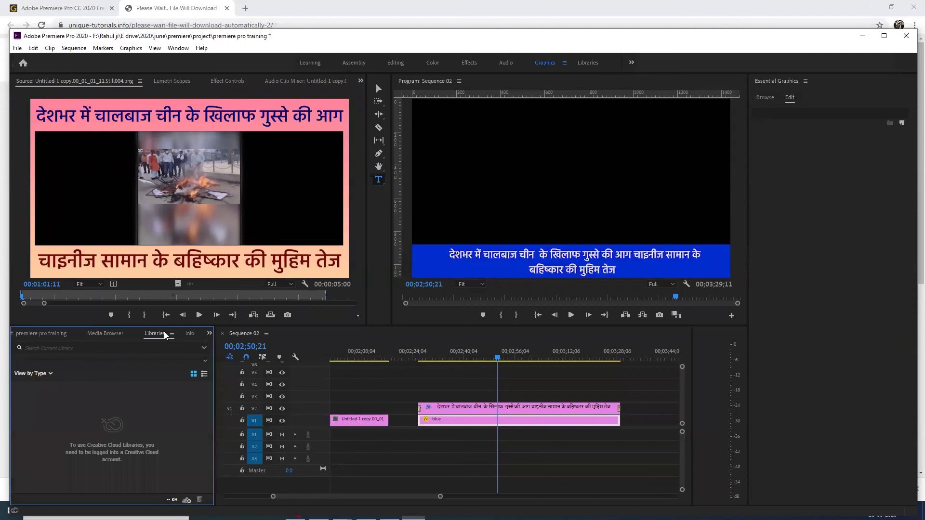
{"action": "scroll", "coordinate": [171, 334], "scroll_direction": "down", "scroll_amount": 1}
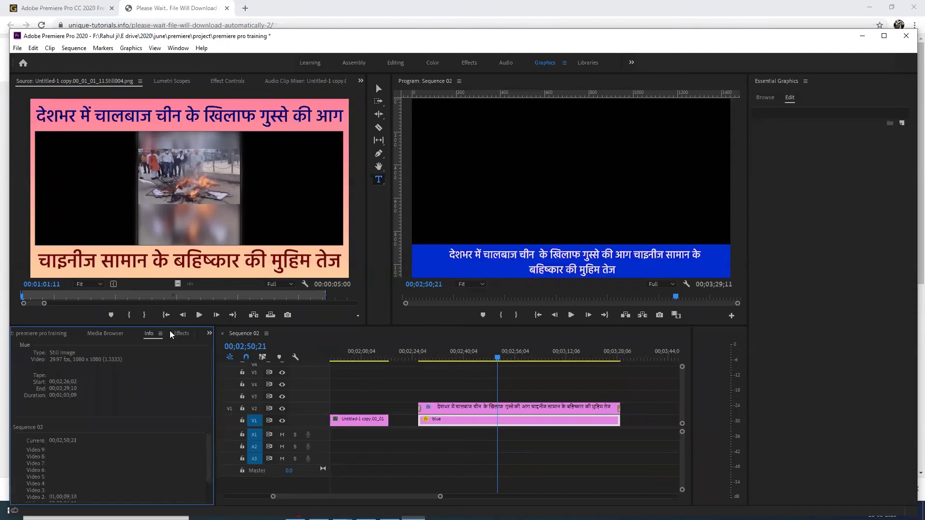
{"action": "scroll", "coordinate": [170, 334], "scroll_direction": "down", "scroll_amount": 1}
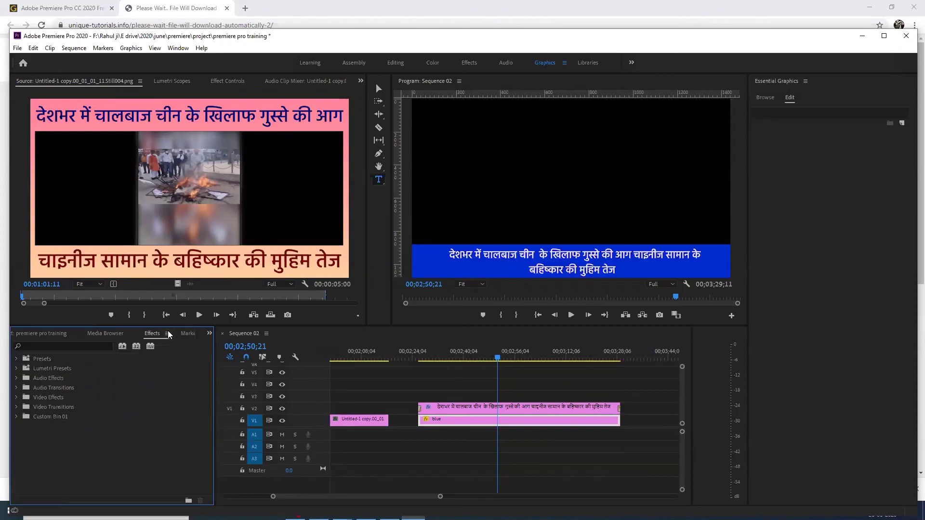
{"action": "scroll", "coordinate": [118, 337], "scroll_direction": "up", "scroll_amount": 1}
{"action": "scroll", "coordinate": [117, 338], "scroll_direction": "down", "scroll_amount": 1}
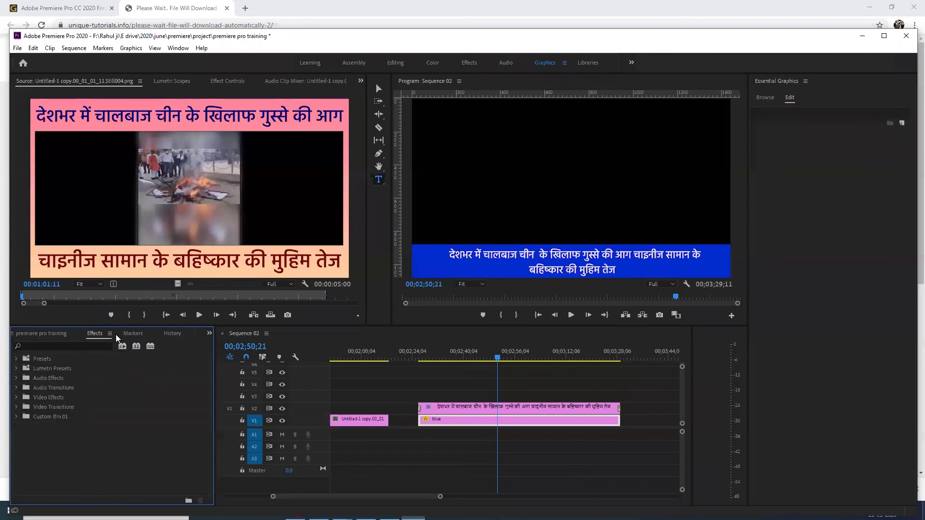
{"action": "left_click", "coordinate": [171, 334]}
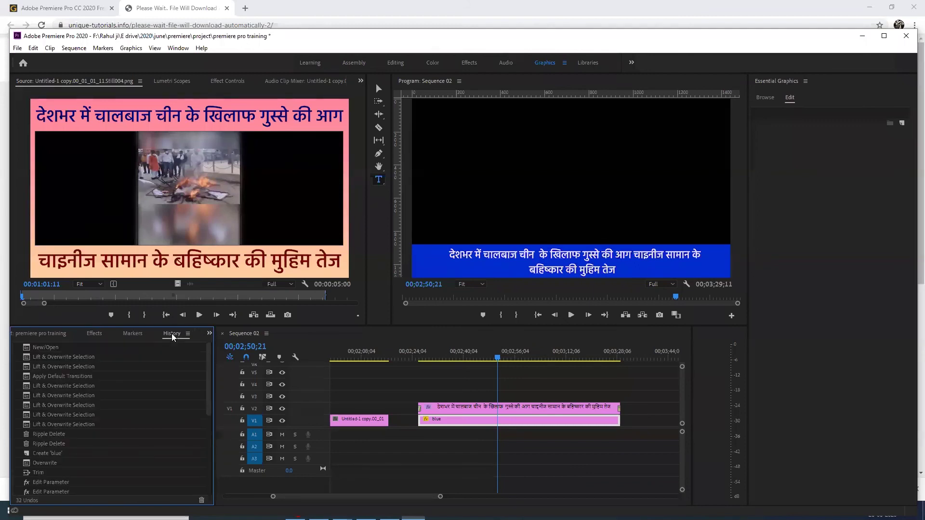
{"action": "scroll", "coordinate": [173, 337], "scroll_direction": "up", "scroll_amount": 1}
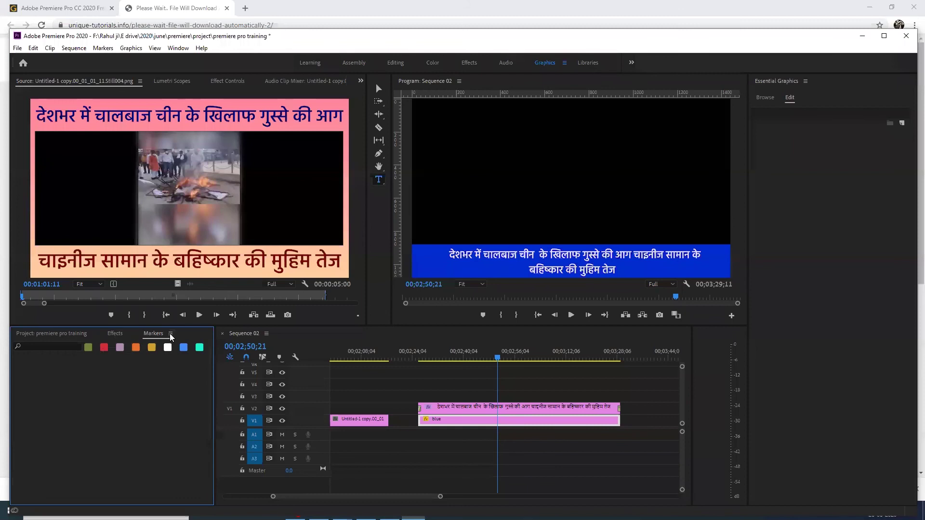
{"action": "scroll", "coordinate": [171, 337], "scroll_direction": "up", "scroll_amount": 1}
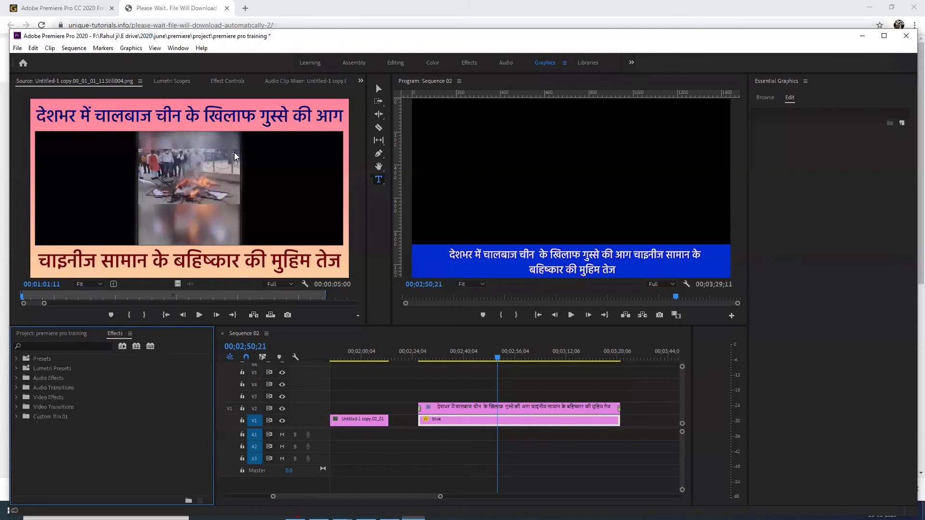
{"action": "scroll", "coordinate": [448, 373], "scroll_direction": "up", "scroll_amount": 10}
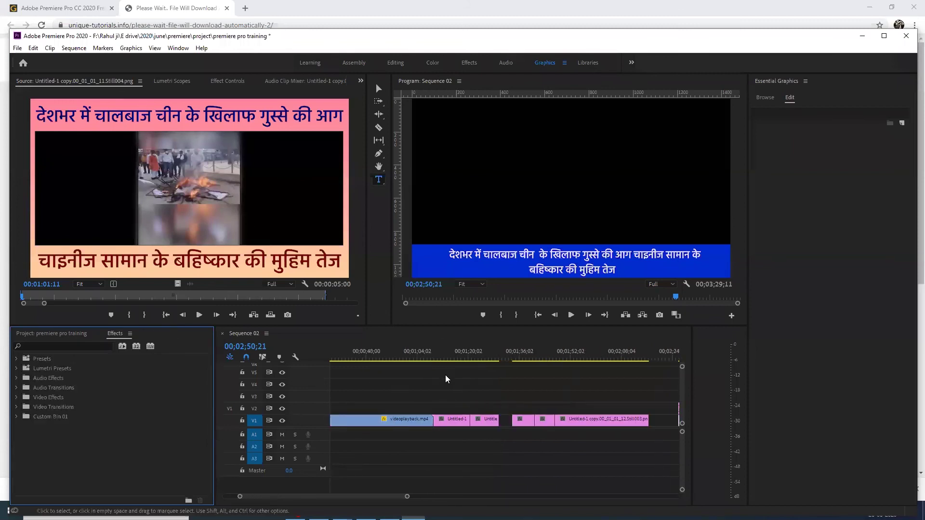
Put Sequence 02's playhead at 00;03;27;02 and maximize the Premiere window
{"action": "scroll", "coordinate": [446, 379], "scroll_direction": "down", "scroll_amount": 5}
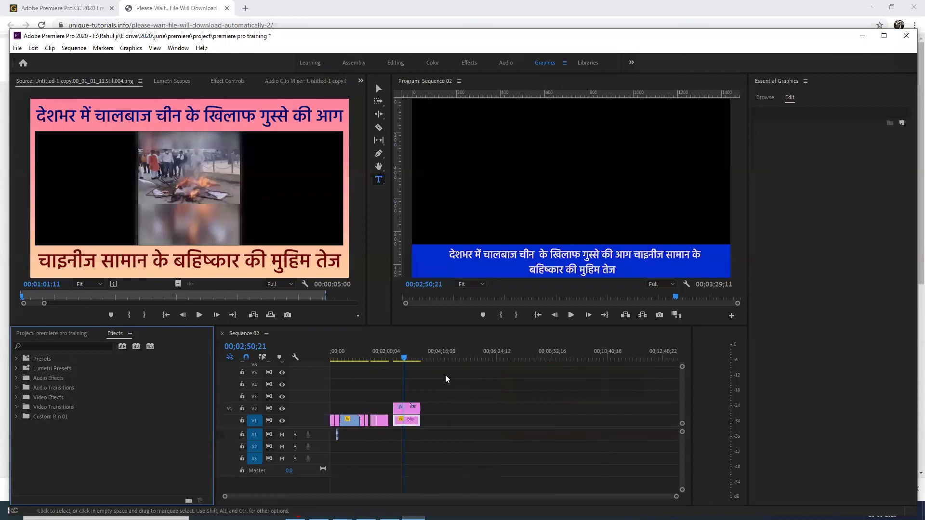
{"action": "left_click_drag", "start_coordinate": [409, 359], "coordinate": [420, 362]}
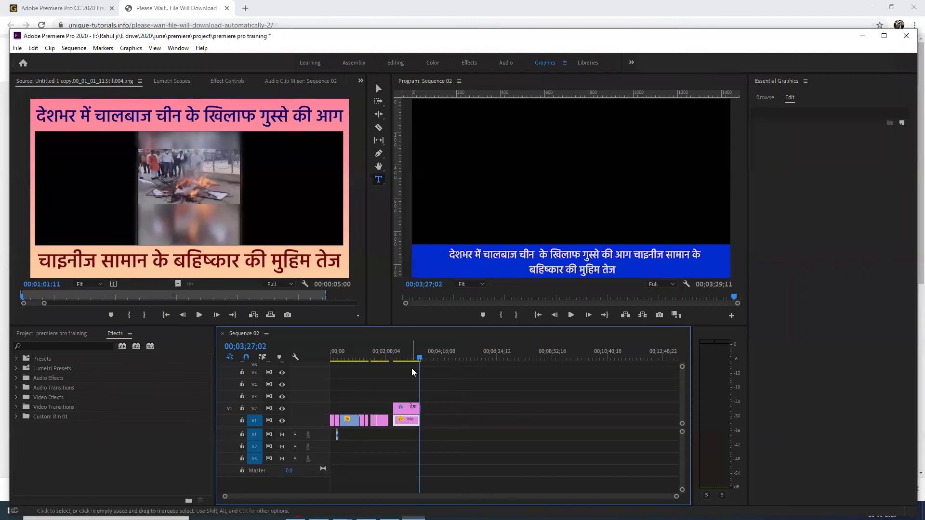
{"action": "scroll", "coordinate": [390, 406], "scroll_direction": "up", "scroll_amount": 5}
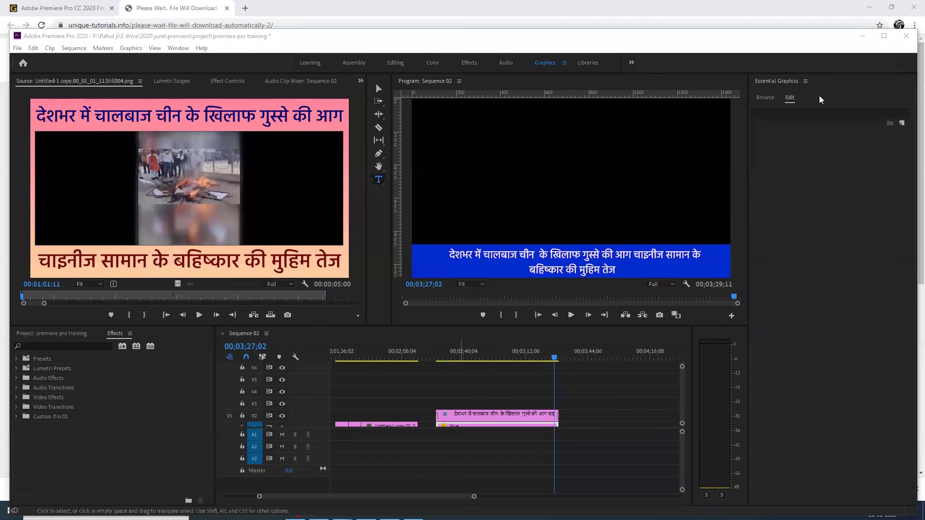
{"action": "left_click", "coordinate": [885, 36]}
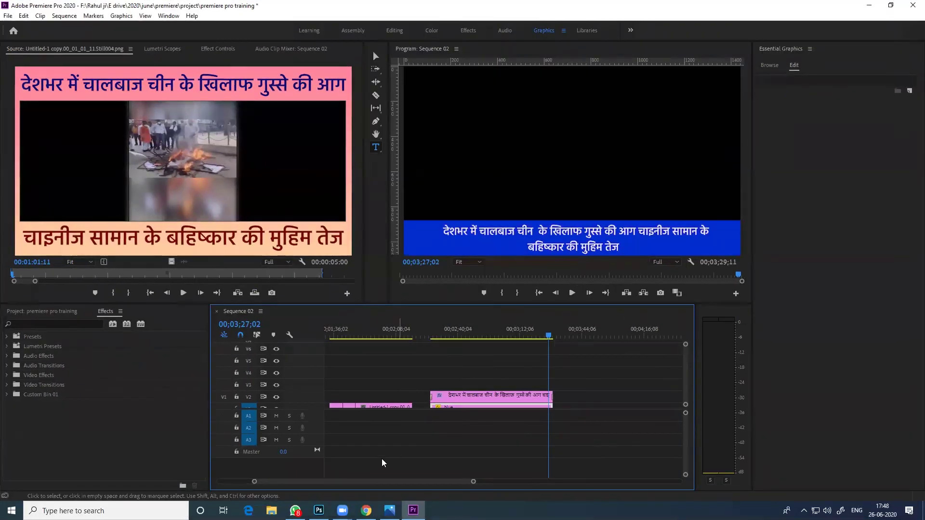
{"action": "mouse_move", "coordinate": [366, 511]}
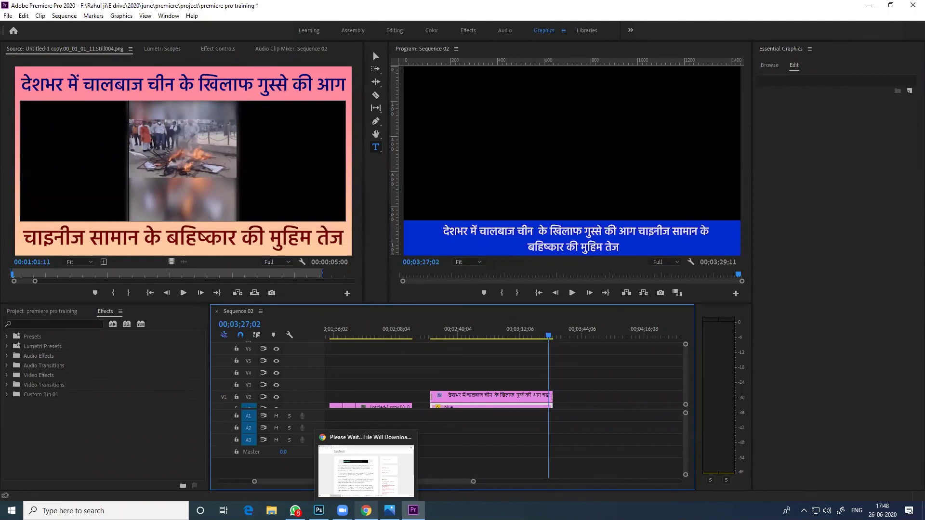
Switch to Chrome and search Google for getintopc in a new tab
{"action": "left_click", "coordinate": [357, 470]}
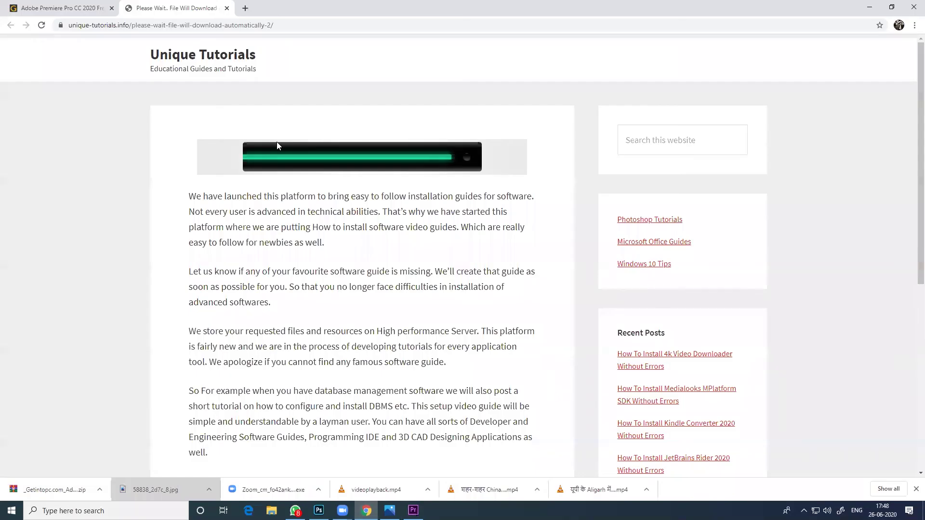
{"action": "left_click", "coordinate": [63, 5]}
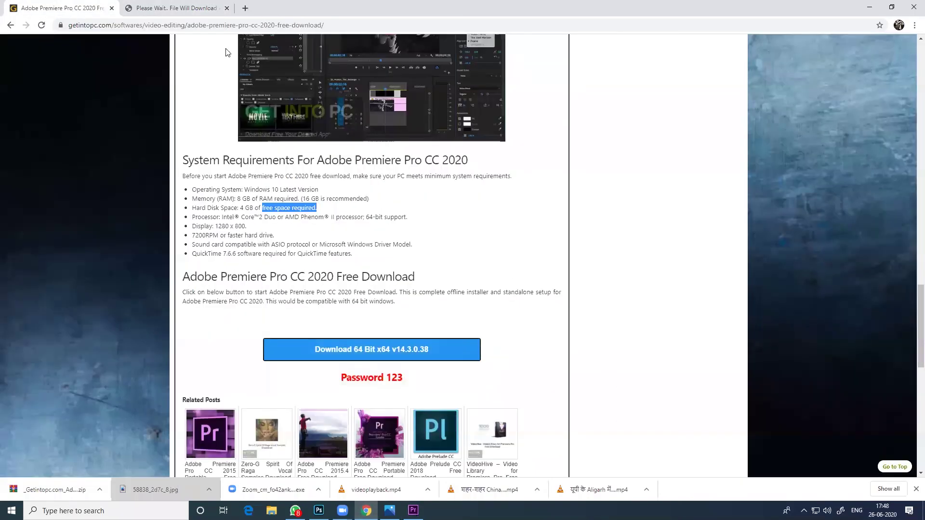
{"action": "left_click", "coordinate": [245, 8]}
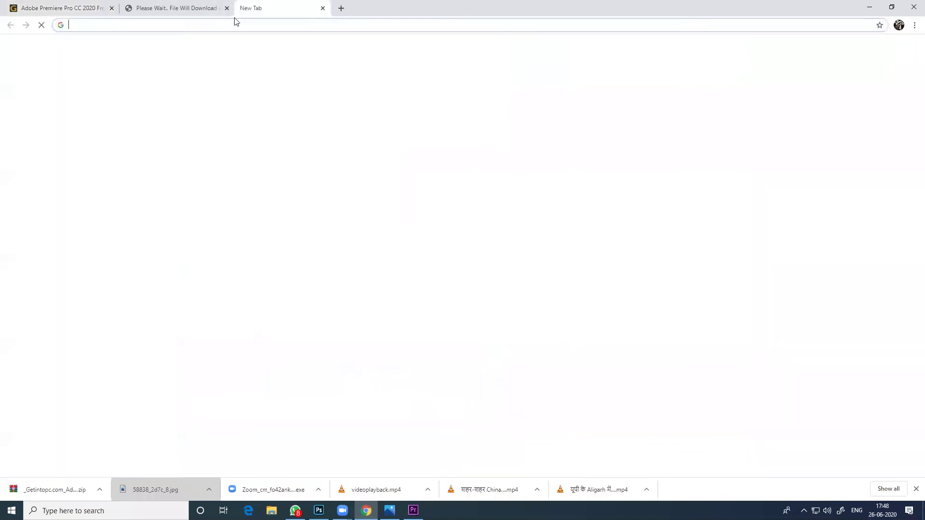
{"action": "left_click", "coordinate": [232, 27]}
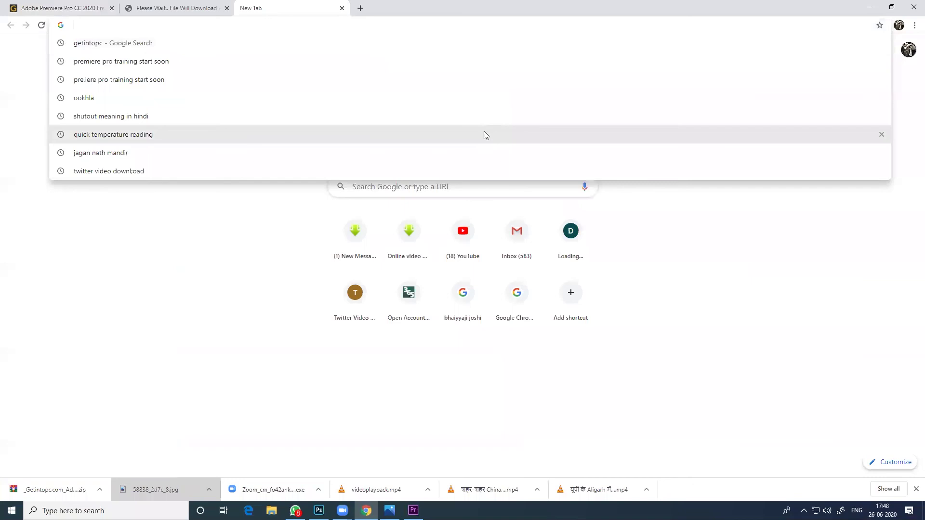
{"action": "left_click", "coordinate": [159, 23]}
{"action": "type", "text": "get"}
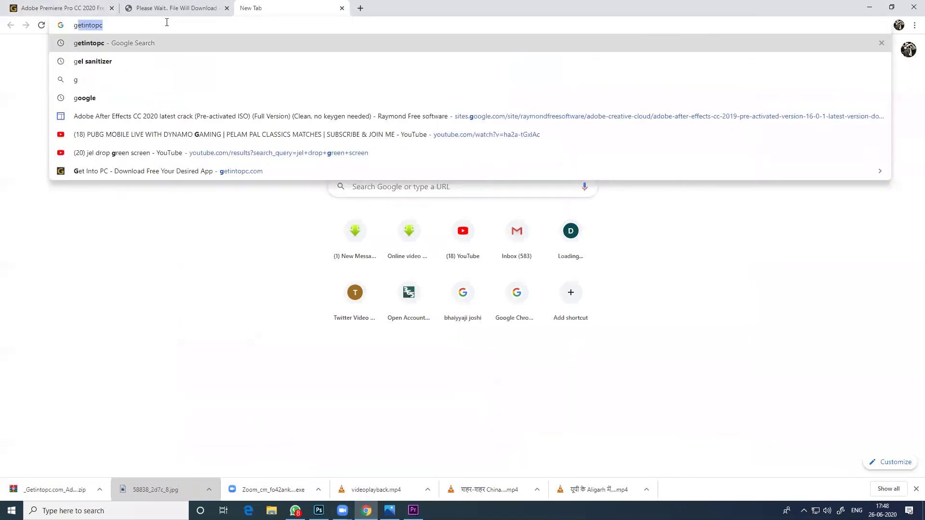
{"action": "type", "text": "intopc"}
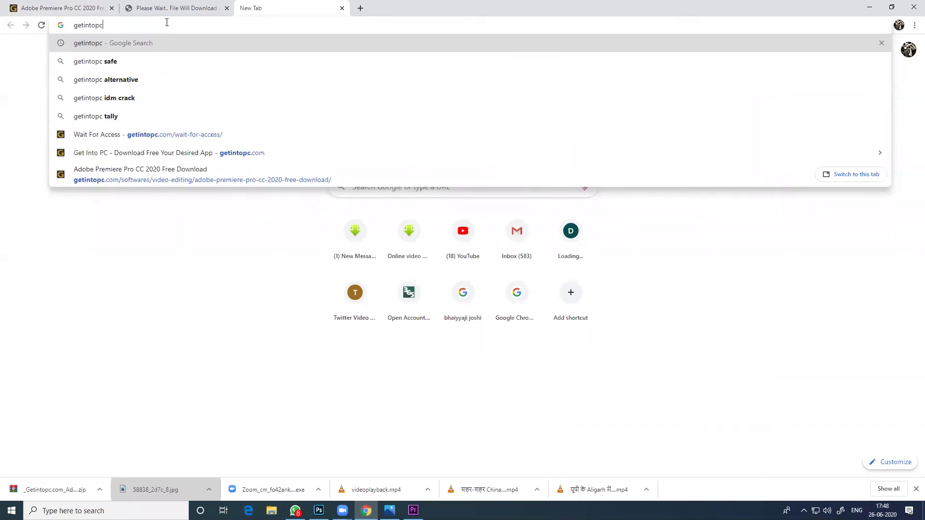
{"action": "key", "text": "Return"}
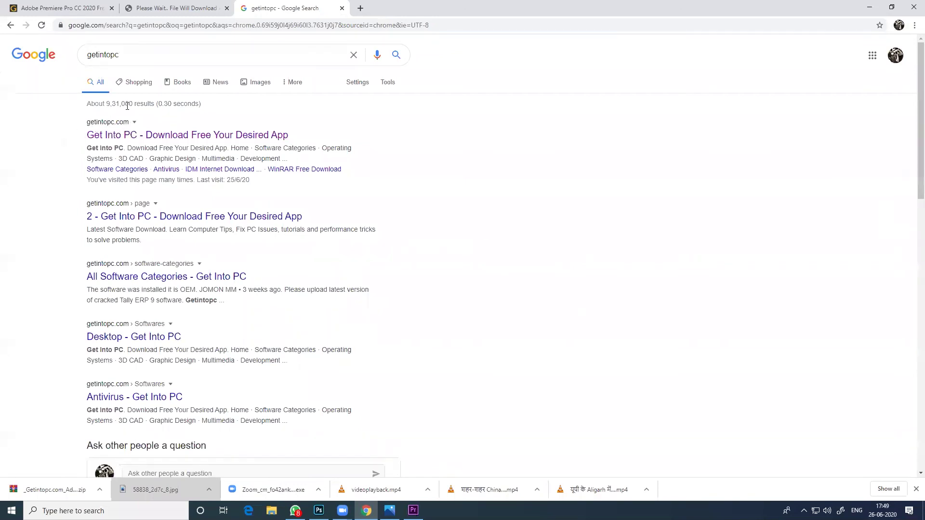
Open the Get Into PC site and run a first site search for premiere
{"action": "left_click", "coordinate": [138, 136]}
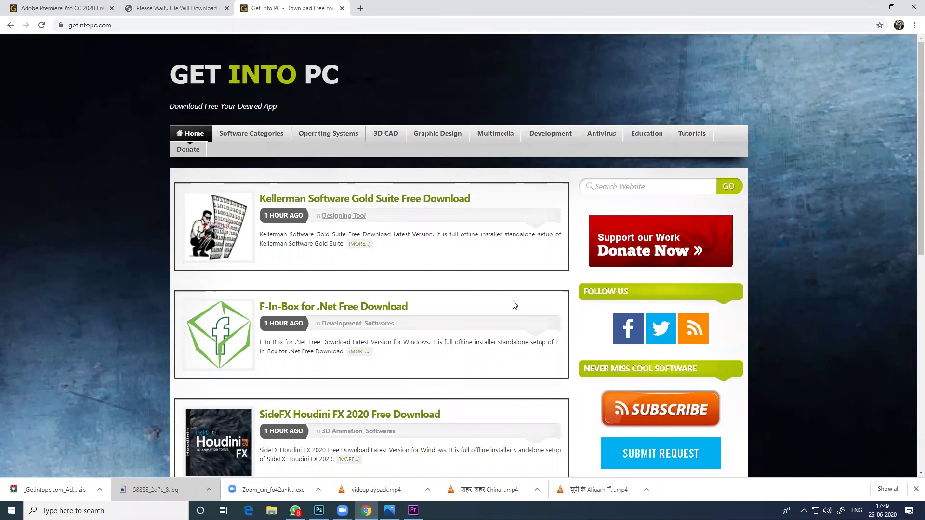
{"action": "left_click", "coordinate": [647, 186]}
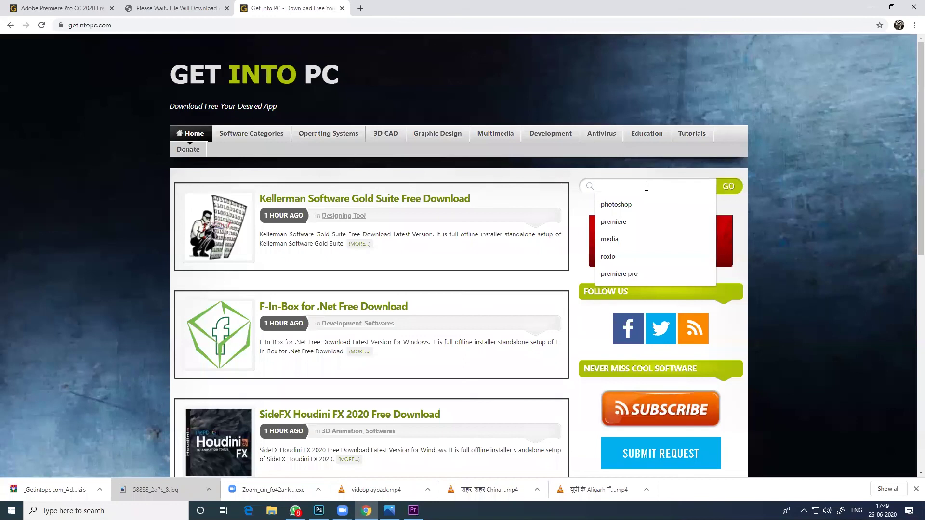
{"action": "left_click", "coordinate": [629, 224]}
{"action": "left_click", "coordinate": [690, 184]}
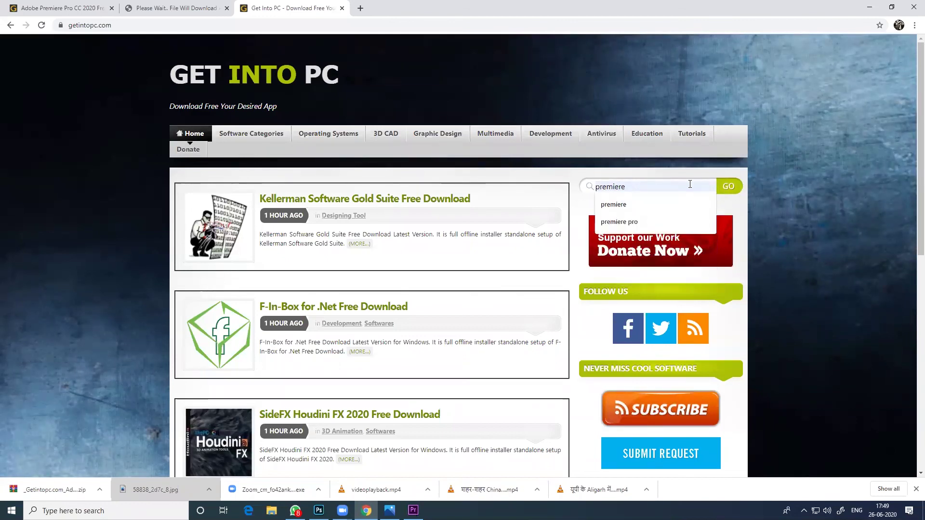
{"action": "left_click", "coordinate": [689, 184]}
{"action": "left_click", "coordinate": [690, 184]}
{"action": "type", "text": "2019"}
{"action": "key", "text": "Return"}
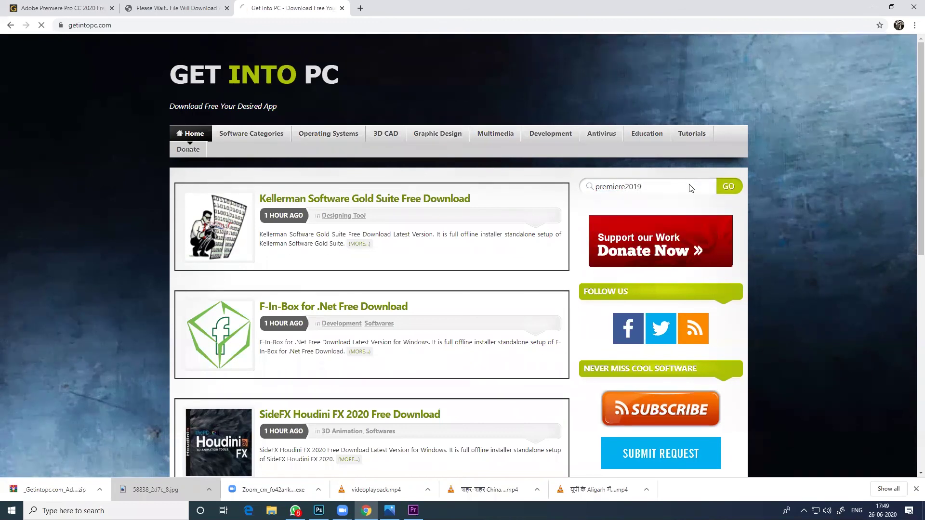
Open the Premiere Pro CC 2019 result, then search the site for 'premiere 2020'
{"action": "left_click", "coordinate": [630, 188]}
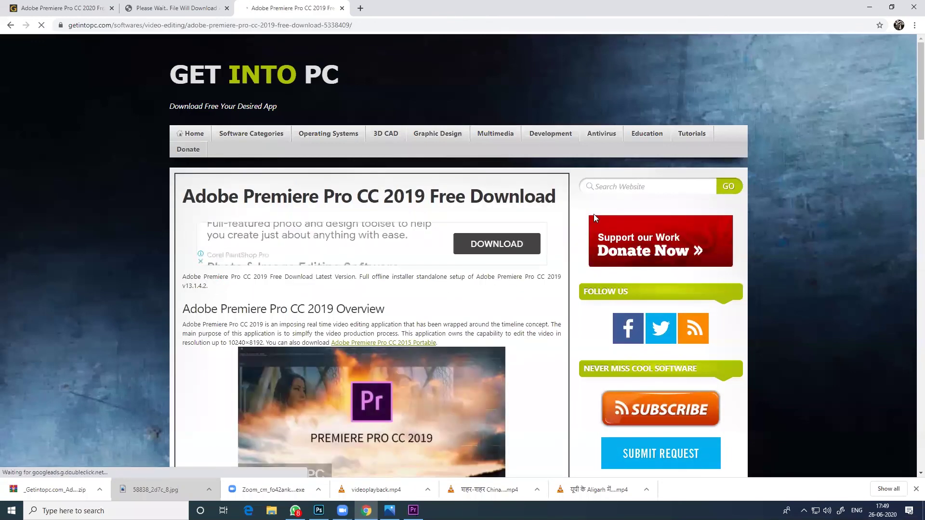
{"action": "scroll", "coordinate": [472, 366], "scroll_direction": "down", "scroll_amount": 5}
{"action": "scroll", "coordinate": [463, 374], "scroll_direction": "up", "scroll_amount": 5}
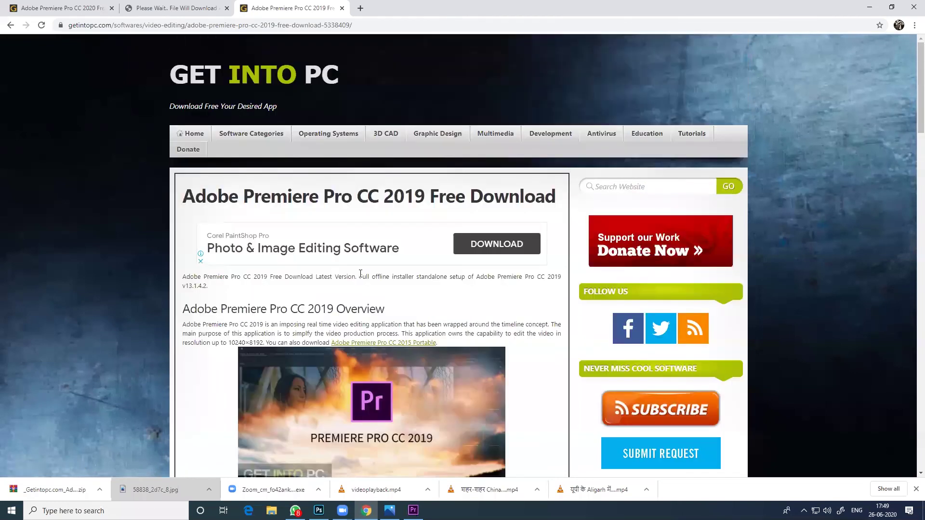
{"action": "left_click", "coordinate": [591, 187]}
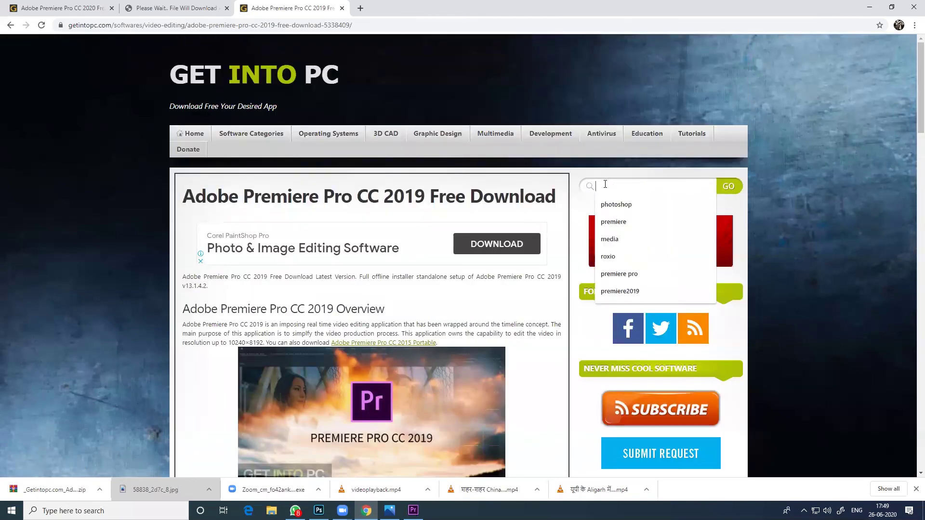
{"action": "left_click", "coordinate": [614, 222]}
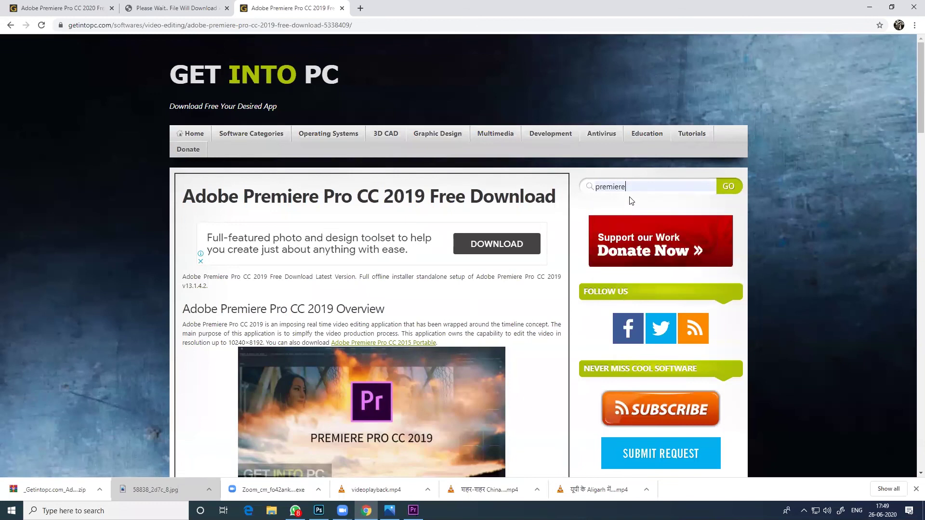
{"action": "type", "text": "2"}
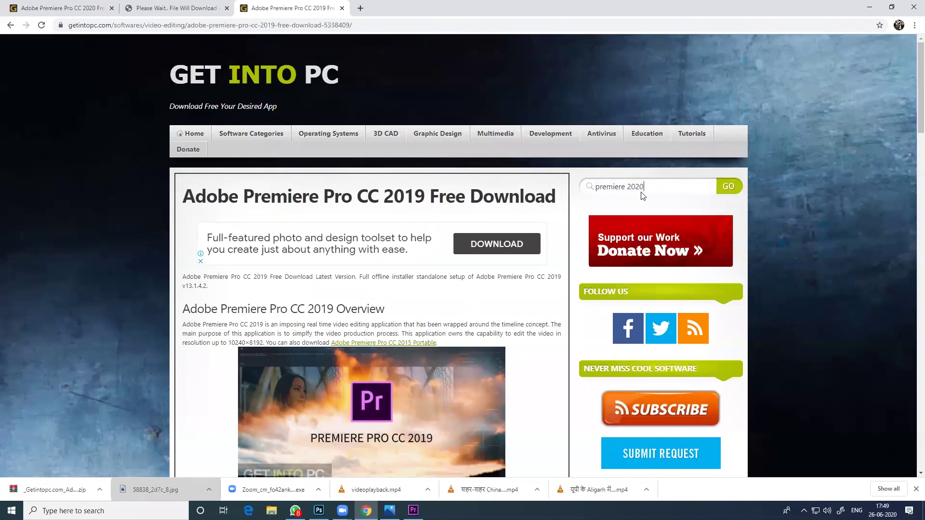
{"action": "type", "text": "020"}
{"action": "key", "text": "Return"}
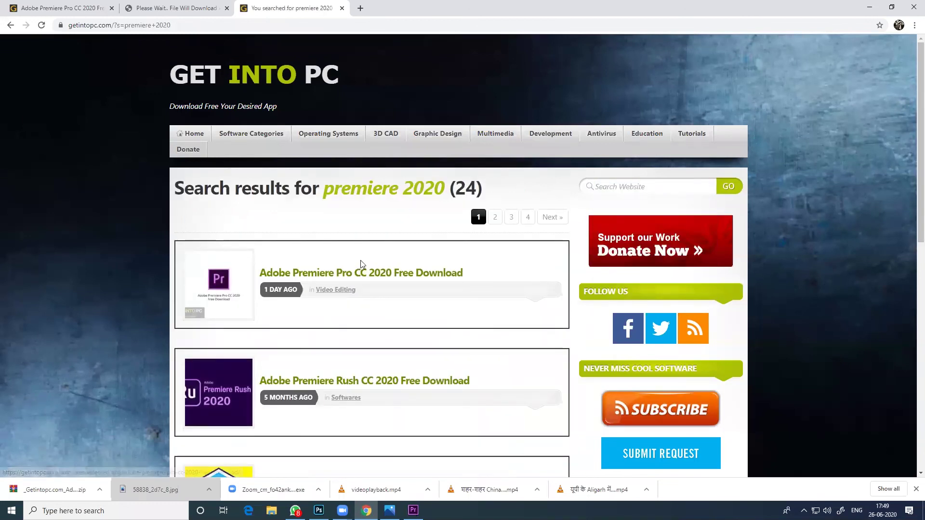
Open the Adobe Premiere Pro CC 2020 article and start its 64-bit download
{"action": "left_click", "coordinate": [352, 270]}
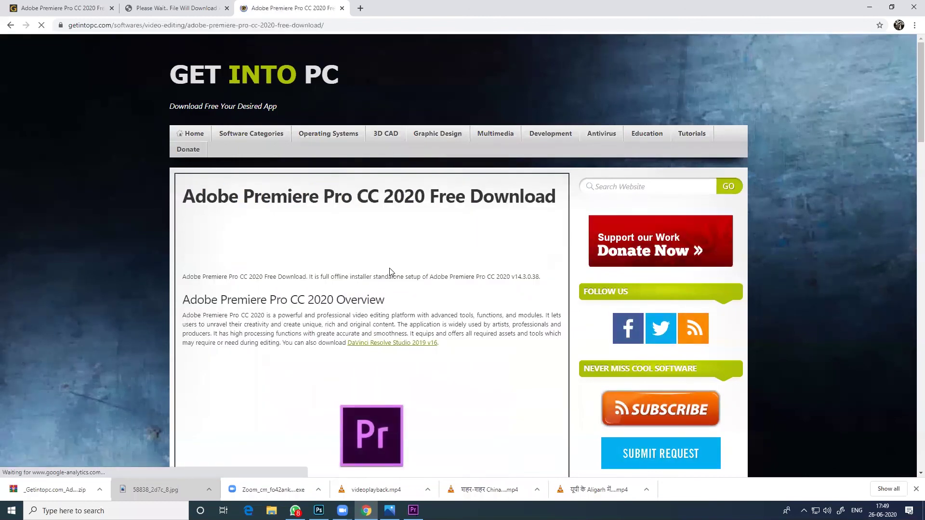
{"action": "scroll", "coordinate": [357, 353], "scroll_direction": "down", "scroll_amount": 1}
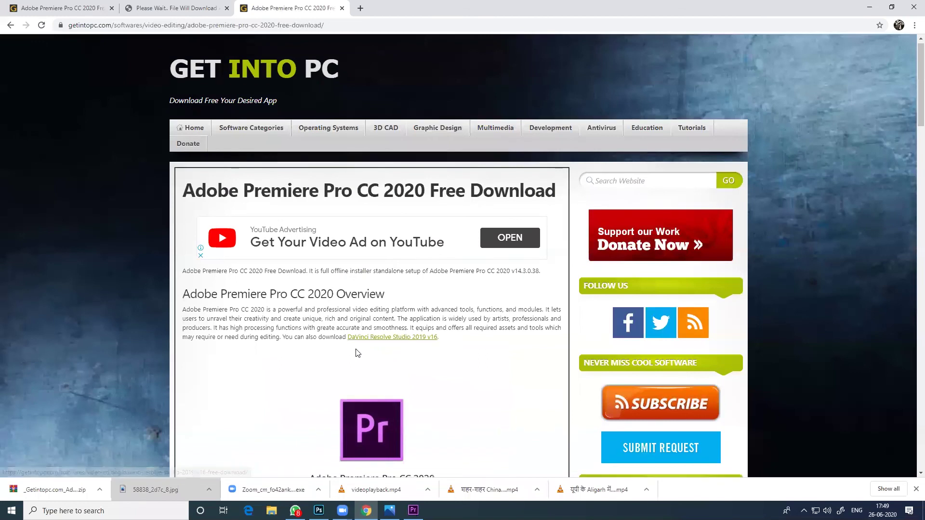
{"action": "scroll", "coordinate": [358, 353], "scroll_direction": "down", "scroll_amount": 20}
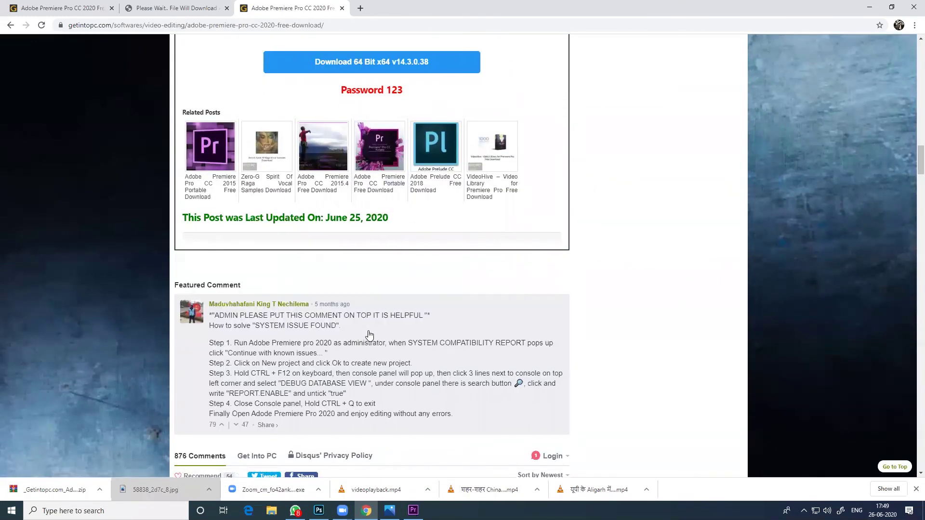
{"action": "scroll", "coordinate": [369, 334], "scroll_direction": "up", "scroll_amount": 4}
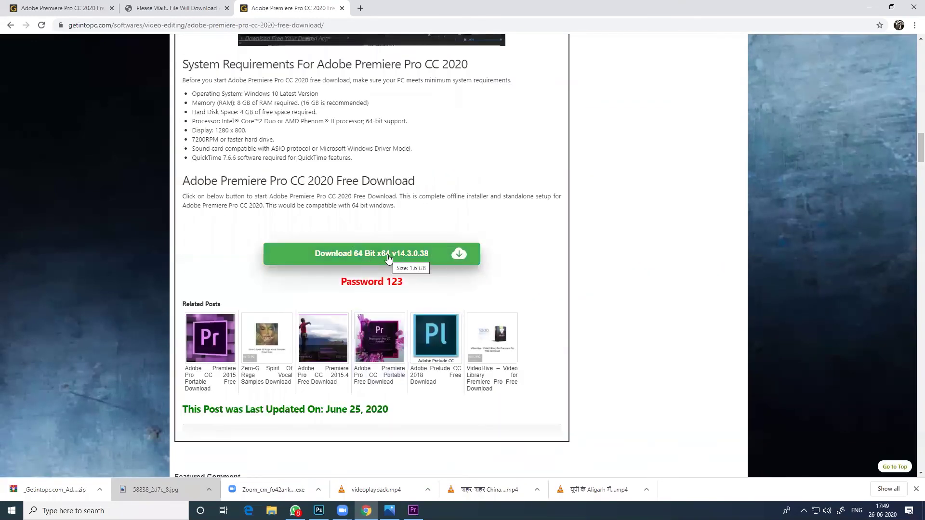
{"action": "left_click_drag", "start_coordinate": [414, 286], "coordinate": [339, 284]}
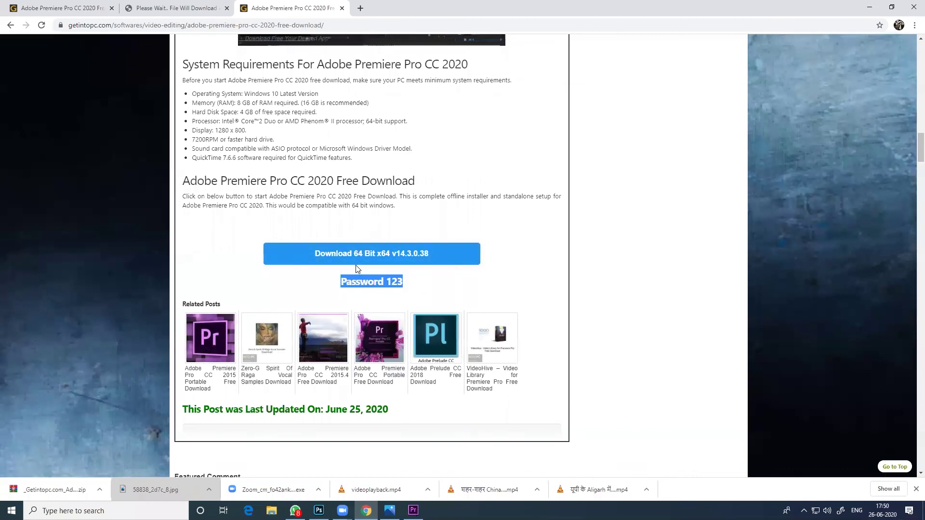
{"action": "left_click", "coordinate": [378, 255]}
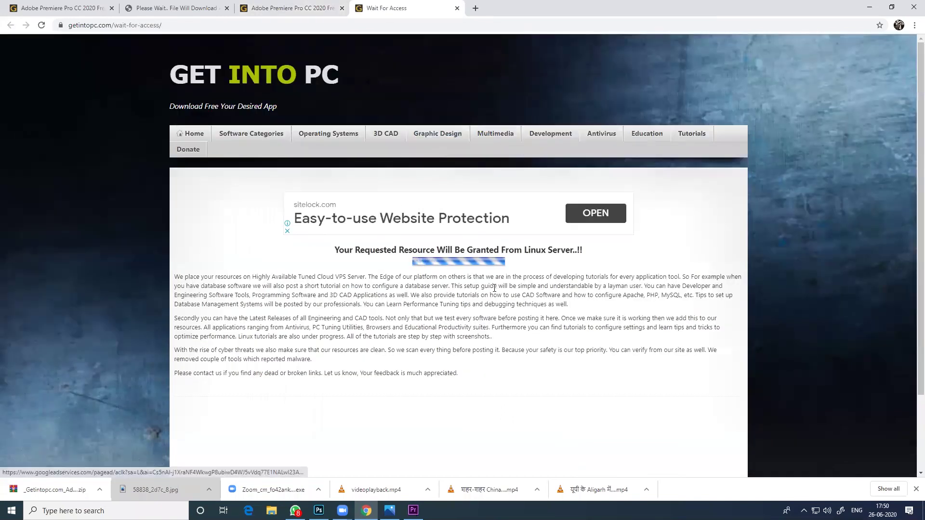
Cancel the duplicate download and show the earlier Premiere zip in its folder
{"action": "scroll", "coordinate": [494, 291], "scroll_direction": "down", "scroll_amount": 2}
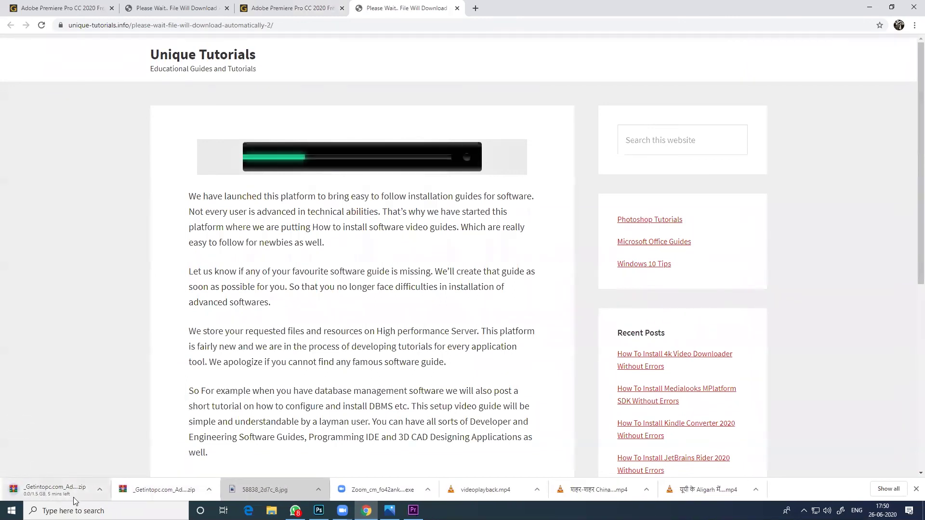
{"action": "left_click", "coordinate": [100, 489]}
{"action": "left_click", "coordinate": [111, 474]}
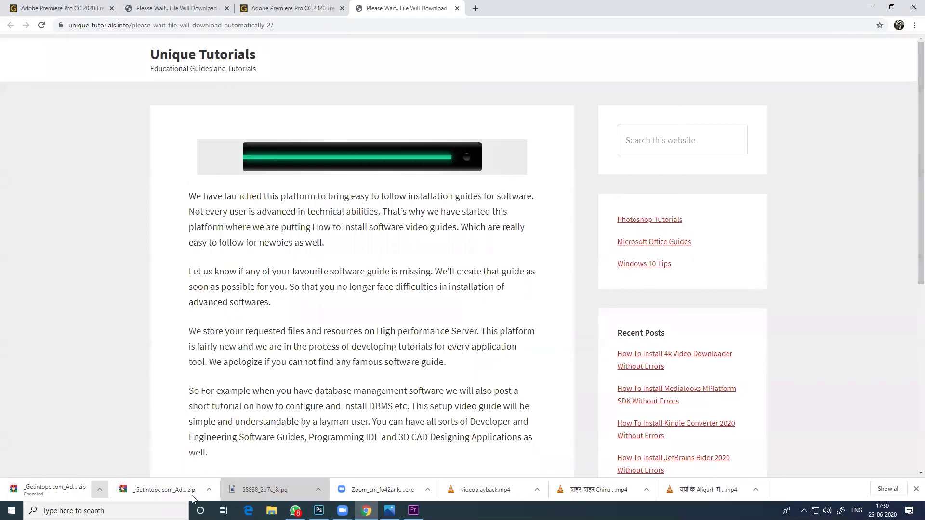
{"action": "left_click", "coordinate": [209, 489]}
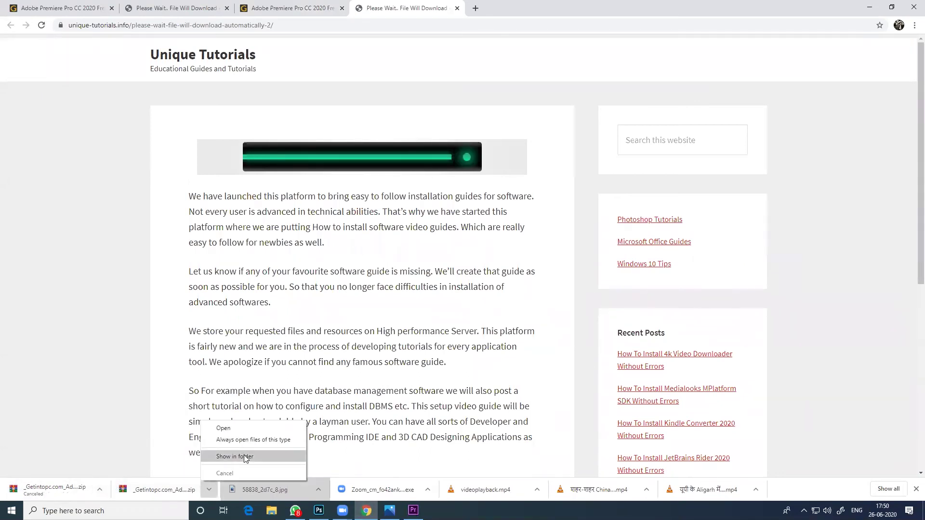
{"action": "left_click", "coordinate": [244, 455]}
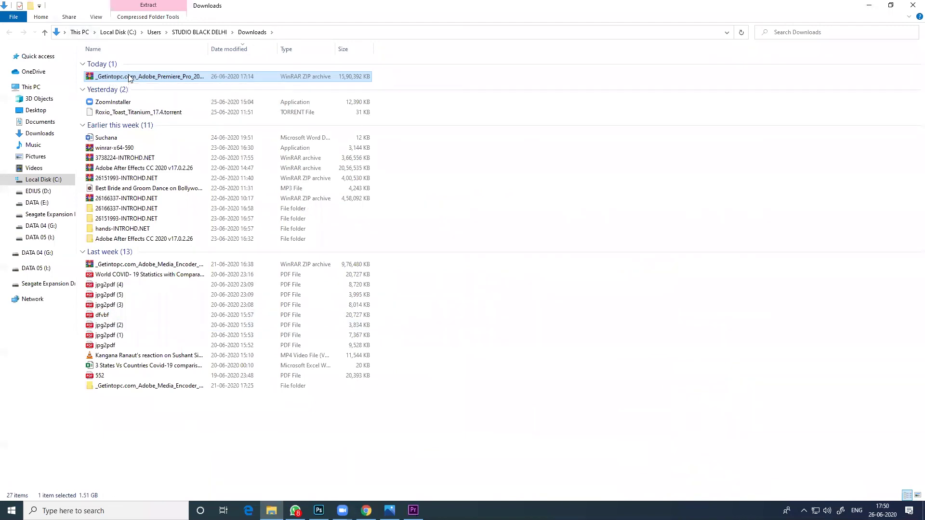
Extract the Premiere zip here using its archive password and open the extracted folder
{"action": "right_click", "coordinate": [129, 76]}
{"action": "left_click", "coordinate": [206, 126]}
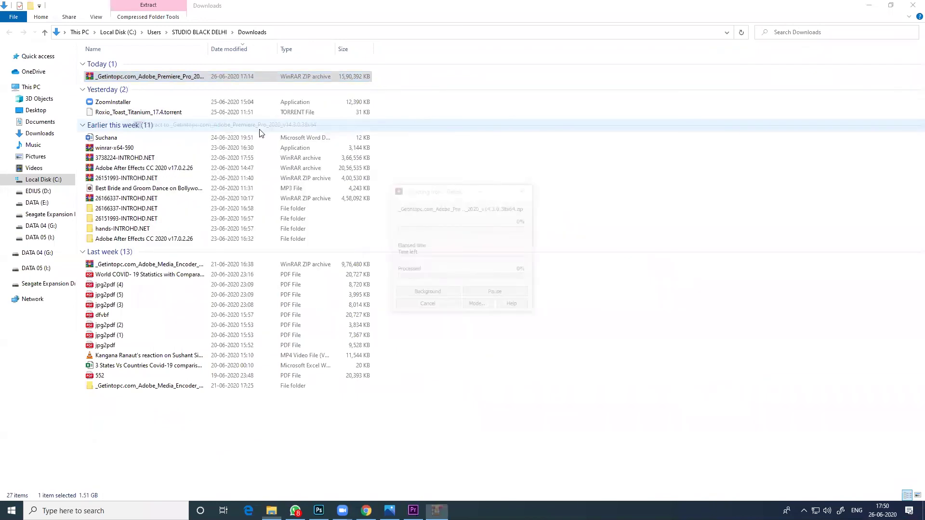
{"action": "type", "text": "123"}
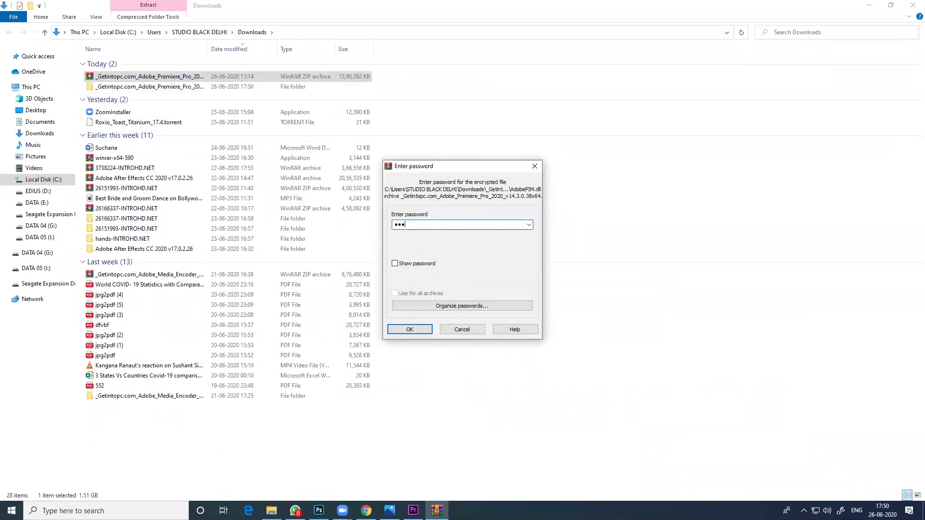
{"action": "left_click", "coordinate": [411, 330]}
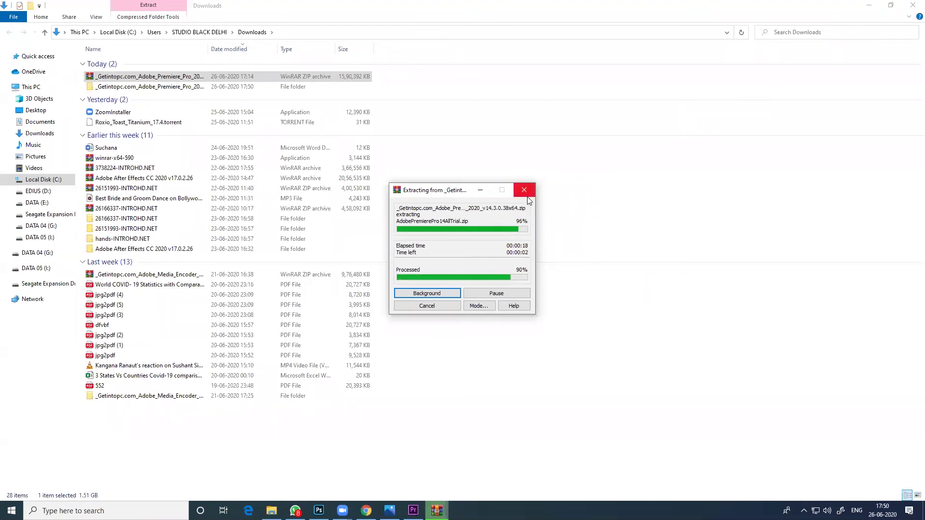
{"action": "double_click", "coordinate": [128, 89]}
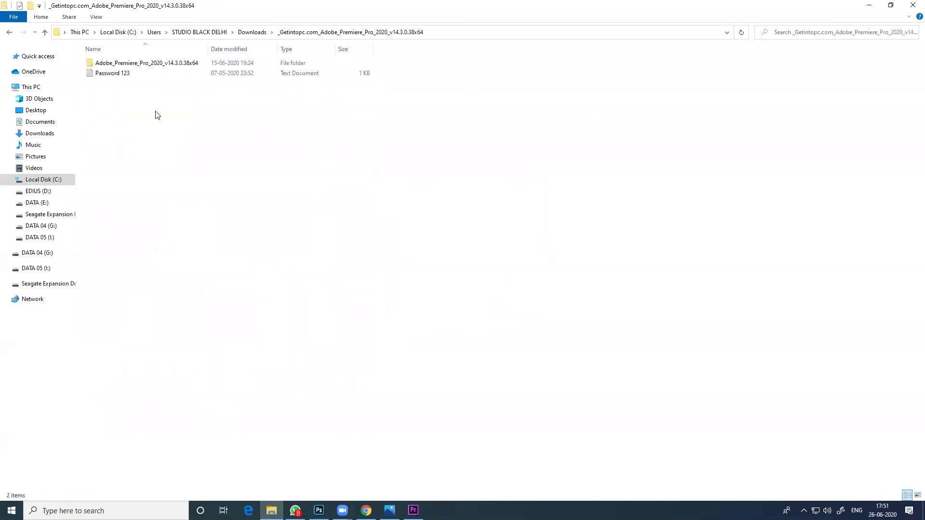
Open the Adobe_Premiere_Pro_2020_v14.3.0.38x64 folder and run Set-up as administrator
{"action": "double_click", "coordinate": [121, 61]}
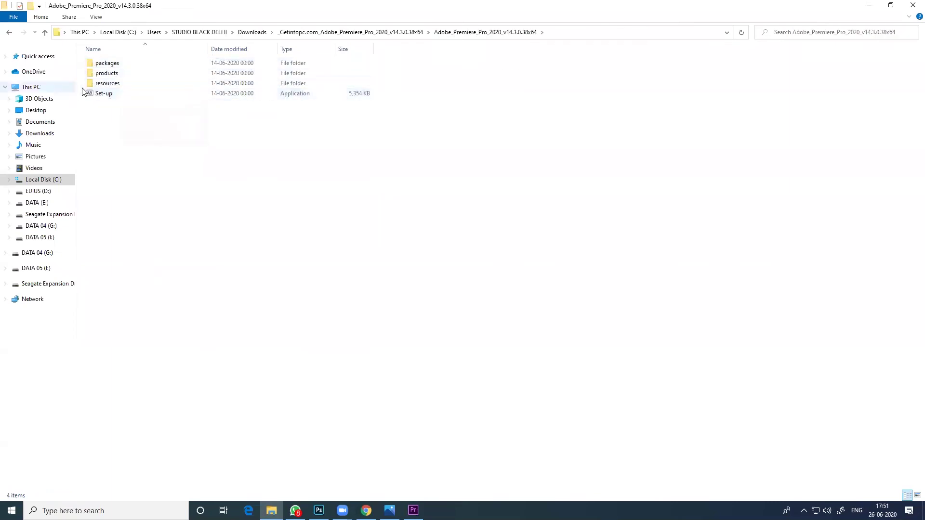
{"action": "scroll", "coordinate": [101, 96], "scroll_direction": "up", "scroll_amount": 8, "text": "ctrl"}
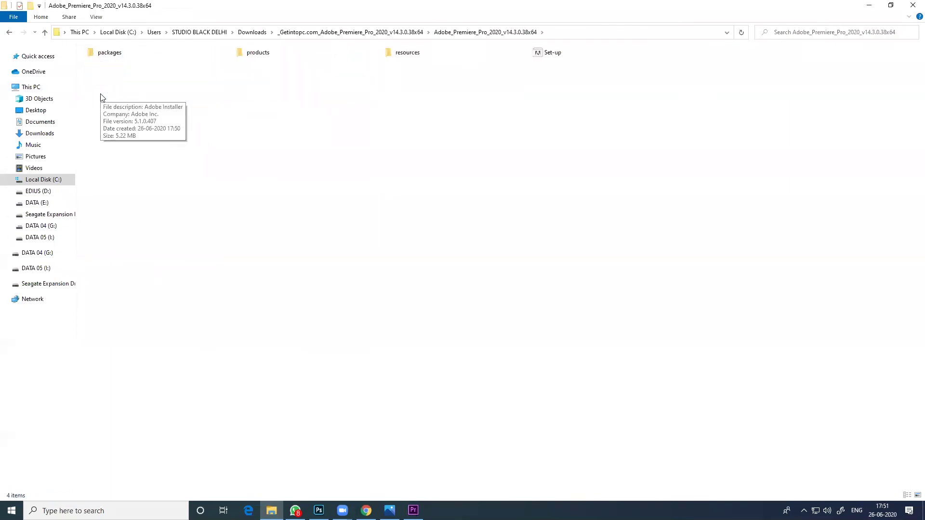
{"action": "scroll", "coordinate": [139, 94], "scroll_direction": "up", "scroll_amount": 2, "text": "ctrl"}
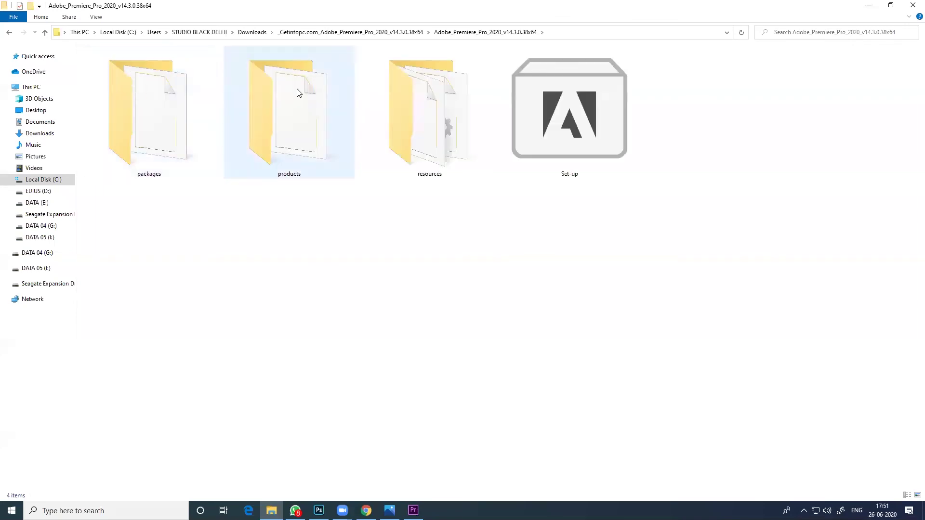
{"action": "left_click", "coordinate": [527, 131]}
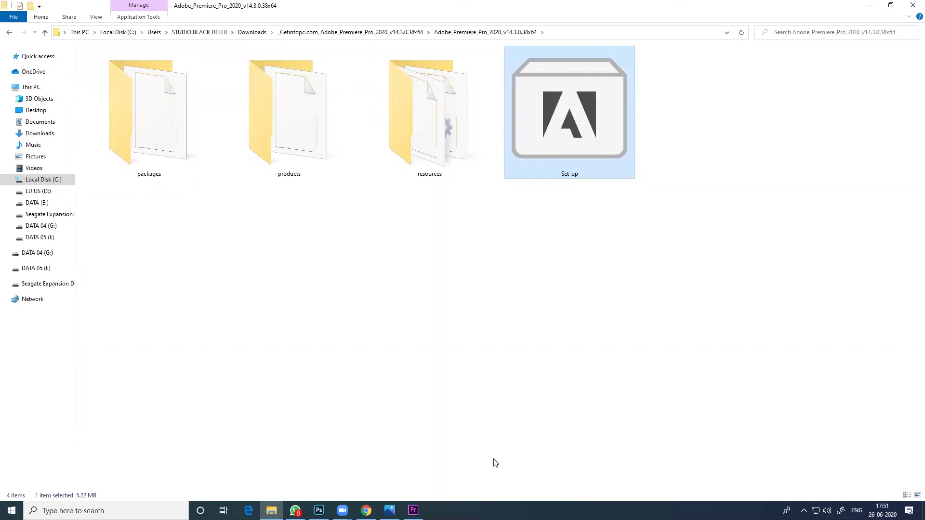
{"action": "left_click", "coordinate": [736, 100]}
{"action": "left_click_drag", "start_coordinate": [732, 74], "coordinate": [530, 178]}
{"action": "right_click", "coordinate": [565, 126]}
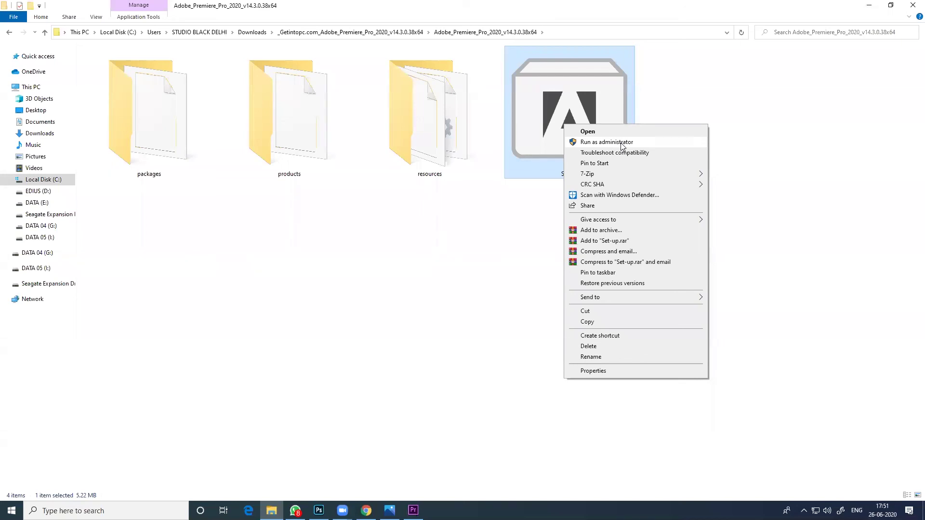
{"action": "left_click", "coordinate": [912, 5]}
{"action": "left_click", "coordinate": [912, 5]}
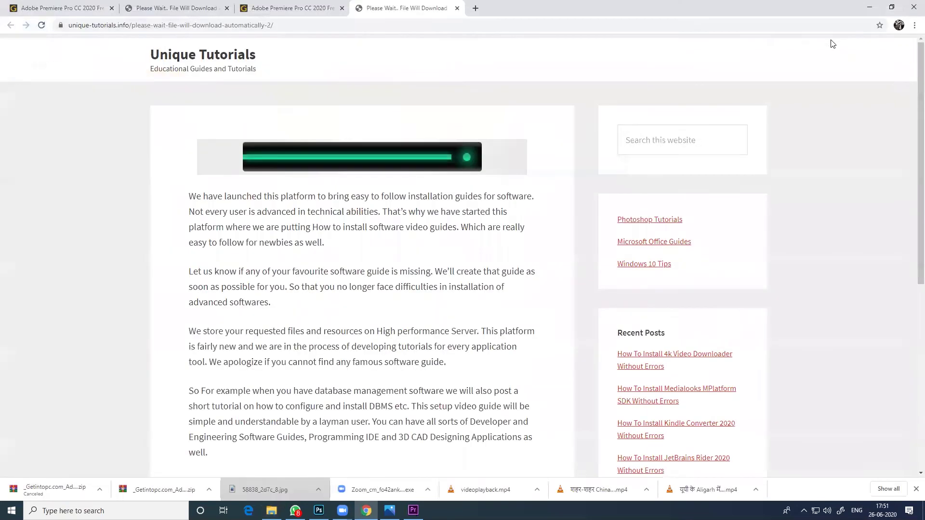